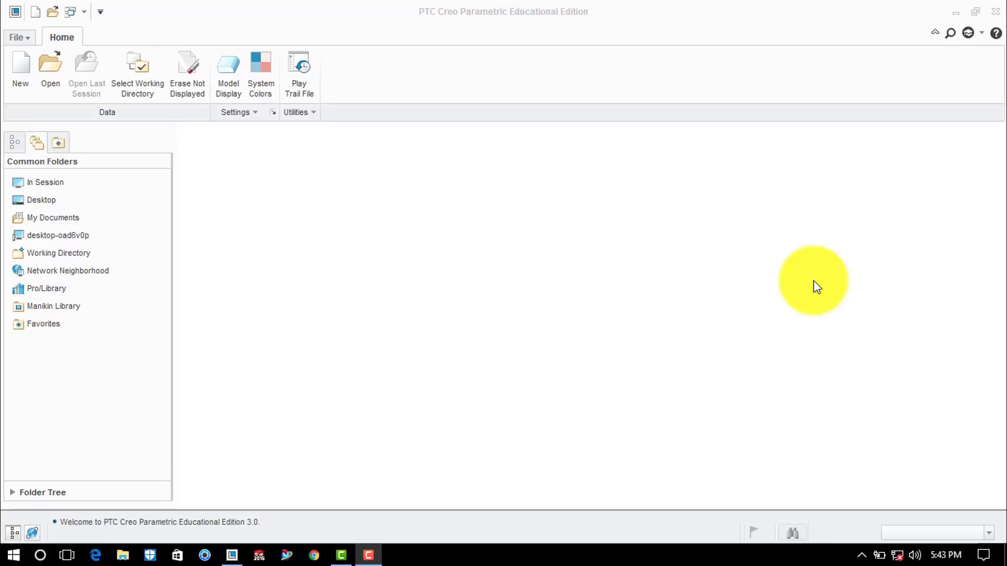
Step: Create a folder named "knuckle joint" on the Desktop and set it as the working directory
{"action": "left_click", "coordinate": [153, 88]}
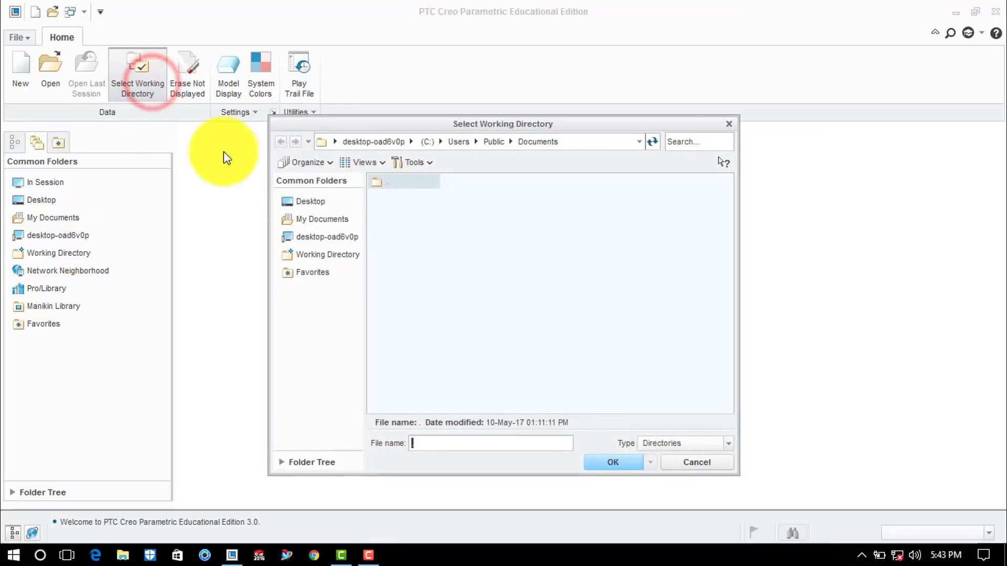
{"action": "left_click", "coordinate": [307, 204]}
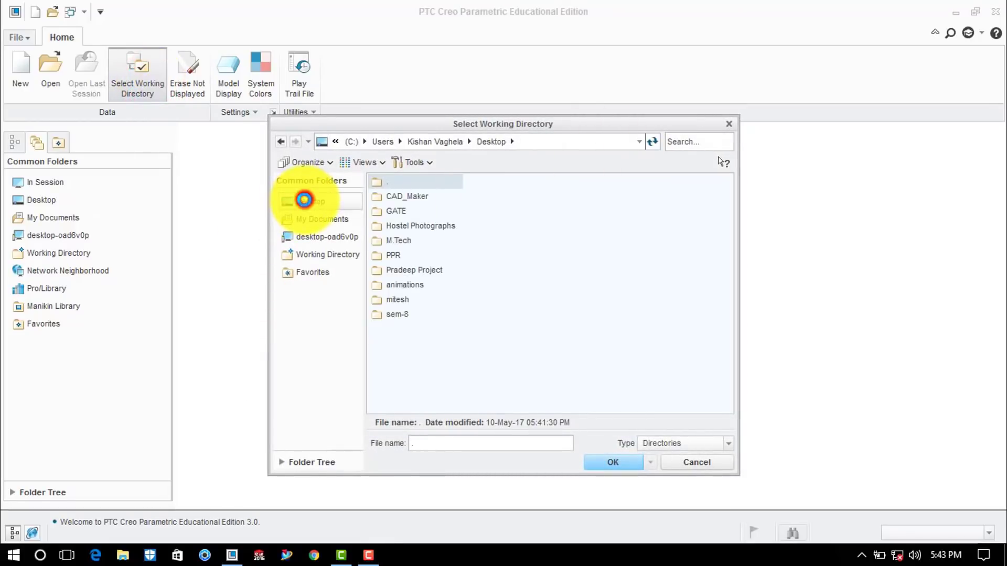
{"action": "right_click", "coordinate": [516, 231]}
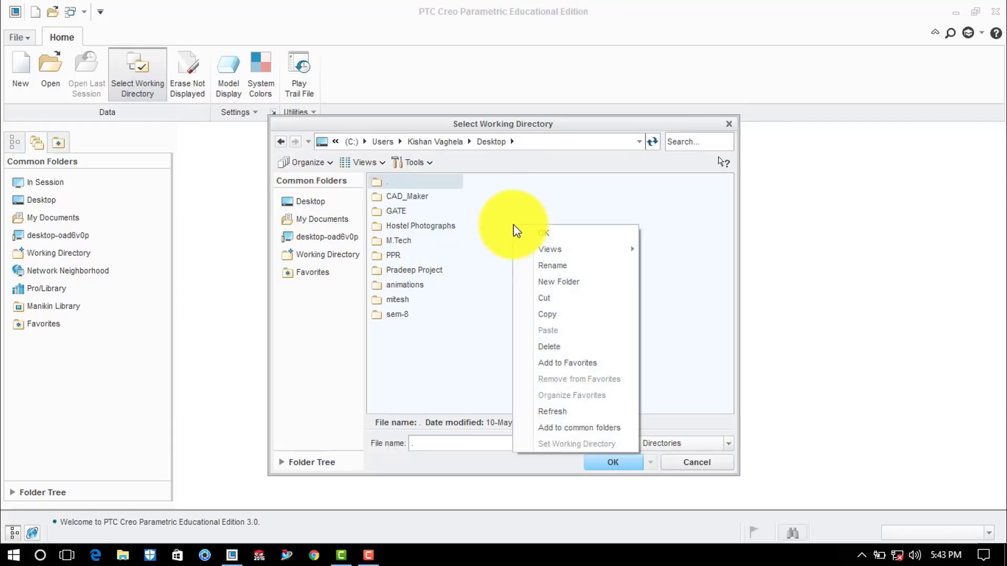
{"action": "left_click", "coordinate": [558, 275]}
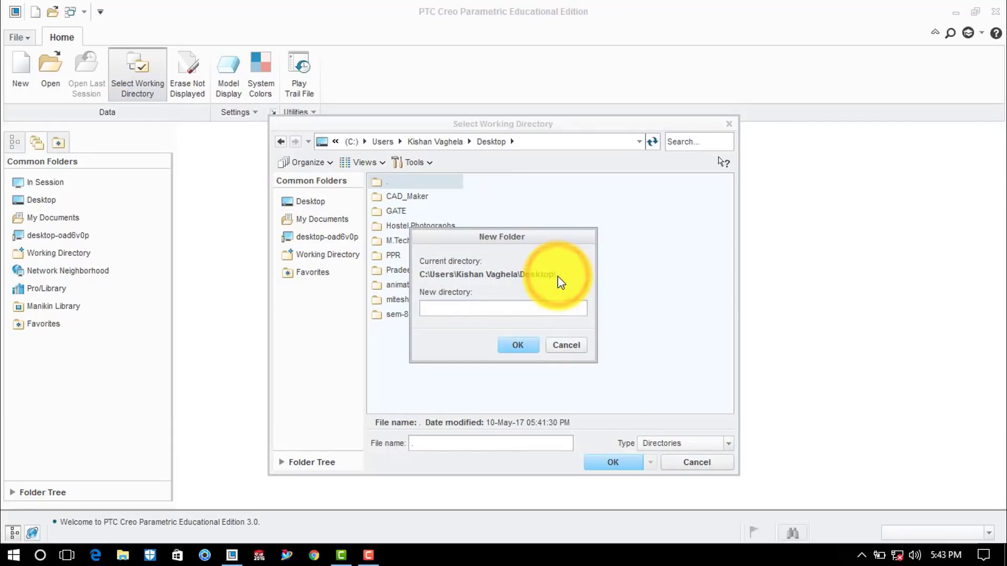
{"action": "type", "text": "knu"}
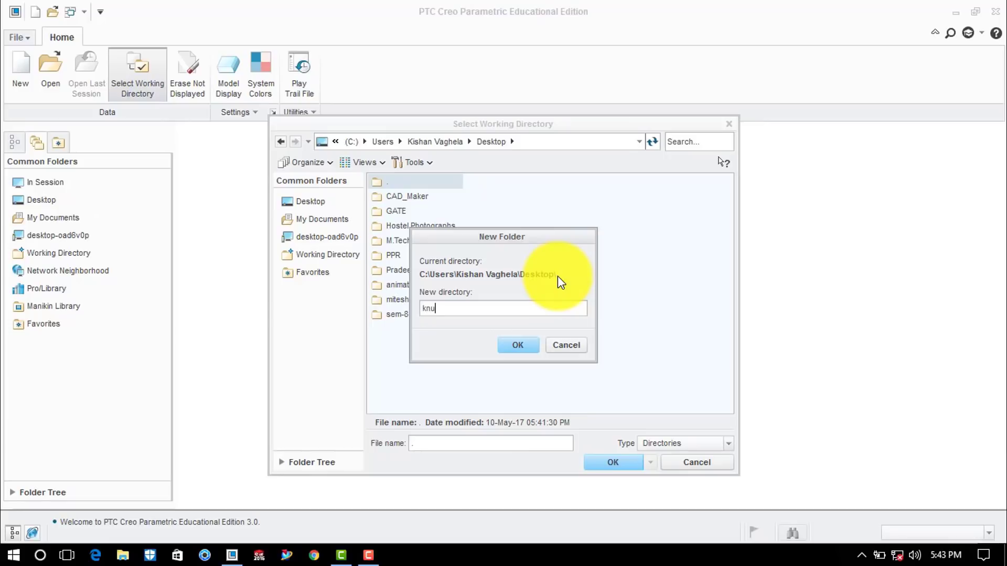
{"action": "type", "text": "ckle oint"}
{"action": "left_click", "coordinate": [517, 344]}
{"action": "left_click", "coordinate": [605, 463]}
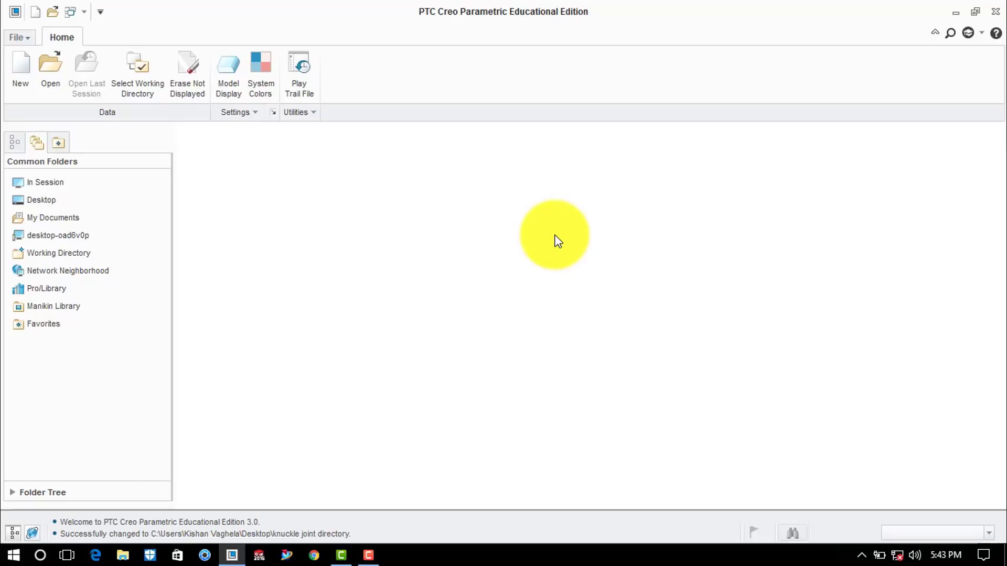
Step: Create a new solid part named prt0001 from the solid_start_part_mmks template instead of the default template
{"action": "left_click", "coordinate": [23, 67]}
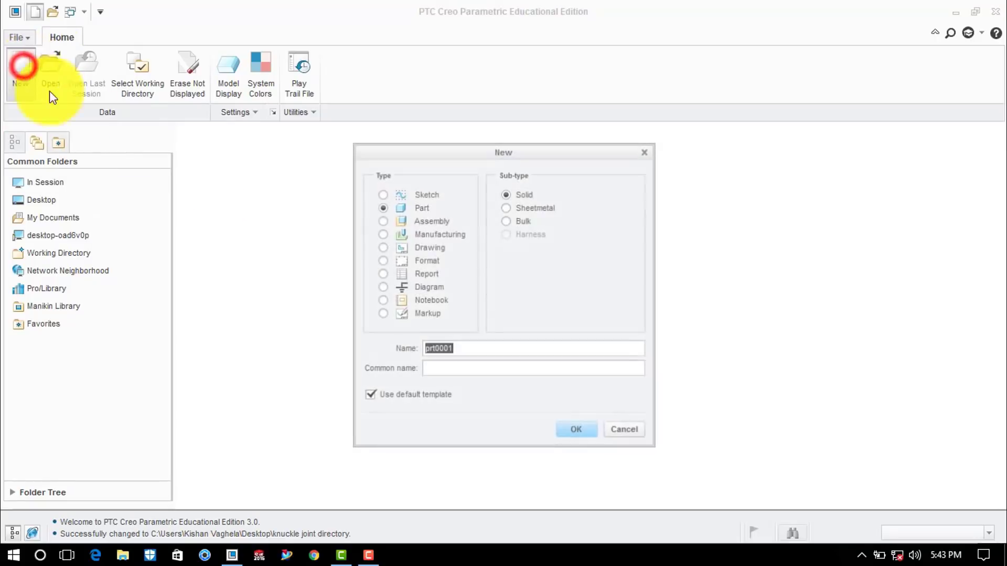
{"action": "left_click", "coordinate": [369, 398]}
{"action": "left_click", "coordinate": [571, 431]}
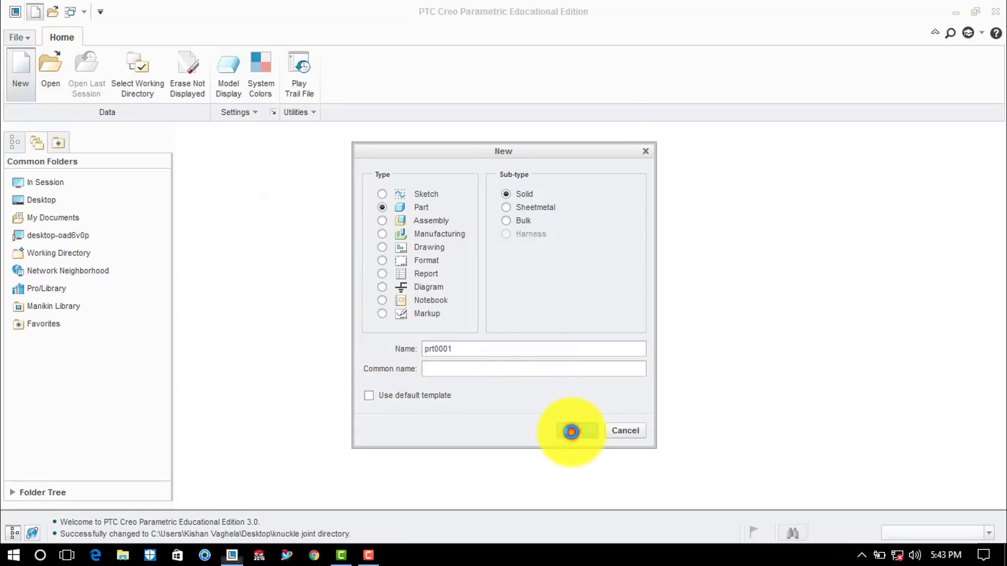
{"action": "left_click", "coordinate": [436, 208]}
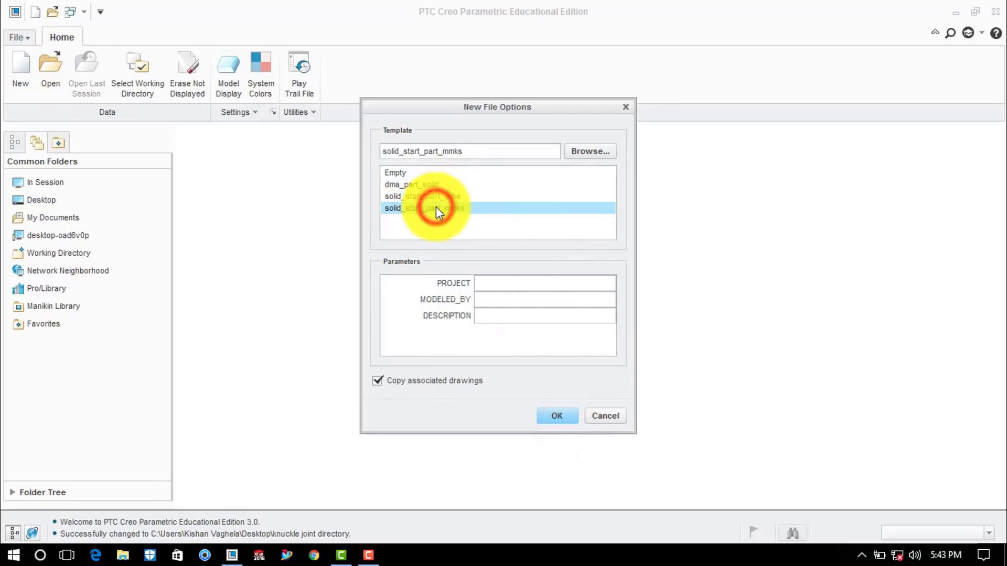
{"action": "left_click", "coordinate": [549, 414]}
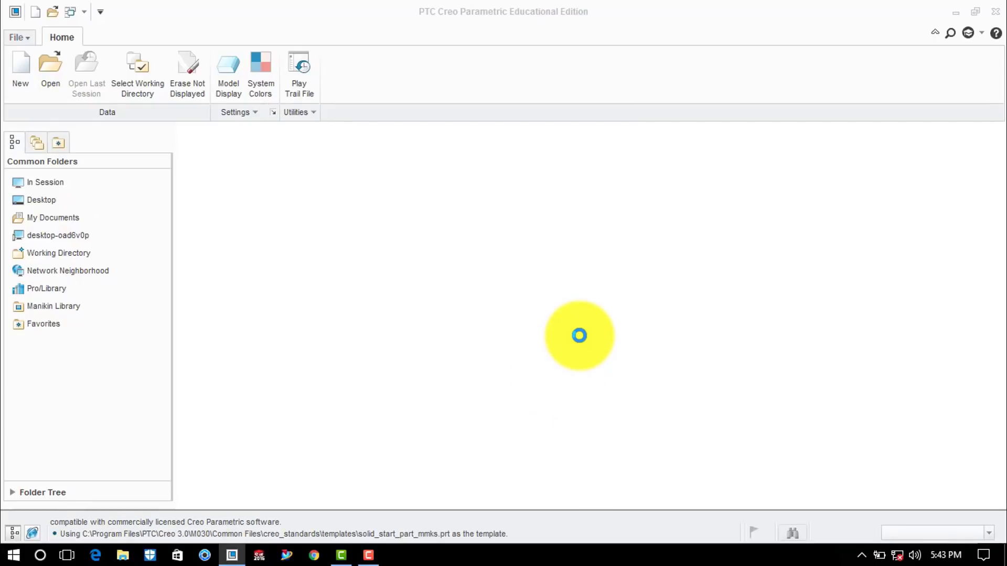
{"action": "left_click", "coordinate": [769, 217]}
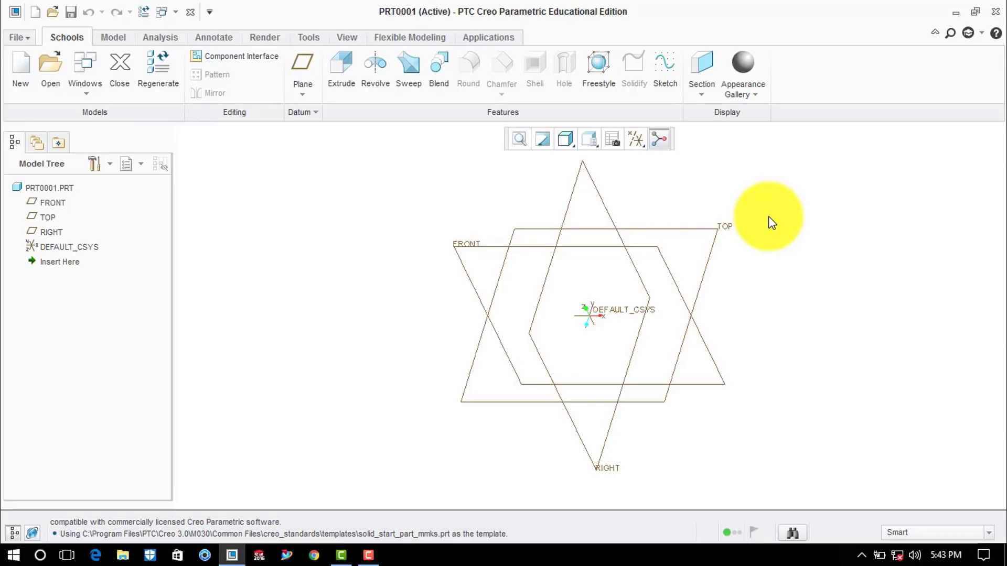
Step: Create a datum plane offset 18 mm from the TOP plane
{"action": "left_click", "coordinate": [307, 64]}
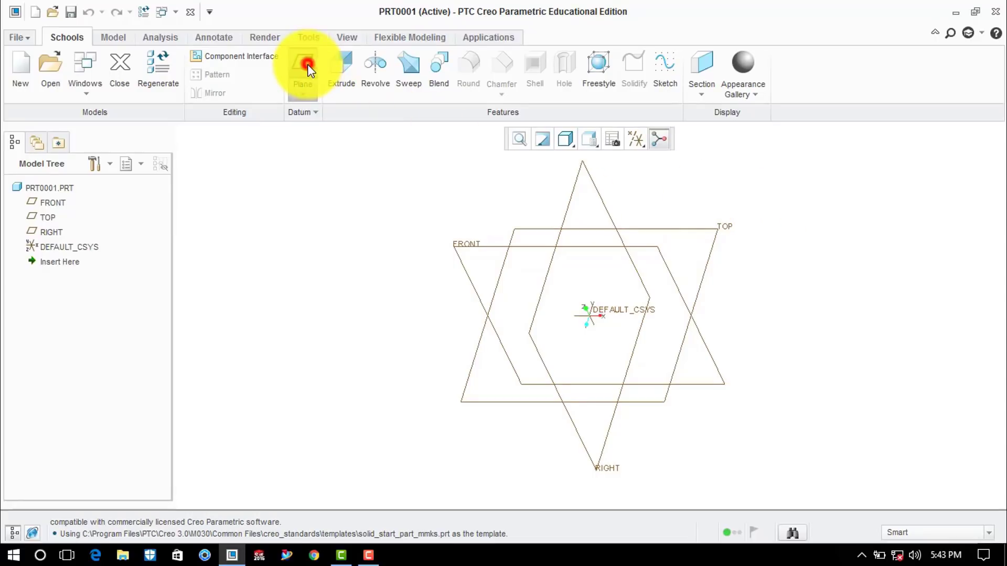
{"action": "left_click", "coordinate": [729, 227]}
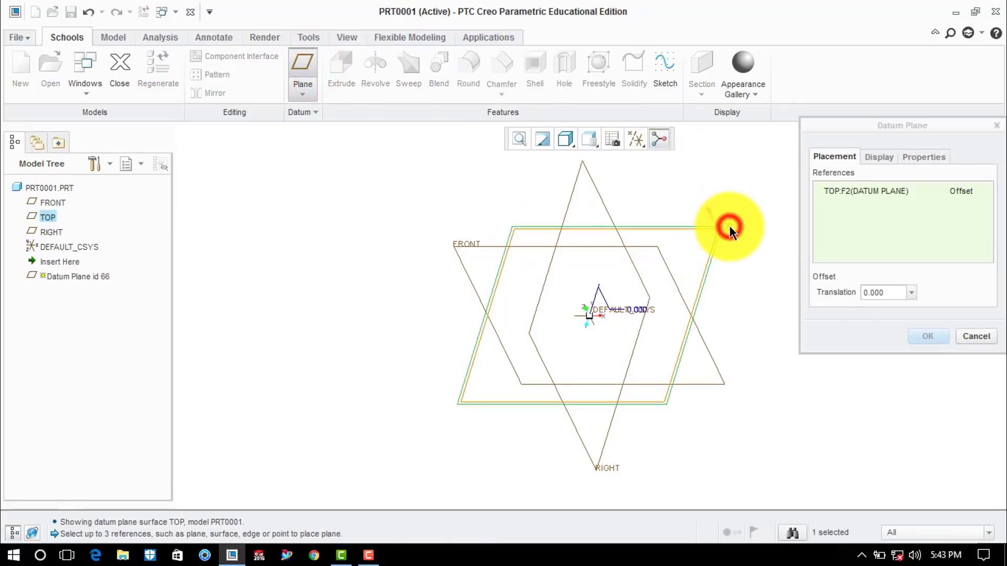
{"action": "left_click", "coordinate": [871, 292]}
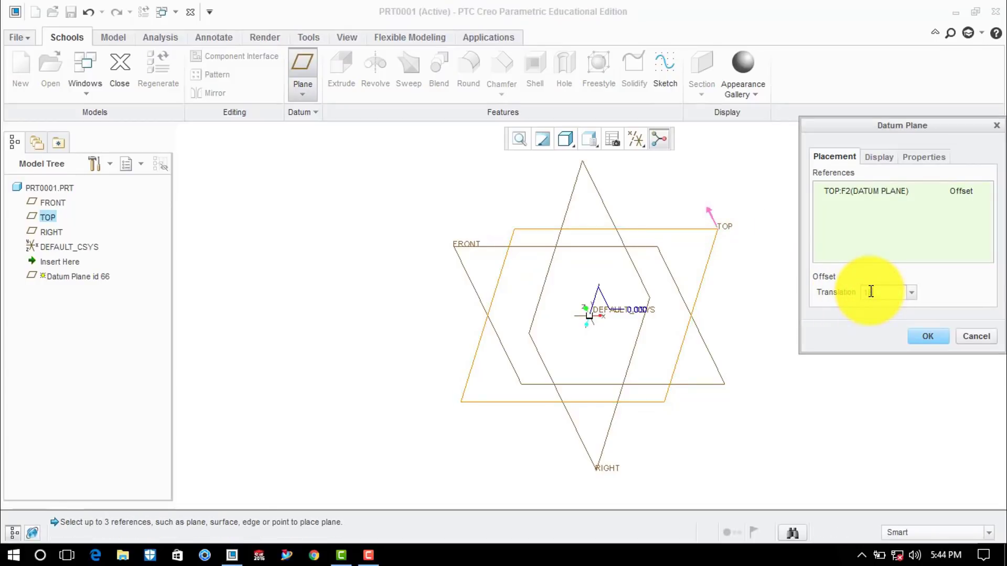
{"action": "type", "text": "10"}
{"action": "key", "text": "Return"}
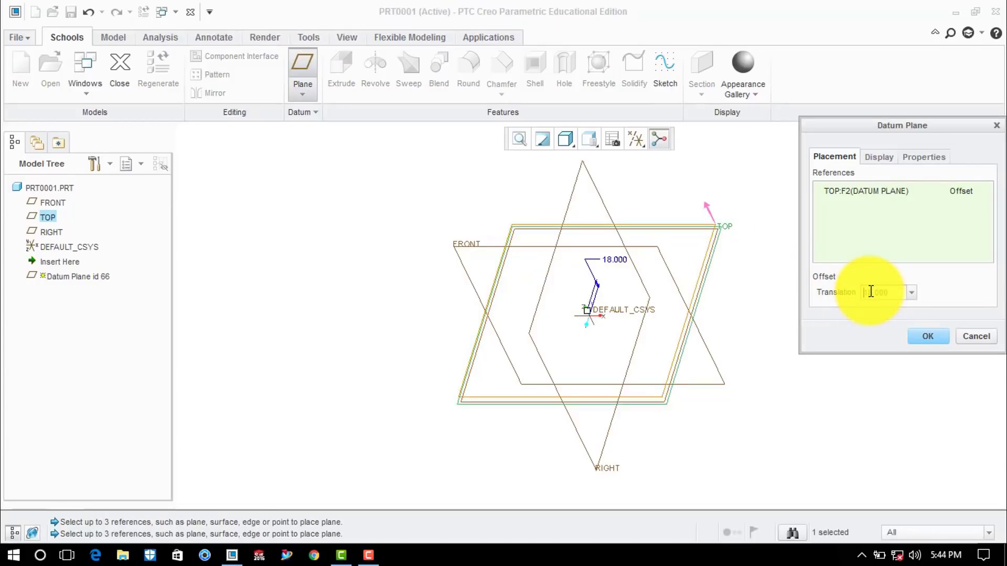
{"action": "left_click", "coordinate": [927, 336]}
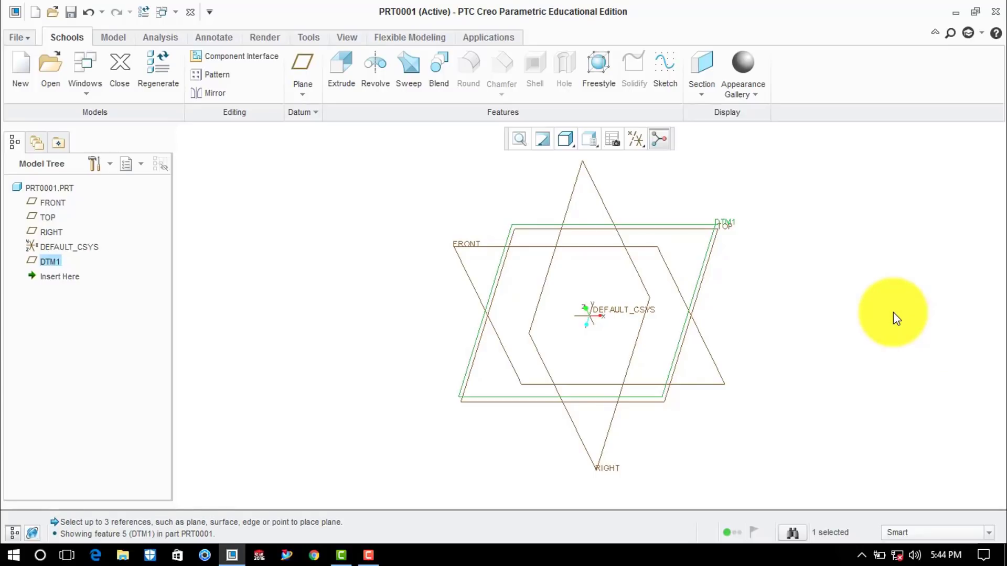
Step: Start an Extrude on the new datum plane and sketch two concentric circles at the origin, about 298 mm and 169 mm in diameter
{"action": "left_click", "coordinate": [113, 37]}
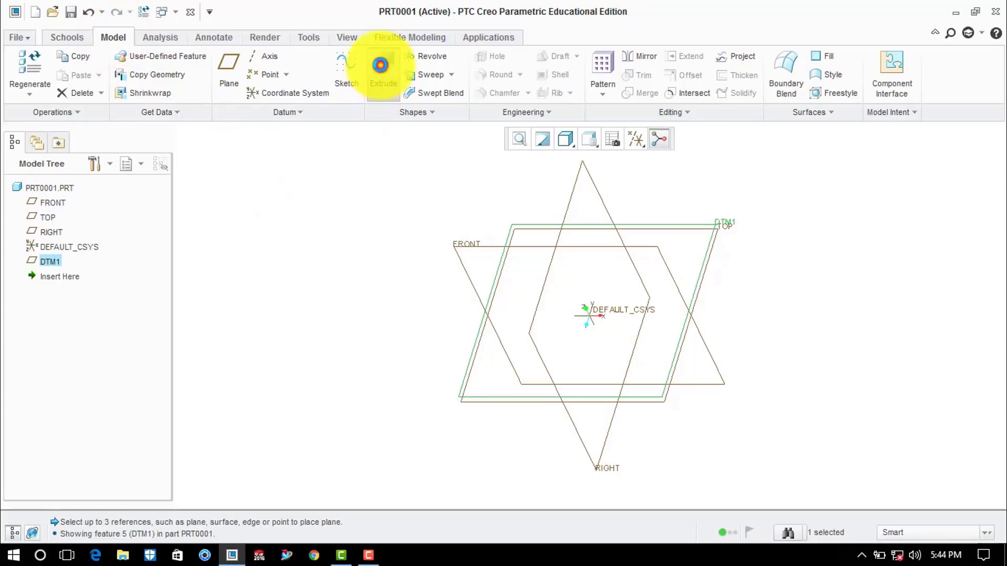
{"action": "left_click", "coordinate": [380, 67]}
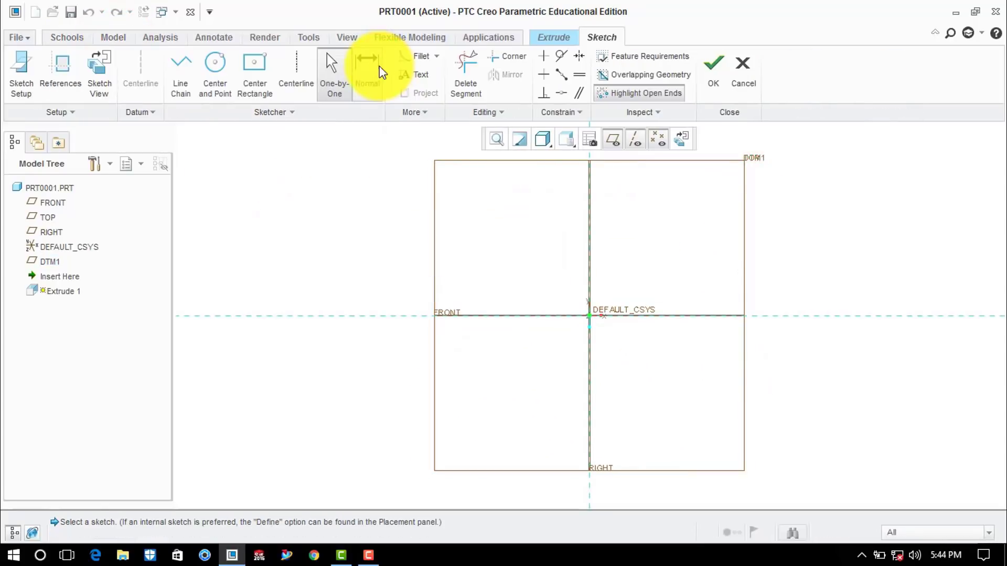
{"action": "left_click", "coordinate": [220, 66]}
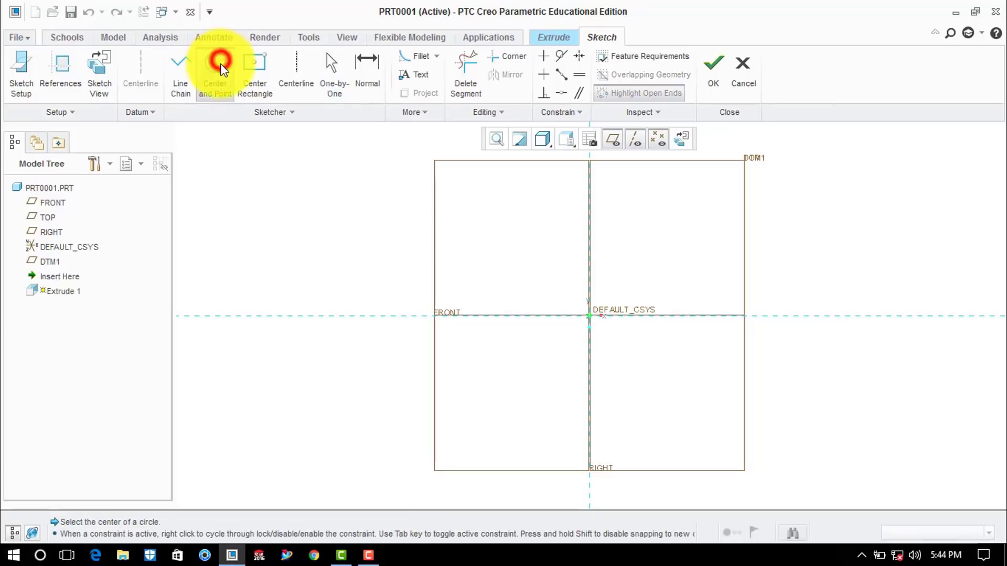
{"action": "left_click", "coordinate": [589, 314]}
{"action": "left_click", "coordinate": [645, 243]}
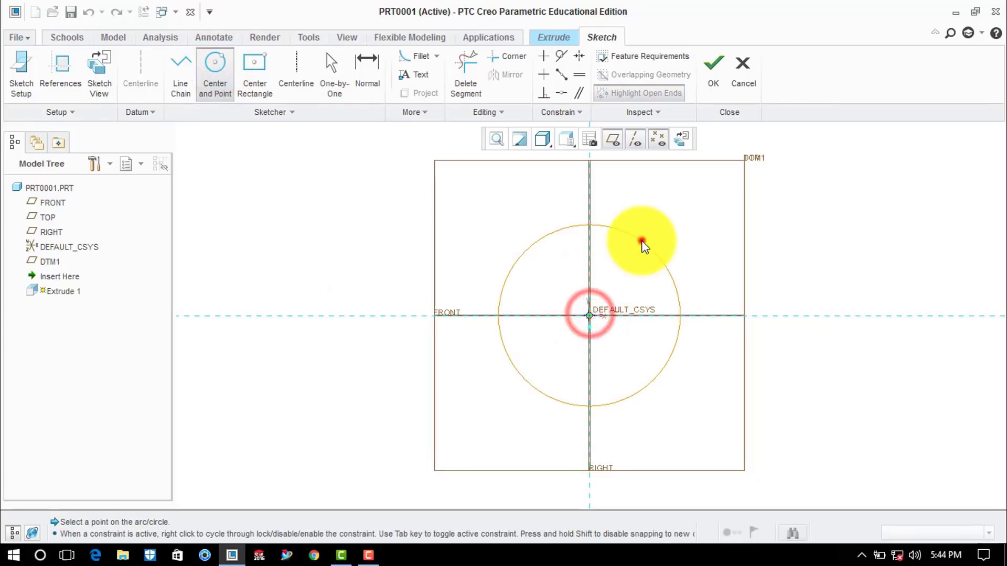
{"action": "left_click", "coordinate": [589, 316]}
{"action": "left_click", "coordinate": [622, 274]}
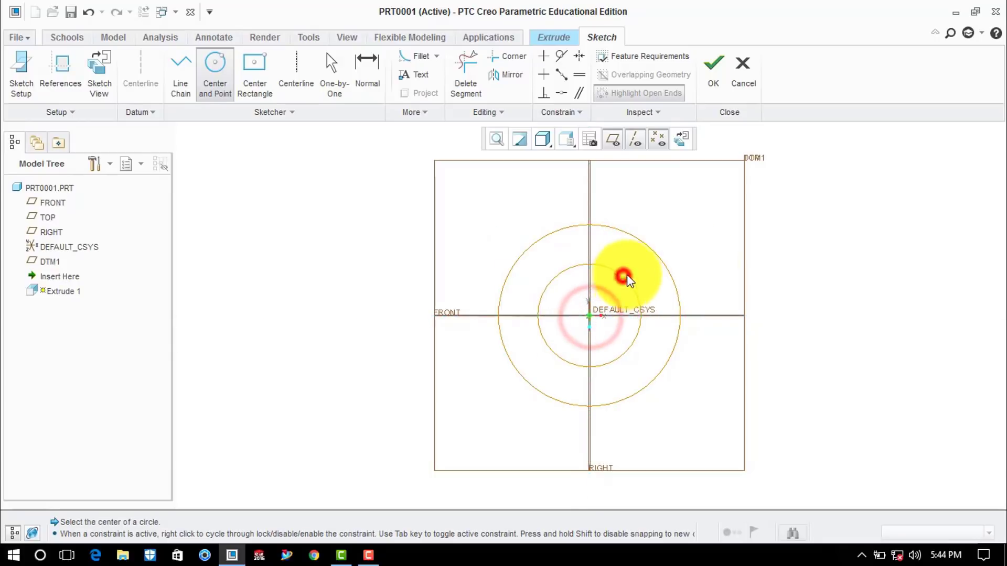
{"action": "middle_click", "coordinate": [818, 248]}
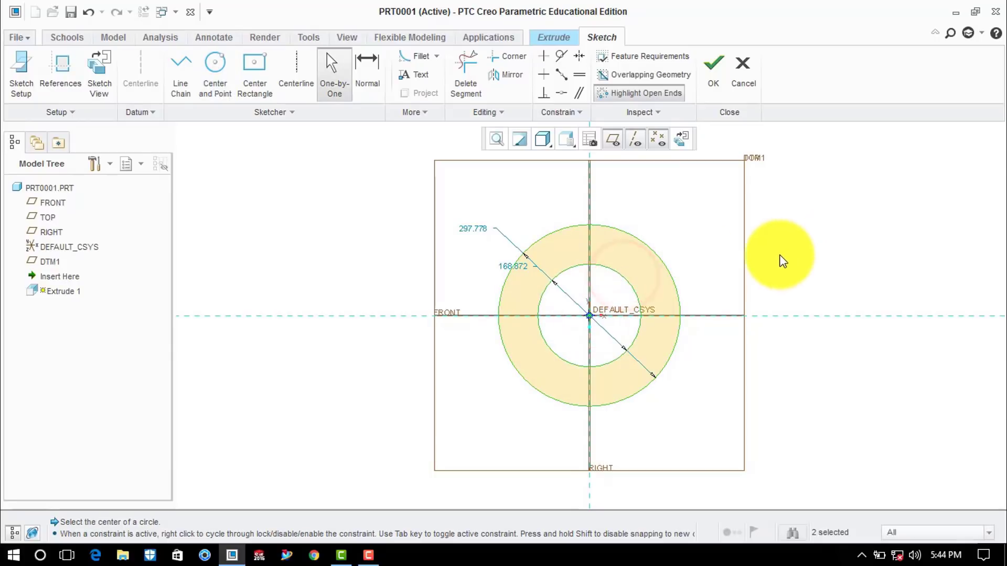
Step: Set the inner circle's diameter to 30 mm and the outer circle's diameter to 60 mm
{"action": "double_click", "coordinate": [517, 269]}
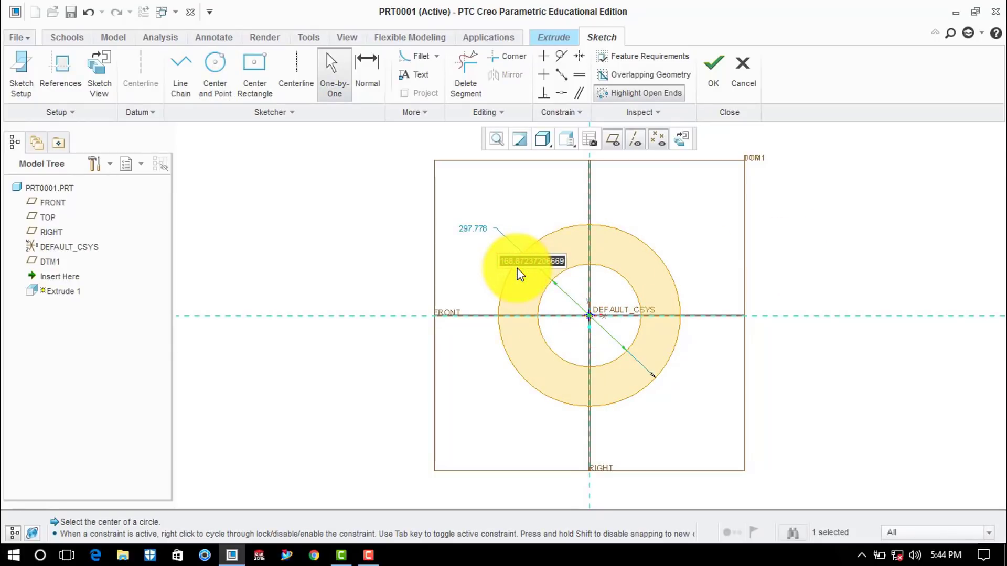
{"action": "type", "text": "30"}
{"action": "key", "text": "Return"}
{"action": "left_click", "coordinate": [528, 189]}
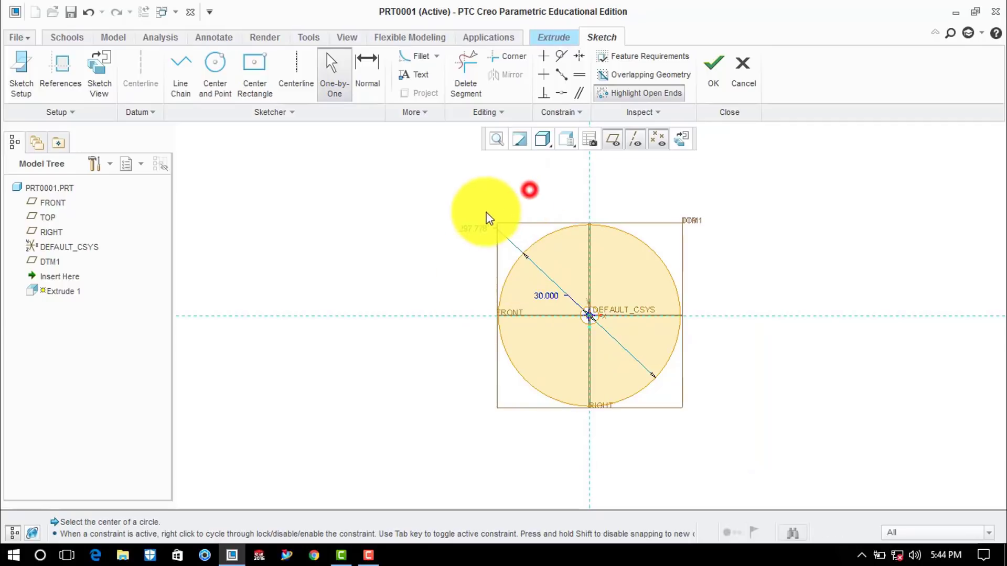
{"action": "double_click", "coordinate": [473, 227]}
{"action": "type", "text": "60"}
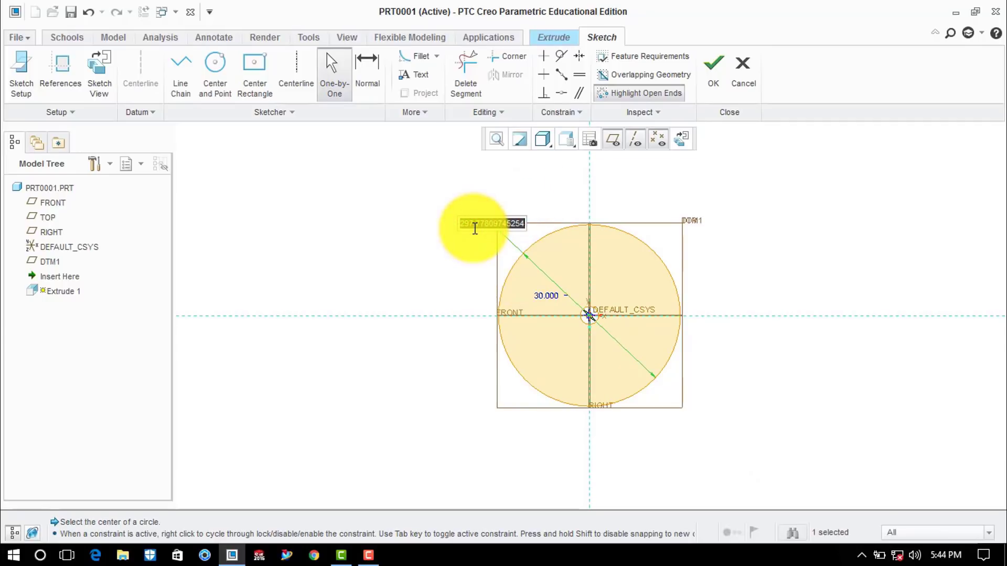
{"action": "key", "text": "Return"}
{"action": "left_click", "coordinate": [642, 215]}
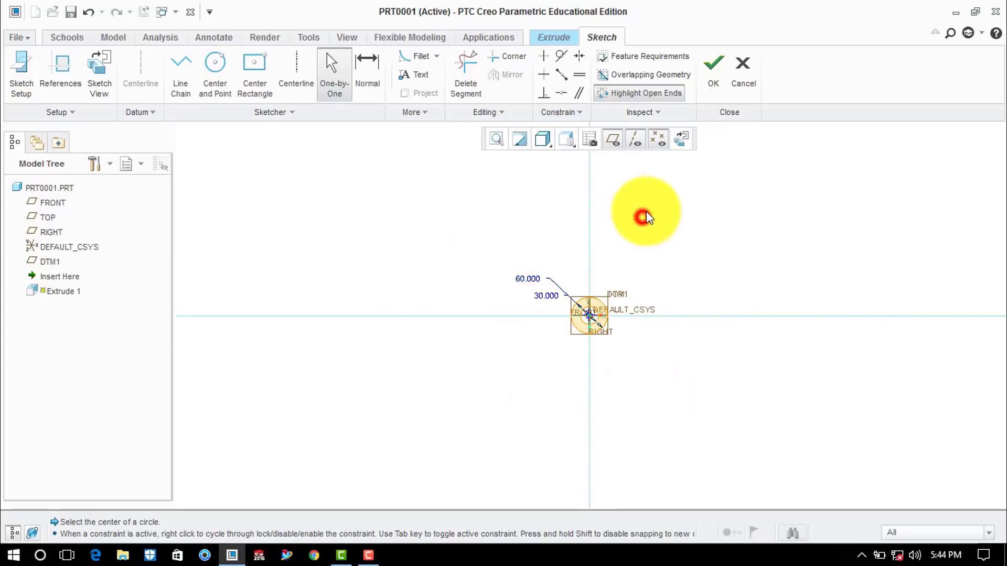
Step: Finish the ring sketch and extrude it to a depth of 22 mm
{"action": "left_click", "coordinate": [713, 71]}
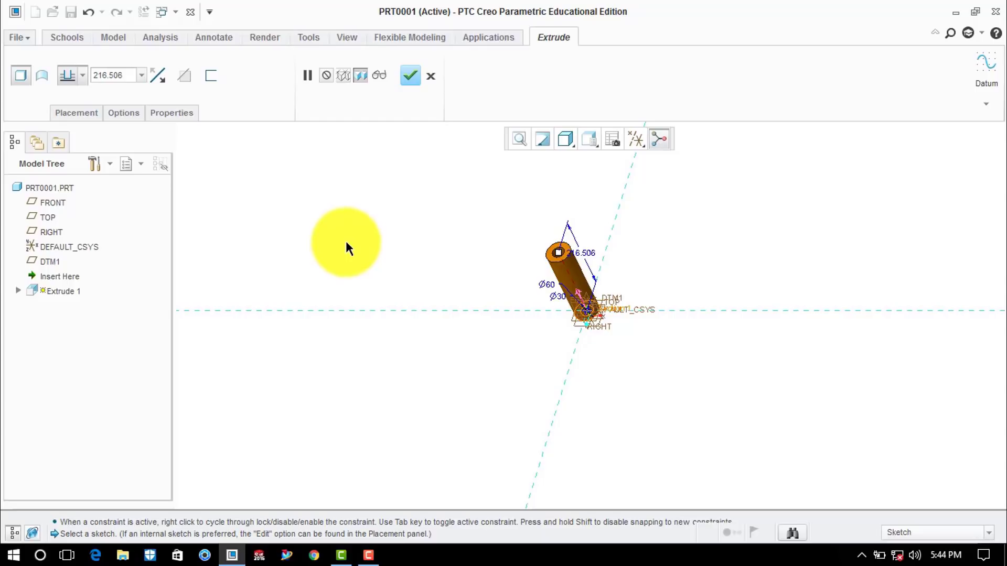
{"action": "double_click", "coordinate": [127, 73]}
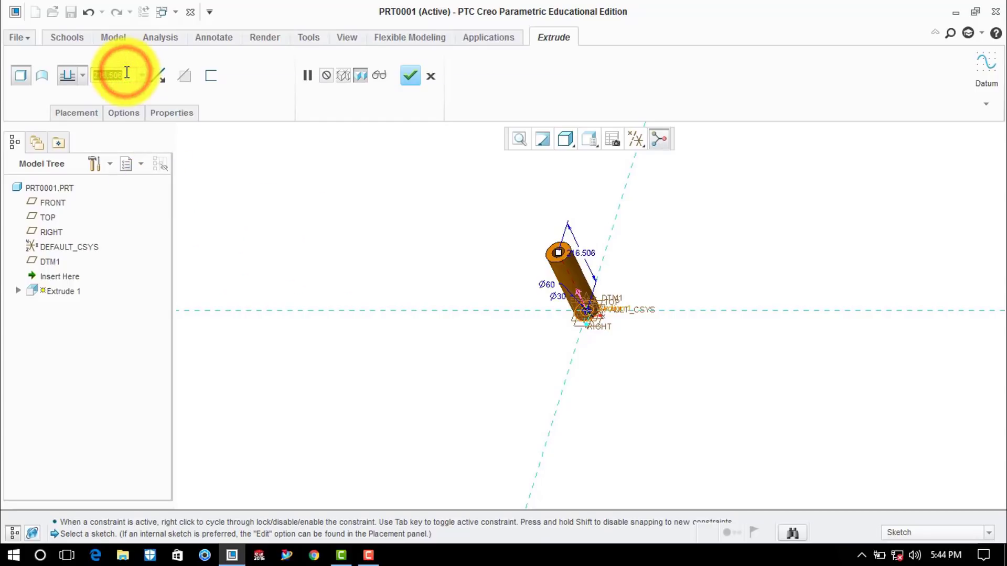
{"action": "type", "text": "22"}
{"action": "key", "text": "Return"}
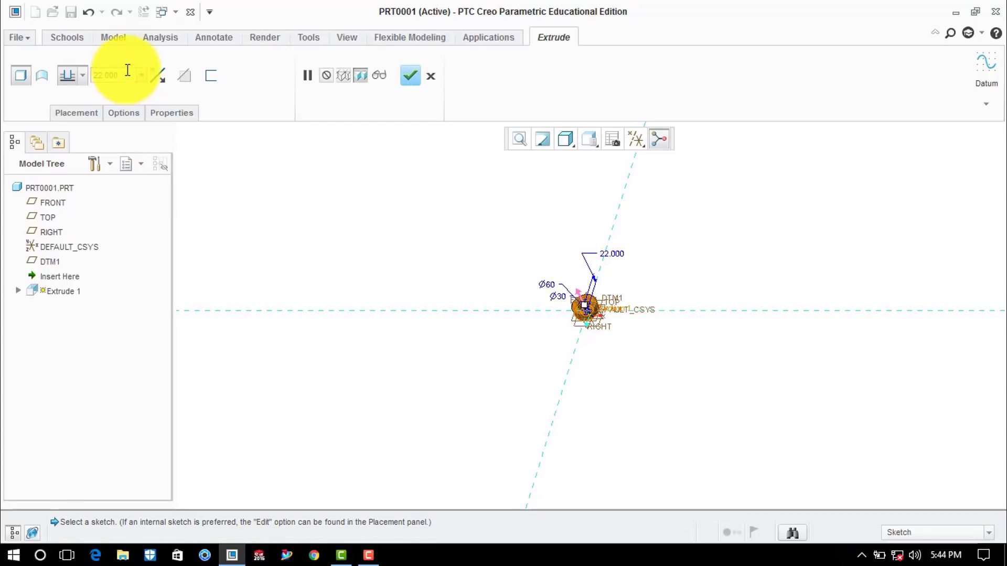
{"action": "left_click", "coordinate": [410, 77]}
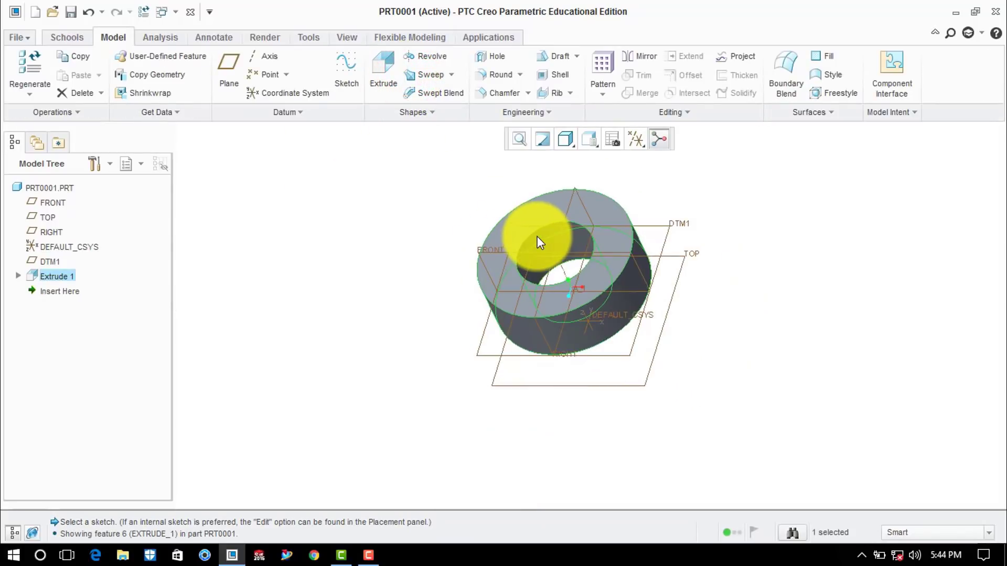
Step: Mirror the extruded ring about the TOP plane
{"action": "scroll", "coordinate": [533, 256], "scroll_direction": "up", "scroll_amount": 2}
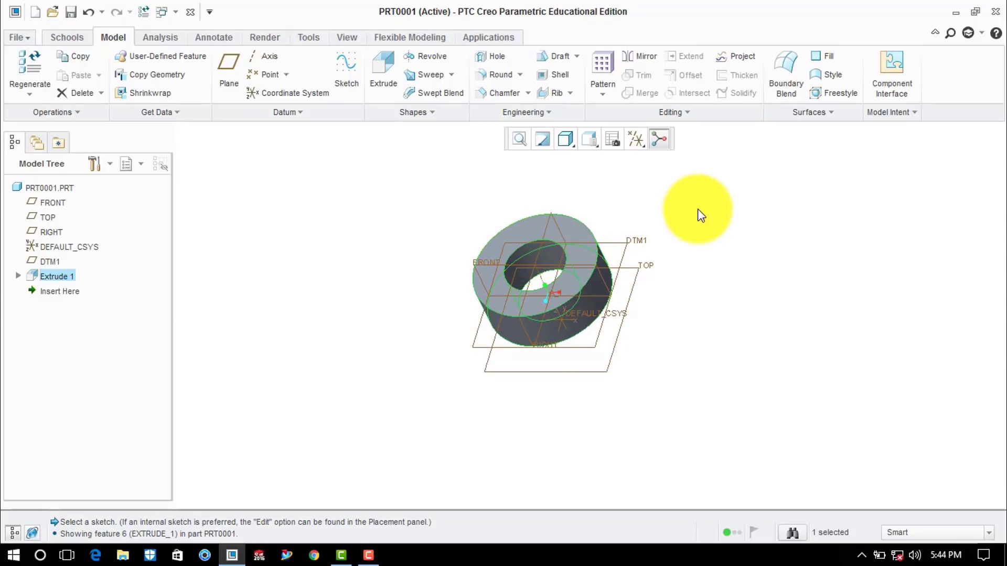
{"action": "left_click", "coordinate": [639, 55]}
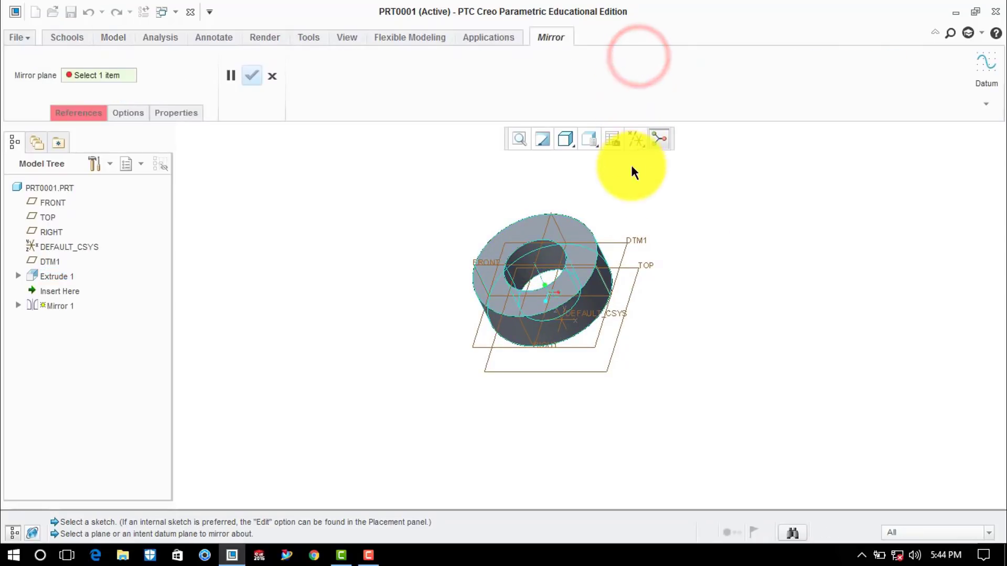
{"action": "left_click", "coordinate": [649, 268]}
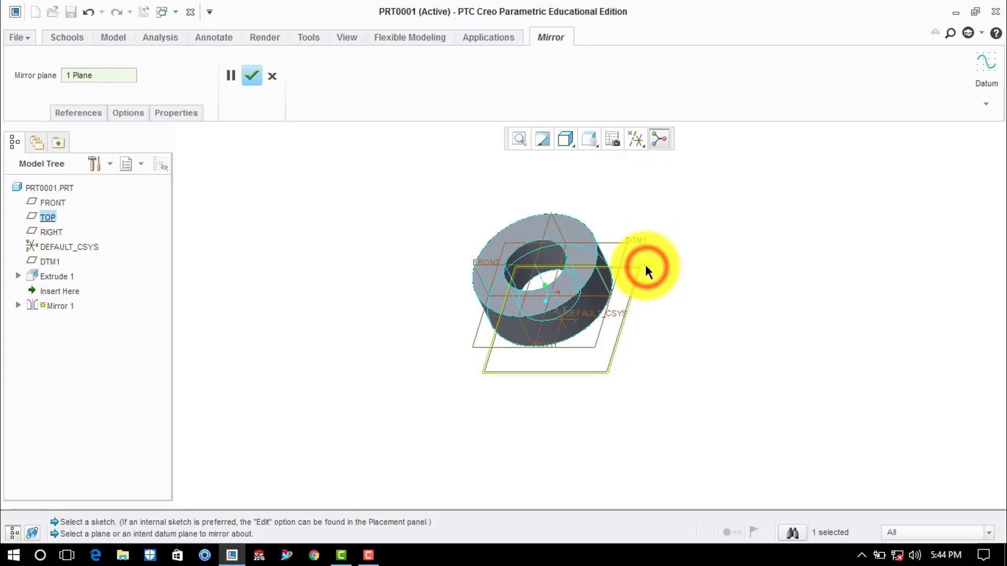
{"action": "left_click", "coordinate": [253, 75]}
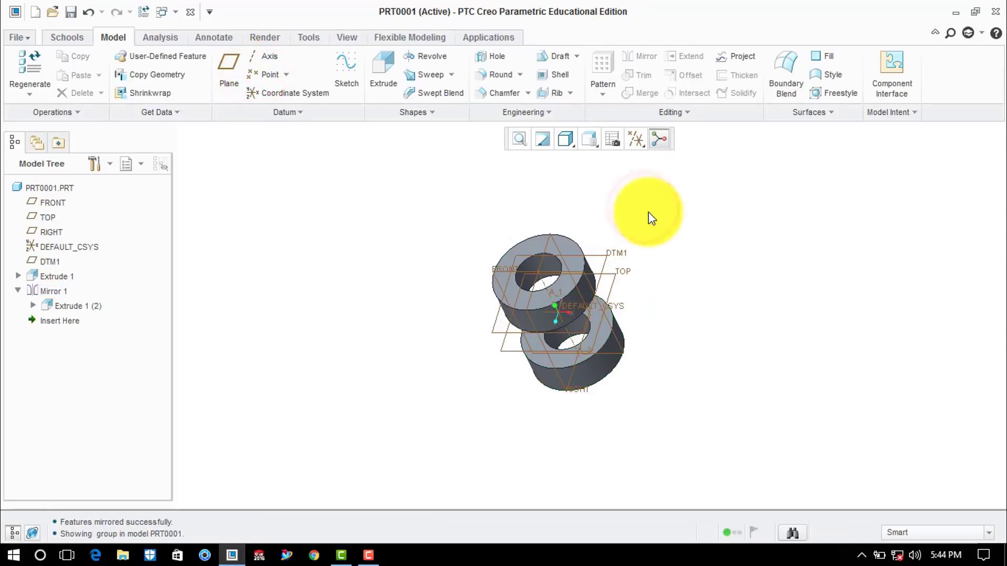
{"action": "scroll", "coordinate": [648, 212], "scroll_direction": "up", "scroll_amount": 4}
{"action": "scroll", "coordinate": [681, 240], "scroll_direction": "down", "scroll_amount": 1}
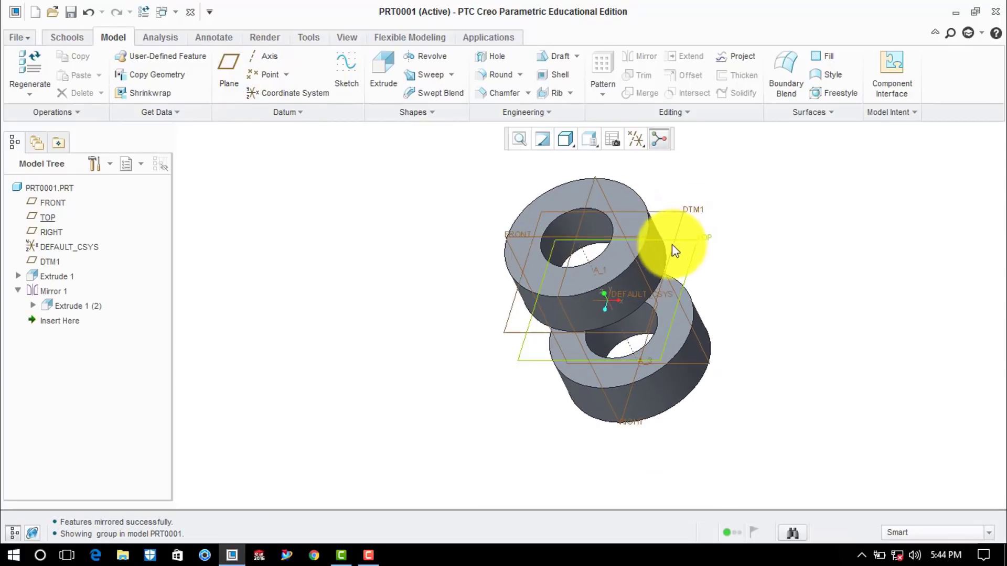
Step: Start a new sketch on the FRONT datum plane with the TOP plane as the orientation reference
{"action": "middle_click_drag", "start_coordinate": [629, 241], "coordinate": [619, 254], "text": "shift"}
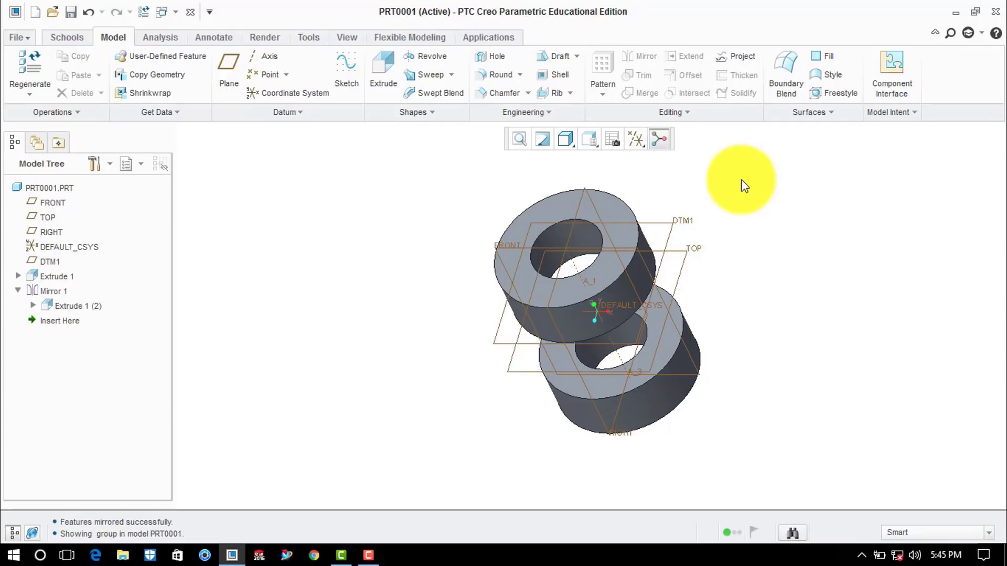
{"action": "left_click", "coordinate": [340, 75]}
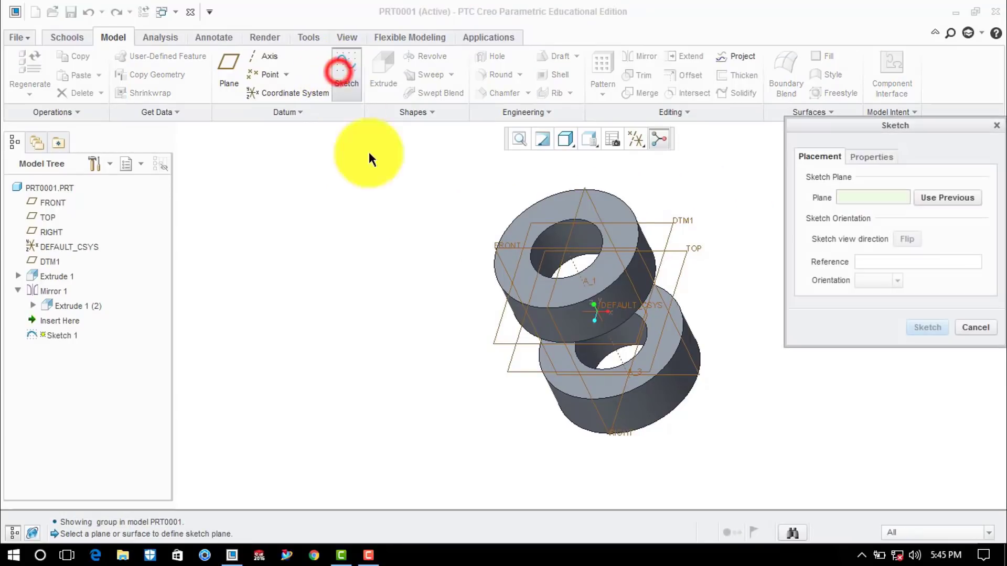
{"action": "left_click", "coordinate": [498, 244]}
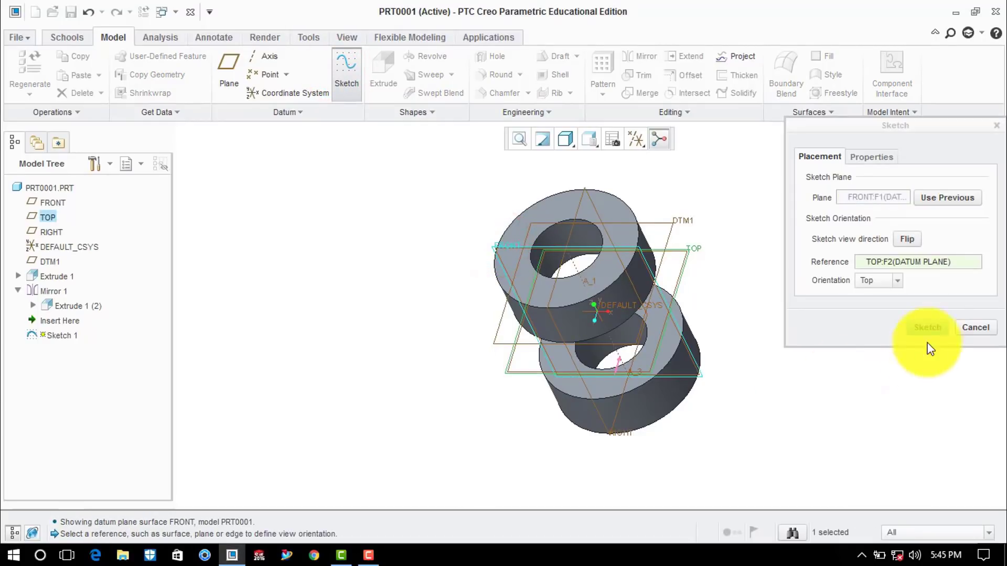
{"action": "left_click", "coordinate": [934, 326]}
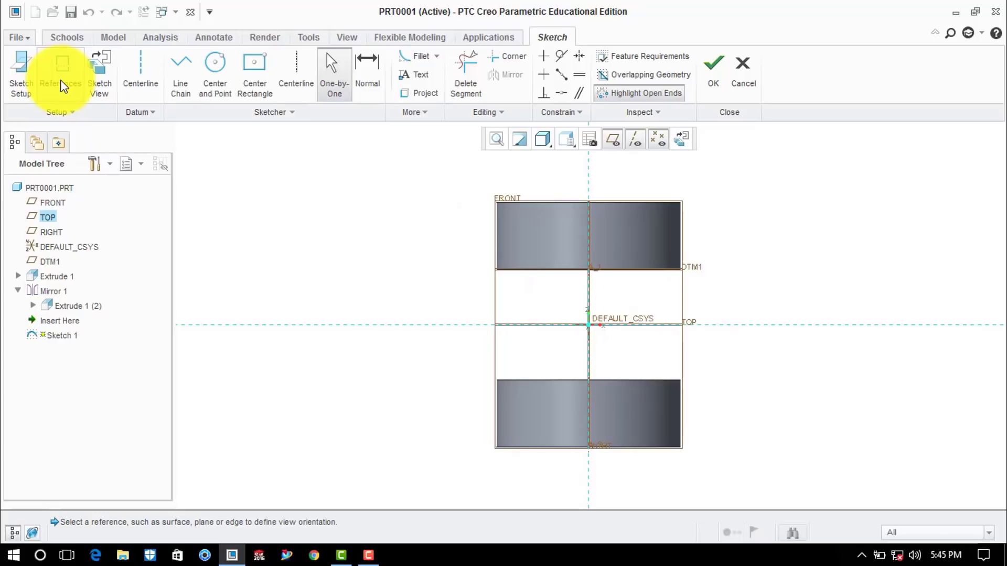
Step: Add the outer end faces and the left silhouette edges of both rings as sketch references
{"action": "left_click", "coordinate": [61, 84]}
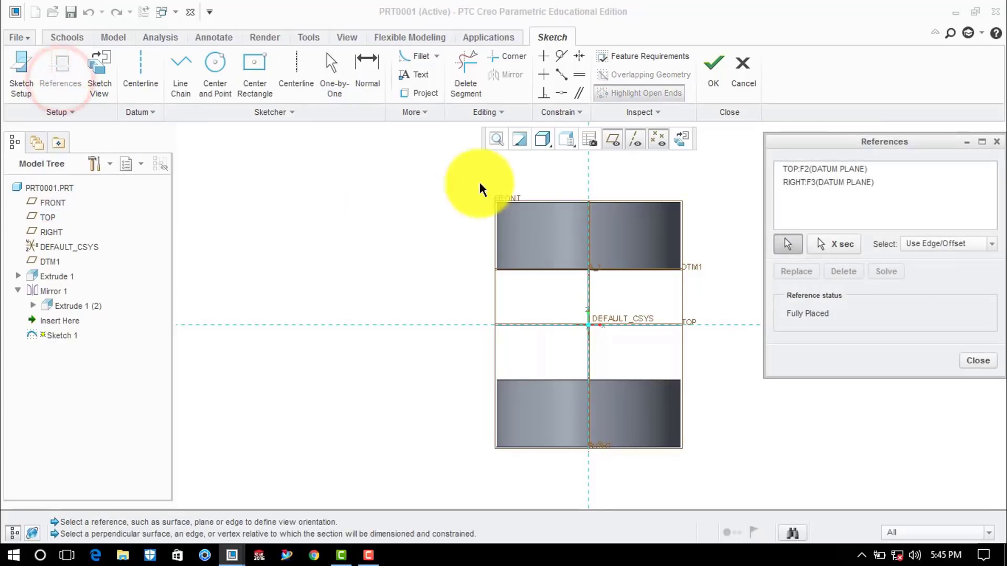
{"action": "left_click", "coordinate": [557, 206]}
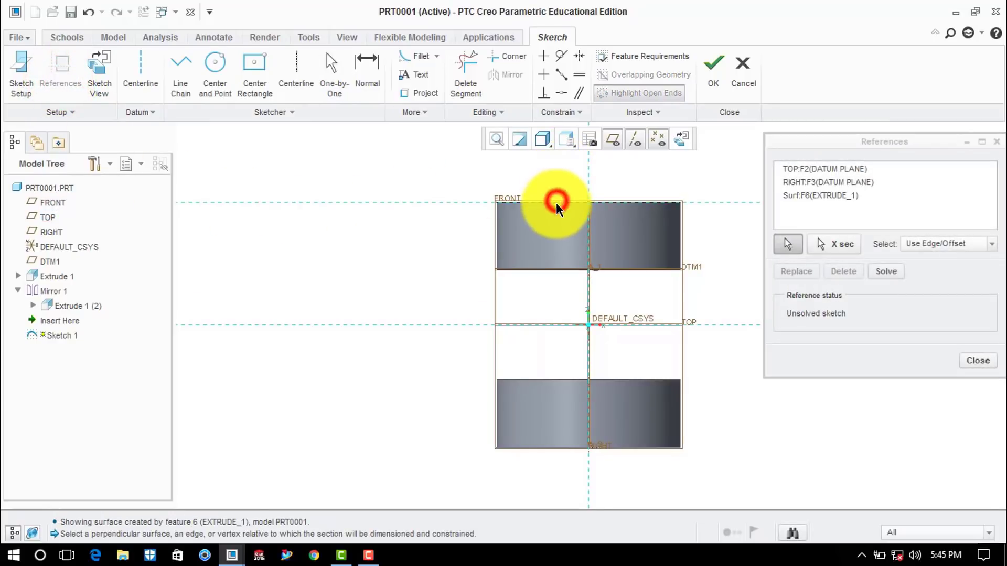
{"action": "left_click", "coordinate": [523, 446]}
{"action": "left_click", "coordinate": [497, 425]}
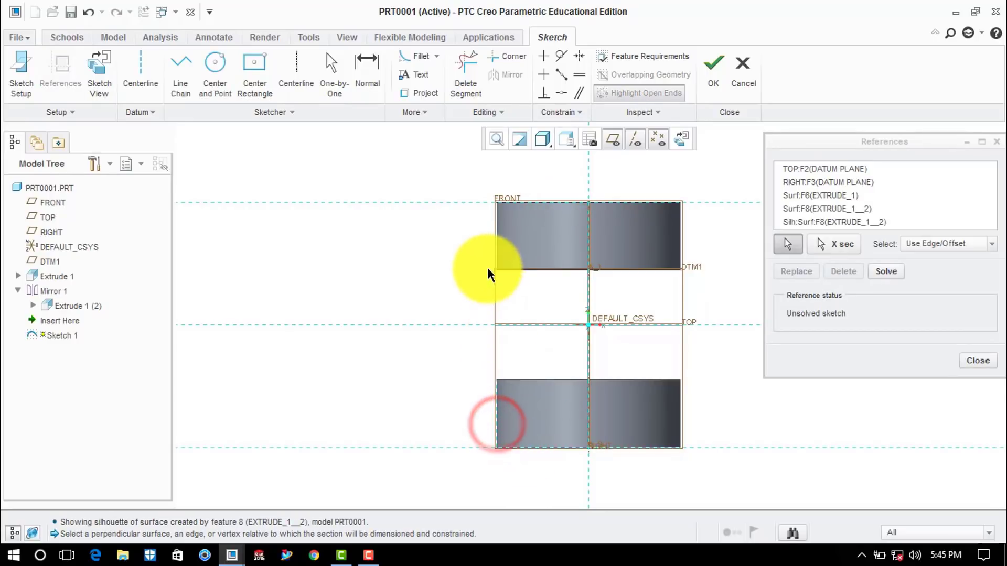
{"action": "left_click", "coordinate": [500, 248]}
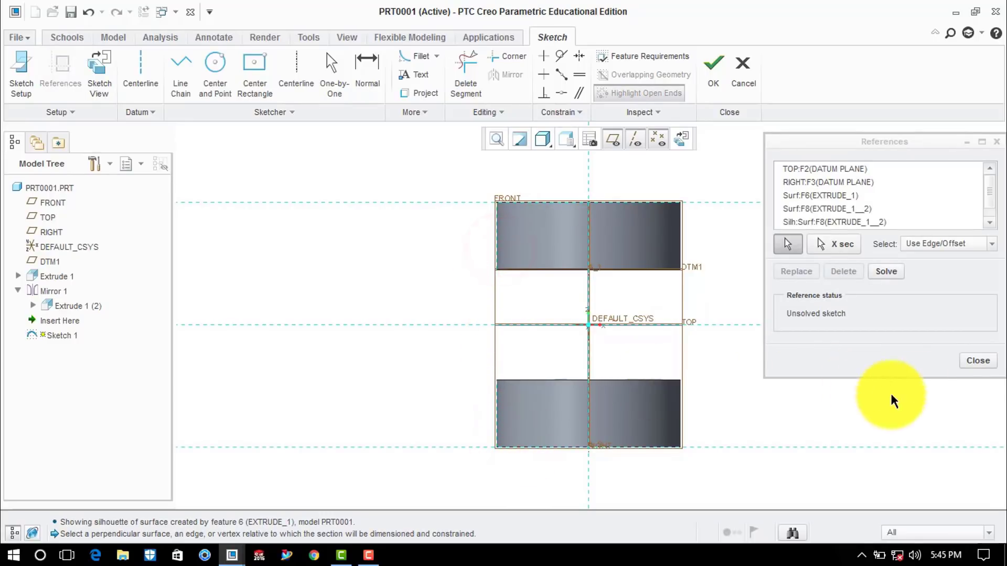
{"action": "left_click", "coordinate": [968, 359]}
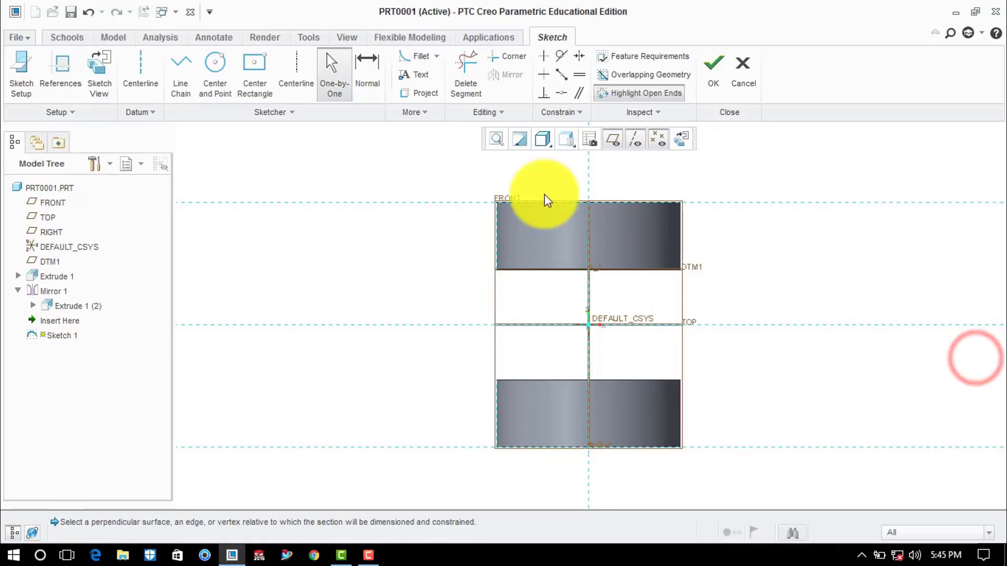
Step: Sketch a circle left of the rings, centred on the TOP reference about 51.5 mm from their left edge and tangent to the outer face references
{"action": "left_click", "coordinate": [213, 71]}
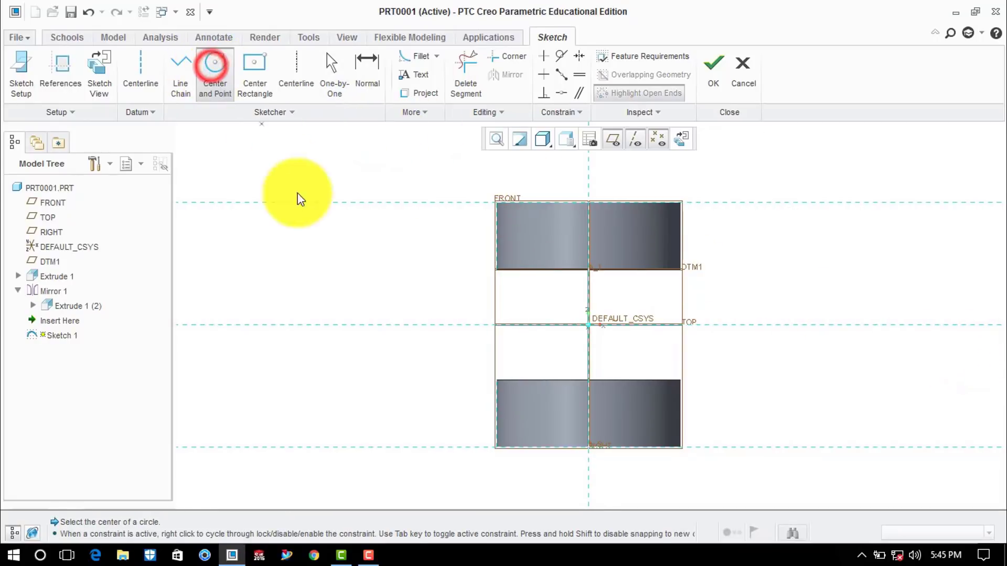
{"action": "left_click", "coordinate": [338, 325]}
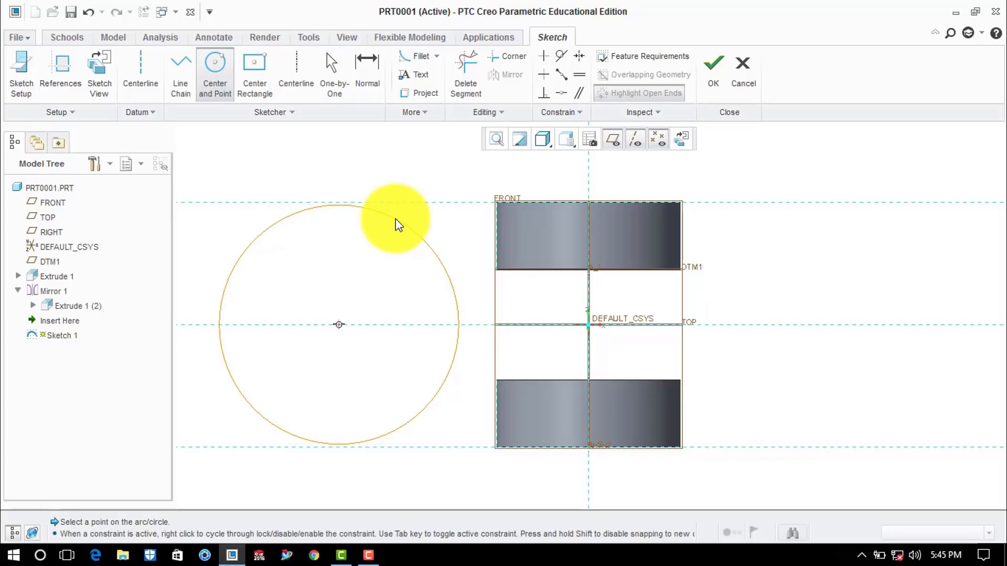
{"action": "left_click", "coordinate": [397, 215]}
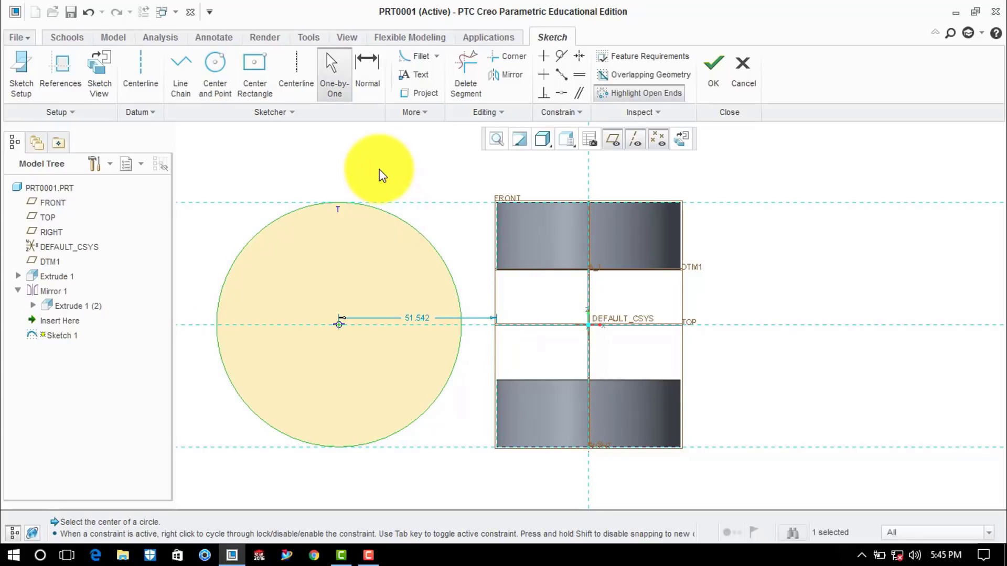
{"action": "middle_click", "coordinate": [378, 170]}
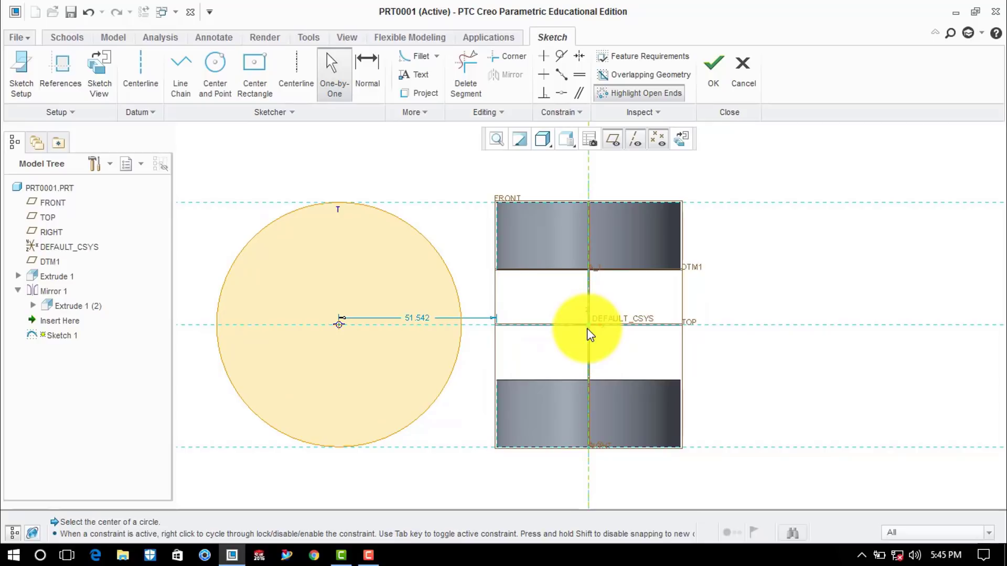
Step: Dimension the horizontal distance from the circle's centre to the vertical RIGHT reference and set it to 38 mm
{"action": "left_click", "coordinate": [367, 78]}
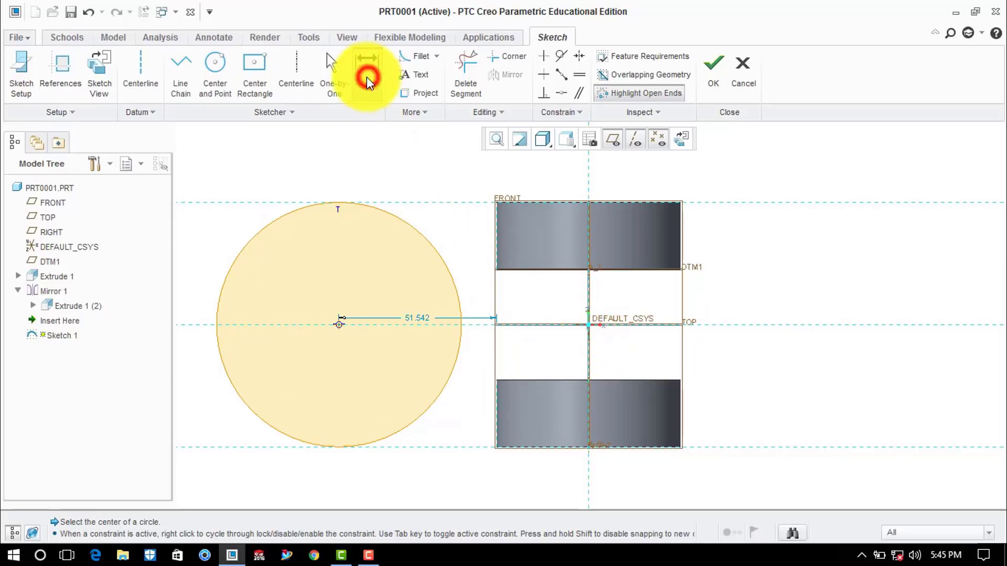
{"action": "left_click", "coordinate": [339, 325]}
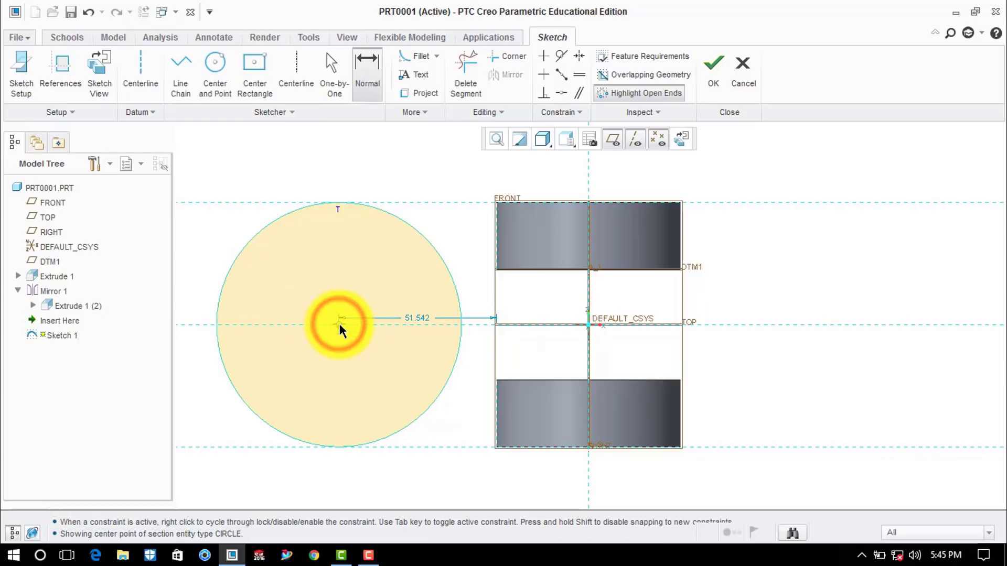
{"action": "left_click", "coordinate": [586, 322]}
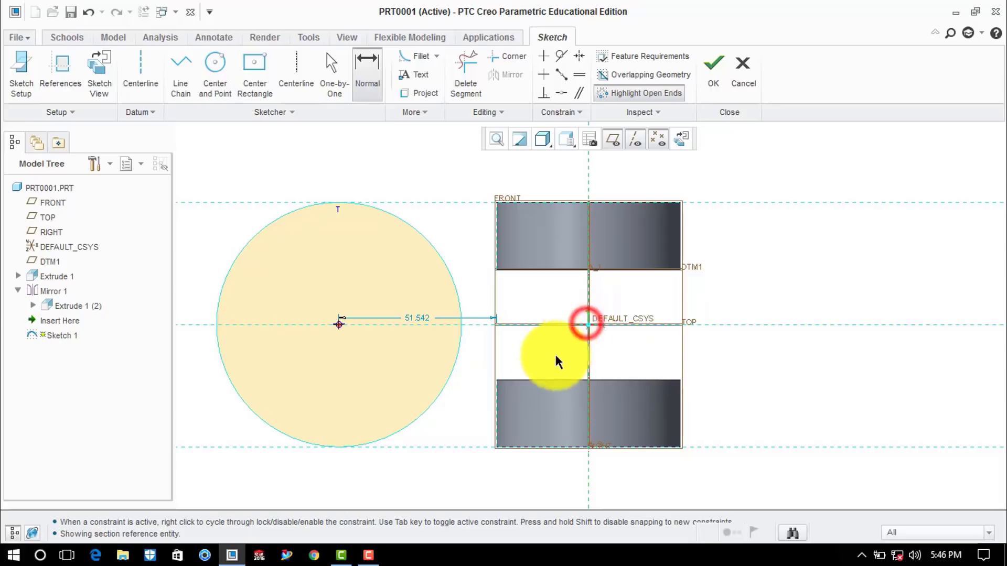
{"action": "middle_click", "coordinate": [454, 473]}
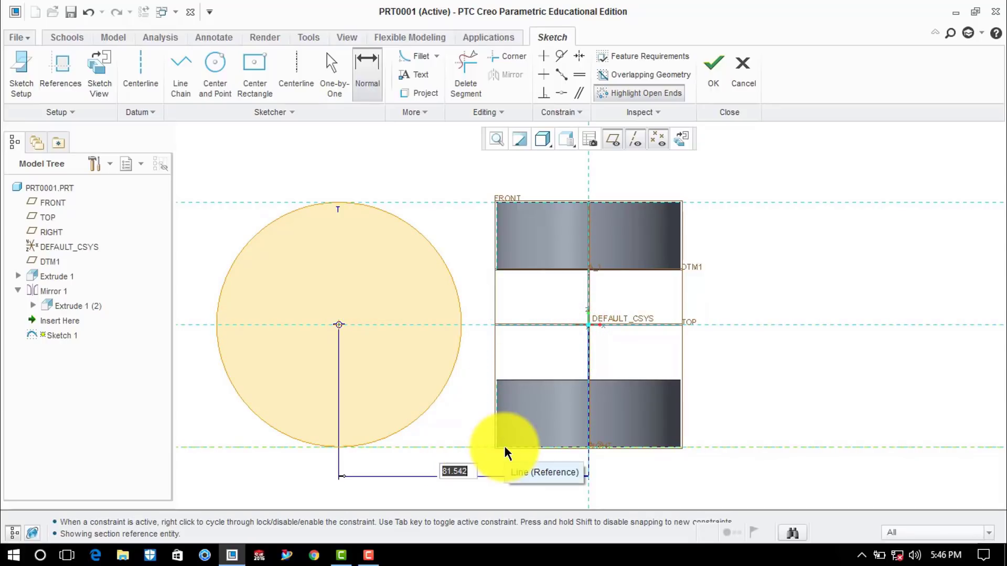
{"action": "type", "text": "38"}
{"action": "key", "text": "Return"}
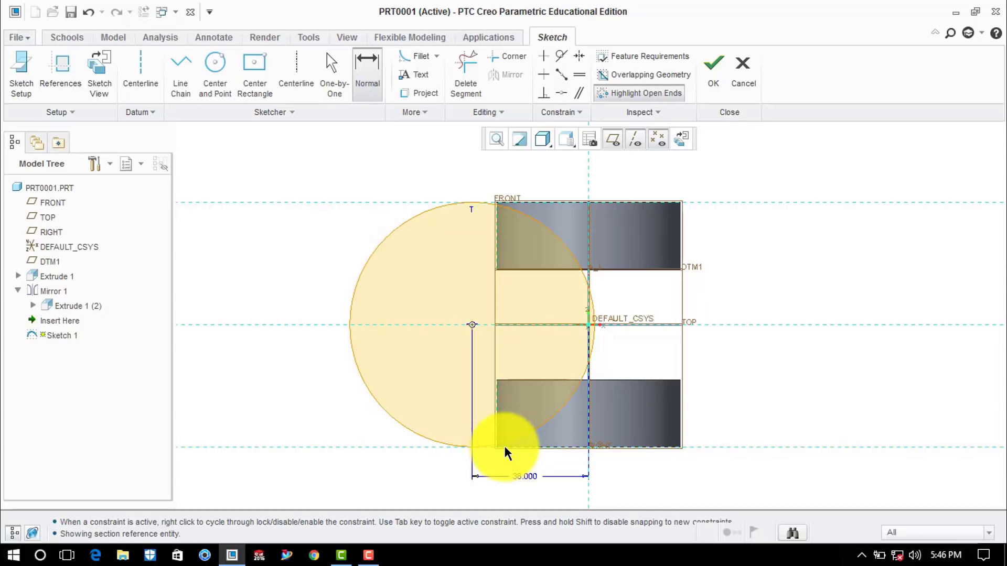
{"action": "left_click", "coordinate": [775, 176]}
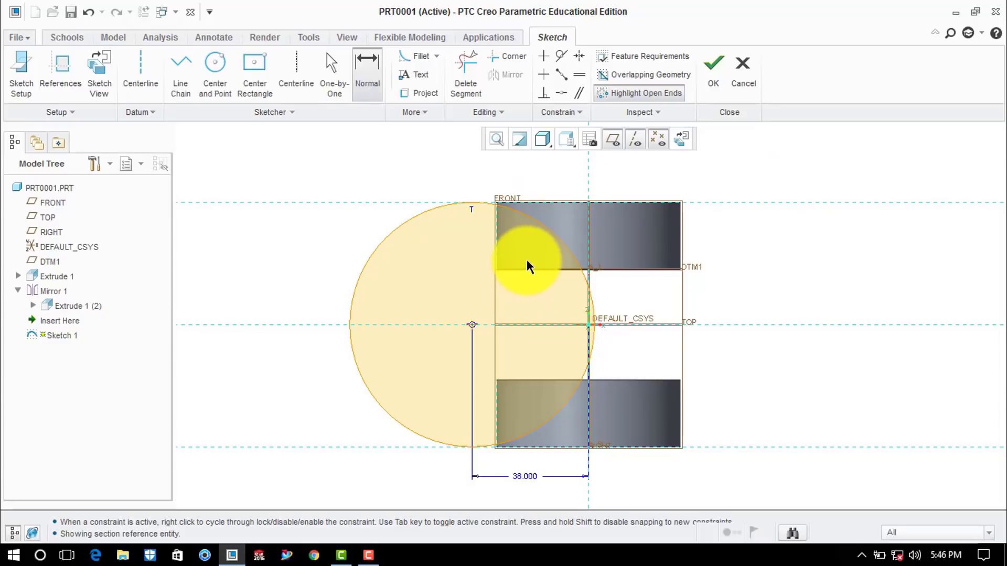
Step: Trim away the right half of the circle, keeping only the left semicircle between the two tangent points
{"action": "left_click", "coordinate": [474, 69]}
{"action": "left_click", "coordinate": [534, 219]}
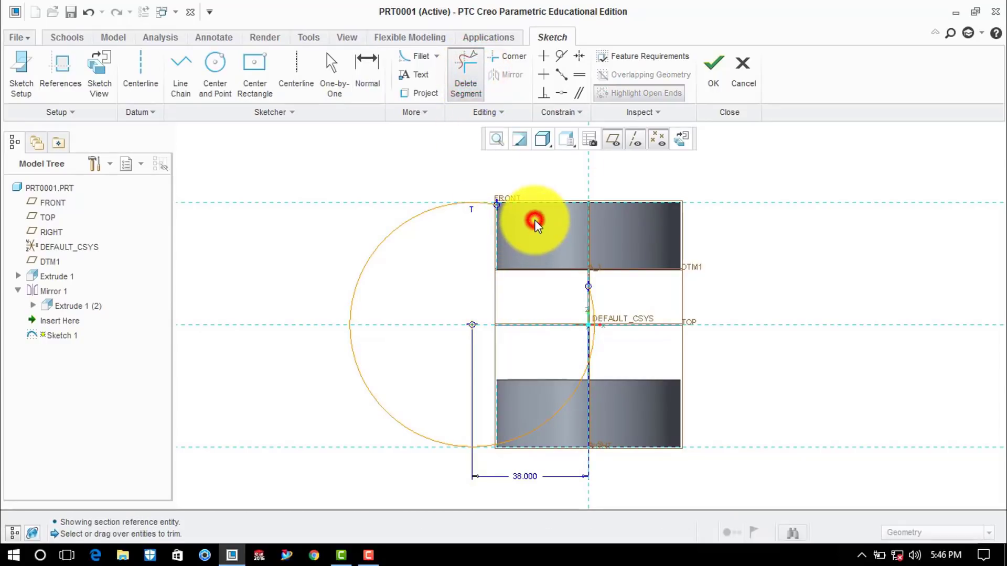
{"action": "left_click", "coordinate": [596, 303]}
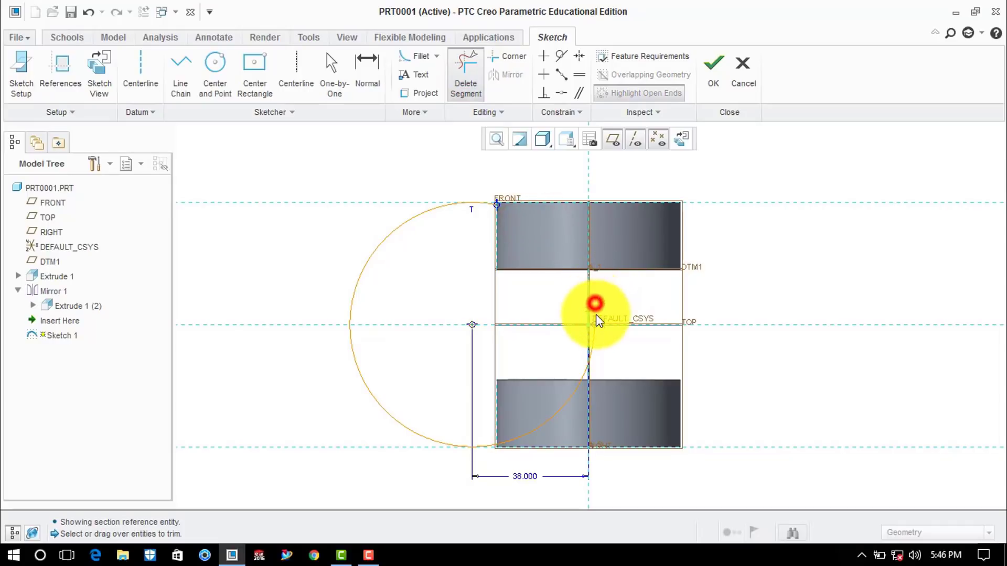
{"action": "left_click", "coordinate": [593, 331]}
{"action": "left_click", "coordinate": [582, 371]}
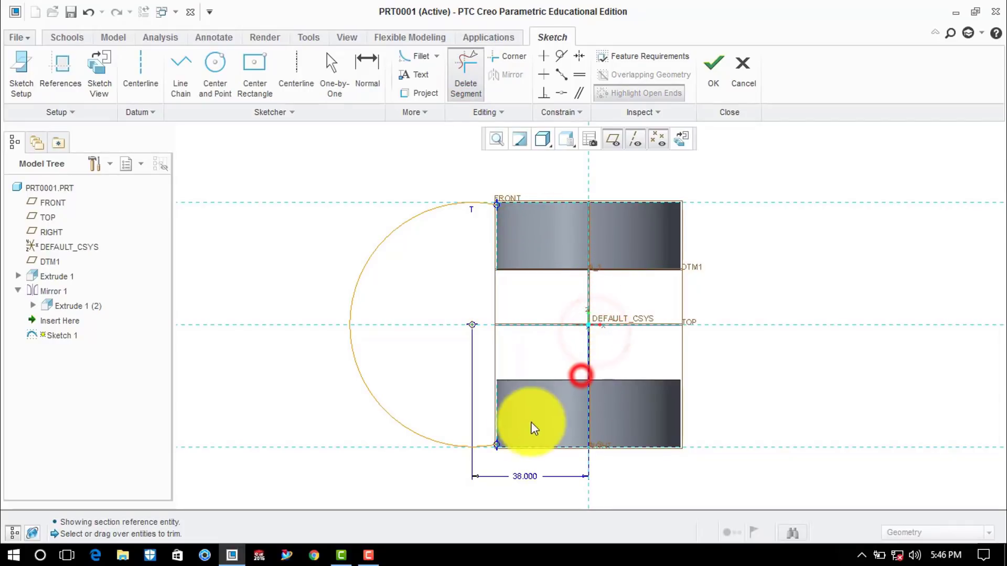
{"action": "left_click", "coordinate": [488, 445]}
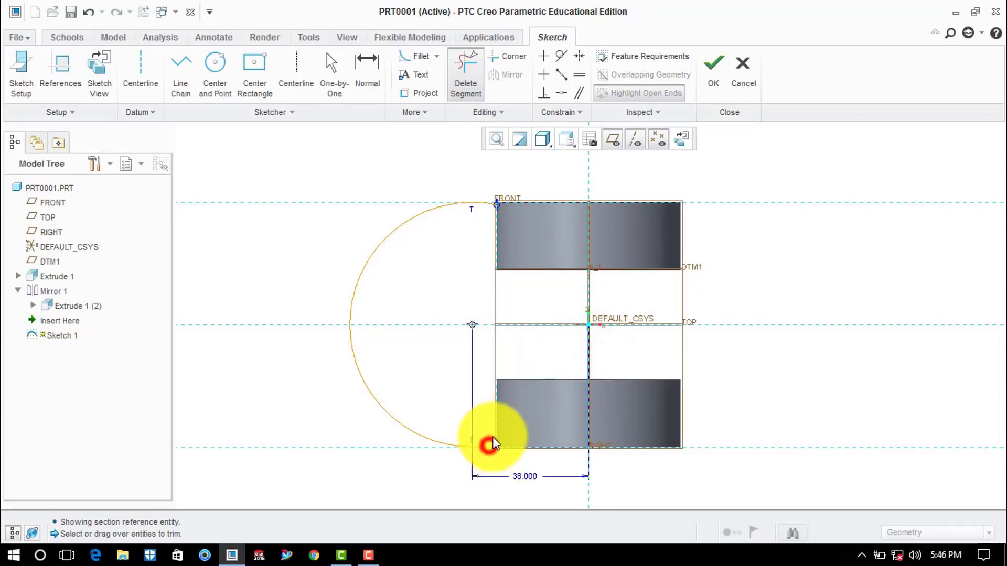
{"action": "left_click", "coordinate": [488, 203]}
{"action": "key", "text": "Escape"}
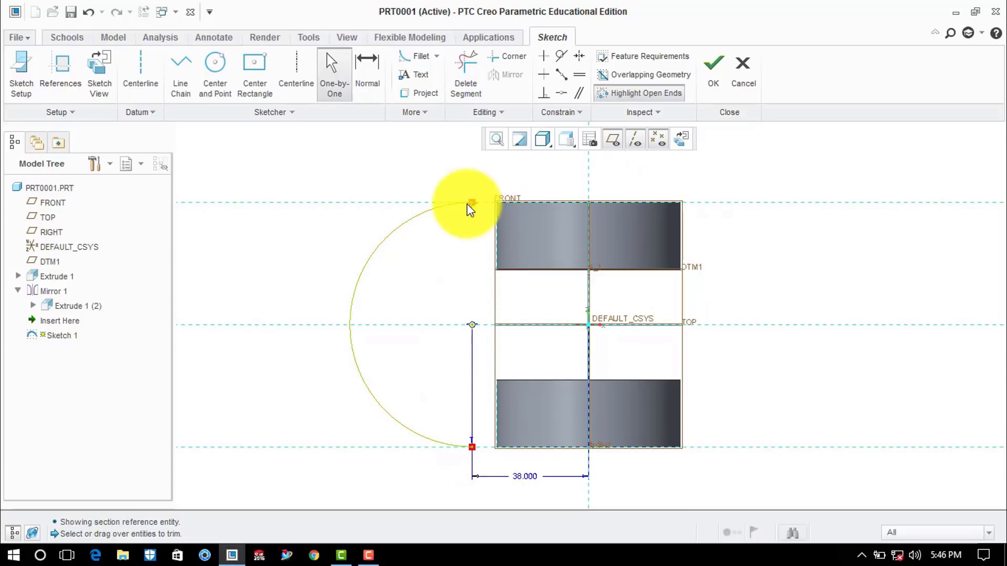
Step: Draw horizontal lines from both arc ends to the outer left corners of the rings and finish the sketch
{"action": "left_click", "coordinate": [185, 75]}
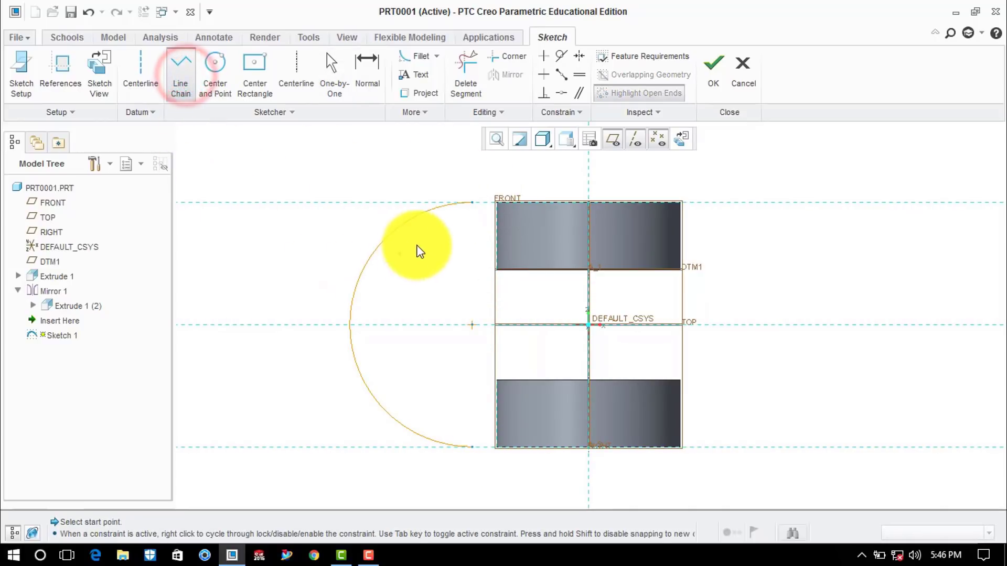
{"action": "left_click", "coordinate": [495, 203]}
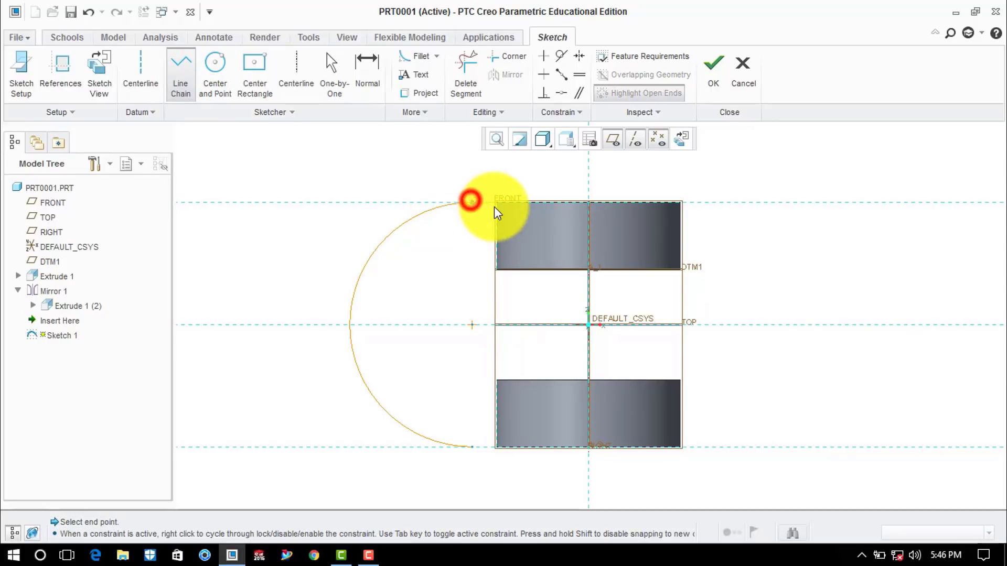
{"action": "middle_click", "coordinate": [431, 169]}
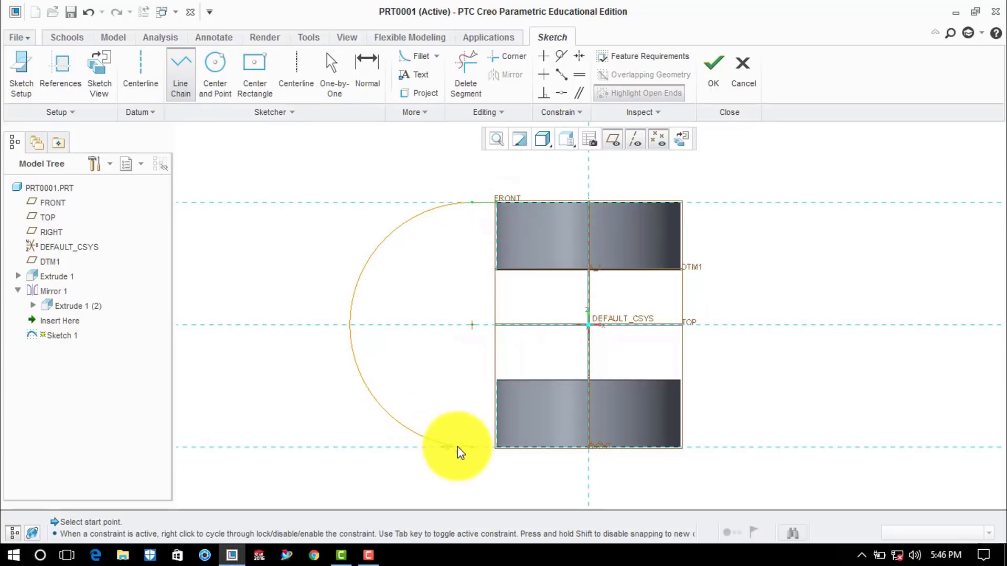
{"action": "left_click", "coordinate": [472, 447]}
{"action": "left_click", "coordinate": [496, 447]}
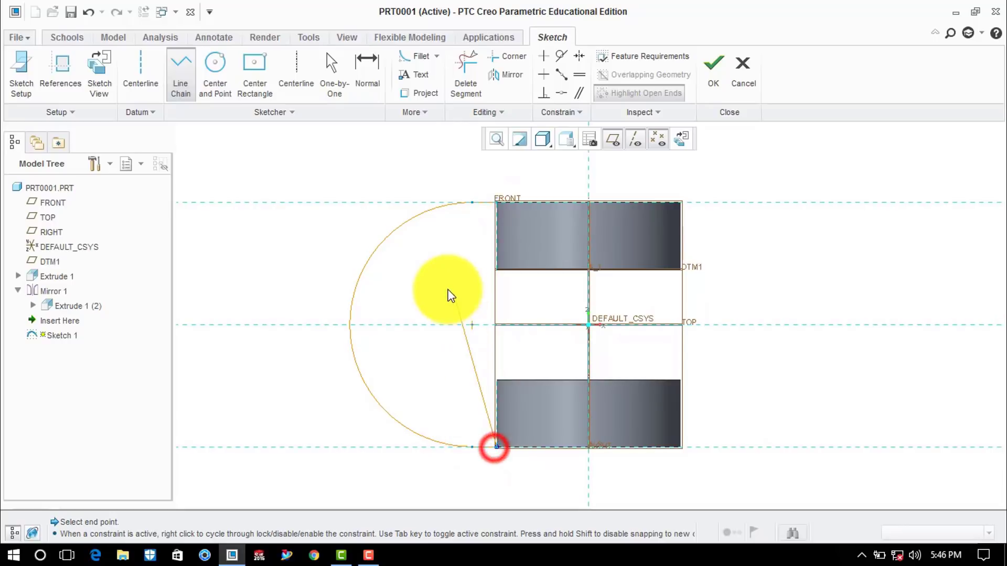
{"action": "middle_click", "coordinate": [446, 290]}
{"action": "middle_click", "coordinate": [446, 290]}
{"action": "left_click", "coordinate": [714, 93]}
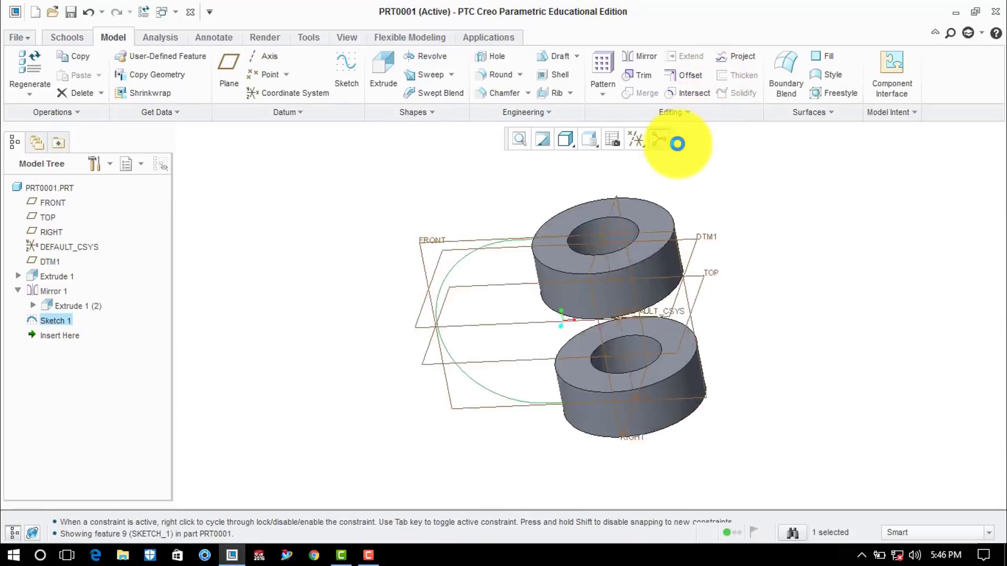
Step: Start a Sweep along the U-shaped curve and sketch a three-sided open section about 16.4 mm wide and 35.3 mm high from the vertical reference
{"action": "left_click", "coordinate": [426, 74]}
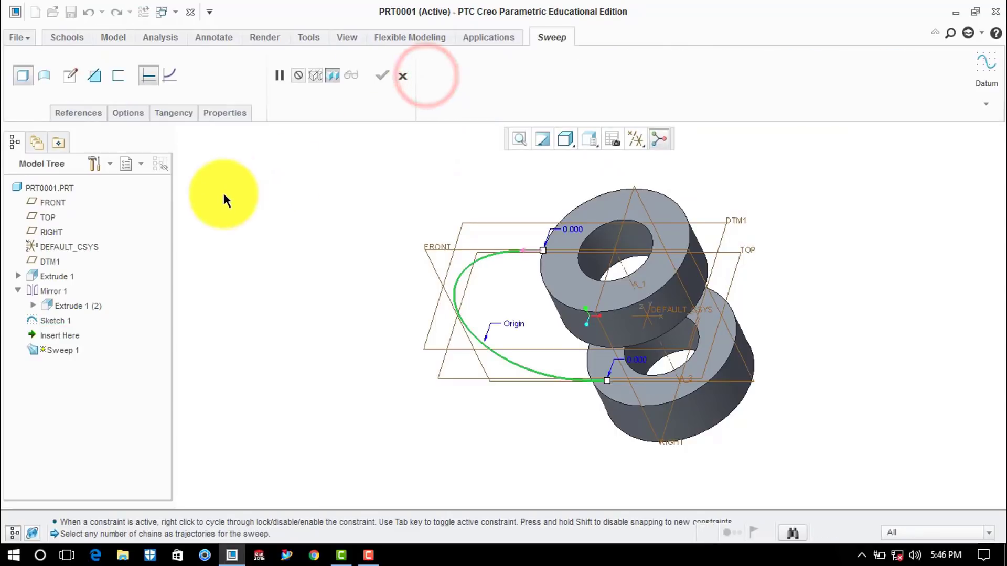
{"action": "left_click", "coordinate": [69, 76]}
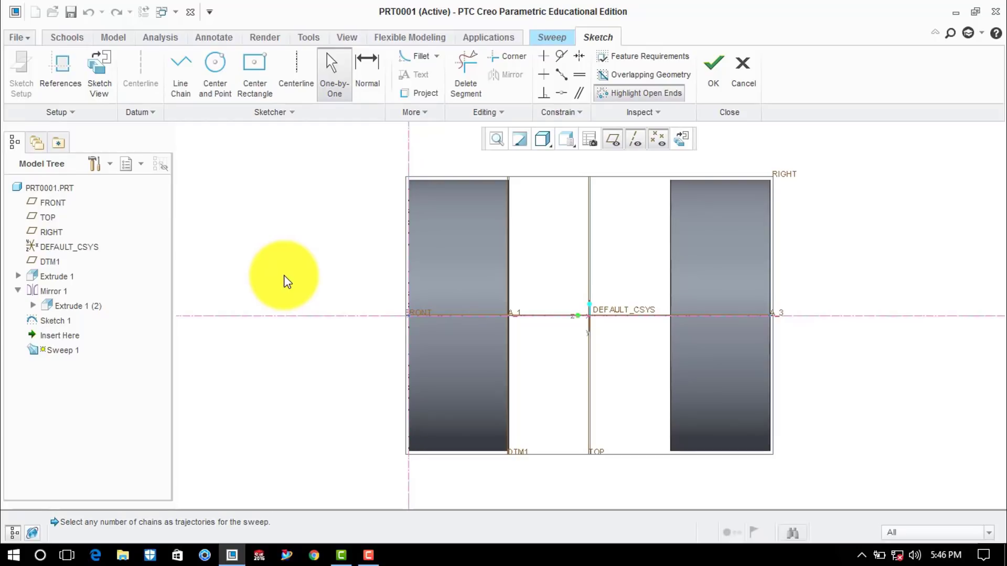
{"action": "left_click", "coordinate": [182, 64]}
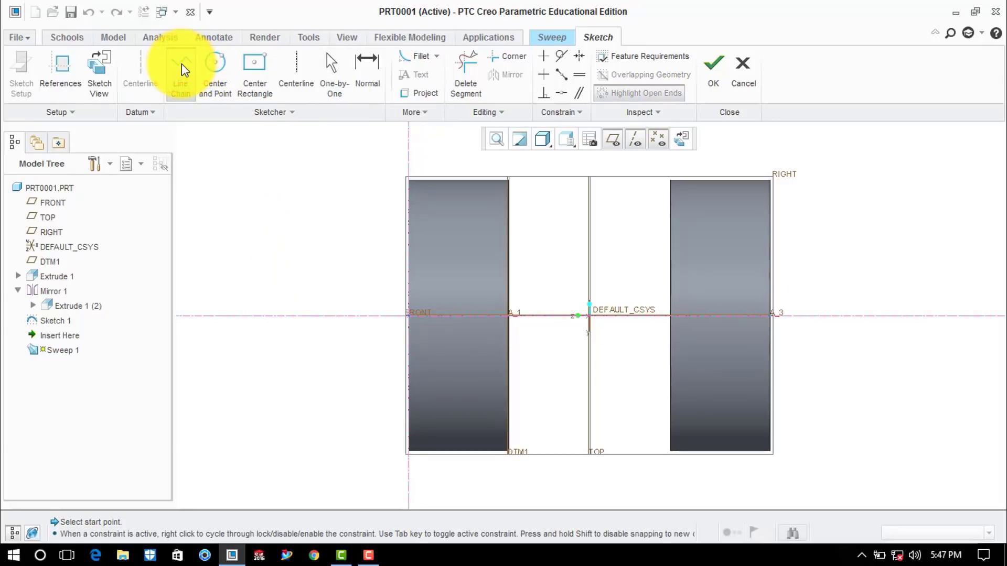
{"action": "left_click", "coordinate": [408, 232]}
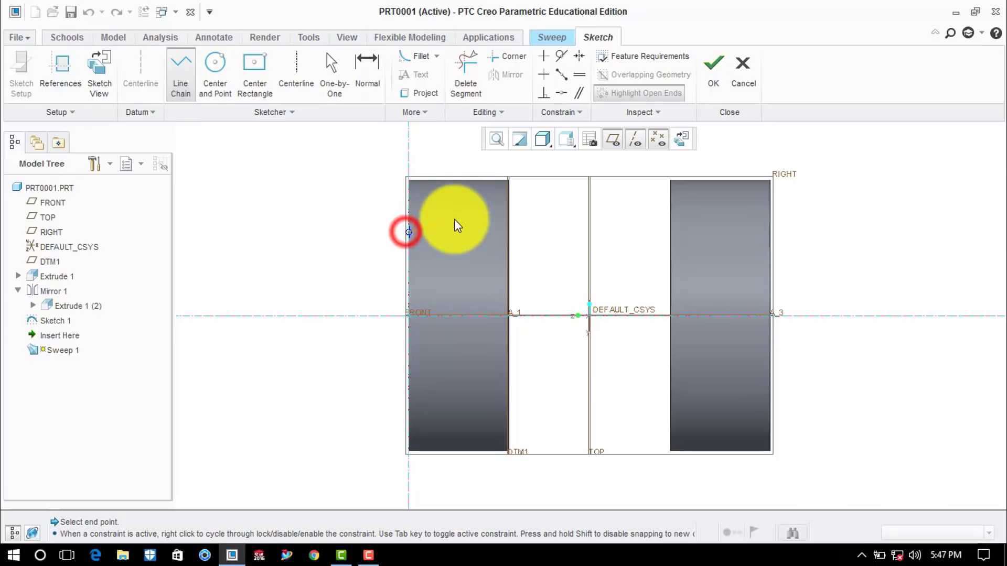
{"action": "left_click", "coordinate": [483, 233]}
{"action": "left_click", "coordinate": [484, 390]}
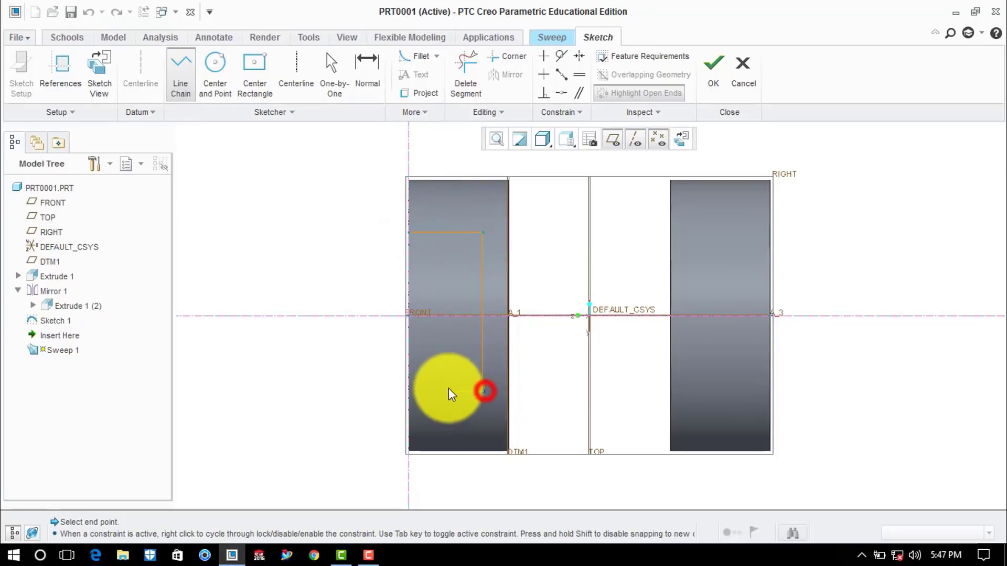
{"action": "left_click", "coordinate": [408, 391]}
{"action": "middle_click", "coordinate": [337, 359]}
{"action": "middle_click", "coordinate": [338, 360]}
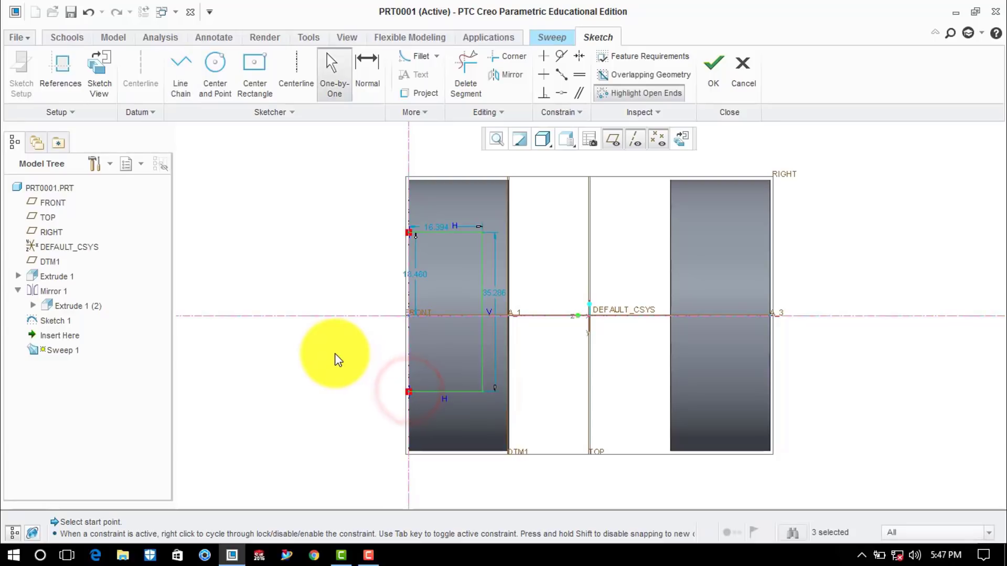
Step: Set the distance from the horizontal reference to the sweep section's upper edge to 18 mm
{"action": "double_click", "coordinate": [417, 275]}
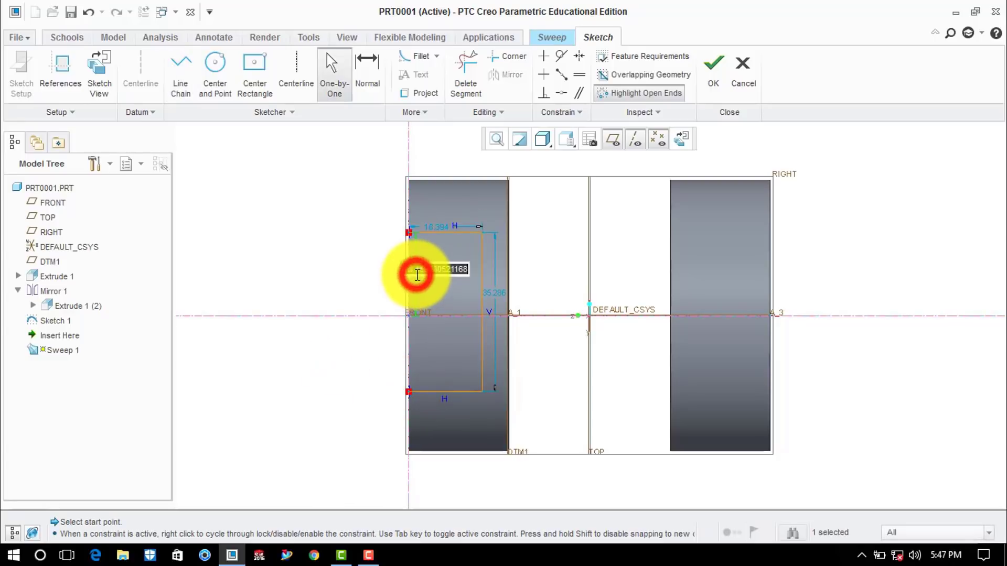
{"action": "type", "text": "18"}
{"action": "key", "text": "Return"}
{"action": "left_click", "coordinate": [564, 266]}
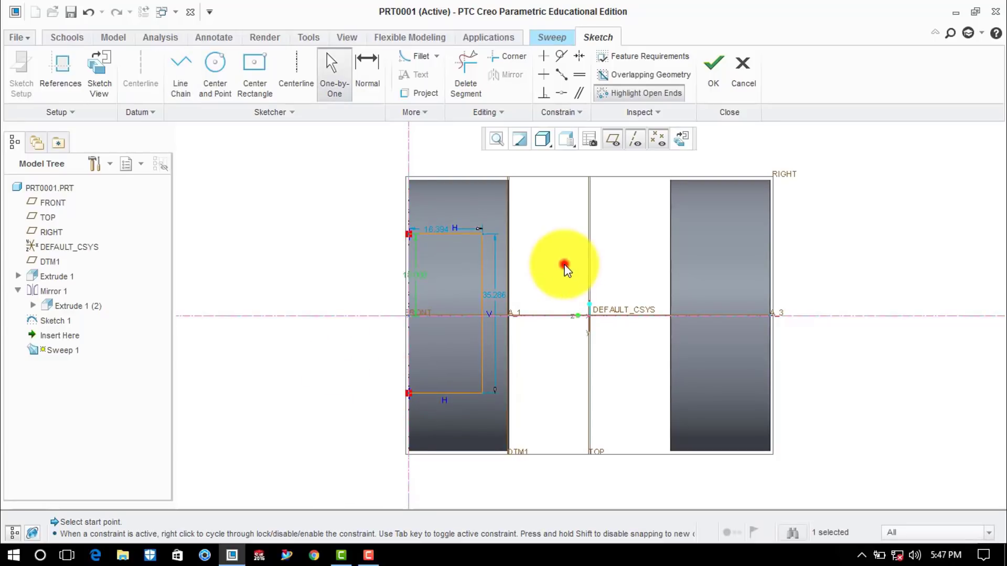
Step: Set the sweep section's height to 36 mm and its width to 22 mm
{"action": "double_click", "coordinate": [502, 291]}
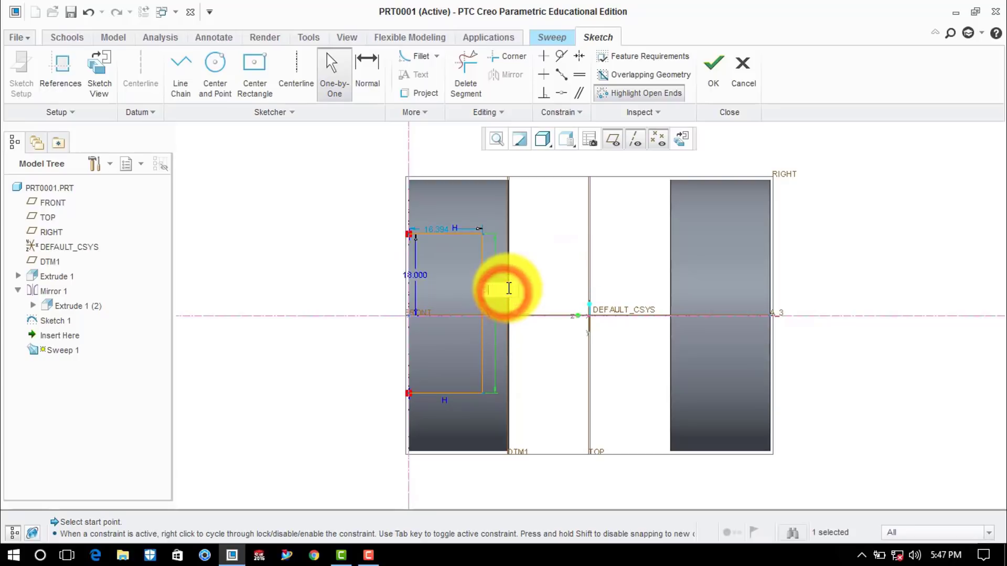
{"action": "type", "text": "36"}
{"action": "key", "text": "Return"}
{"action": "left_click", "coordinate": [555, 273]}
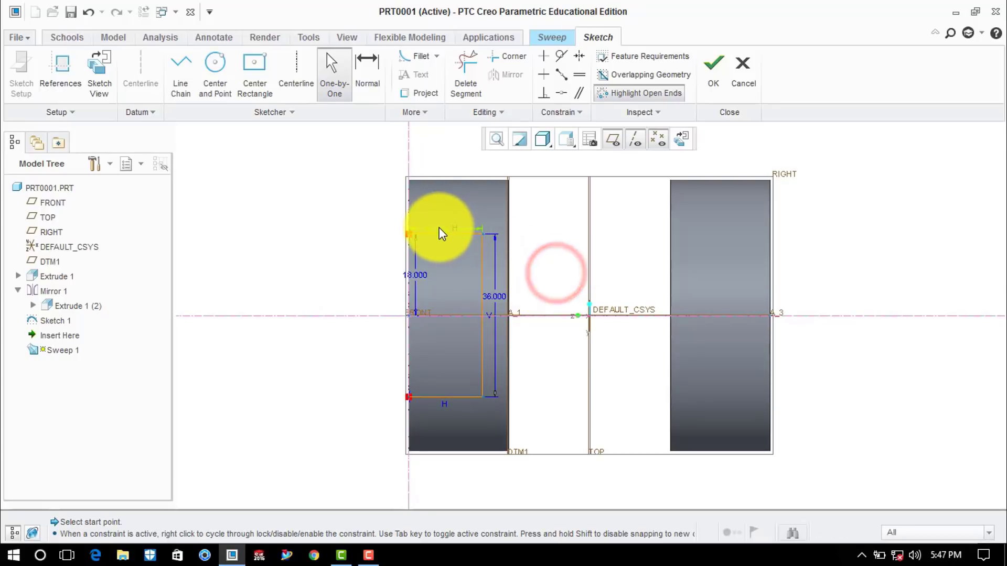
{"action": "left_click", "coordinate": [440, 227]}
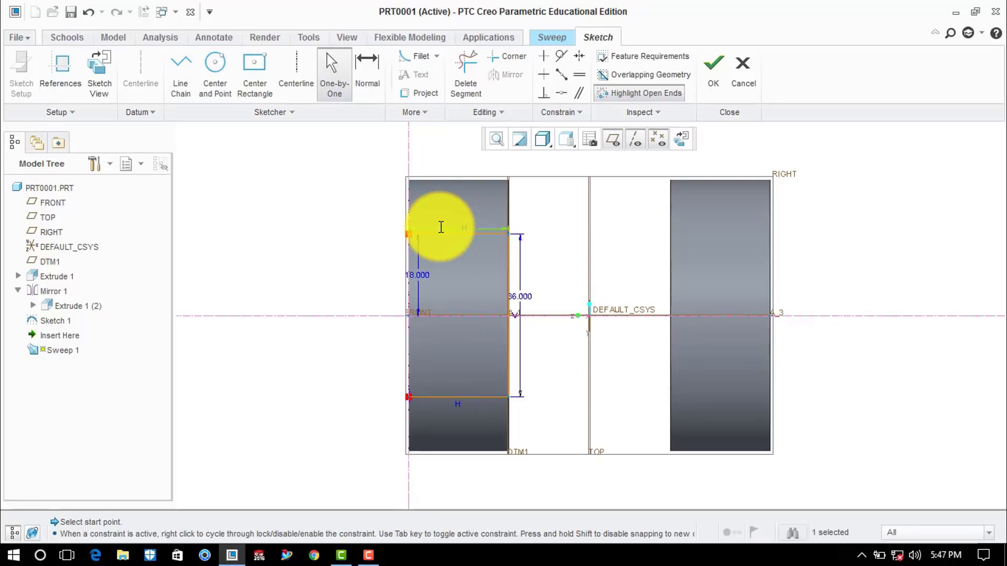
{"action": "middle_click", "coordinate": [342, 229]}
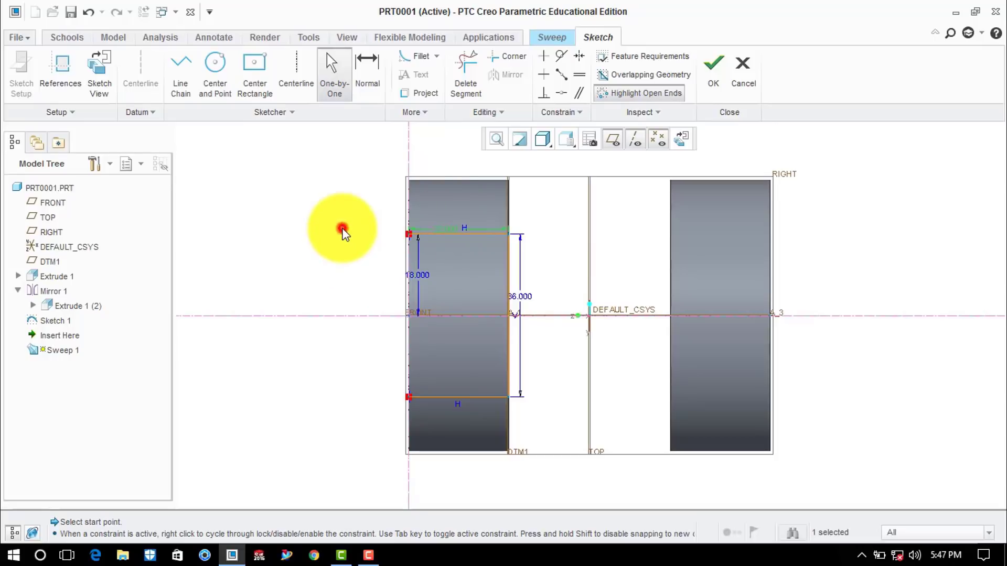
Step: Close the section's open side with a vertical line between its two free endpoints and finish the sketch
{"action": "left_click", "coordinate": [171, 60]}
{"action": "left_click", "coordinate": [409, 234]}
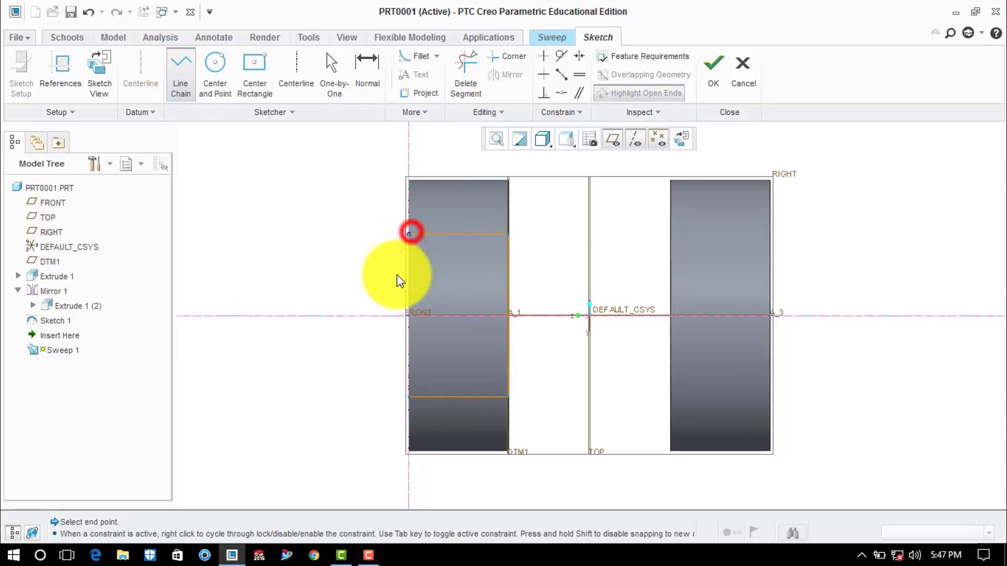
{"action": "left_click", "coordinate": [408, 397]}
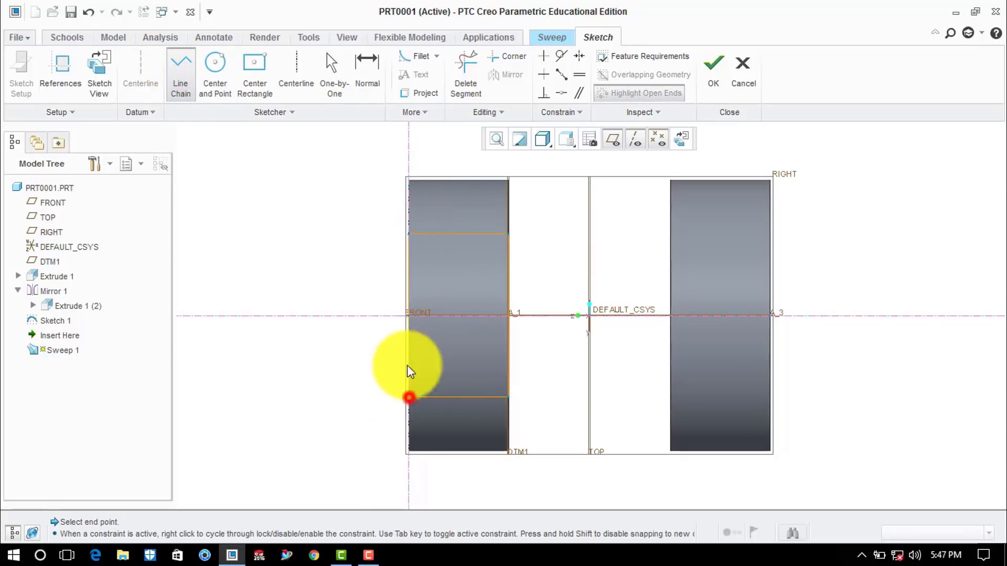
{"action": "middle_click", "coordinate": [340, 241]}
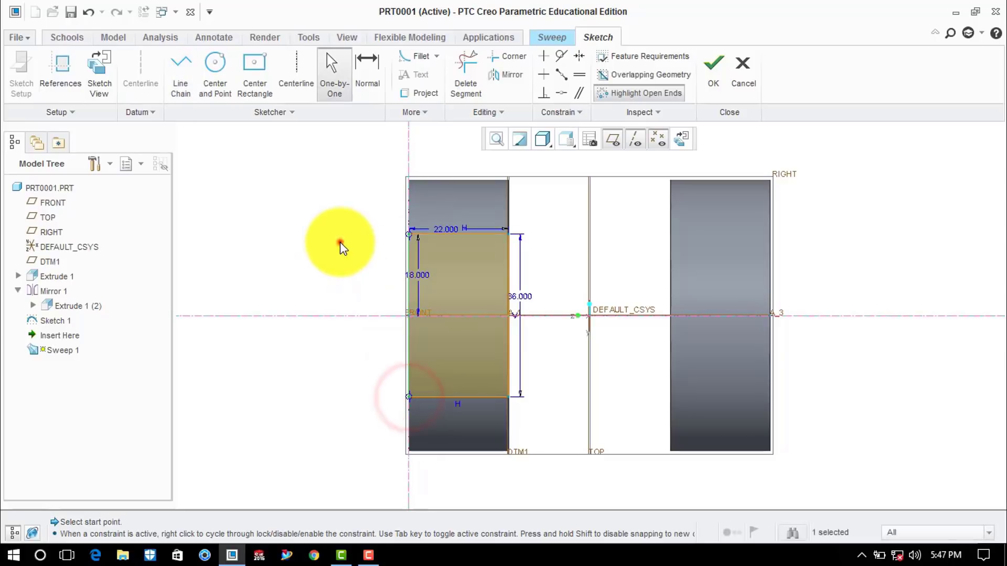
{"action": "left_click", "coordinate": [705, 84]}
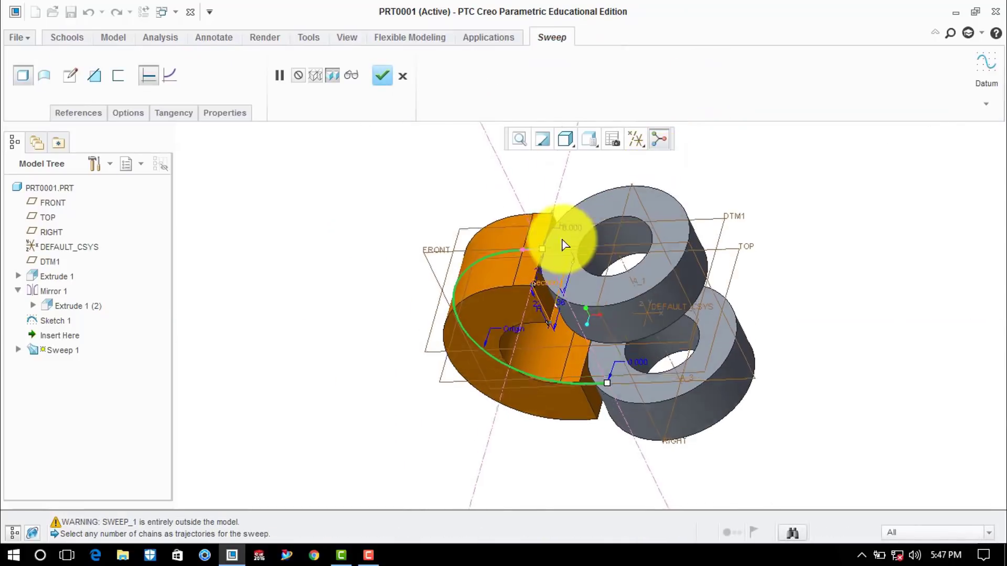
Step: Enable Merge ends for the sweep so the U-shaped arm joins both rings, and complete the feature
{"action": "scroll", "coordinate": [555, 246], "scroll_direction": "down", "scroll_amount": 3}
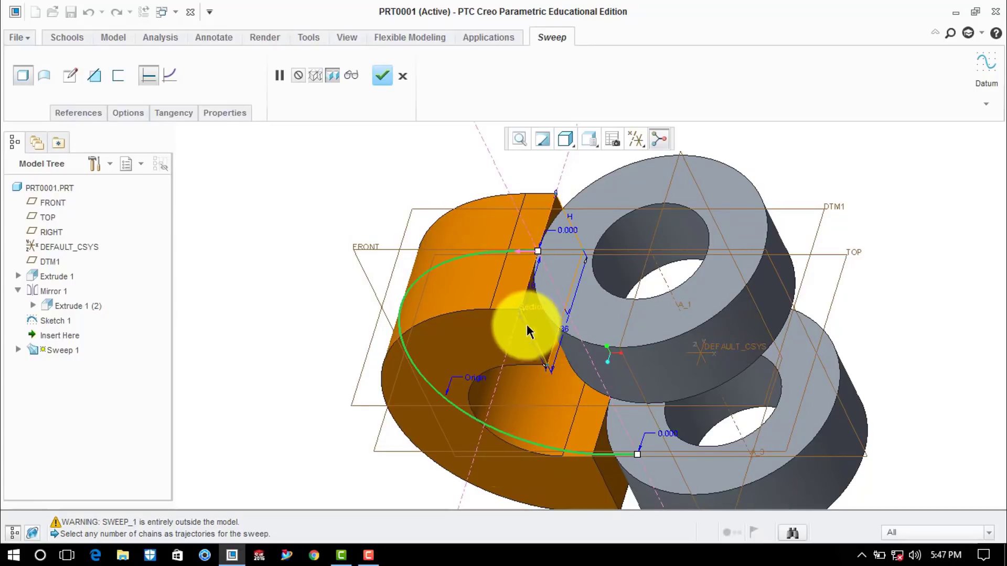
{"action": "scroll", "coordinate": [545, 313], "scroll_direction": "up", "scroll_amount": 2}
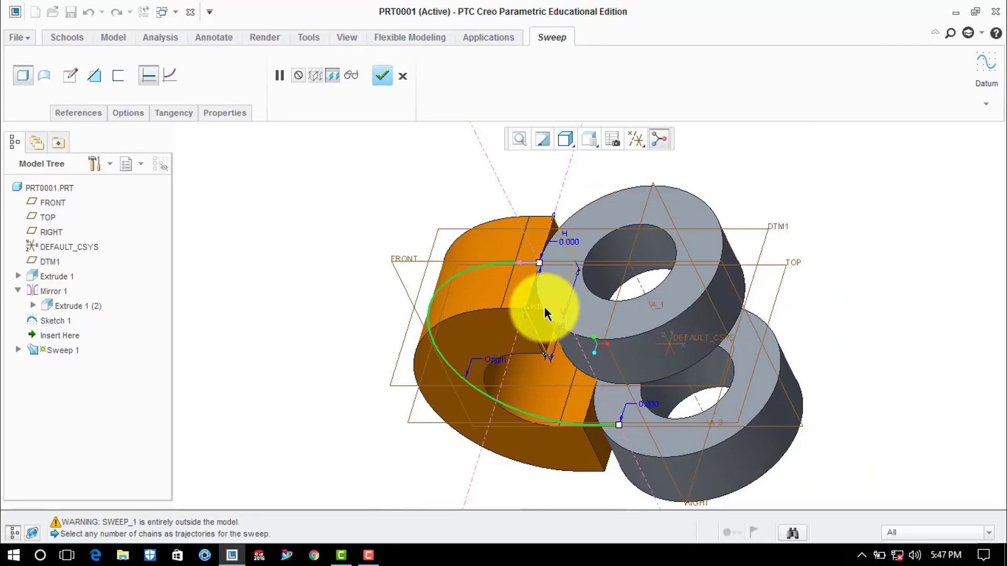
{"action": "middle_click_drag", "start_coordinate": [545, 308], "coordinate": [551, 320]}
{"action": "left_click", "coordinate": [129, 112]}
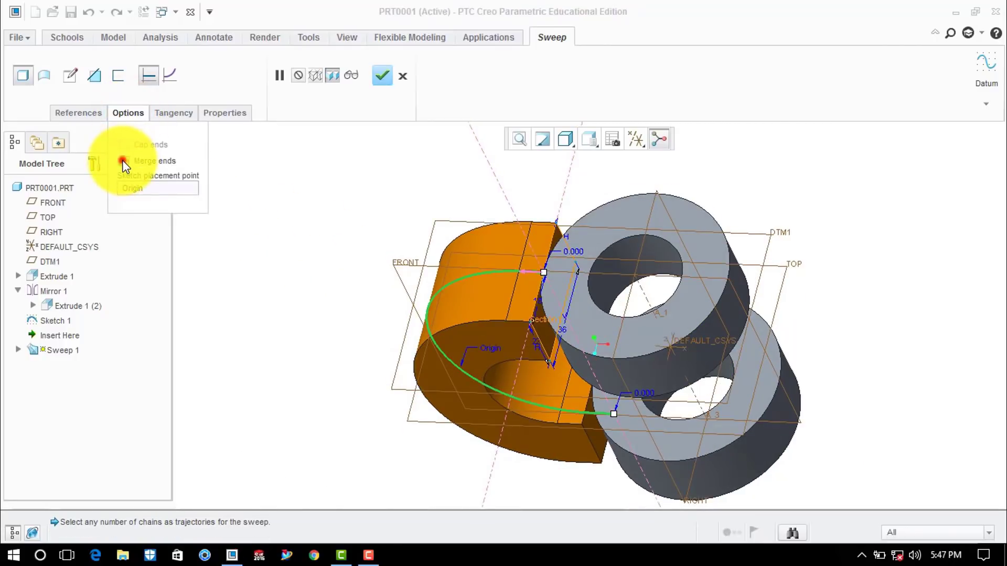
{"action": "left_click", "coordinate": [124, 160]}
{"action": "middle_click_drag", "start_coordinate": [359, 301], "coordinate": [551, 320]}
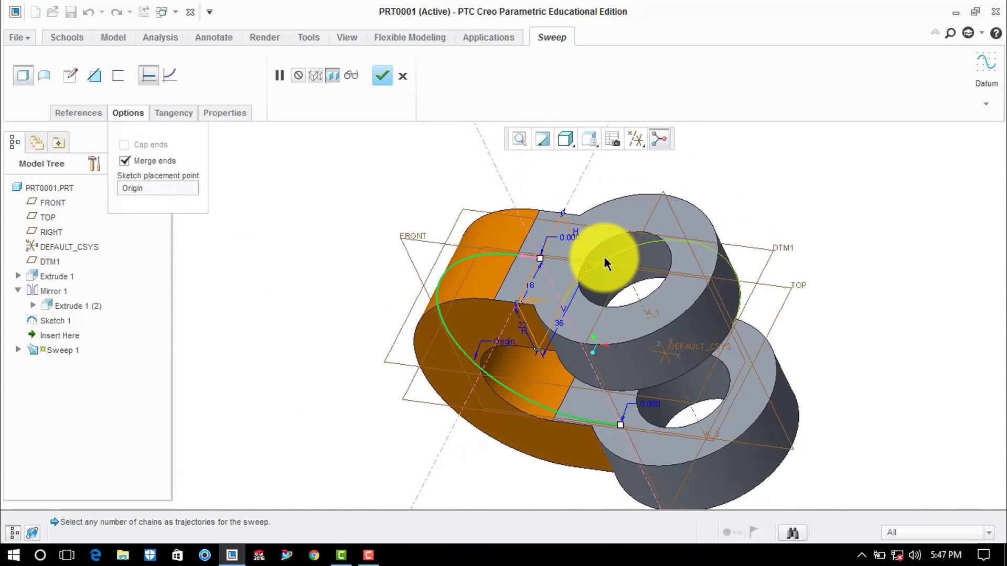
{"action": "key", "text": "ctrl+d"}
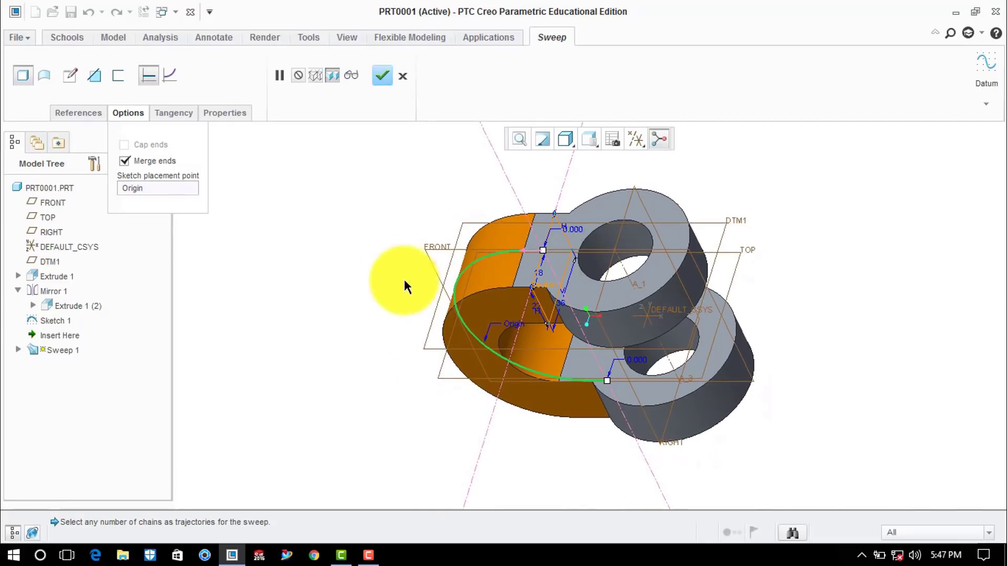
{"action": "left_click", "coordinate": [383, 75]}
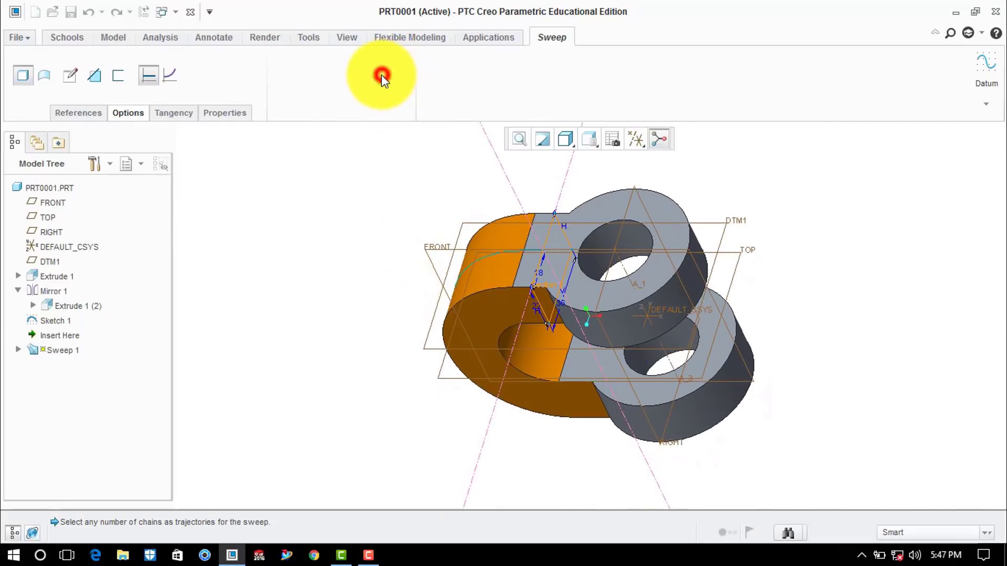
{"action": "left_click", "coordinate": [341, 214]}
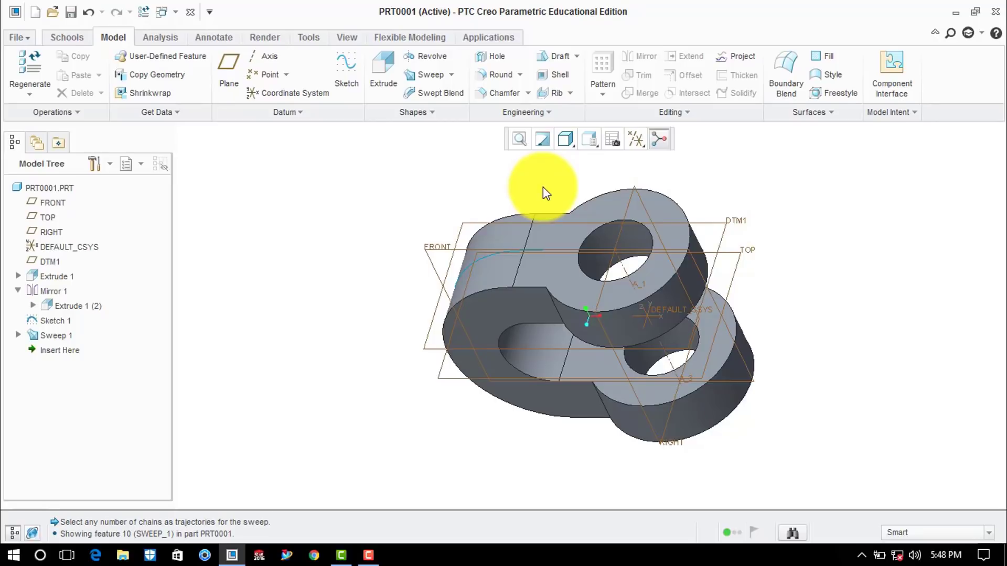
Step: Create a datum plane offset 147 mm from the RIGHT plane, on the side beyond the U-shaped arm
{"action": "left_click", "coordinate": [227, 73]}
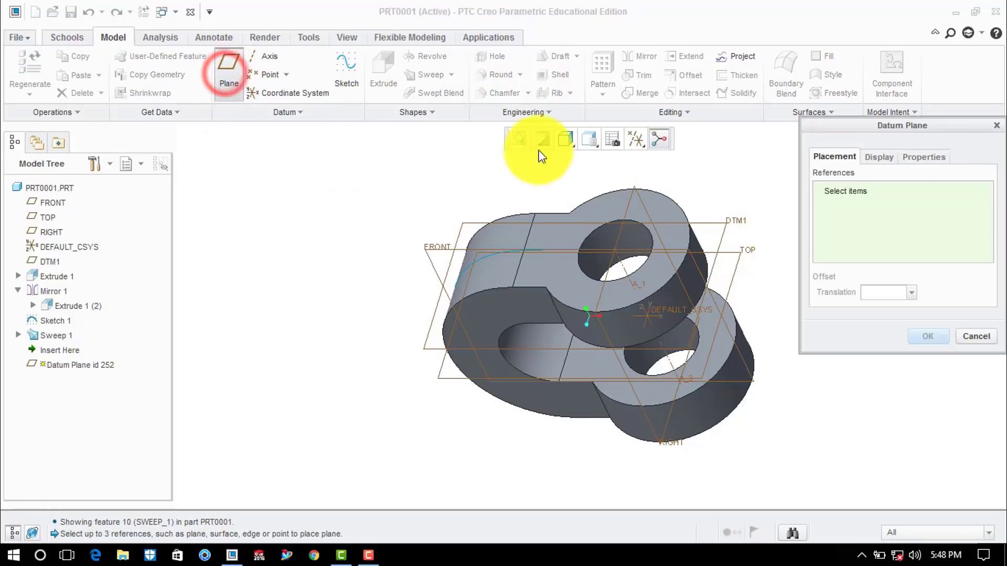
{"action": "left_click", "coordinate": [662, 444]}
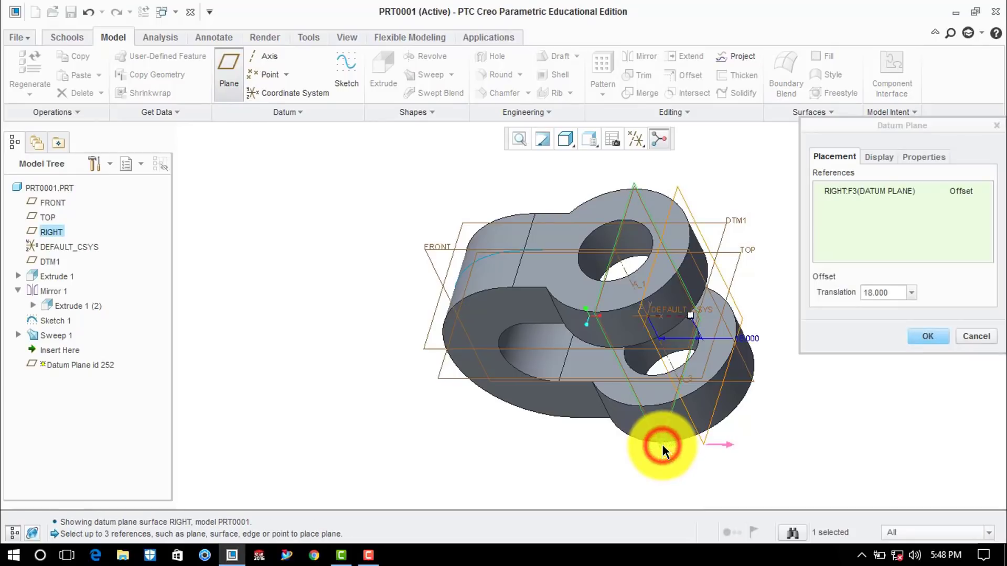
{"action": "left_click_drag", "start_coordinate": [691, 316], "coordinate": [398, 353]}
{"action": "left_click", "coordinate": [900, 295]}
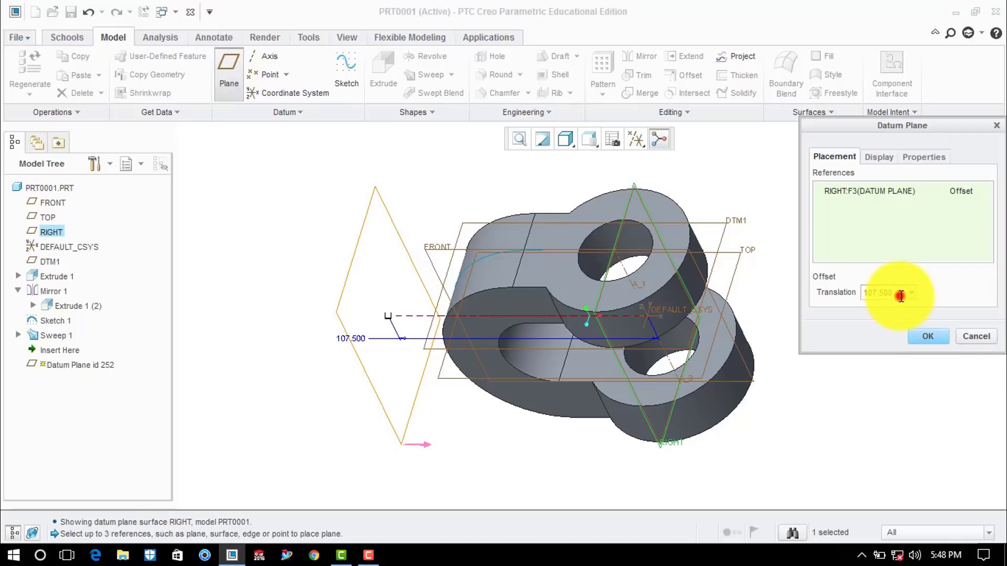
{"action": "double_click", "coordinate": [900, 296]}
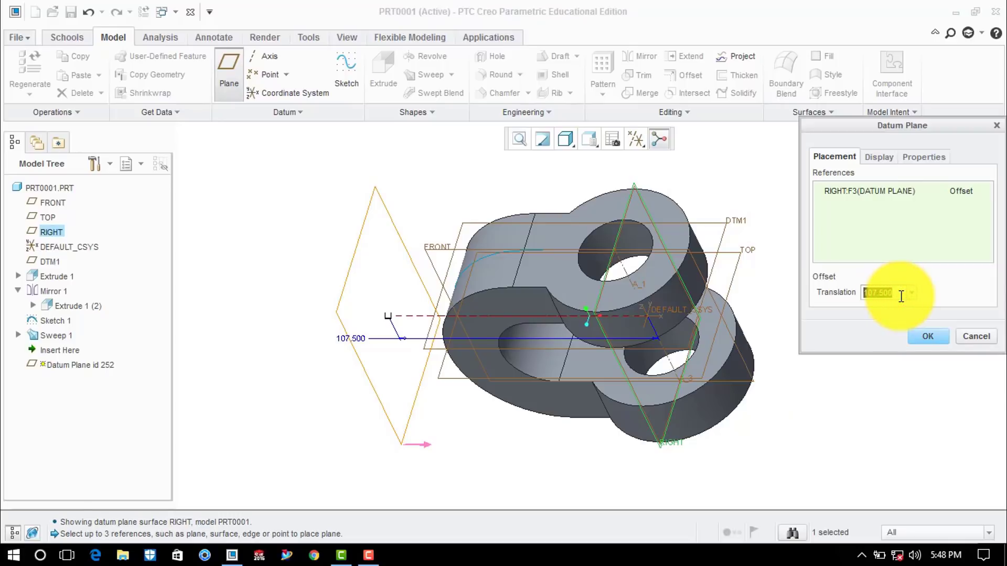
{"action": "type", "text": "147"}
{"action": "key", "text": "Return"}
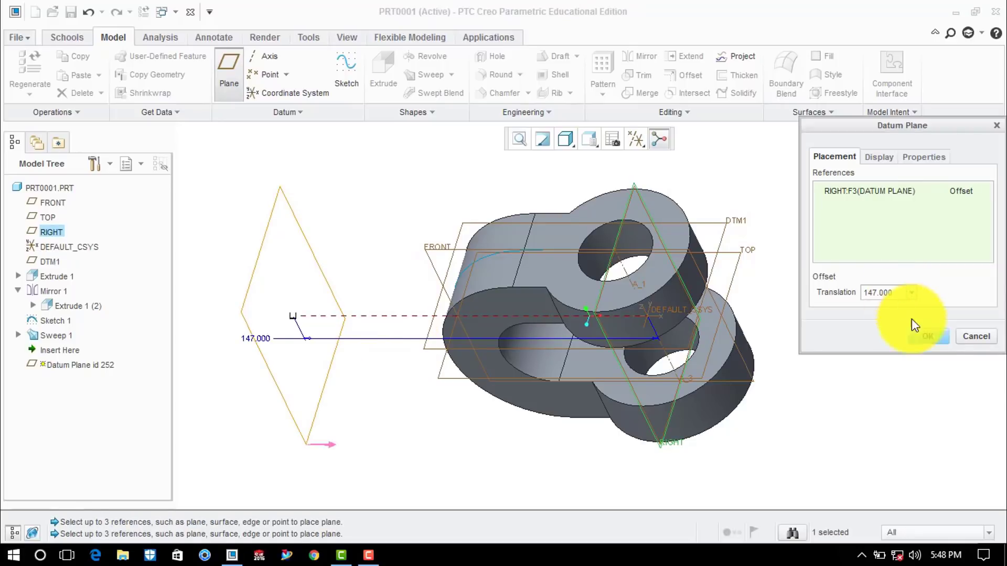
{"action": "left_click", "coordinate": [927, 336]}
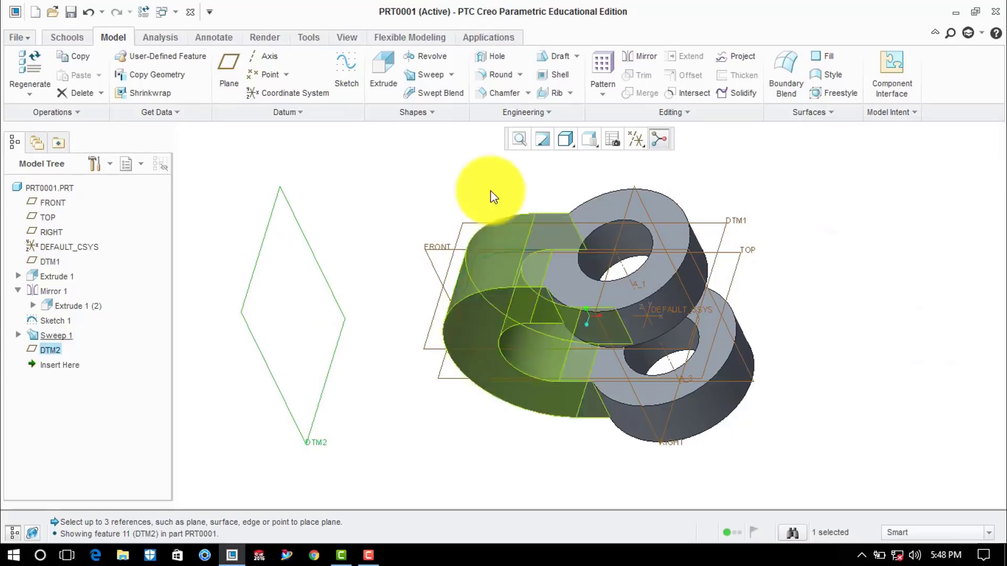
Step: Start an Extrude sketch on the new offset plane and add the swept arm's upper edge as a sketch reference
{"action": "left_click", "coordinate": [379, 79]}
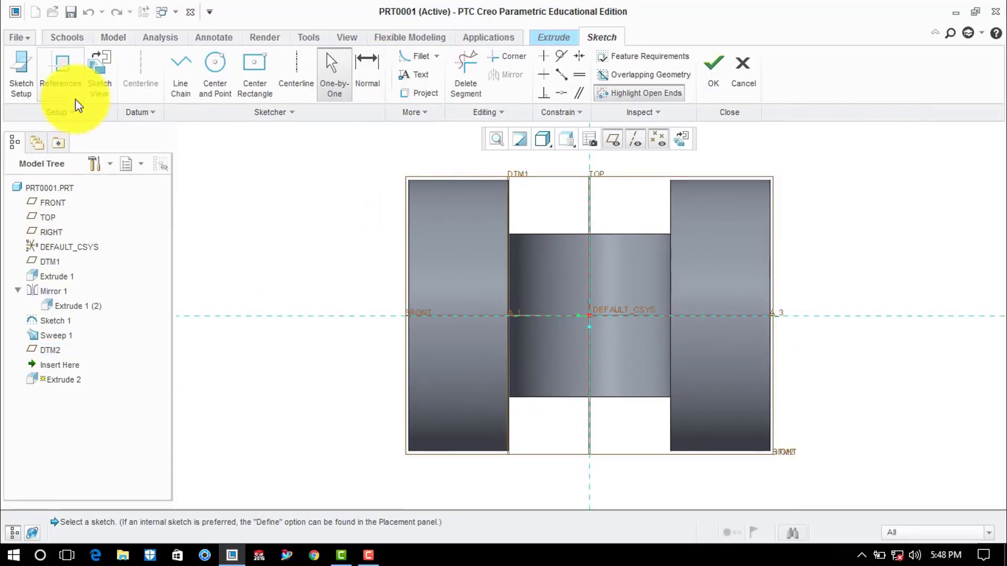
{"action": "left_click", "coordinate": [56, 81]}
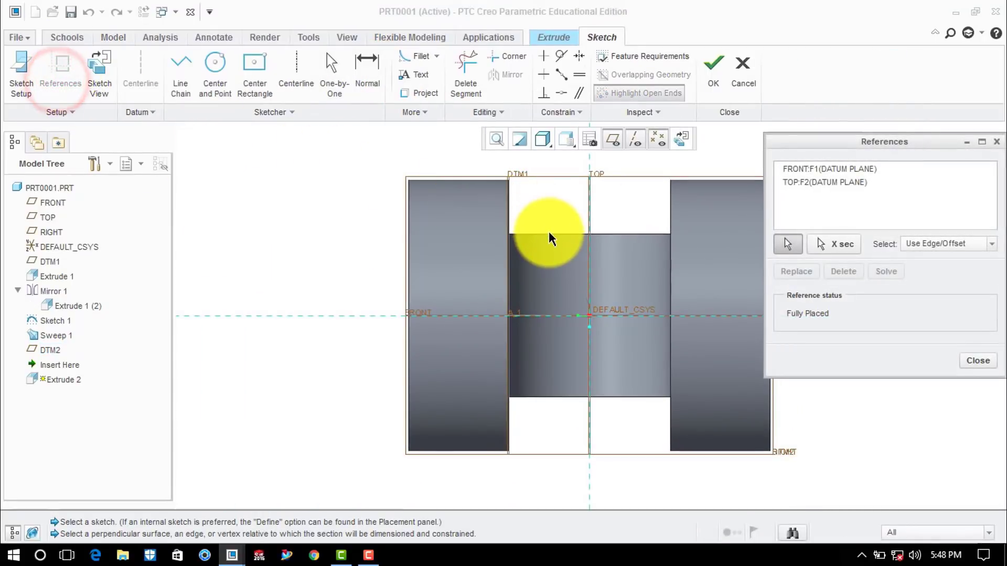
{"action": "left_click", "coordinate": [548, 233]}
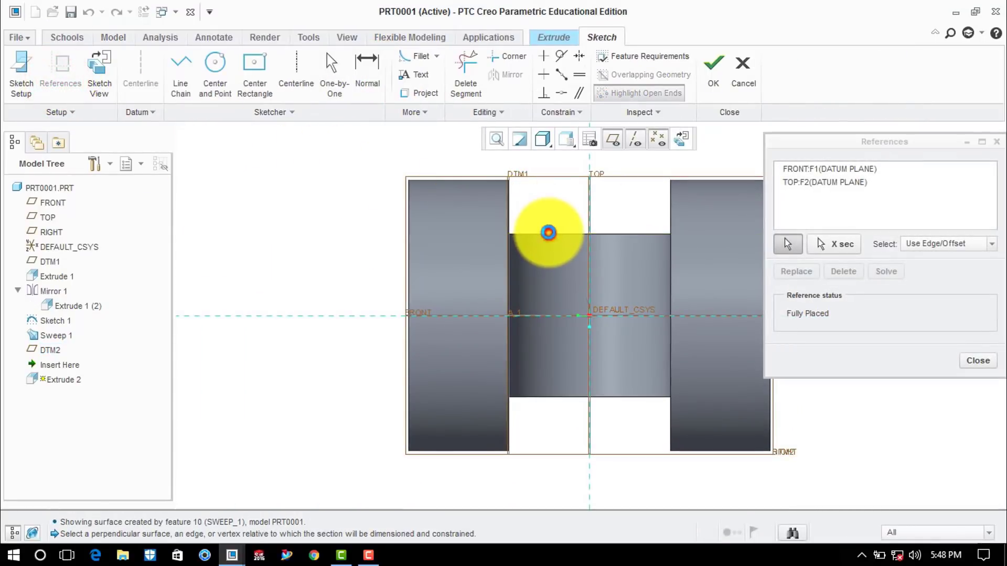
{"action": "left_click", "coordinate": [973, 360]}
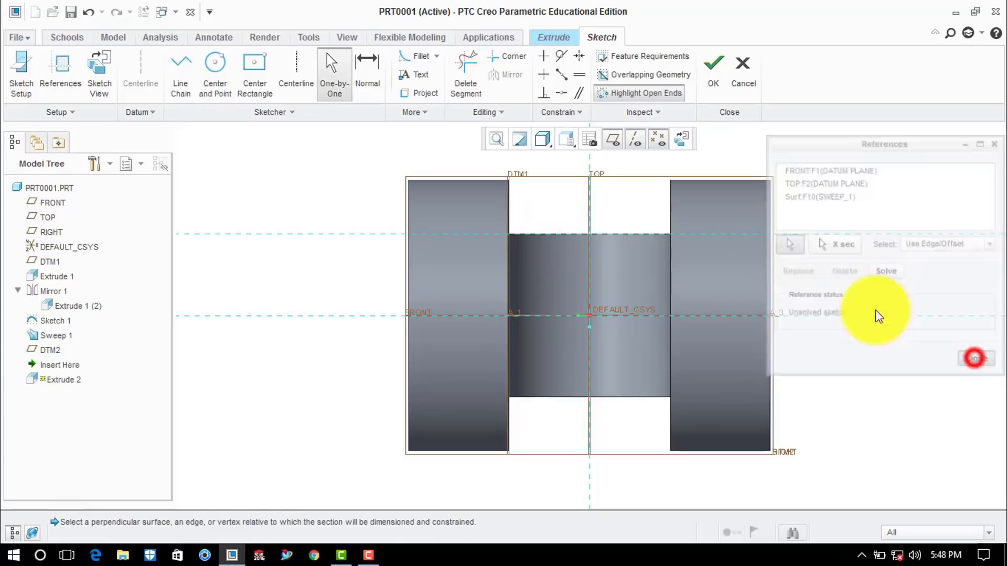
Step: Sketch a circle centred on the origin and tangent to the arm's upper edge reference, and finish the sketch
{"action": "left_click", "coordinate": [223, 72]}
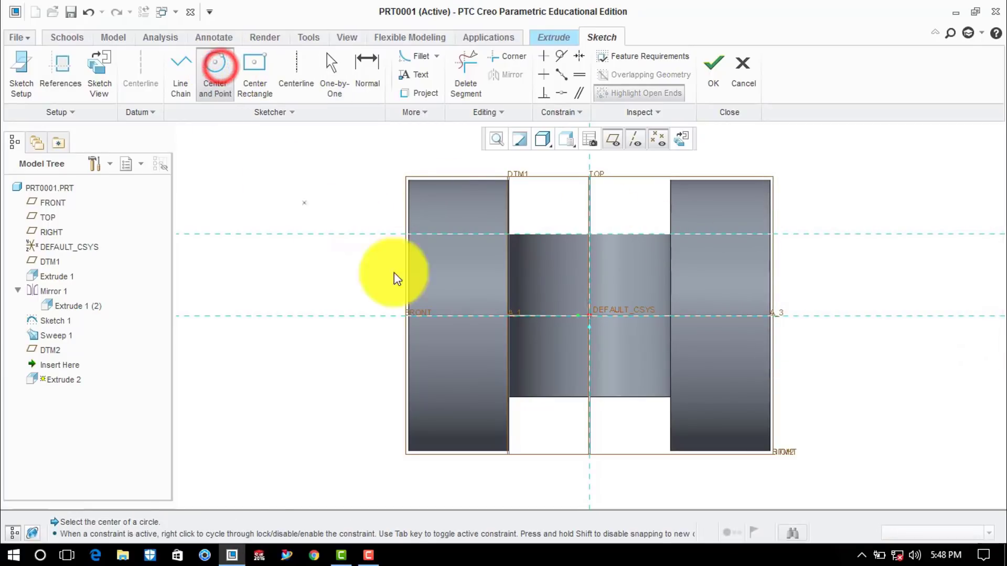
{"action": "left_click", "coordinate": [592, 317]}
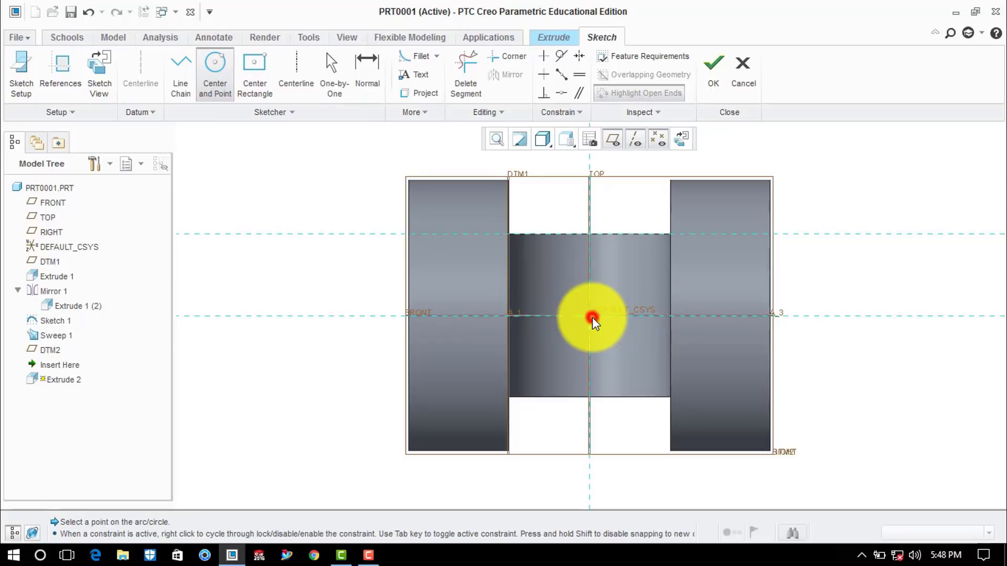
{"action": "left_click", "coordinate": [612, 236]}
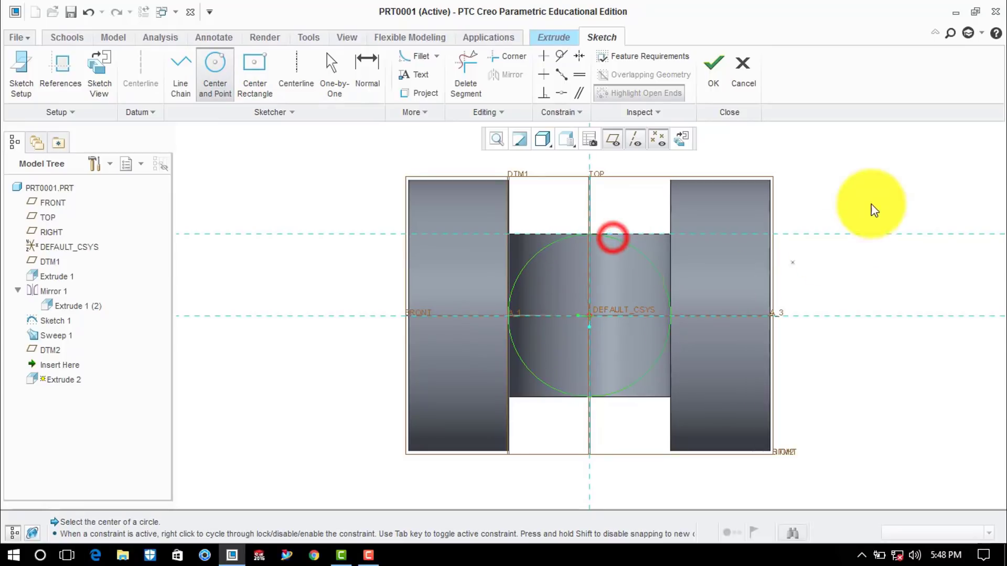
{"action": "middle_click", "coordinate": [870, 157]}
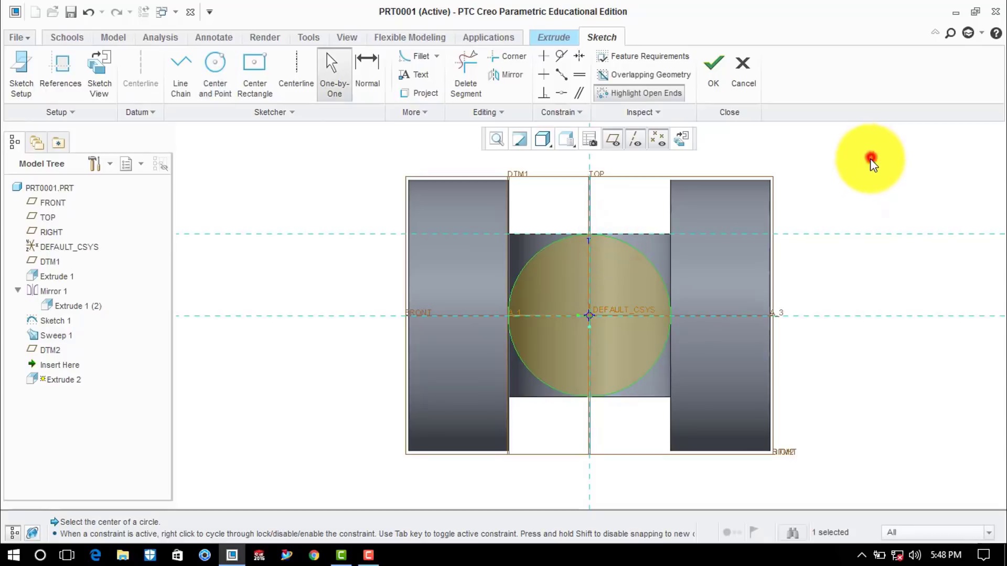
{"action": "left_click", "coordinate": [712, 73]}
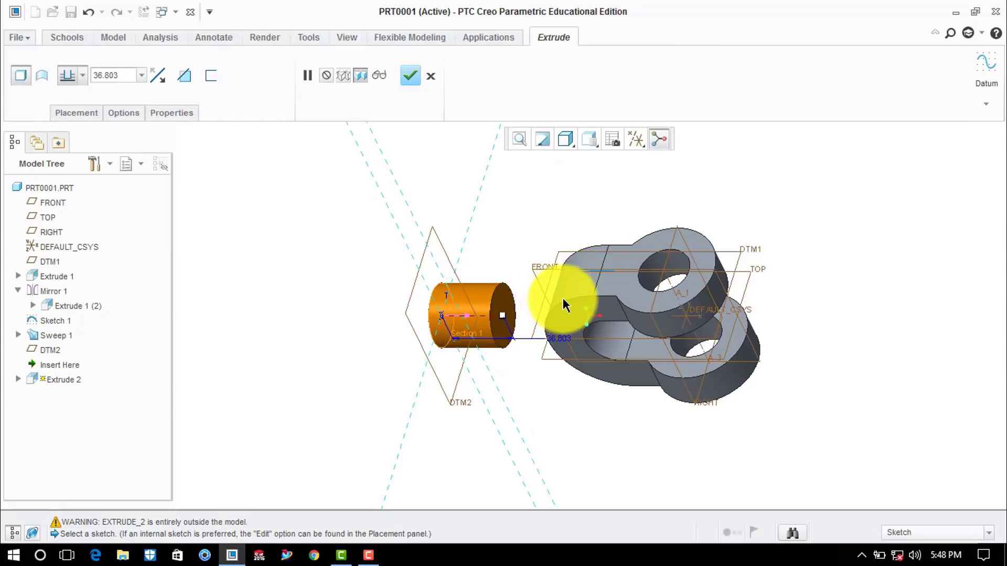
Step: Extrude the circle with the To Next depth option so the shaft reaches the U-shaped arm, and complete the feature
{"action": "left_click", "coordinate": [82, 75]}
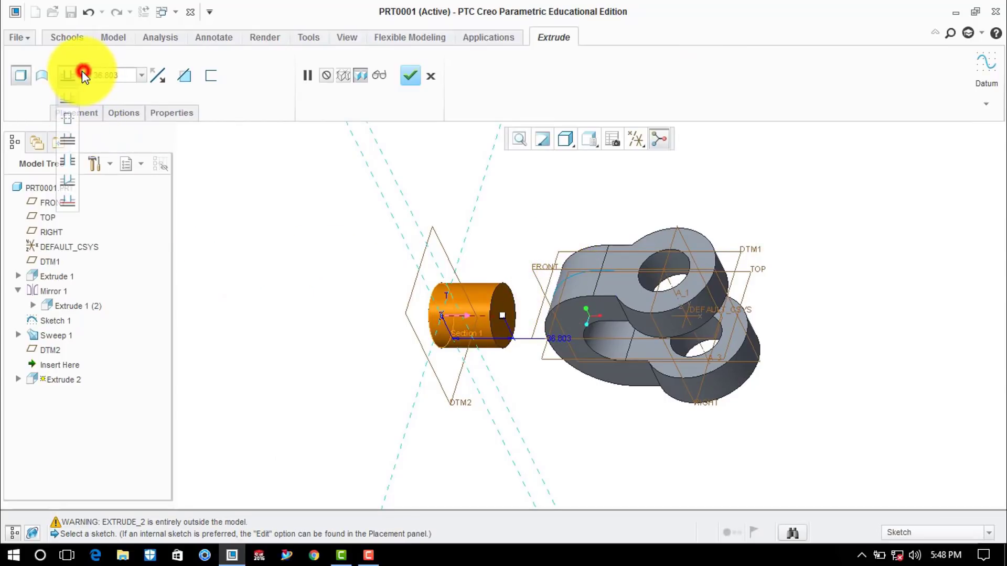
{"action": "left_click", "coordinate": [65, 141]}
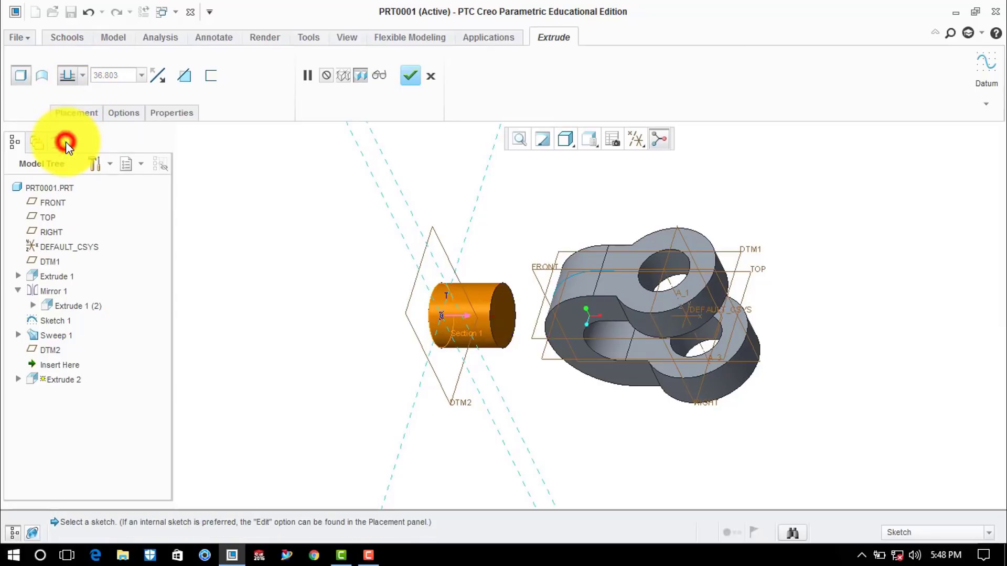
{"action": "left_click", "coordinate": [412, 77]}
{"action": "left_click", "coordinate": [284, 226]}
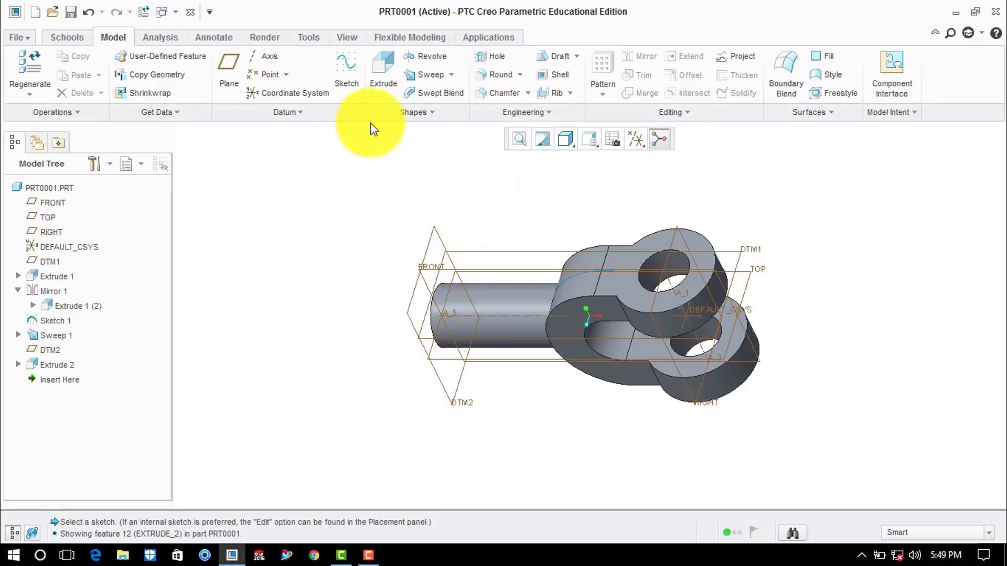
Step: Start an Extrude sketch on the FRONT plane and add the shaft's upper edge plane and end plane as sketch references
{"action": "left_click", "coordinate": [385, 81]}
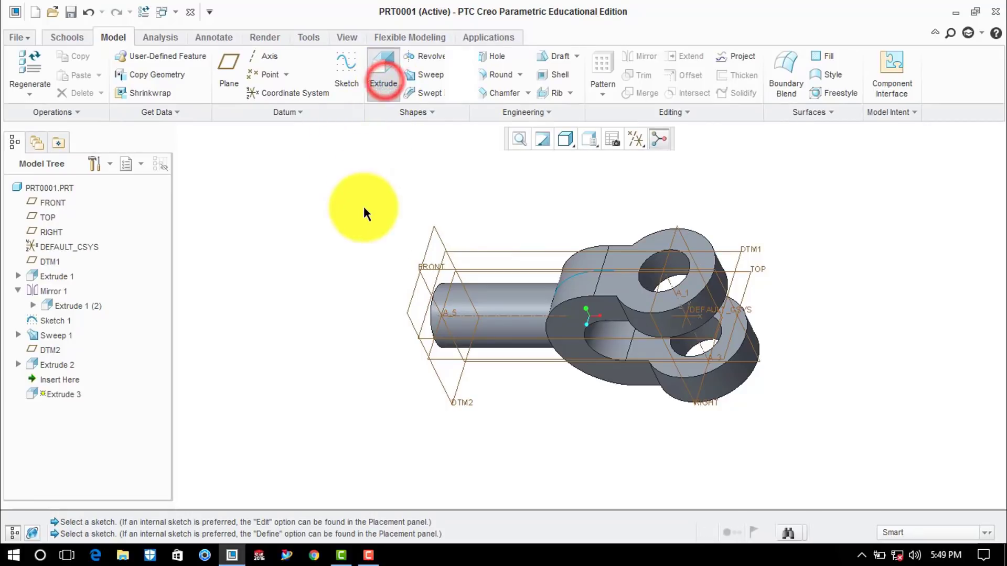
{"action": "left_click", "coordinate": [433, 264]}
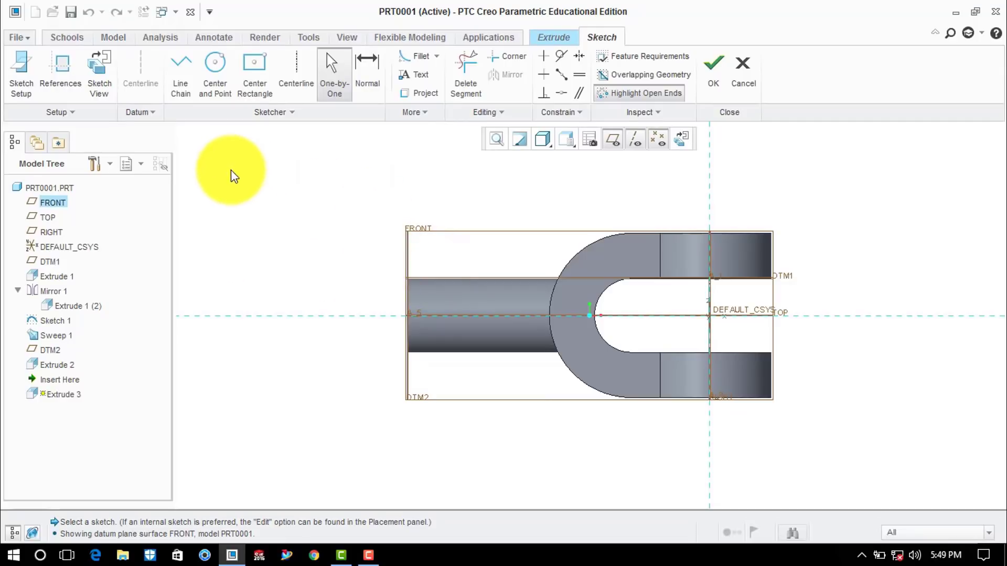
{"action": "left_click", "coordinate": [65, 64]}
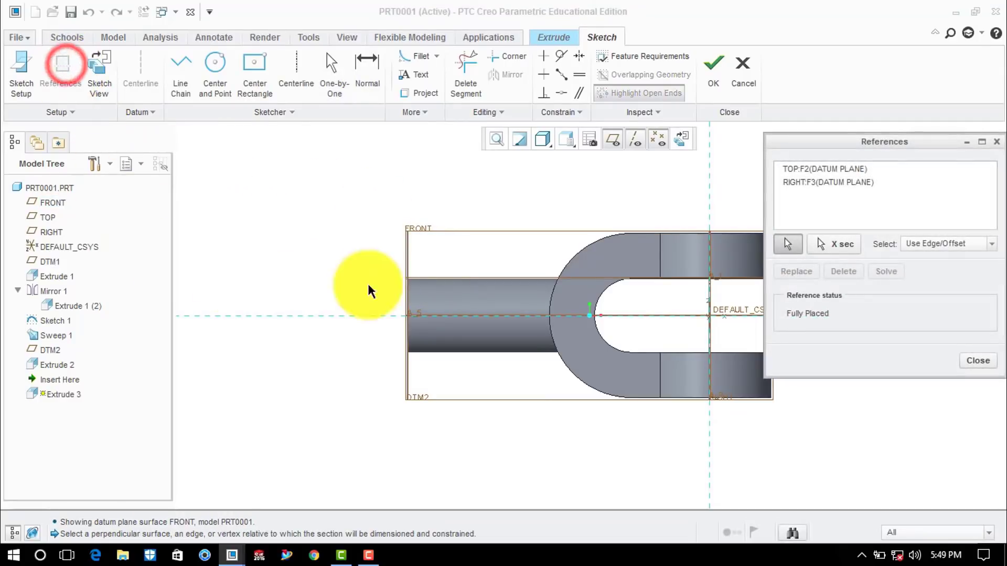
{"action": "left_click", "coordinate": [432, 279]}
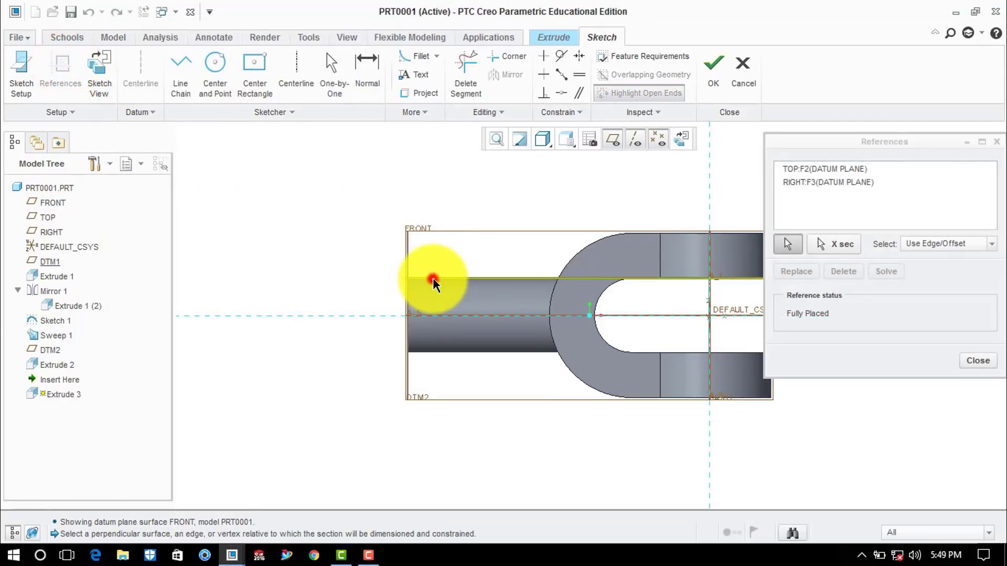
{"action": "left_click", "coordinate": [407, 297]}
{"action": "left_click", "coordinate": [978, 362]}
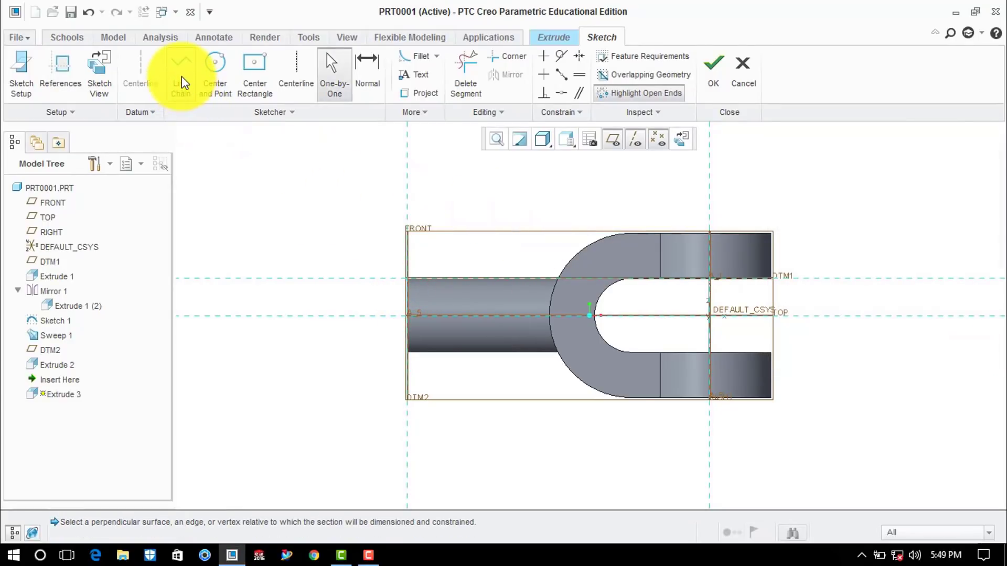
Step: Sketch a short vertical line down from the shaft's upper end corner, followed by a horizontal line about 35 mm long inside the shaft
{"action": "left_click", "coordinate": [181, 77]}
{"action": "scroll", "coordinate": [412, 291], "scroll_direction": "up", "scroll_amount": 3}
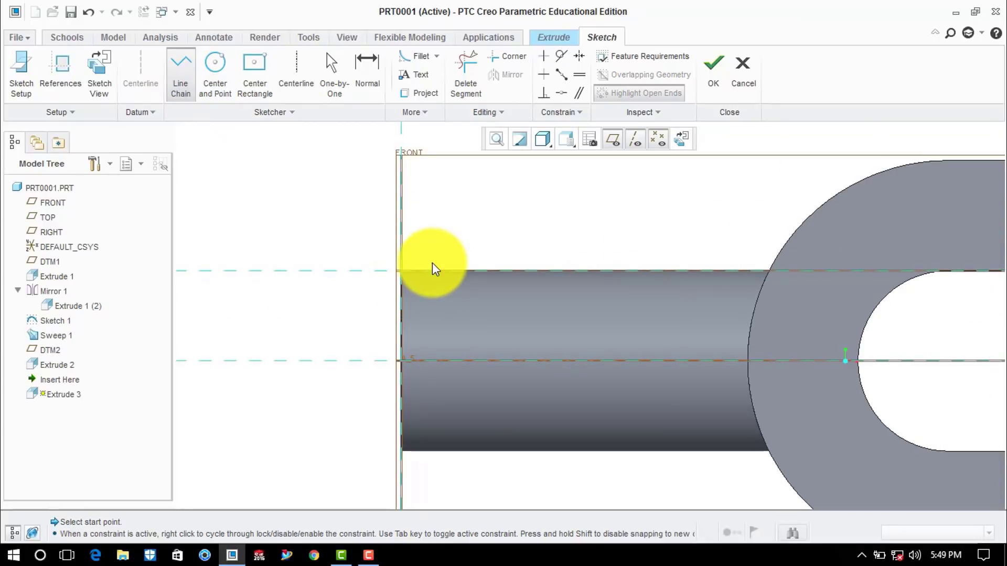
{"action": "left_click", "coordinate": [400, 271]}
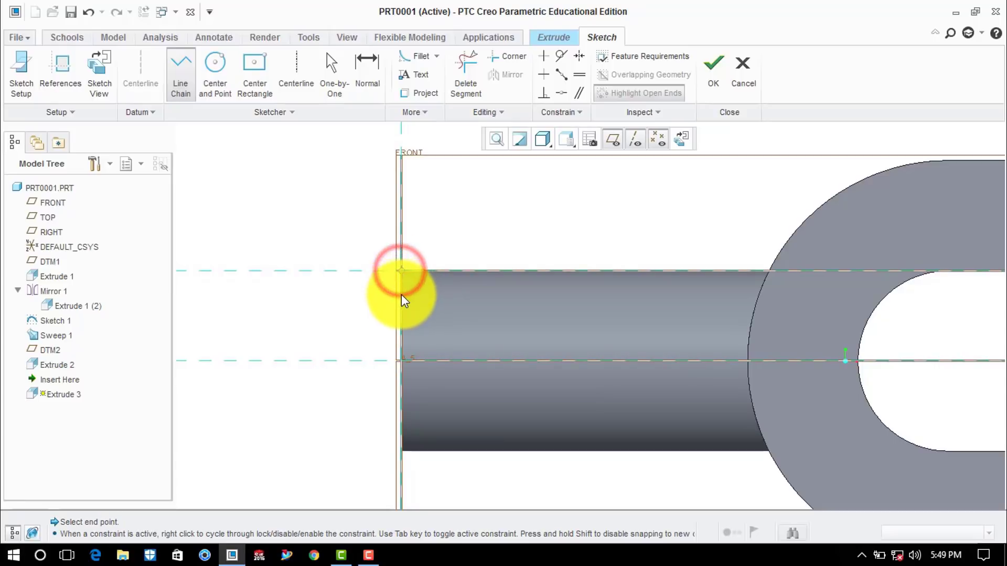
{"action": "left_click", "coordinate": [401, 295]}
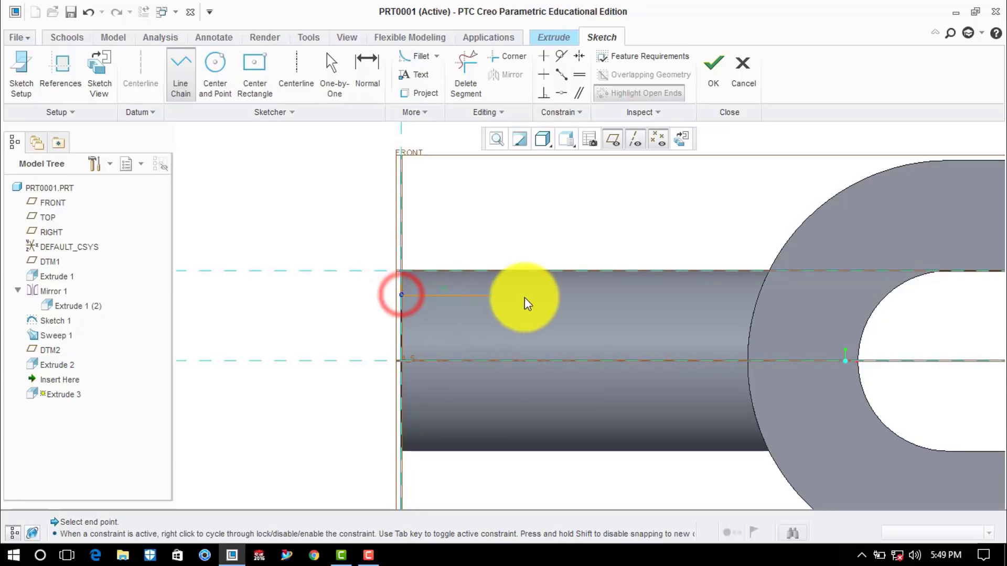
{"action": "left_click", "coordinate": [581, 294]}
{"action": "middle_click", "coordinate": [601, 219]}
{"action": "middle_click", "coordinate": [599, 219]}
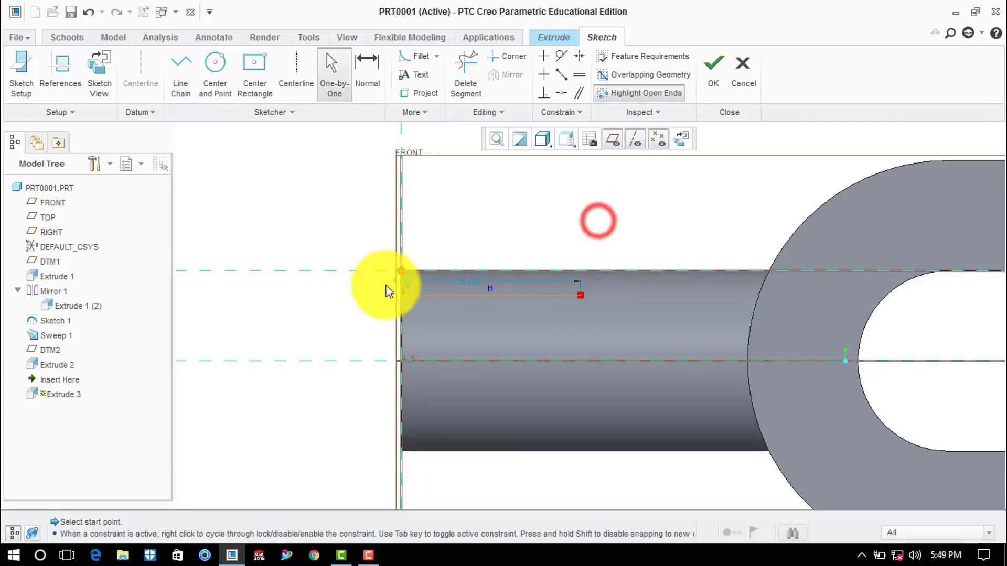
Step: Set the short vertical line's length to 2 mm and the horizontal line's length to 38 mm
{"action": "double_click", "coordinate": [404, 278]}
{"action": "type", "text": "2"}
{"action": "key", "text": "Return"}
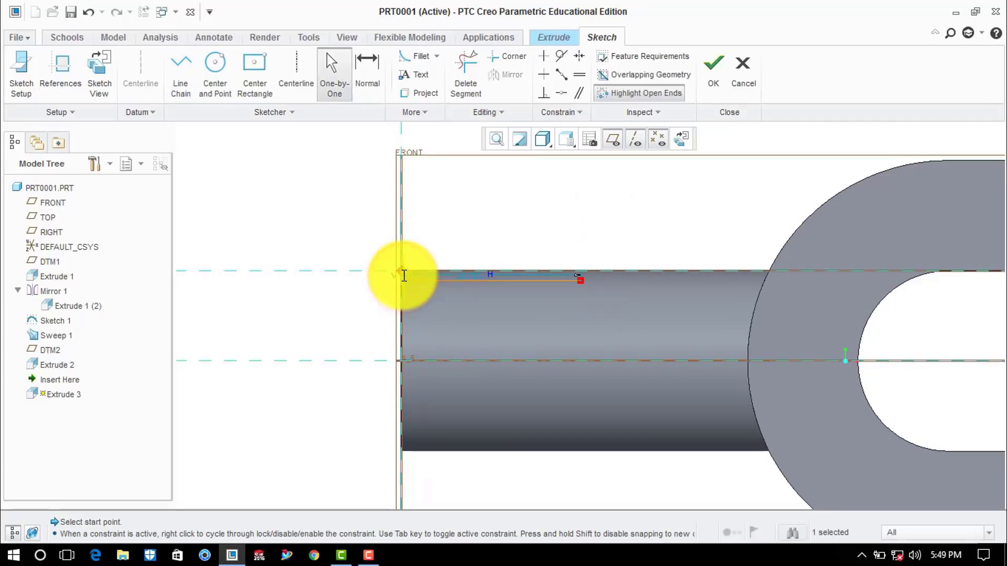
{"action": "left_click", "coordinate": [470, 229]}
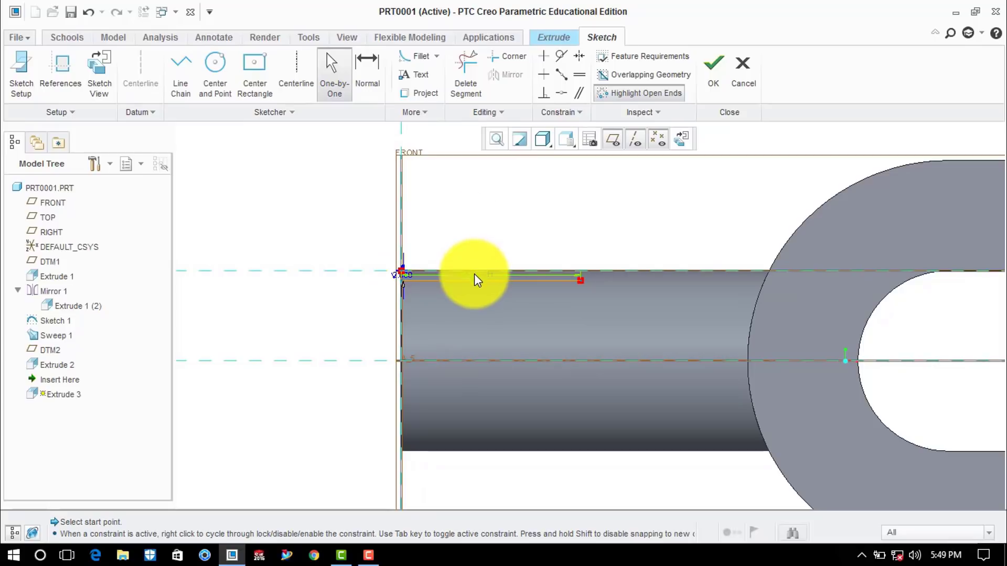
{"action": "left_click", "coordinate": [474, 274]}
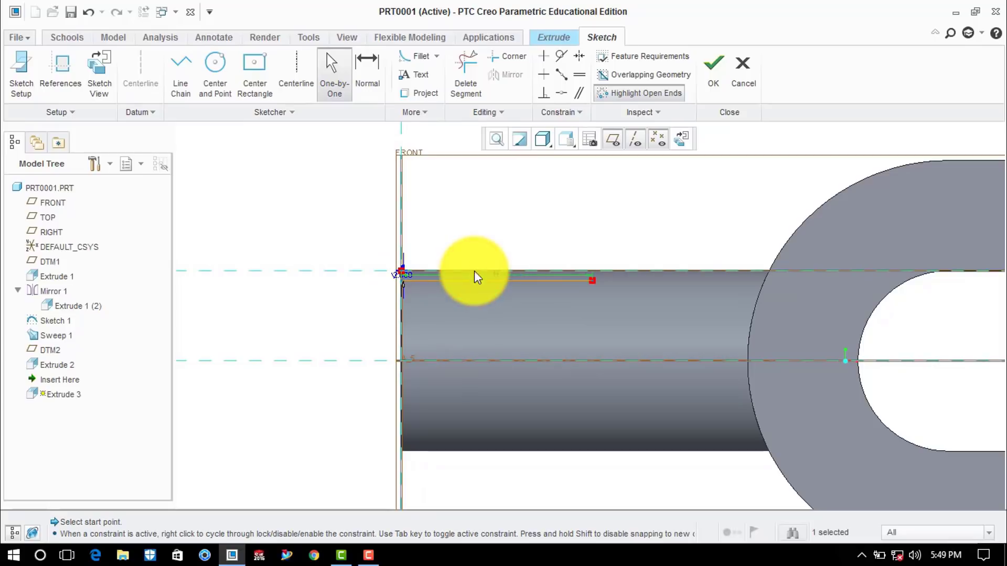
{"action": "left_click", "coordinate": [505, 232]}
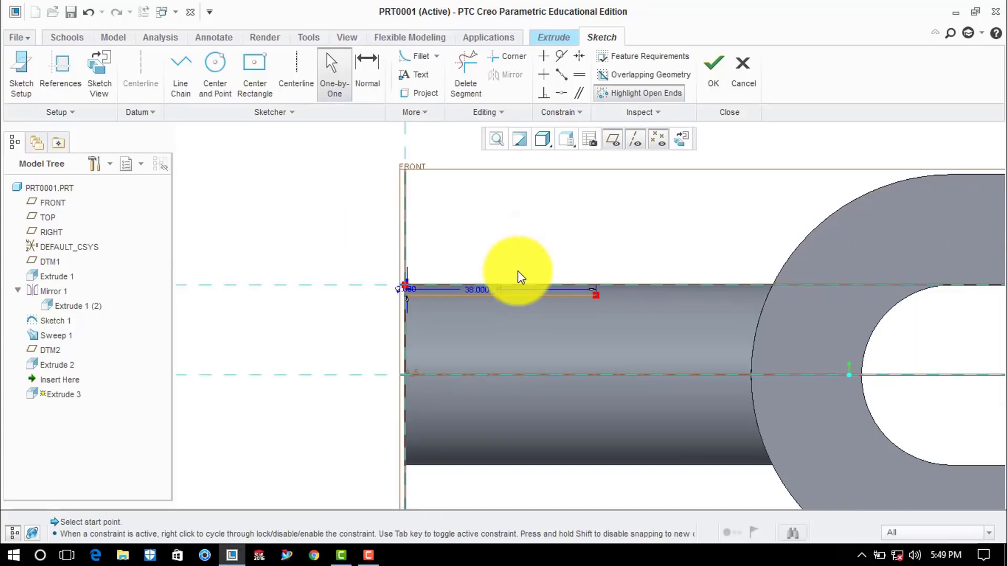
Step: Sketch a circle about 32 mm in diameter above the shaft, near the free end of the horizontal line
{"action": "mouse_move", "coordinate": [549, 269]}
{"action": "middle_mouse_down"}
{"action": "mouse_move", "coordinate": [532, 292]}
{"action": "mouse_move", "coordinate": [477, 322]}
{"action": "middle_mouse_up"}
{"action": "left_click", "coordinate": [209, 64]}
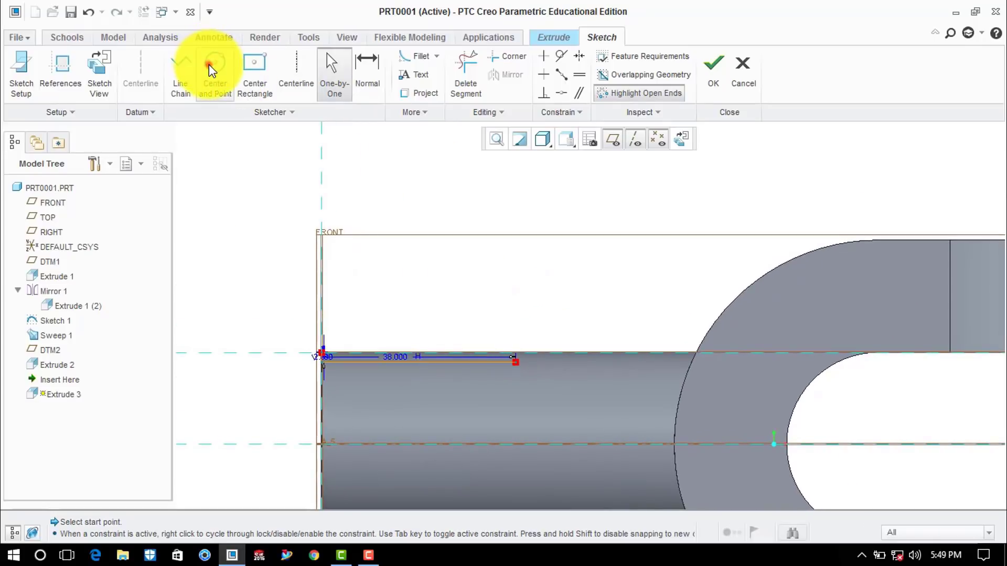
{"action": "left_click", "coordinate": [506, 261]}
{"action": "left_click", "coordinate": [586, 244]}
{"action": "middle_click", "coordinate": [620, 252]}
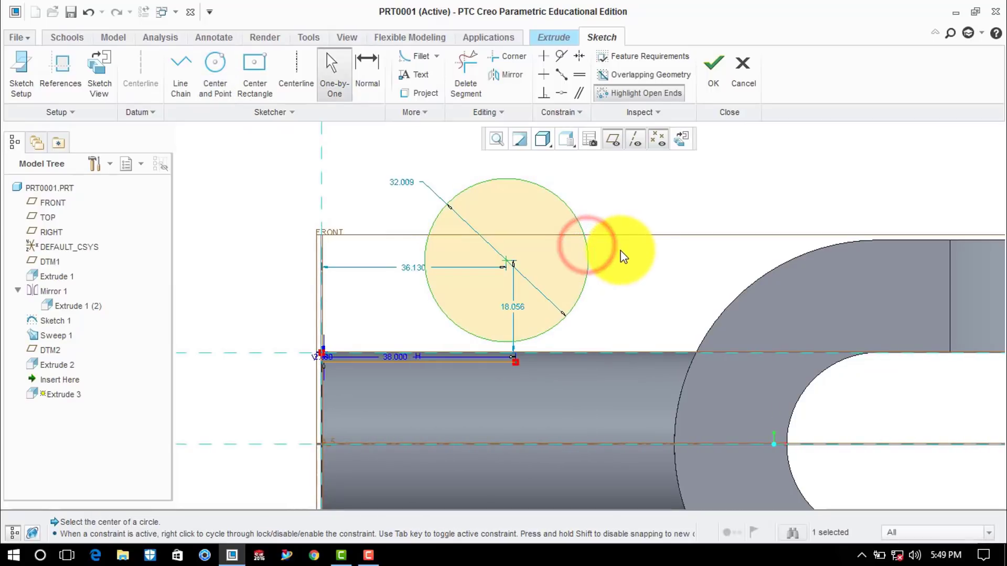
{"action": "left_click", "coordinate": [618, 250]}
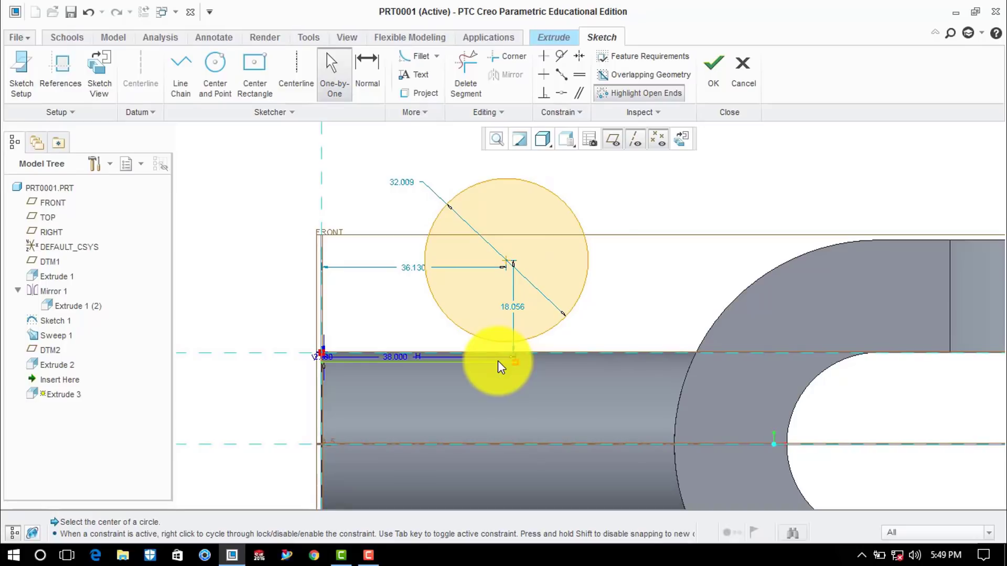
Step: Make the circle tangent to the horizontal line and set its centre 38 mm from the shaft's end plane
{"action": "left_click", "coordinate": [561, 56]}
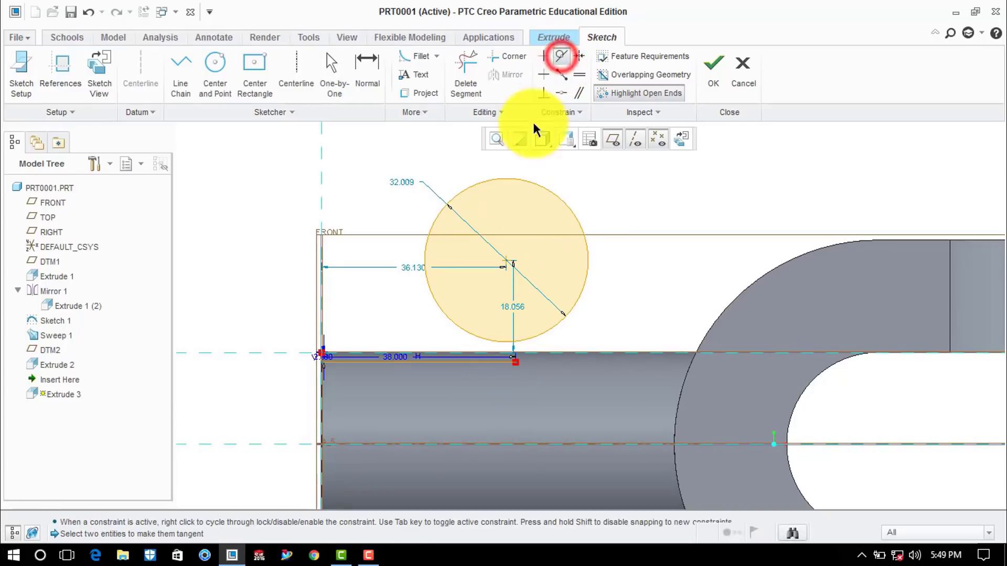
{"action": "left_click", "coordinate": [553, 194]}
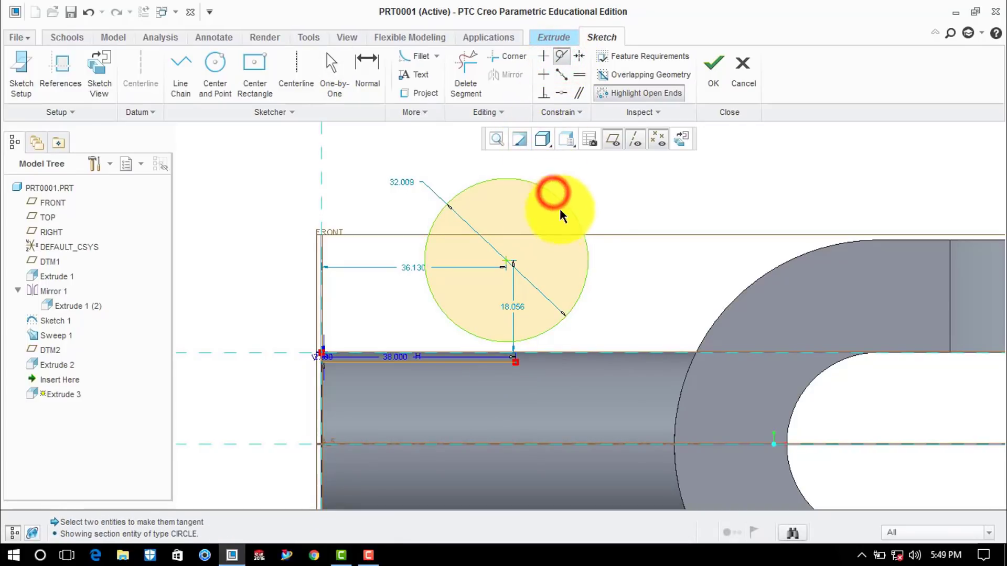
{"action": "left_click", "coordinate": [483, 363]}
{"action": "middle_click", "coordinate": [631, 209]}
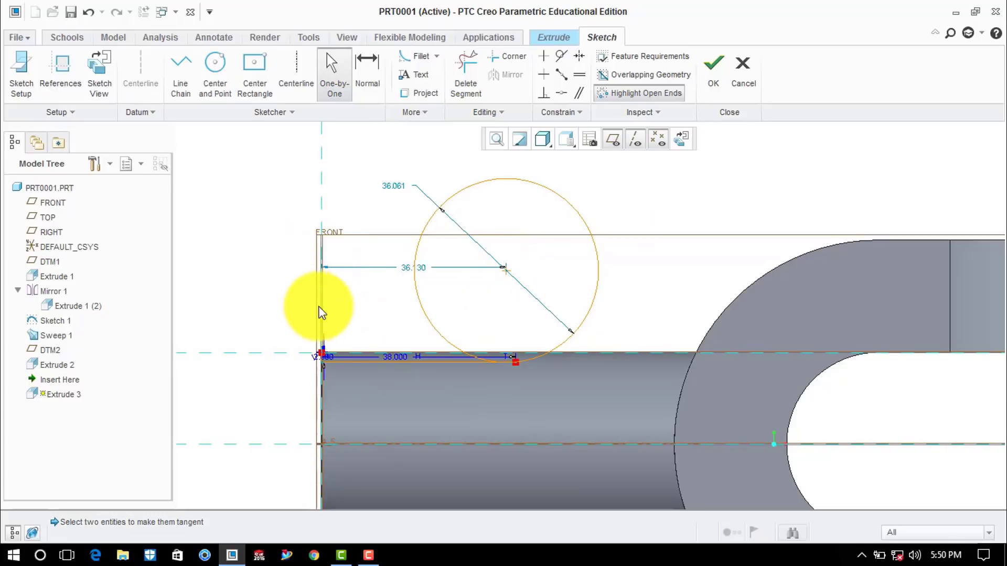
{"action": "double_click", "coordinate": [407, 268]}
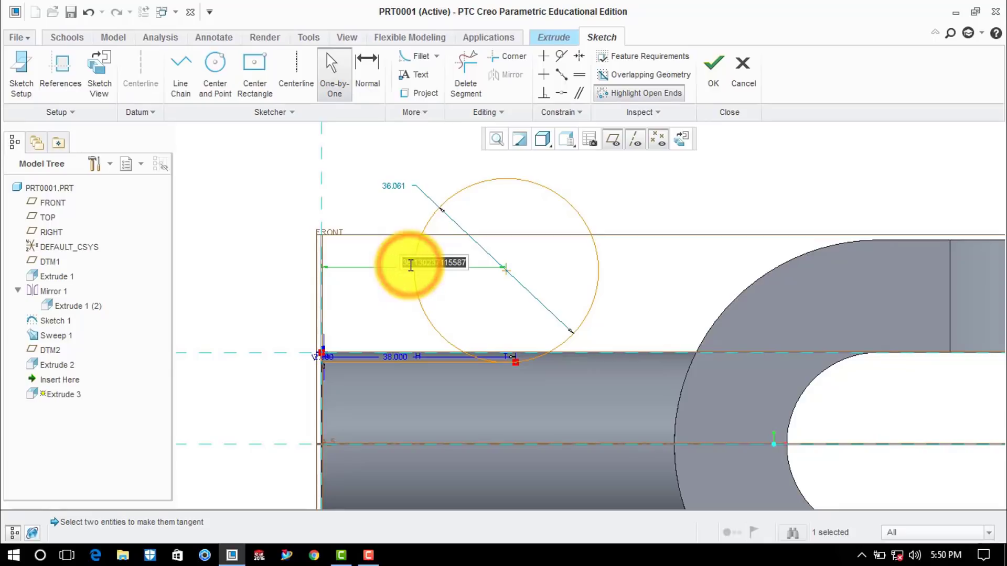
{"action": "type", "text": "38"}
{"action": "key", "text": "Return"}
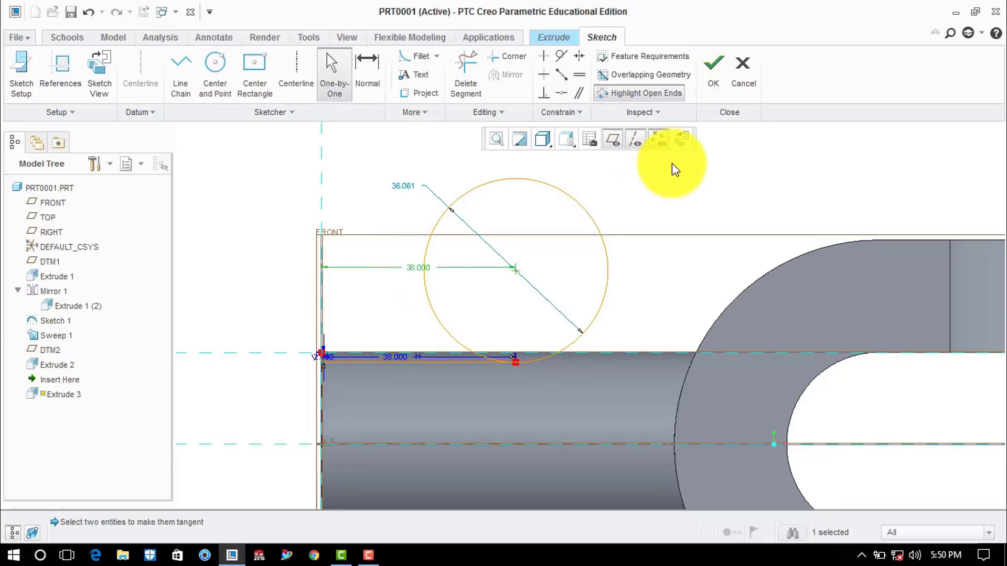
{"action": "left_click", "coordinate": [671, 163]}
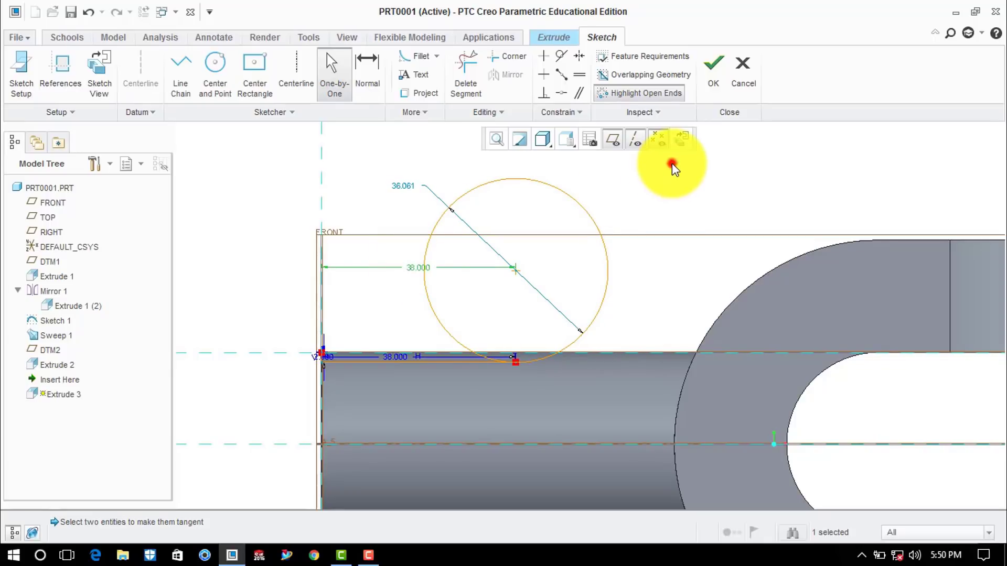
Step: Sketch a horizontal line along the shaft's upper edge, from the end corner to the far intersection with the circle
{"action": "left_click", "coordinate": [185, 74]}
{"action": "scroll", "coordinate": [331, 353], "scroll_direction": "up", "scroll_amount": 3}
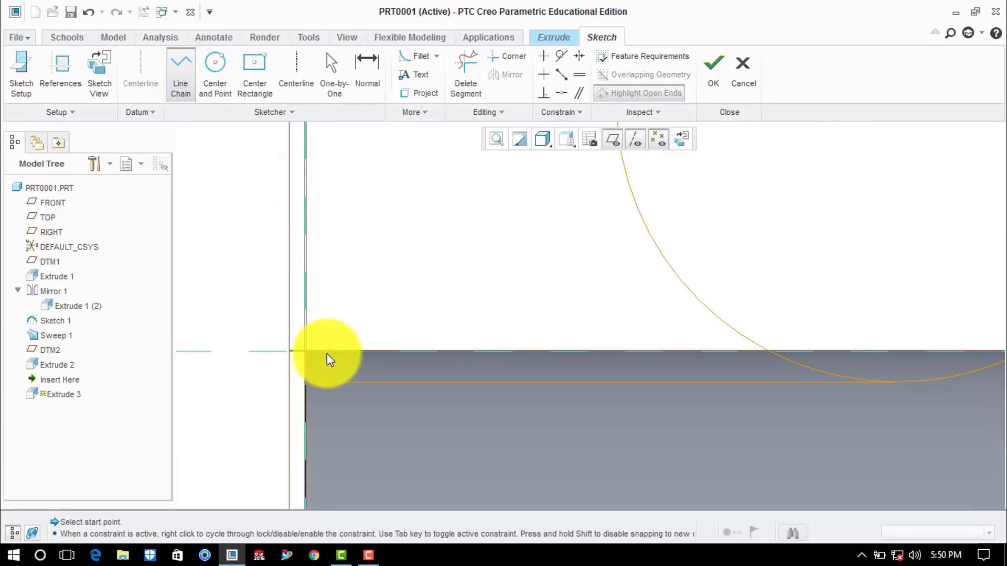
{"action": "left_click", "coordinate": [309, 351]}
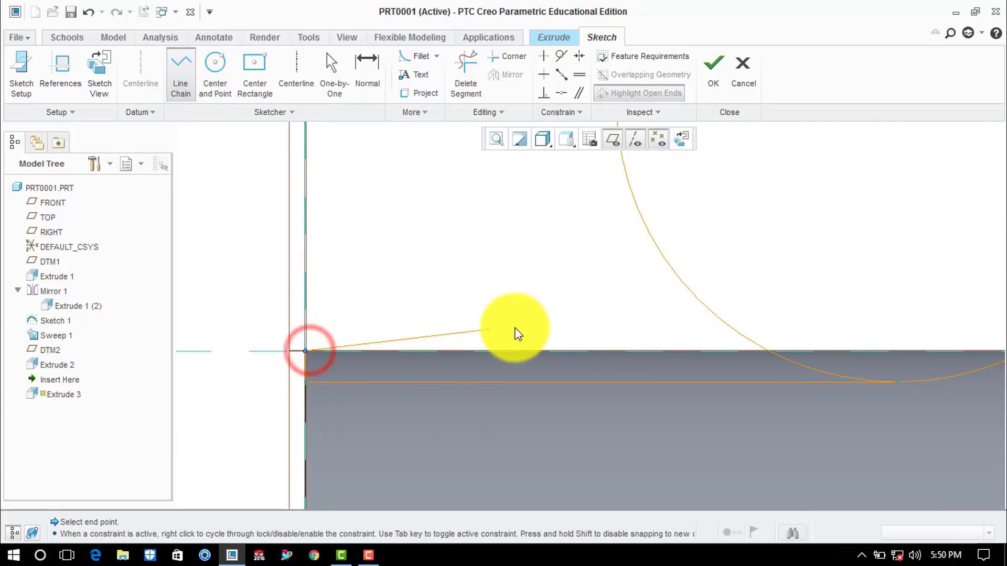
{"action": "scroll", "coordinate": [721, 325], "scroll_direction": "down", "scroll_amount": 3}
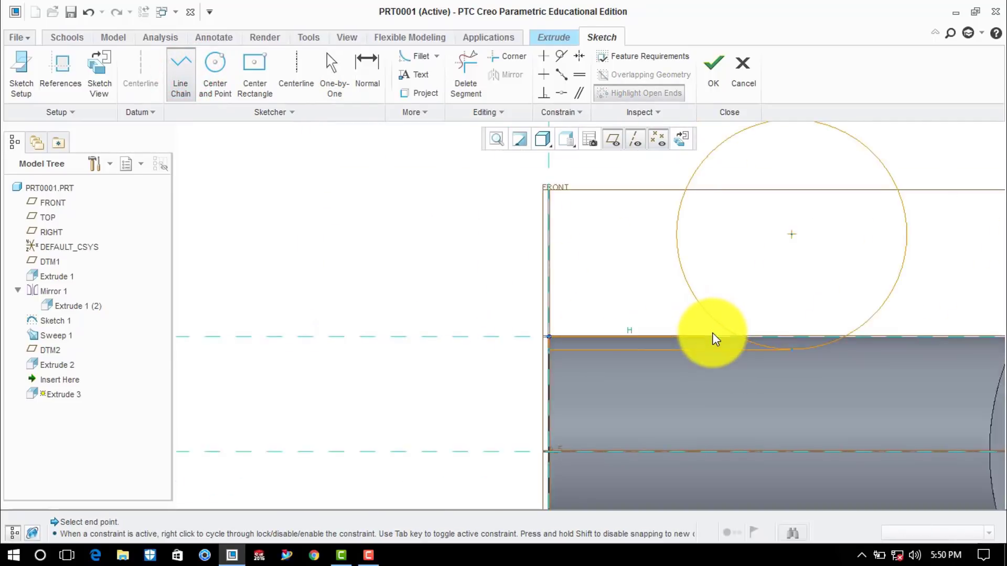
{"action": "middle_click_drag", "start_coordinate": [712, 333], "coordinate": [536, 341], "text": "shift"}
{"action": "left_click", "coordinate": [672, 341]}
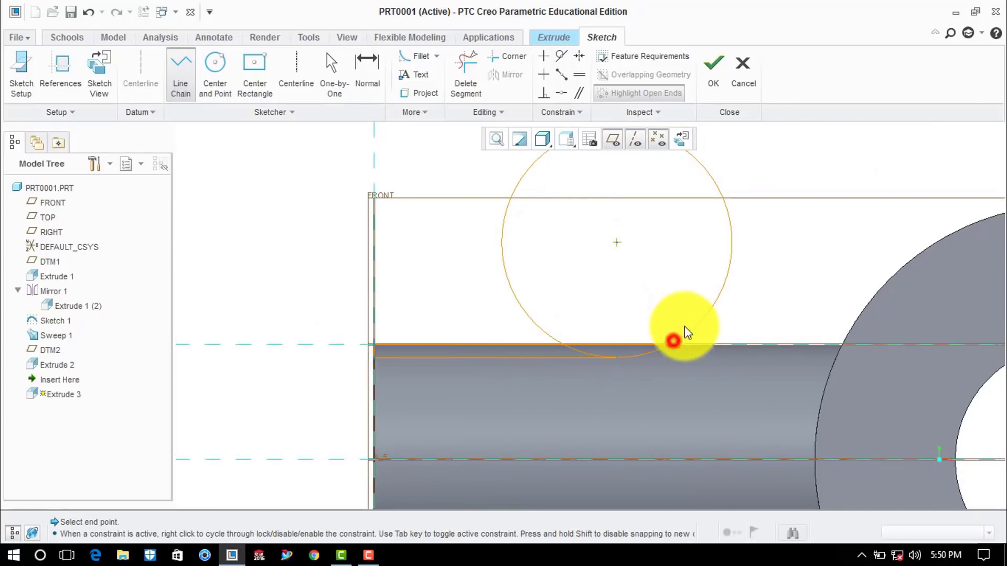
{"action": "middle_click", "coordinate": [784, 249]}
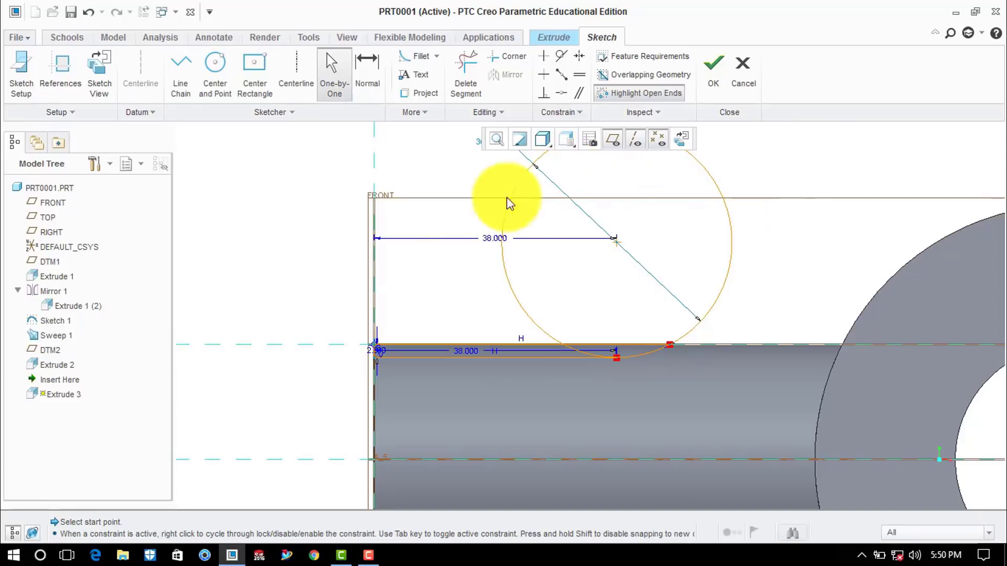
Step: Trim away the circle's upper arc and its leftover piece beside the tangent point, leaving a closed keyway profile
{"action": "left_click", "coordinate": [465, 75]}
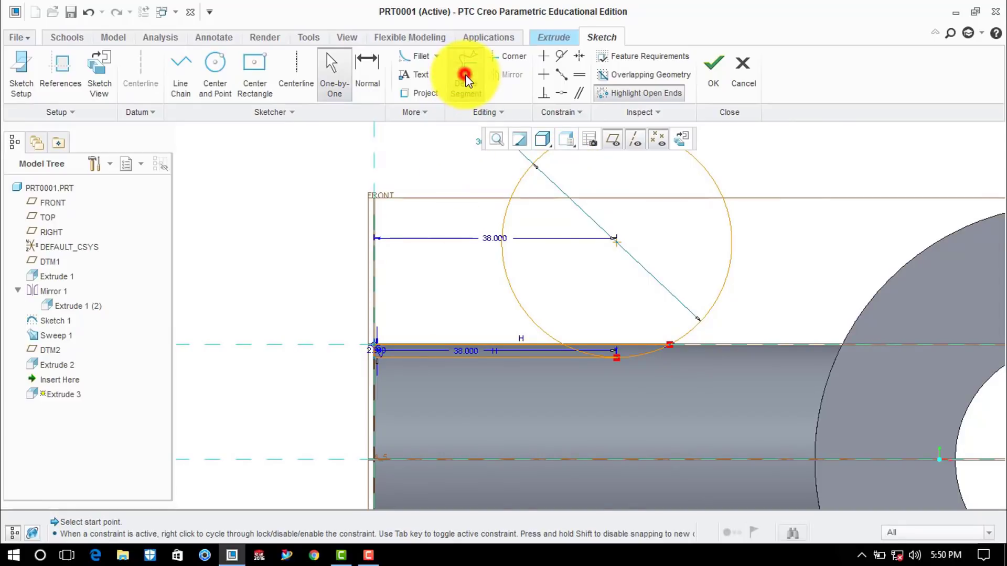
{"action": "left_click", "coordinate": [517, 184]}
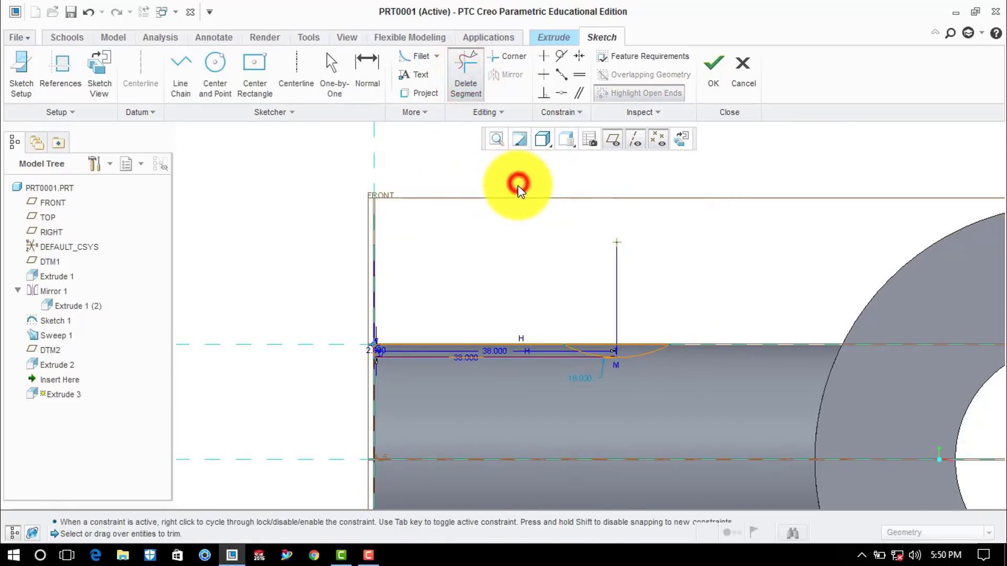
{"action": "scroll", "coordinate": [580, 351], "scroll_direction": "up", "scroll_amount": 3}
{"action": "left_click", "coordinate": [568, 348]}
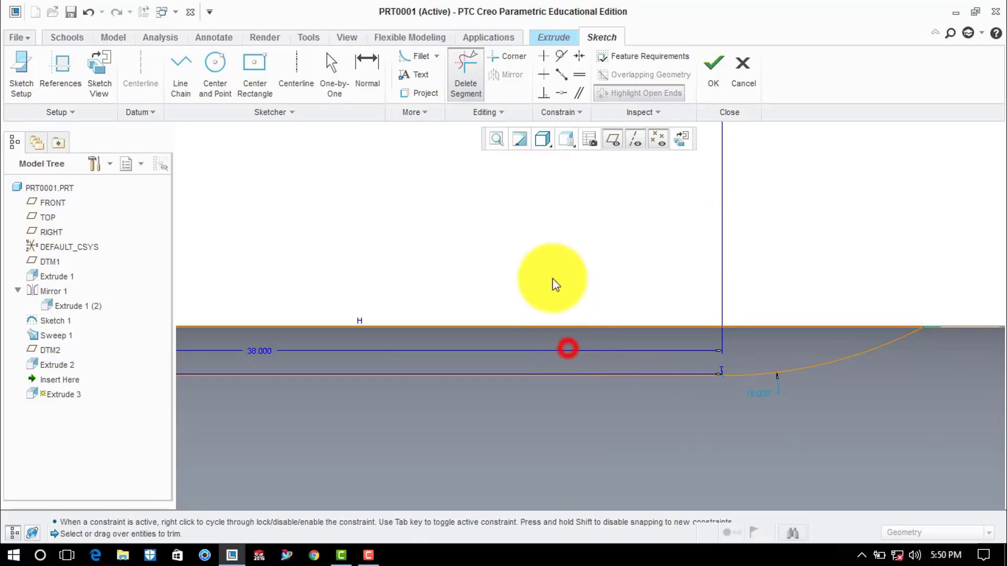
{"action": "middle_click", "coordinate": [542, 253]}
Step: Finish the keyway sketch and extrude it as a material-removing cut, symmetric about the sketch plane, with a total depth of about 50.8 mm
{"action": "scroll", "coordinate": [542, 252], "scroll_direction": "down", "scroll_amount": 3}
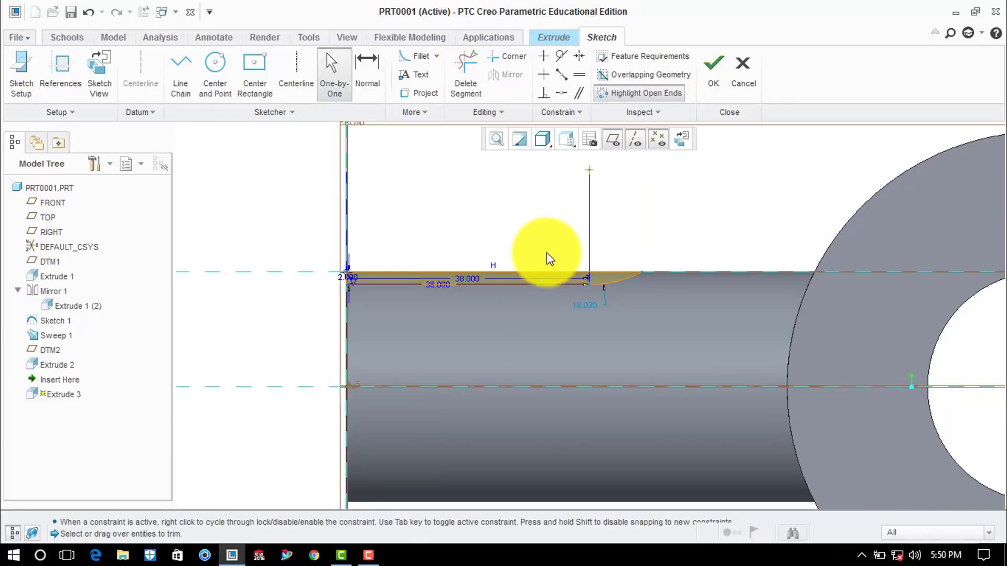
{"action": "scroll", "coordinate": [546, 253], "scroll_direction": "down", "scroll_amount": 1}
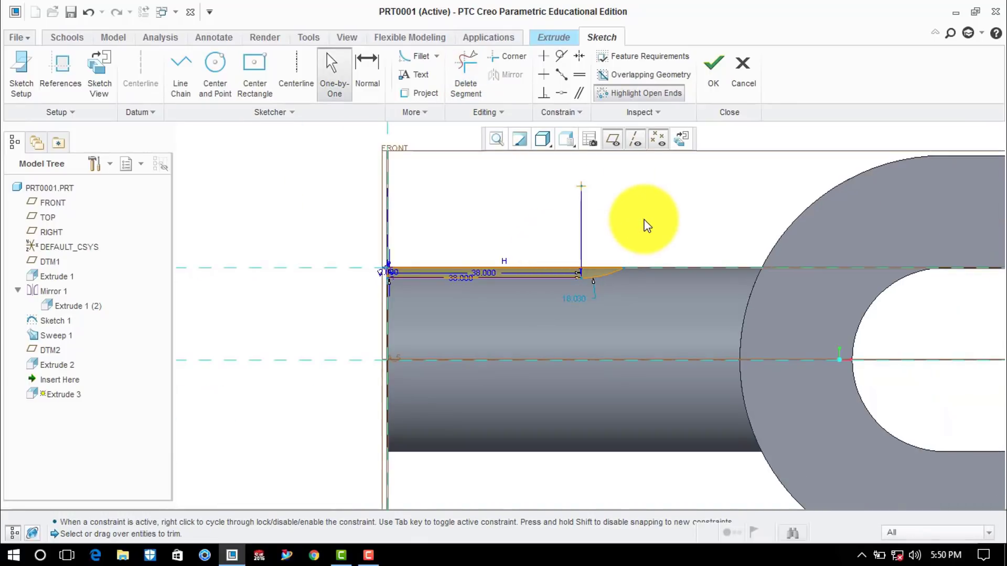
{"action": "left_click", "coordinate": [710, 84]}
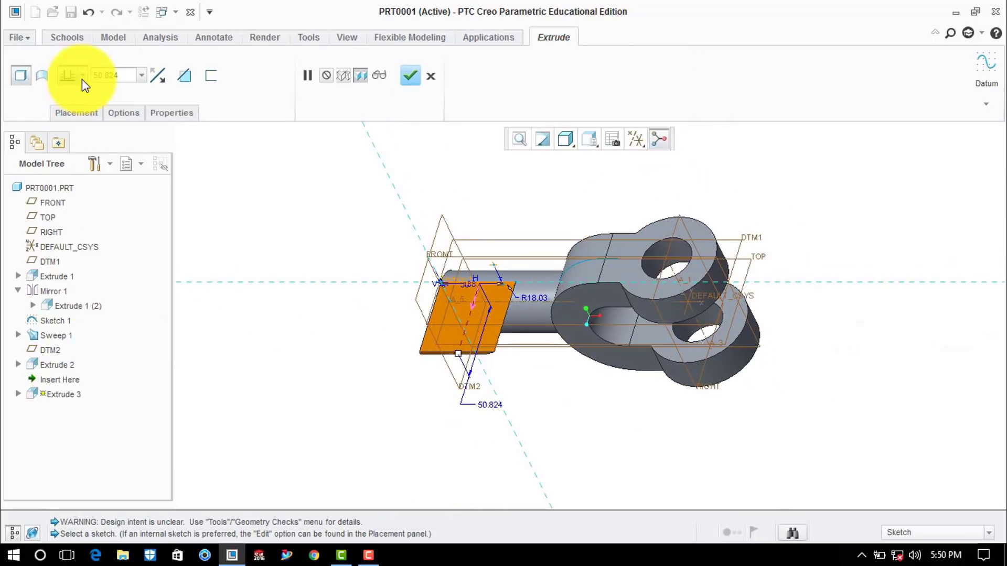
{"action": "left_click", "coordinate": [83, 72]}
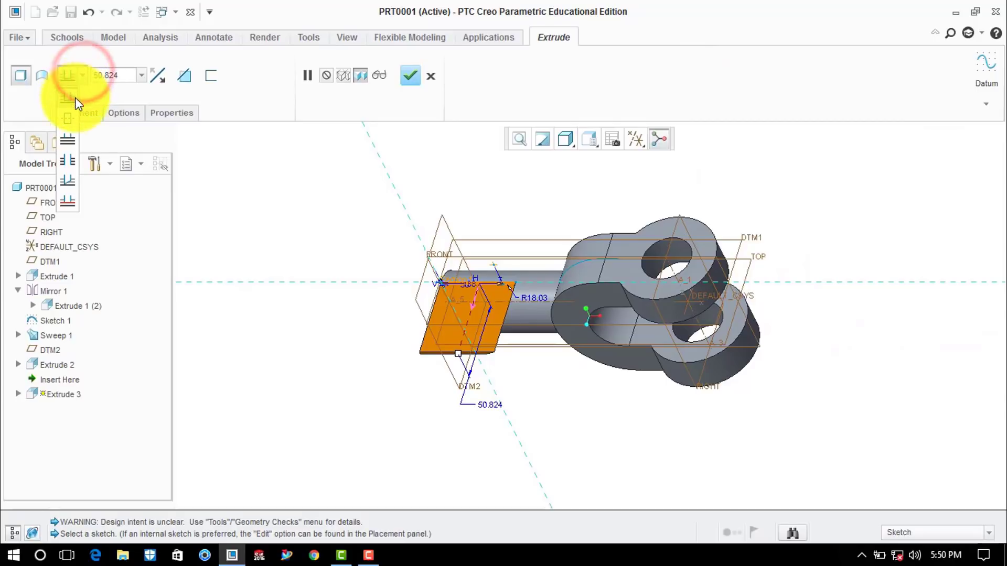
{"action": "left_click", "coordinate": [66, 122]}
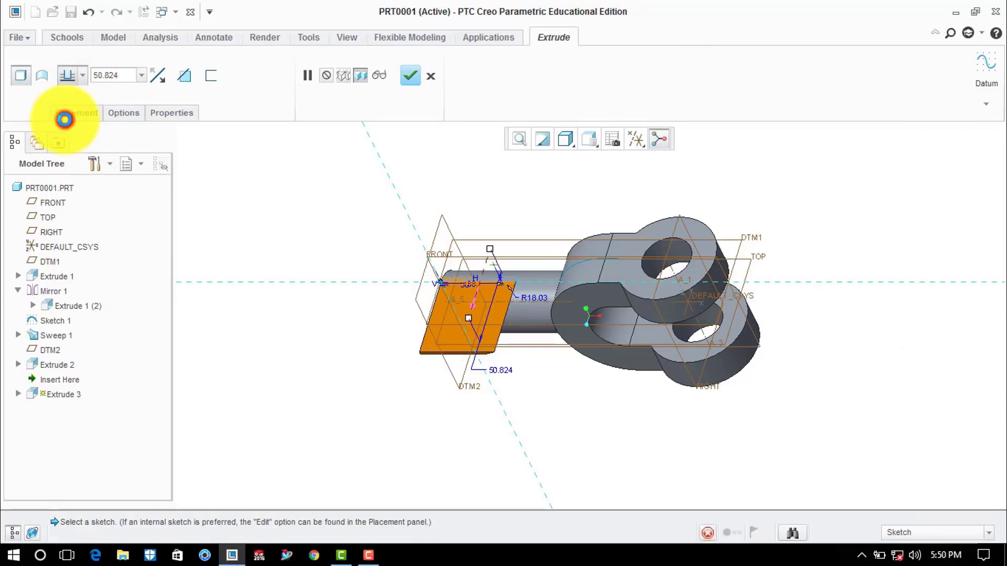
{"action": "left_click", "coordinate": [190, 79]}
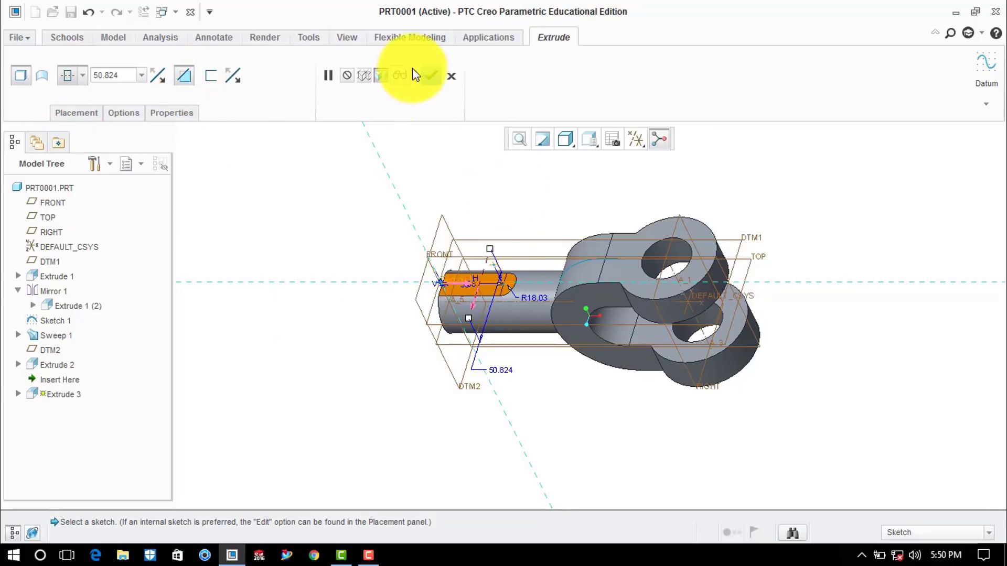
{"action": "left_click", "coordinate": [429, 76]}
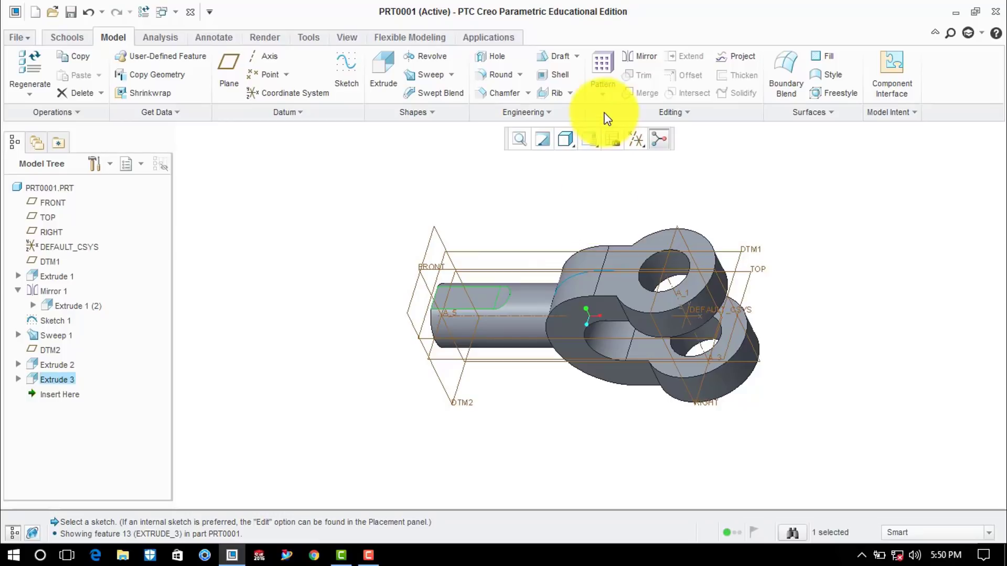
Step: Pattern the keyway cut around the shaft's axis with 6 instances spread evenly over 360 degrees
{"action": "left_click", "coordinate": [605, 94]}
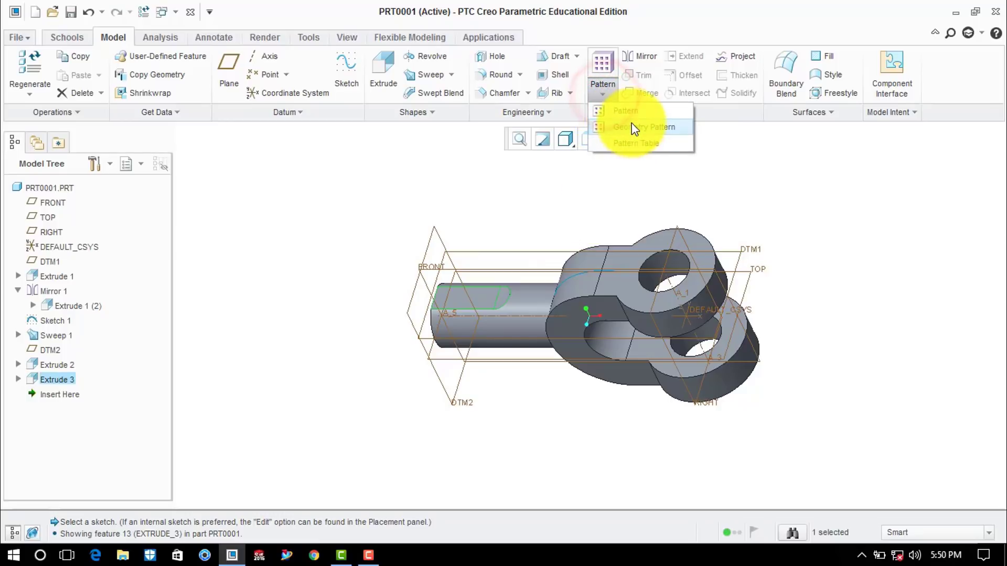
{"action": "left_click", "coordinate": [631, 115]}
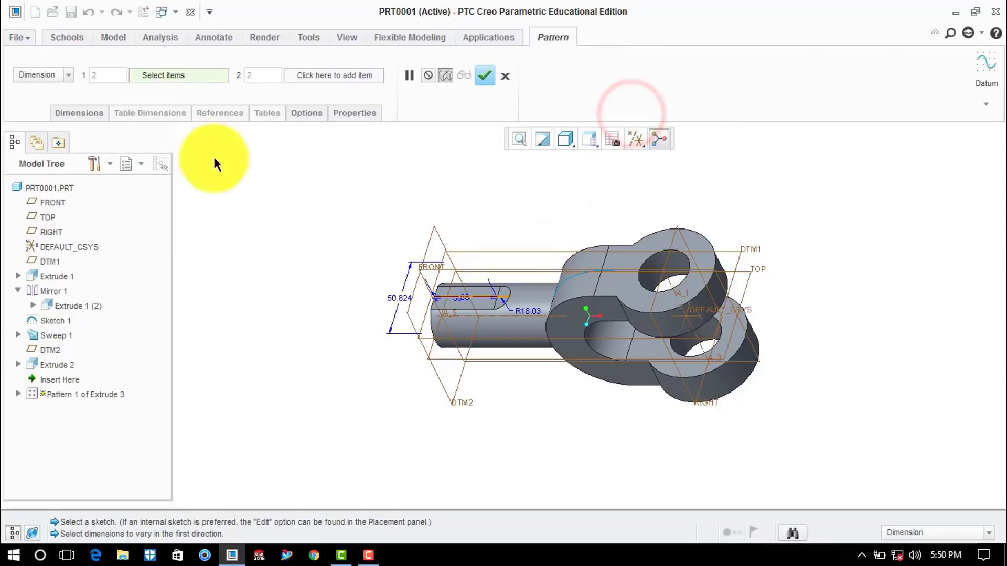
{"action": "left_click", "coordinate": [44, 74]}
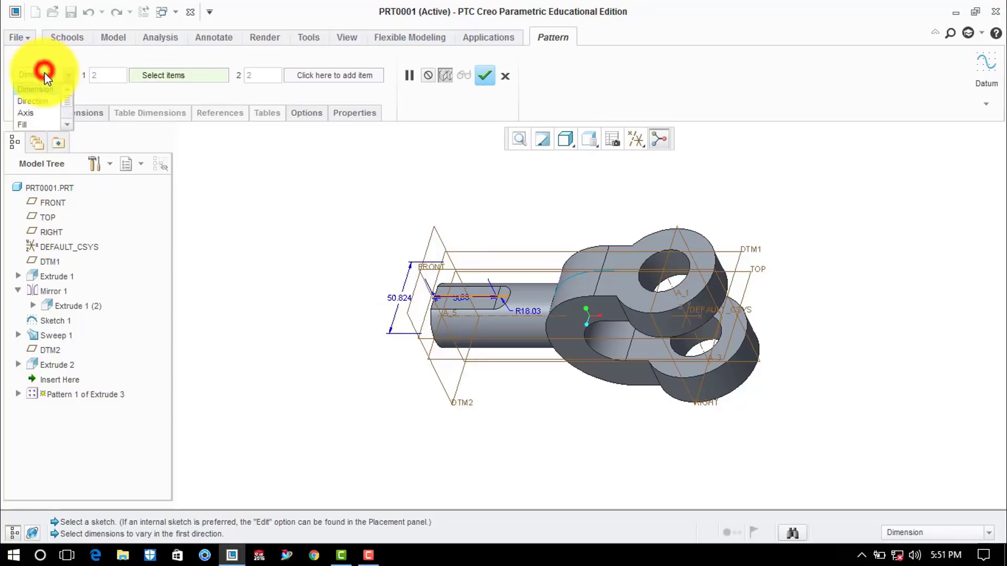
{"action": "left_click", "coordinate": [38, 113]}
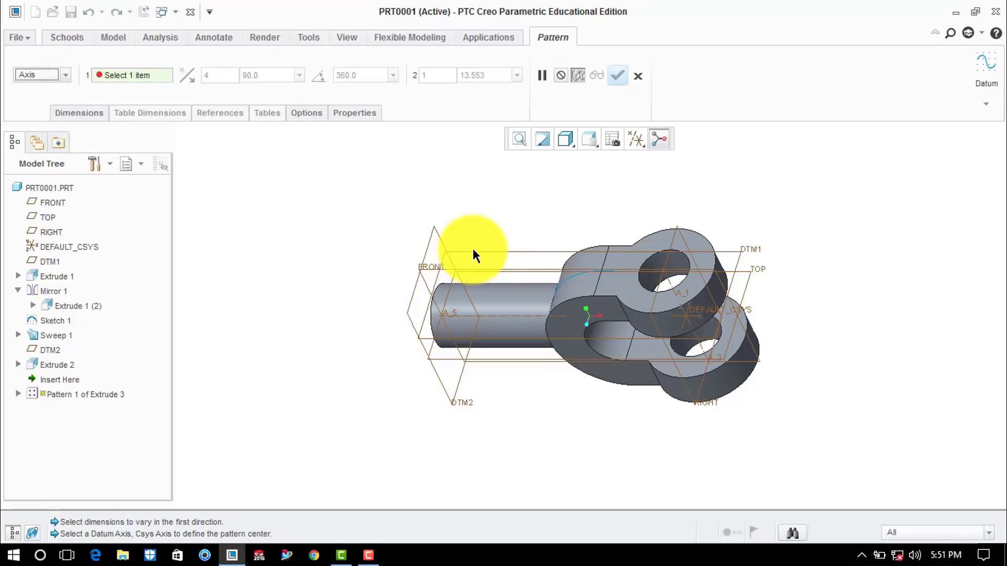
{"action": "left_click", "coordinate": [503, 315]}
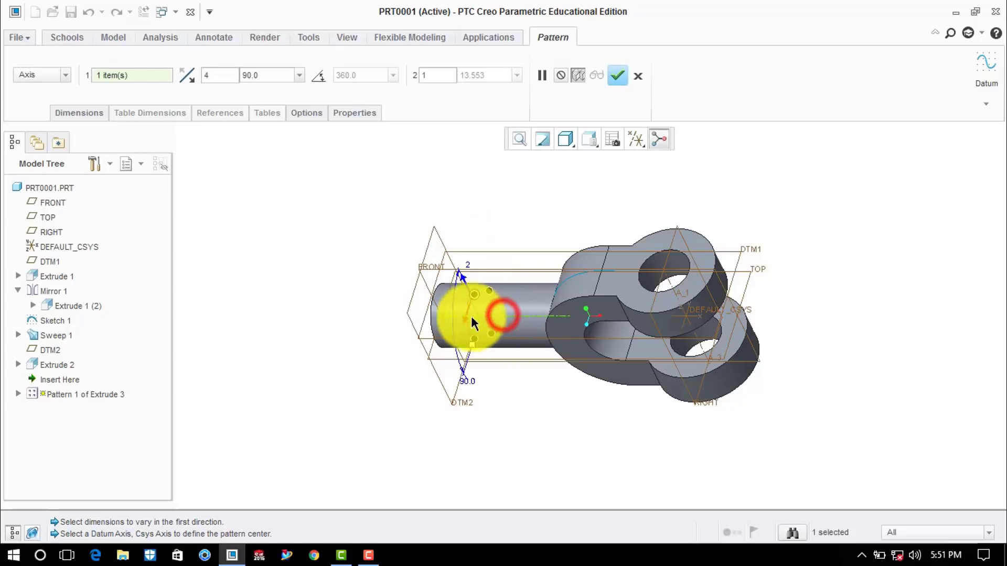
{"action": "double_click", "coordinate": [219, 79]}
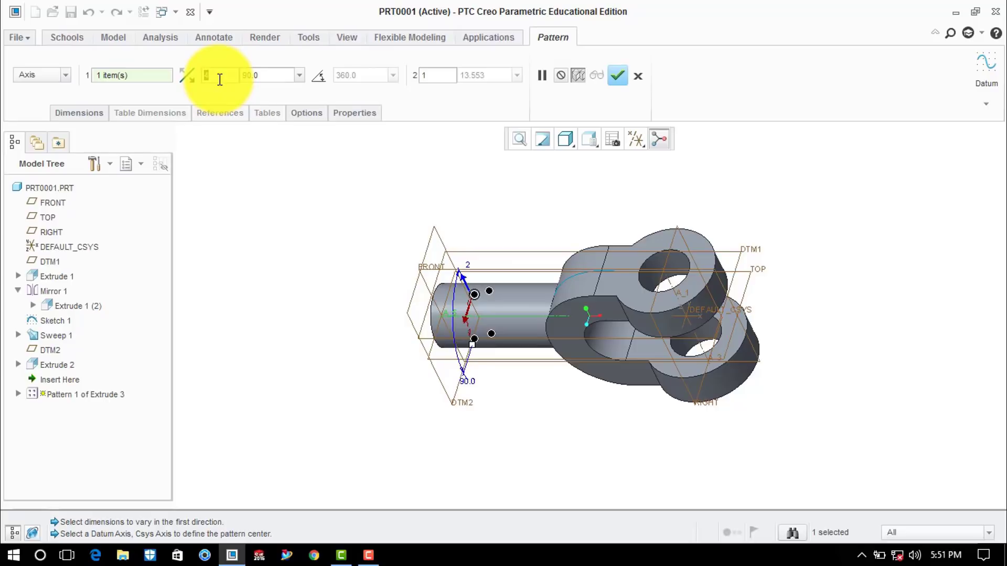
{"action": "type", "text": "6"}
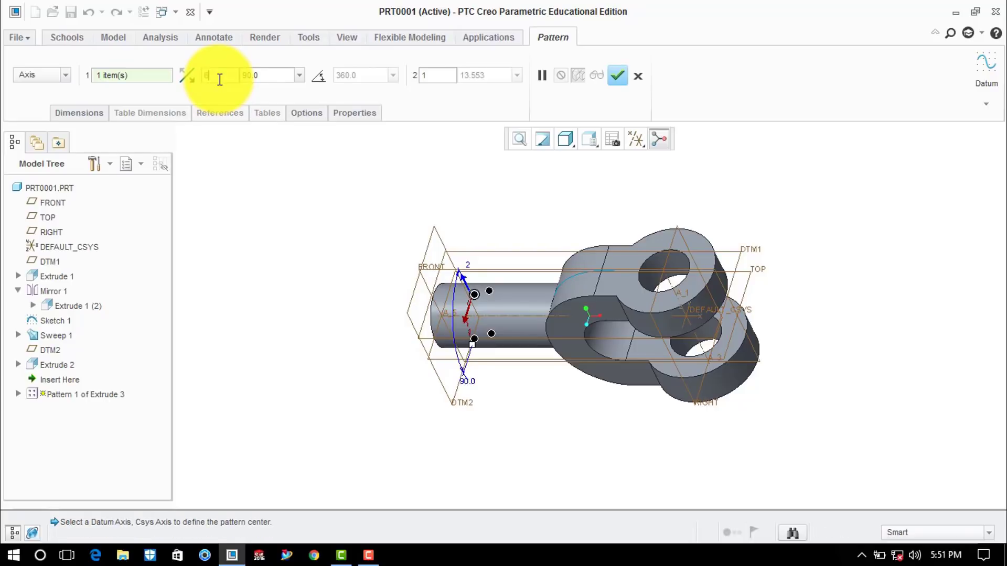
{"action": "left_click", "coordinate": [321, 77]}
{"action": "left_click", "coordinate": [621, 77]}
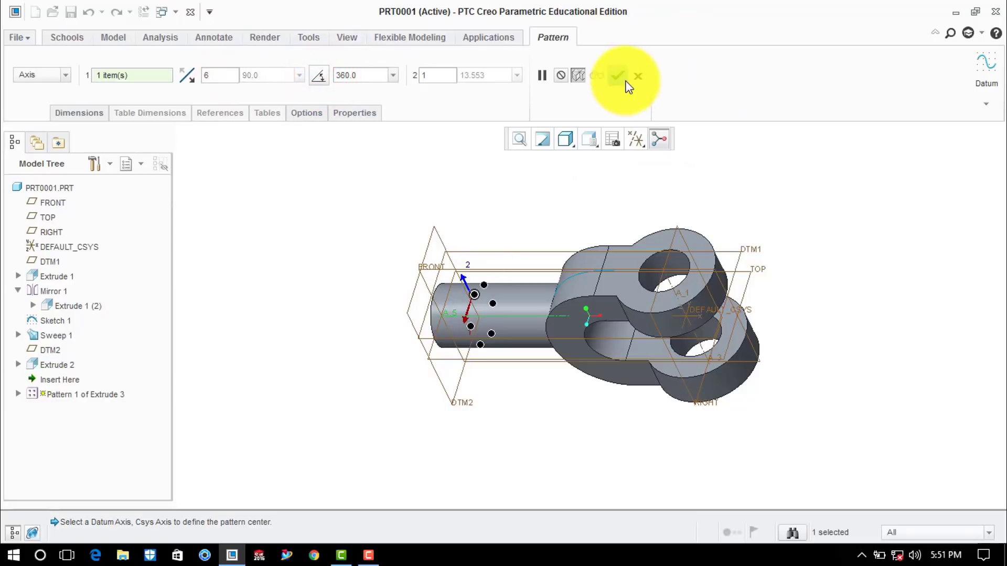
{"action": "left_click", "coordinate": [653, 190]}
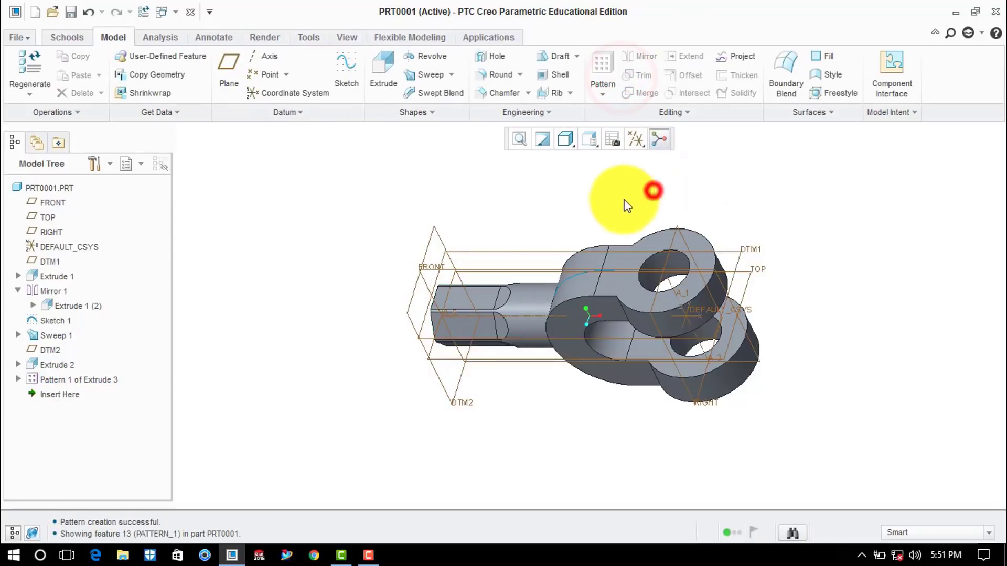
{"action": "middle_click_drag", "start_coordinate": [561, 230], "coordinate": [775, 225]}
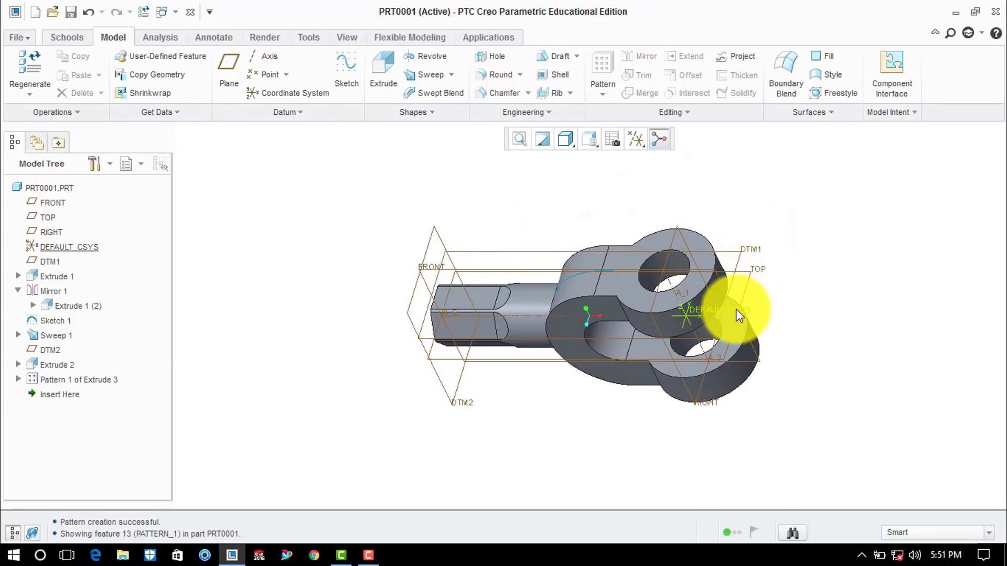
{"action": "scroll", "coordinate": [737, 312], "scroll_direction": "up", "scroll_amount": 2}
{"action": "scroll", "coordinate": [734, 313], "scroll_direction": "down", "scroll_amount": 2}
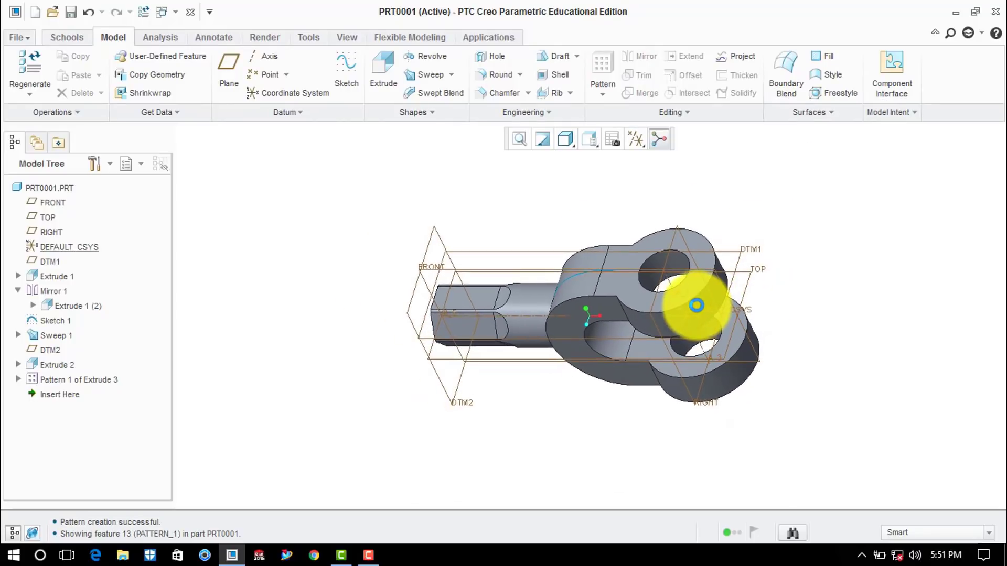
{"action": "left_click", "coordinate": [242, 219]}
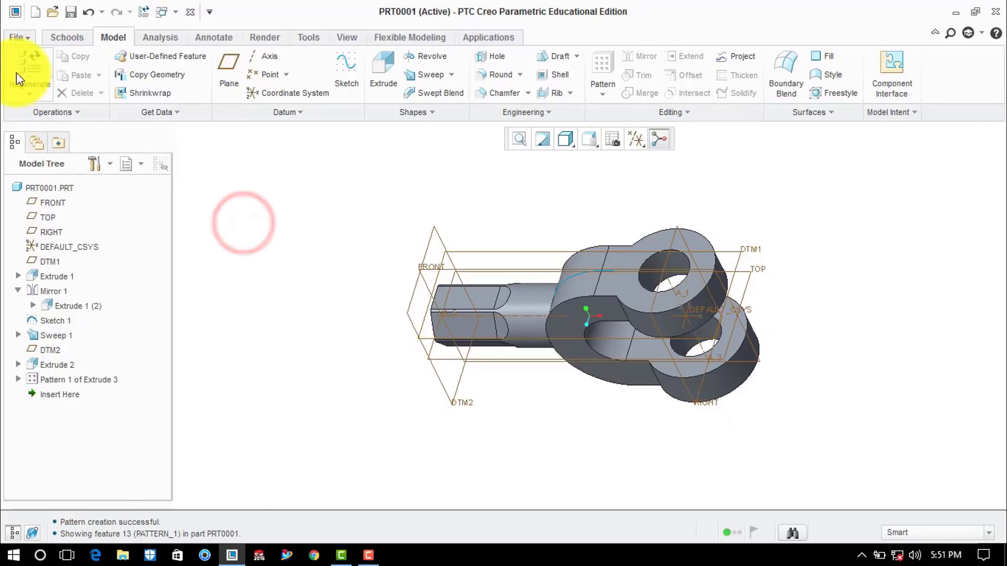
Step: Save a copy of the part as fork_end in the knuckle joint folder
{"action": "left_click", "coordinate": [23, 38]}
{"action": "left_click", "coordinate": [39, 139]}
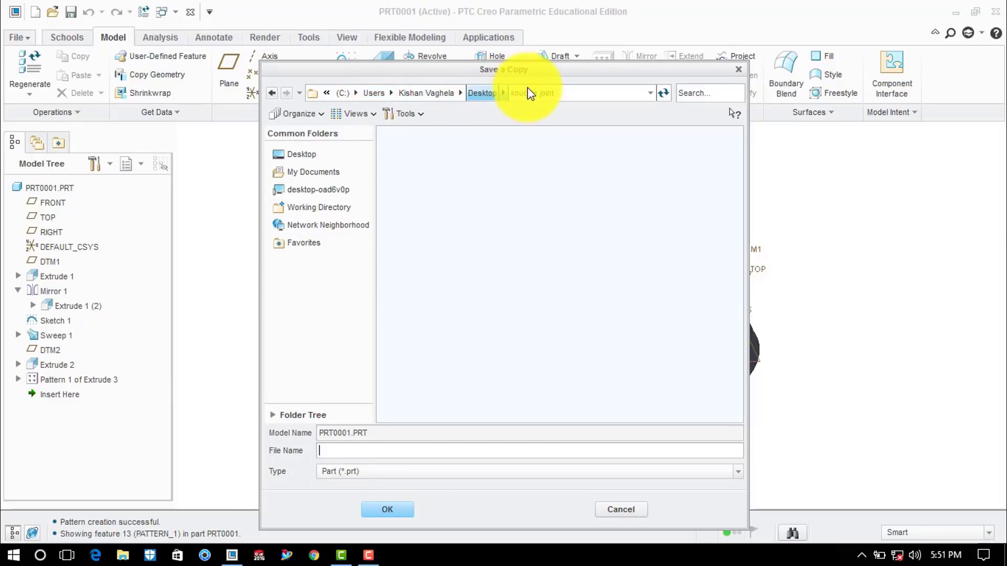
{"action": "left_click", "coordinate": [384, 452]}
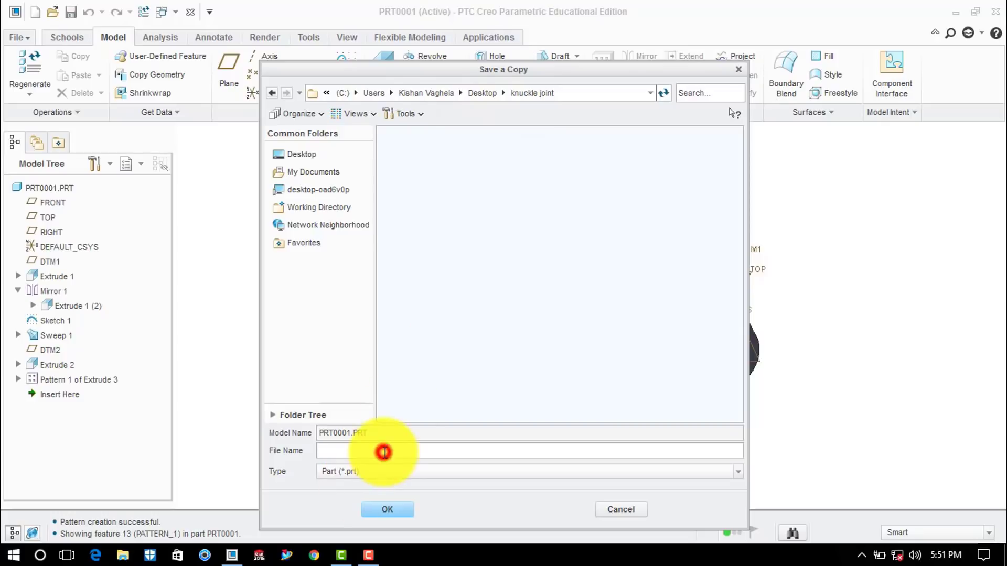
{"action": "type", "text": "f"}
{"action": "type", "text": "ork_end"}
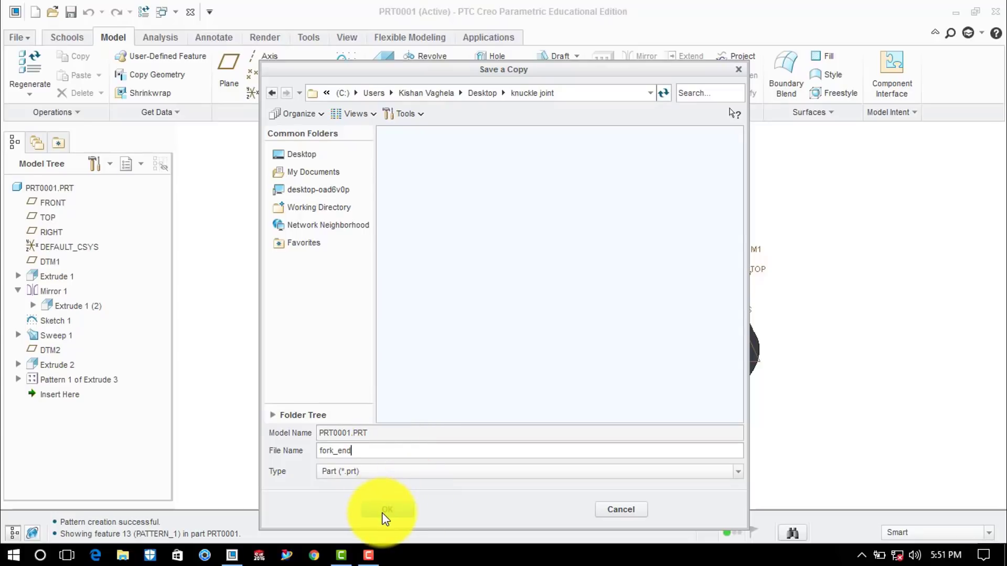
{"action": "left_click", "coordinate": [382, 509]}
{"action": "left_click", "coordinate": [360, 283]}
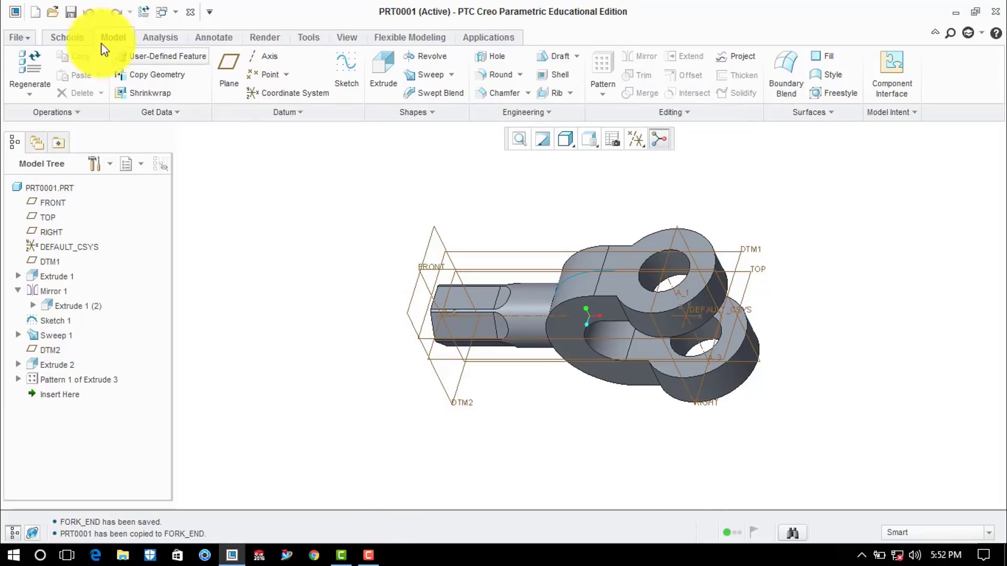
Step: Close the windows of the original part and the fork_end part
{"action": "left_click", "coordinate": [77, 40]}
{"action": "left_click", "coordinate": [120, 69]}
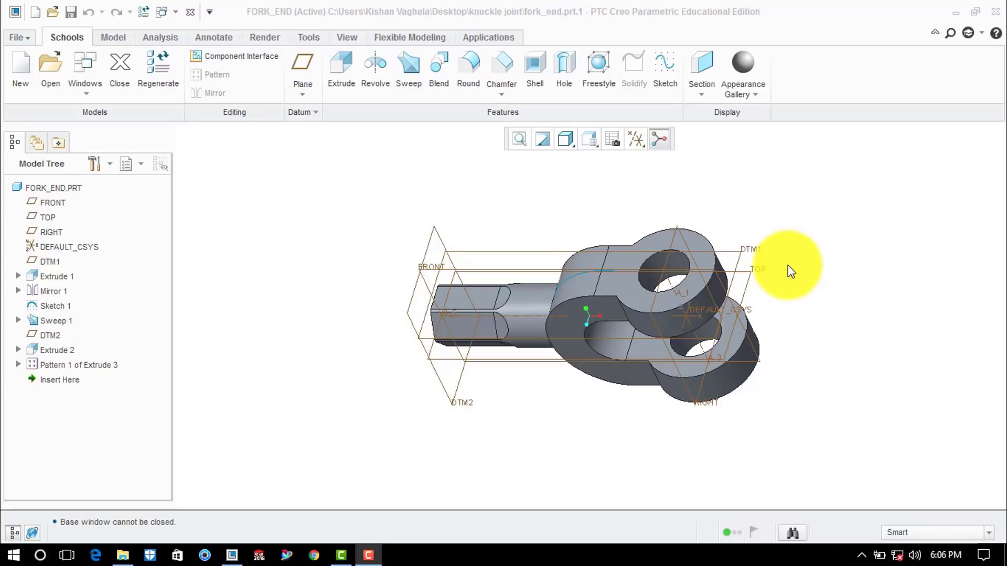
{"action": "left_click", "coordinate": [129, 66]}
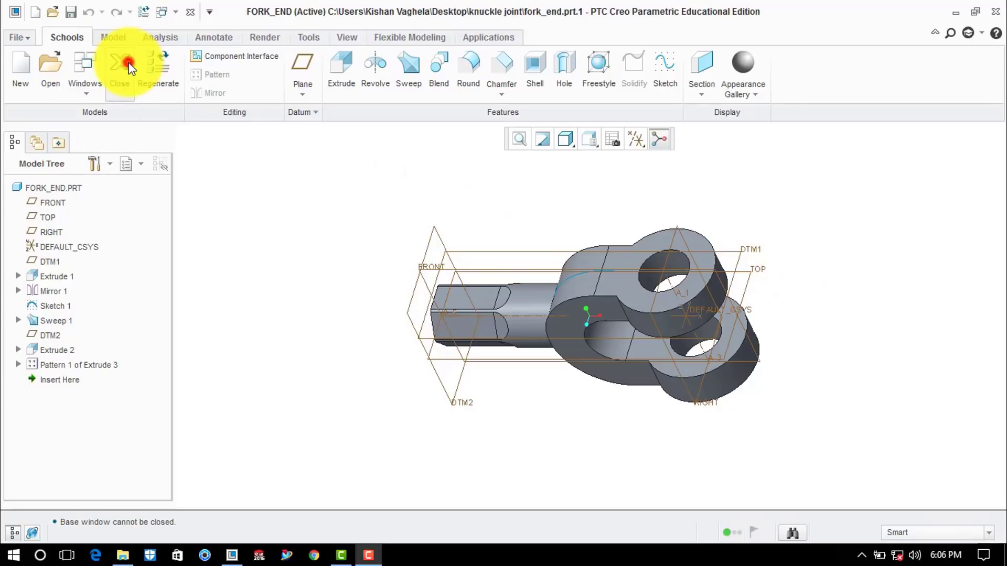
Step: Create a new solid part named prt0002 without the default template, using the solid_start_part_mmks template
{"action": "left_click", "coordinate": [29, 82]}
{"action": "left_click", "coordinate": [392, 399]}
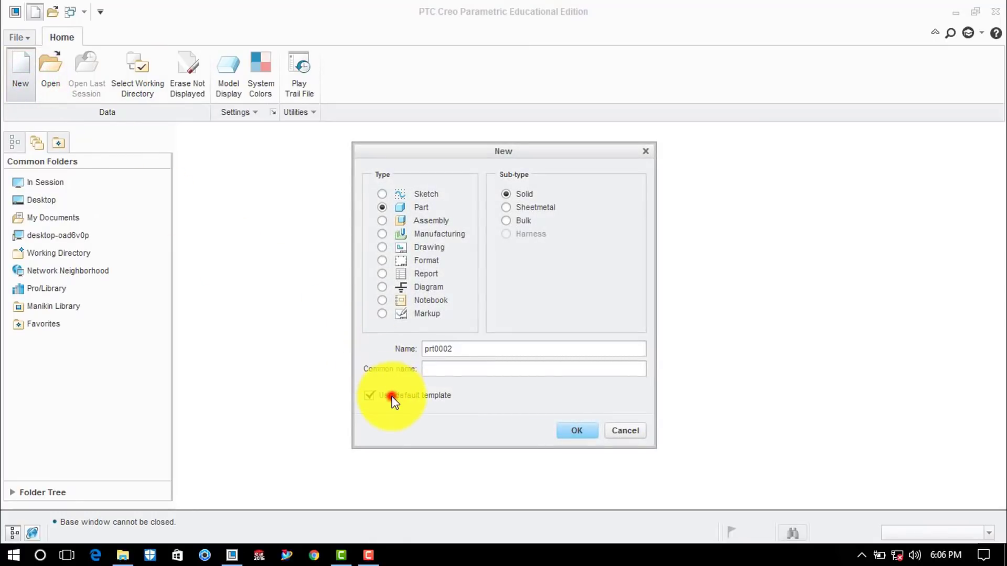
{"action": "left_click", "coordinate": [579, 430]}
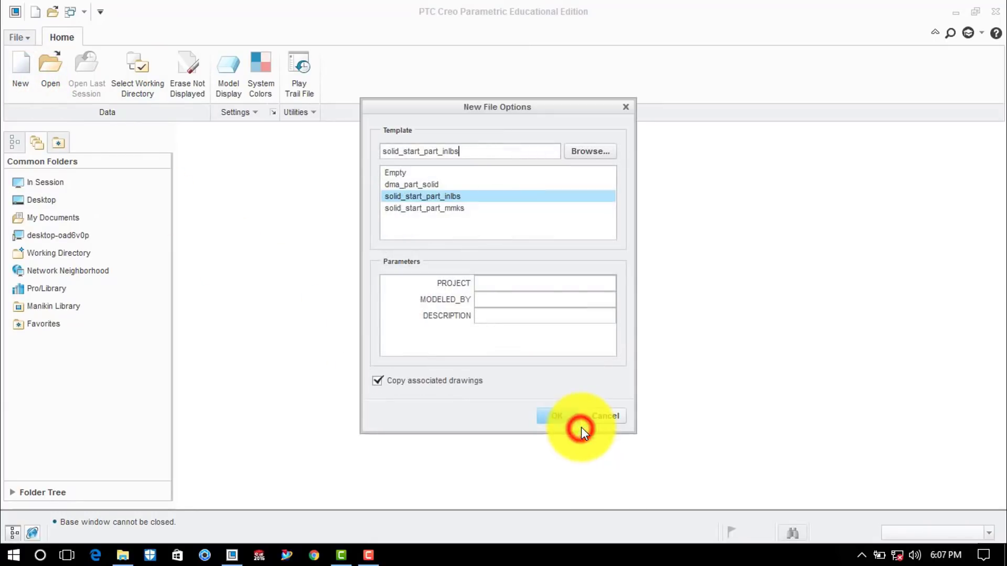
{"action": "left_click", "coordinate": [439, 208]}
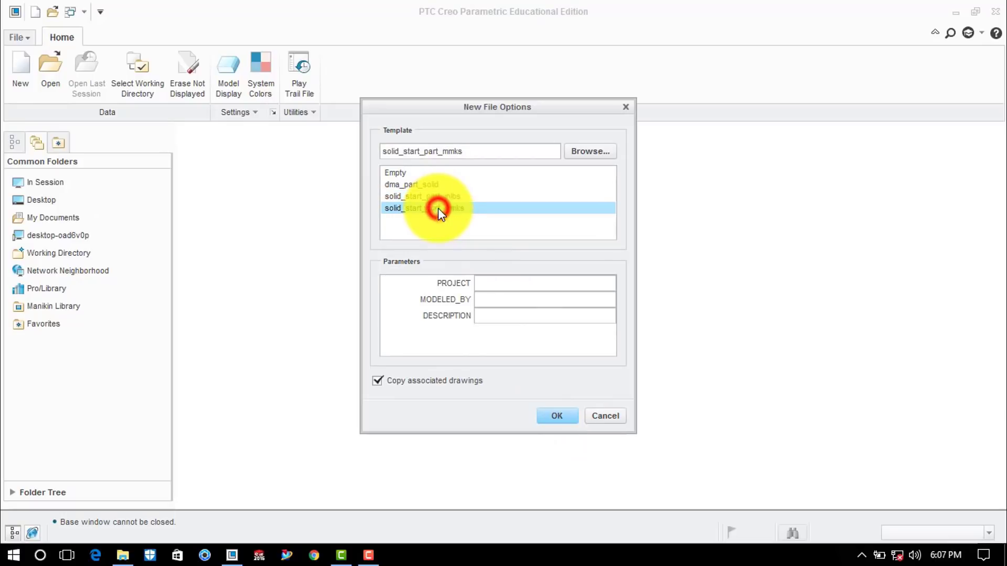
{"action": "left_click", "coordinate": [562, 416]}
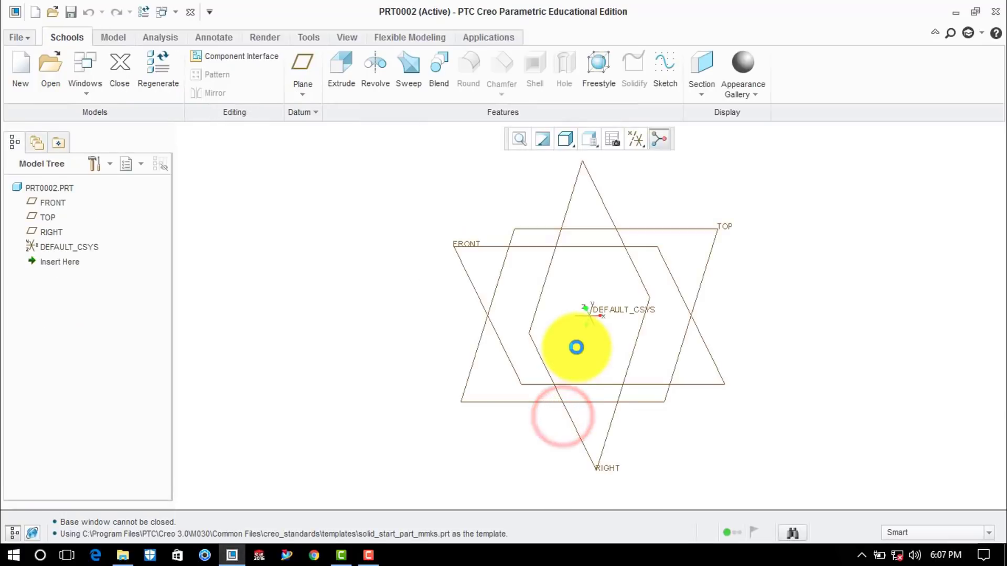
{"action": "left_click", "coordinate": [406, 231]}
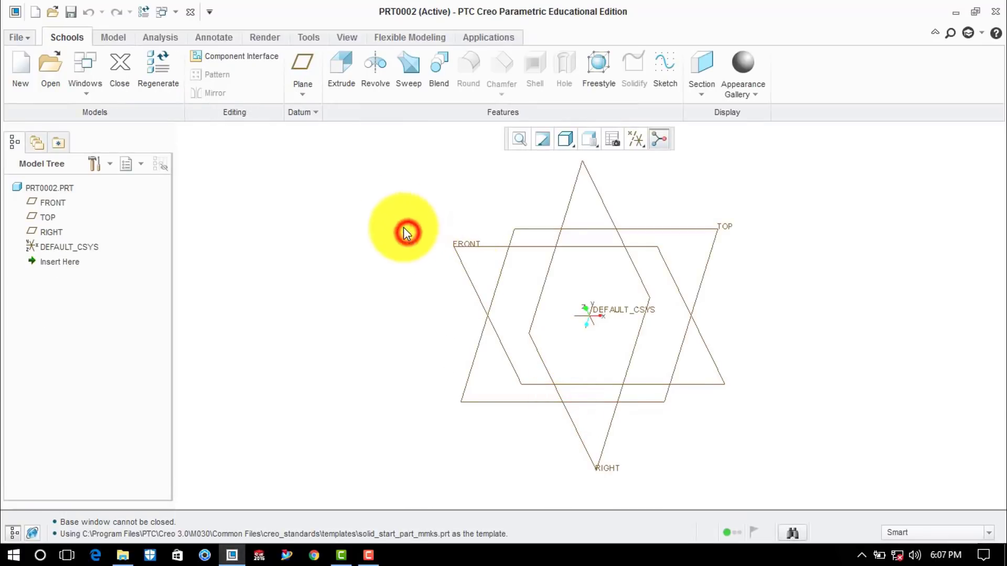
Step: Start an Extrude on the TOP plane and sketch a circle about 151 mm in diameter centred on the origin
{"action": "left_click", "coordinate": [114, 35]}
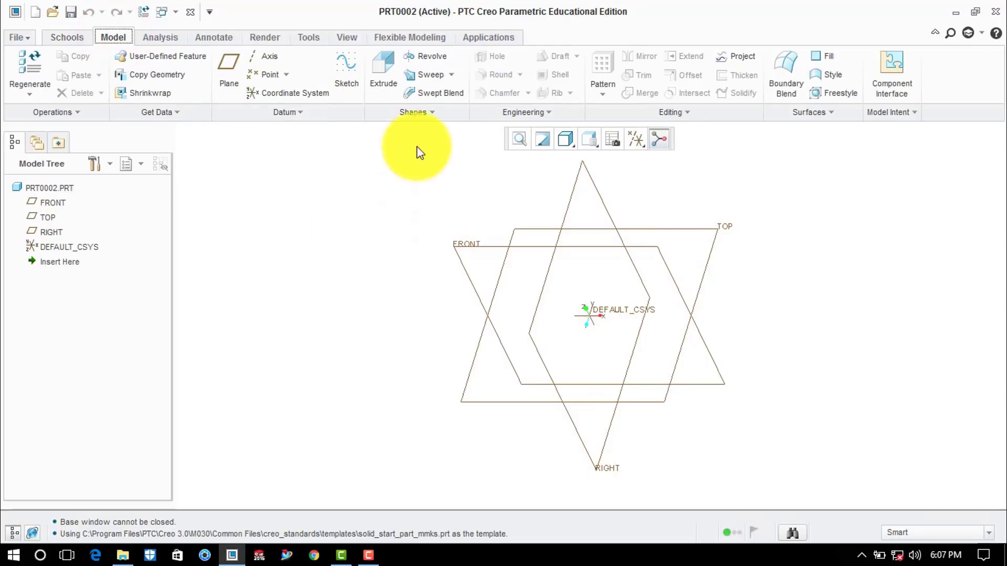
{"action": "left_click", "coordinate": [384, 62]}
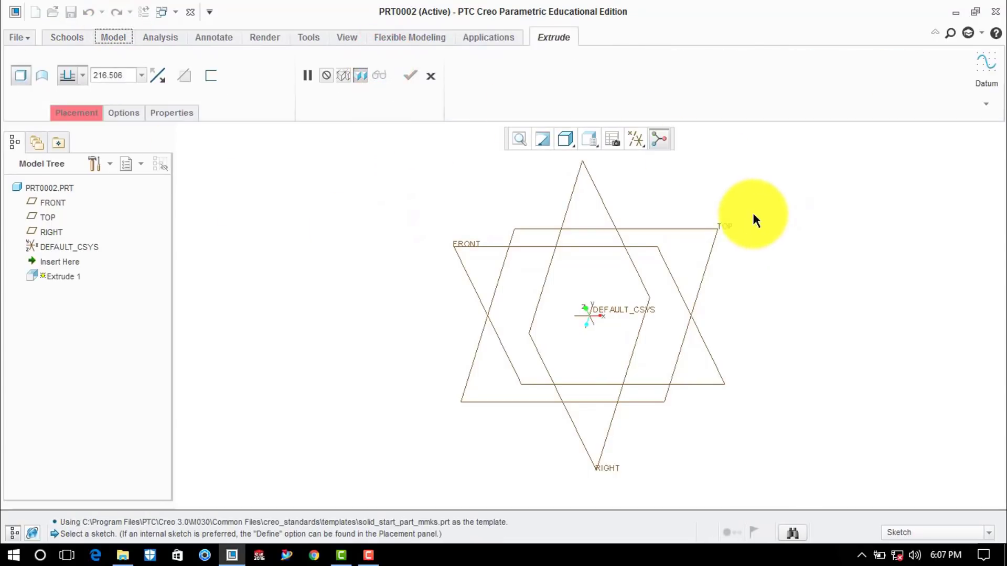
{"action": "left_click", "coordinate": [730, 227]}
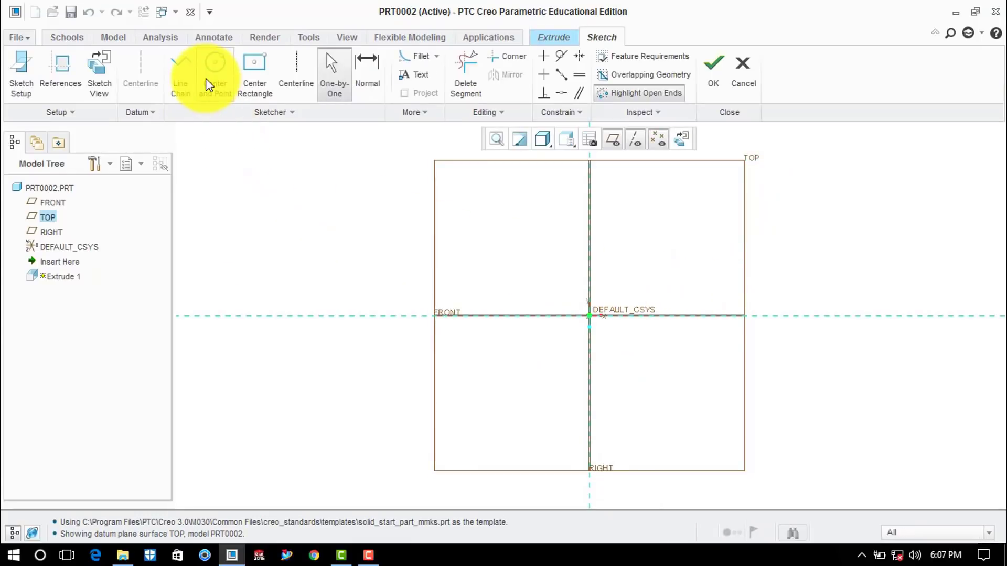
{"action": "left_click", "coordinate": [208, 80]}
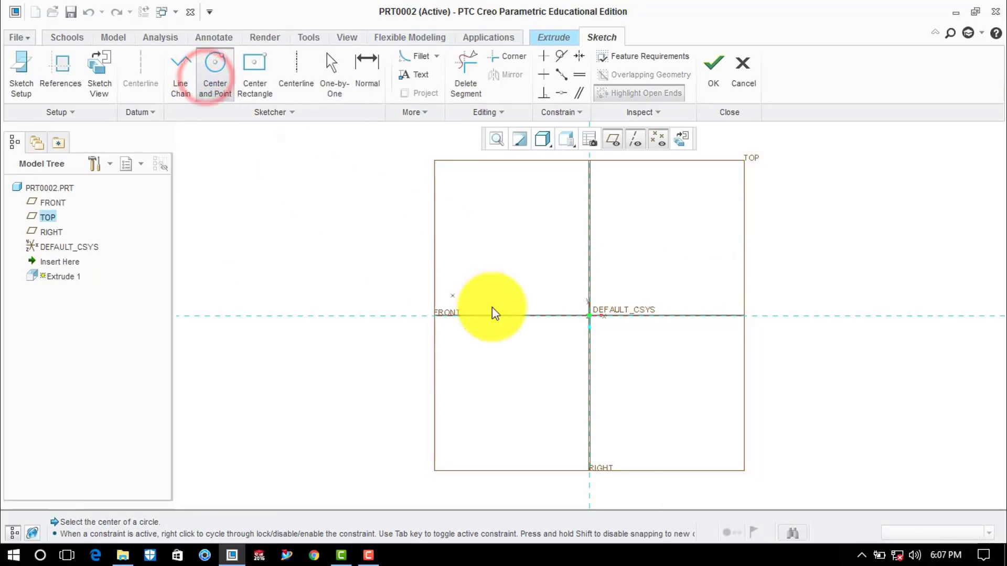
{"action": "left_click", "coordinate": [591, 316]}
{"action": "left_click", "coordinate": [610, 274]}
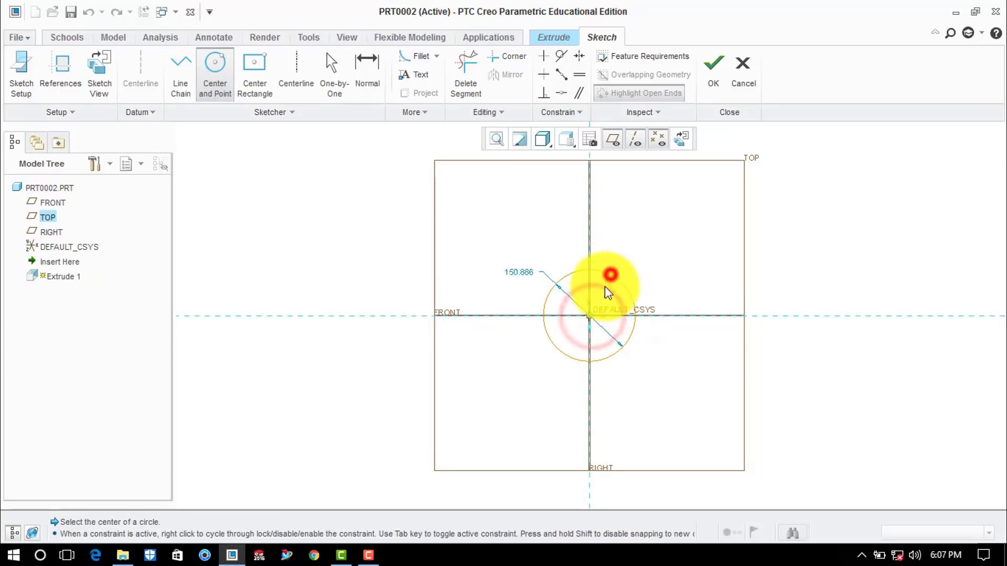
Step: Sketch a smaller concentric circle about 69 mm in diameter, centred on the origin inside the first circle
{"action": "left_click", "coordinate": [588, 321]}
{"action": "left_click", "coordinate": [599, 296]}
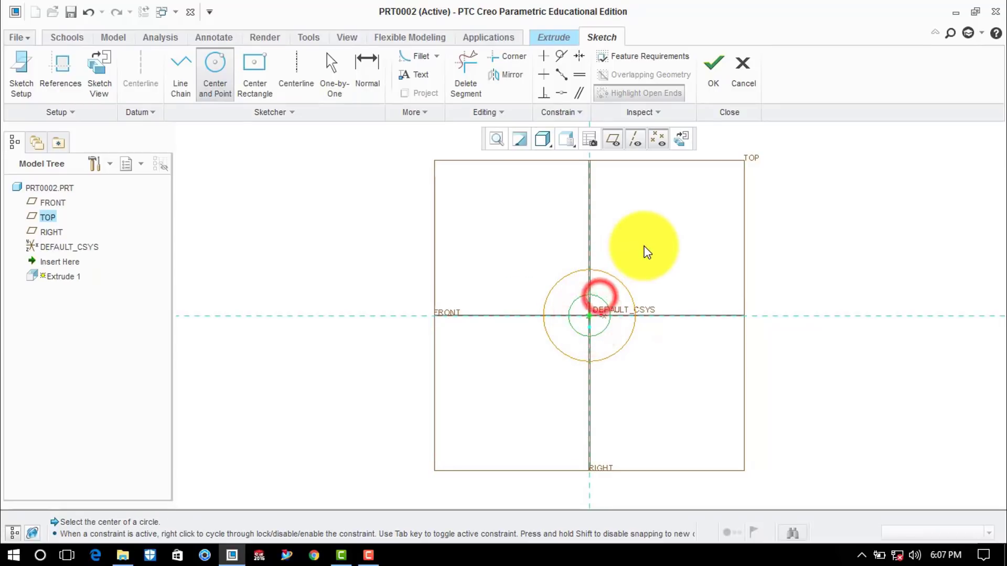
{"action": "middle_click", "coordinate": [644, 247]}
{"action": "left_click", "coordinate": [642, 247]}
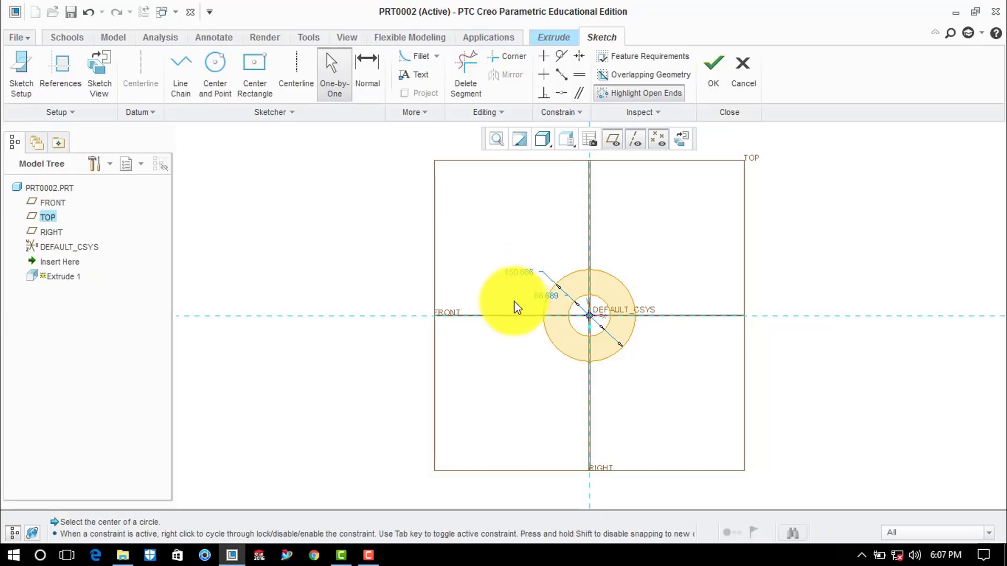
Step: Set the inner circle's diameter to 30 mm and the outer circle's to 60 mm, and finish the sketch
{"action": "left_click", "coordinate": [537, 299]}
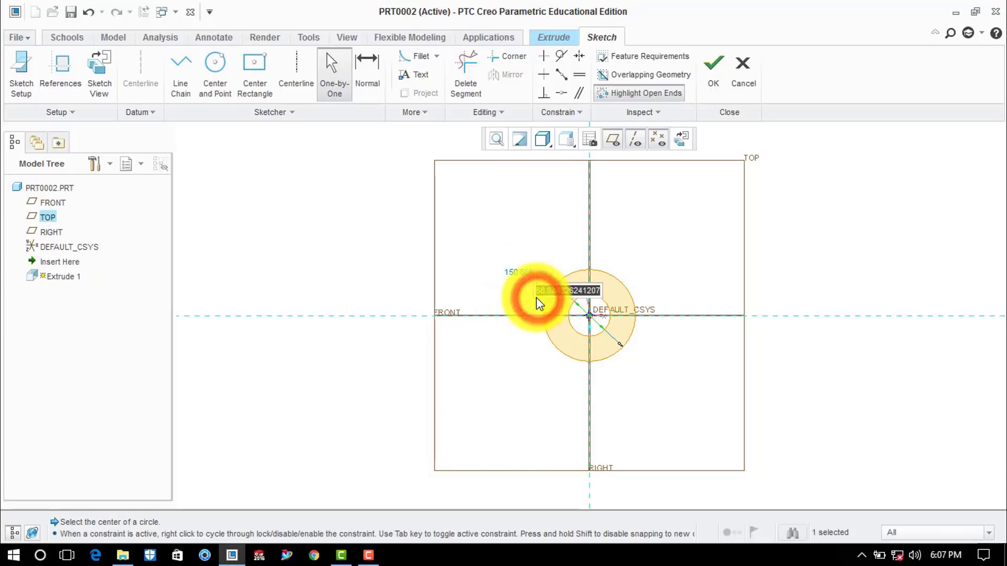
{"action": "left_click", "coordinate": [549, 224]}
{"action": "double_click", "coordinate": [512, 272]}
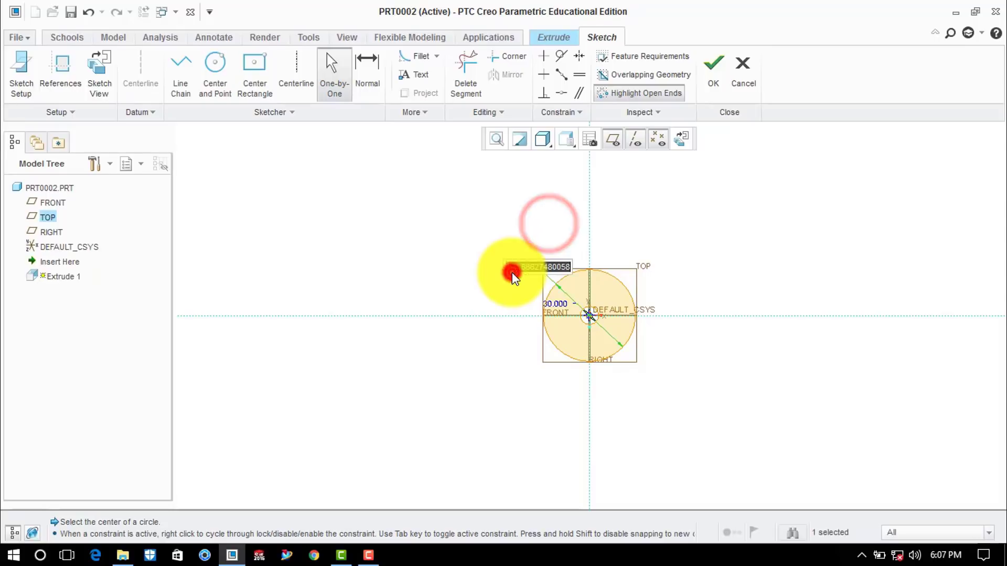
{"action": "type", "text": "60"}
{"action": "key", "text": "Return"}
{"action": "left_click", "coordinate": [669, 219]}
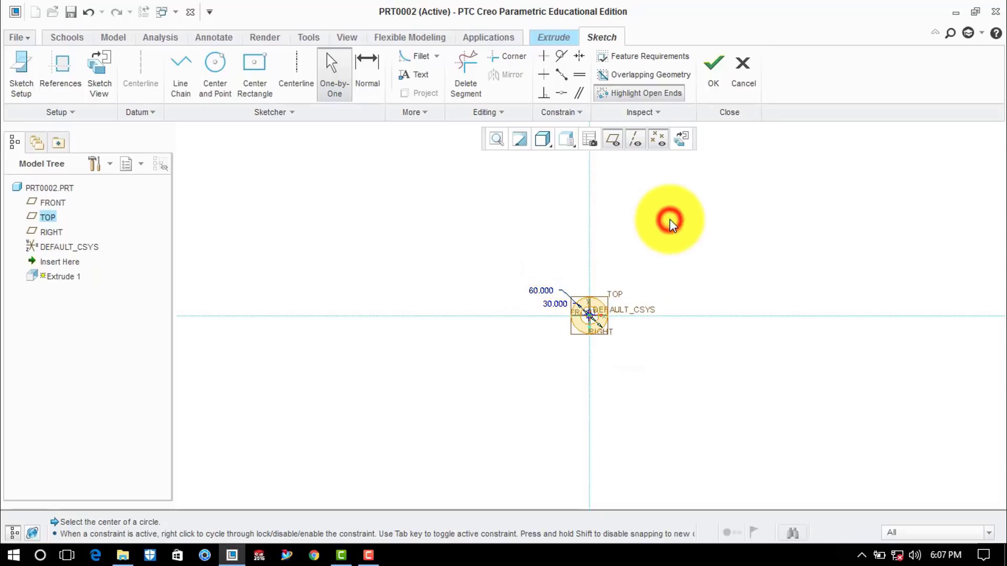
{"action": "left_click", "coordinate": [713, 78]}
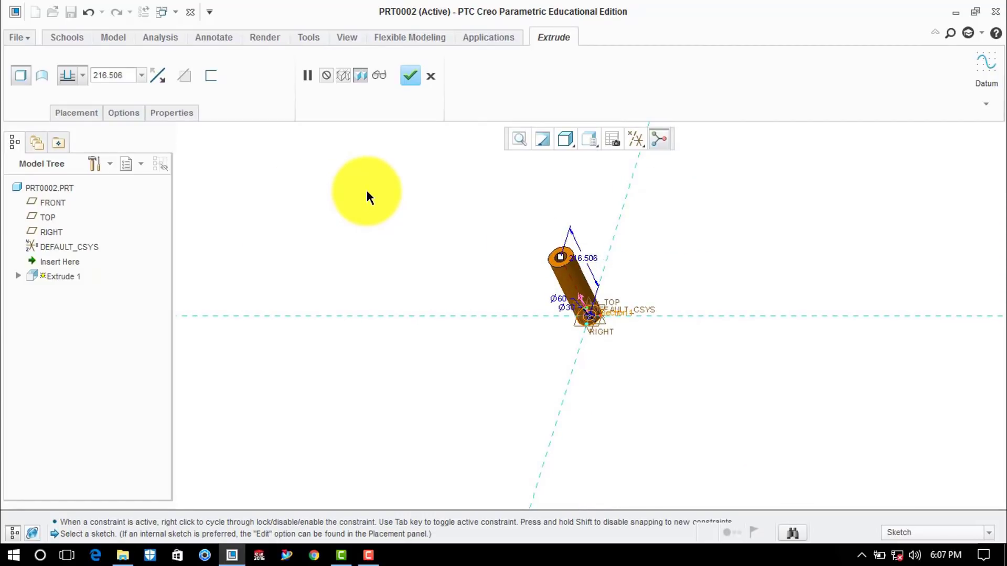
Step: Extrude the ring profile symmetrically about the sketch plane with a total depth of 36 mm
{"action": "left_click", "coordinate": [82, 75]}
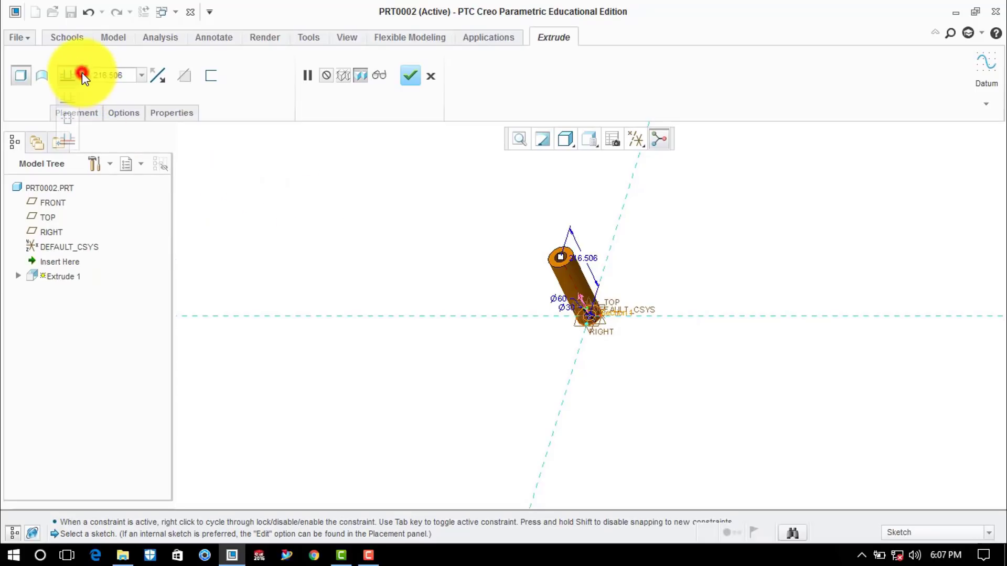
{"action": "left_click", "coordinate": [65, 120]}
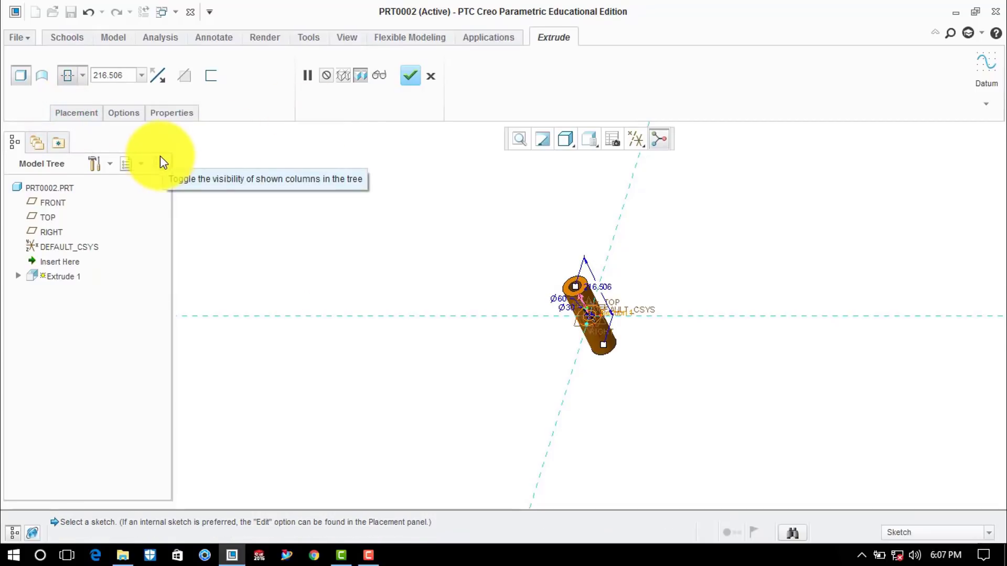
{"action": "double_click", "coordinate": [121, 76]}
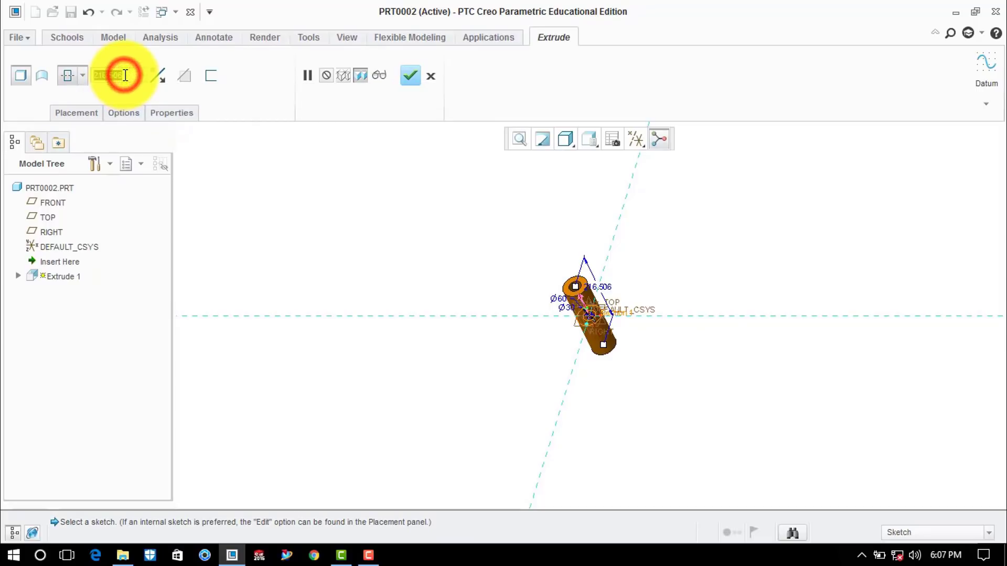
{"action": "type", "text": "36"}
{"action": "key", "text": "Return"}
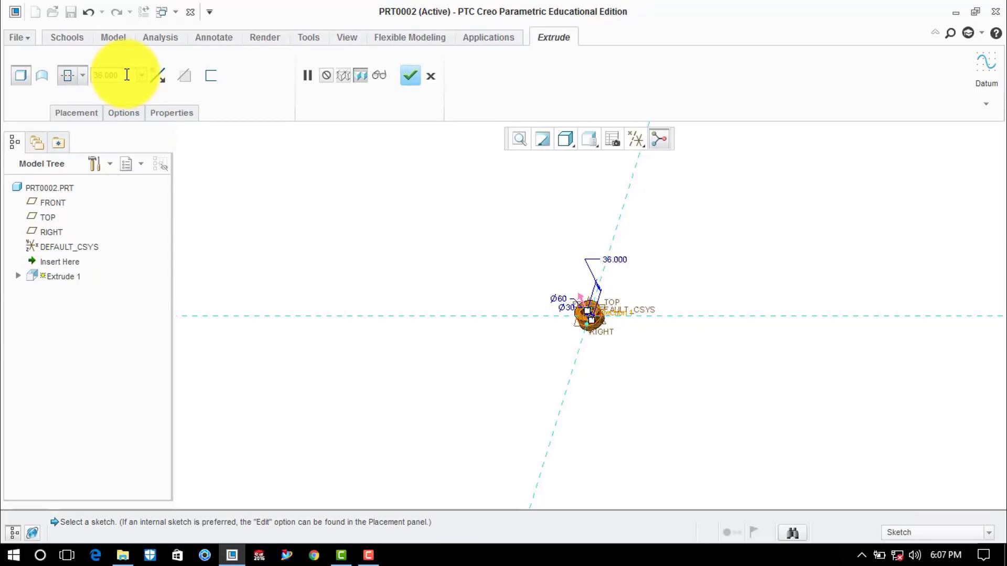
{"action": "left_click", "coordinate": [404, 75]}
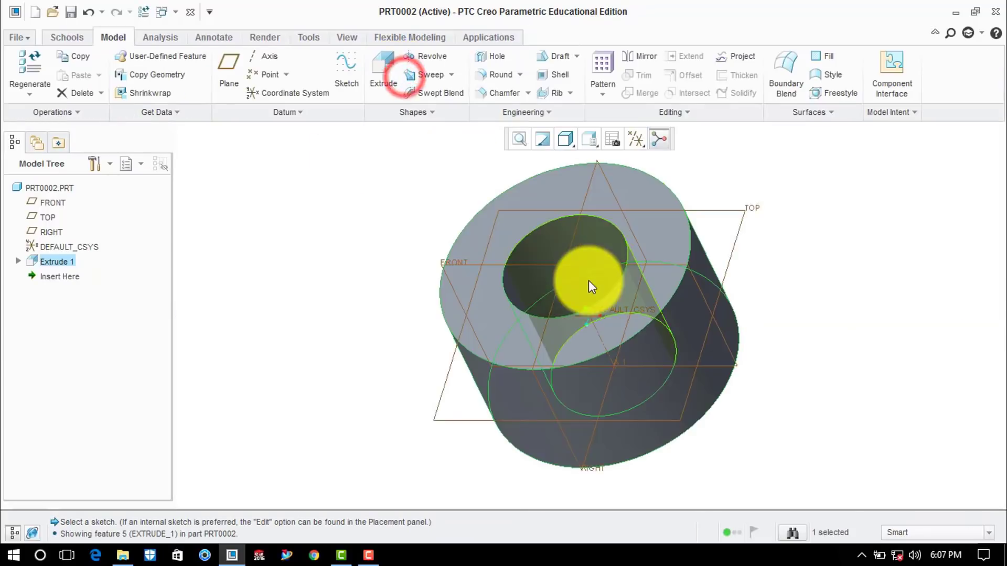
{"action": "left_click", "coordinate": [374, 222]}
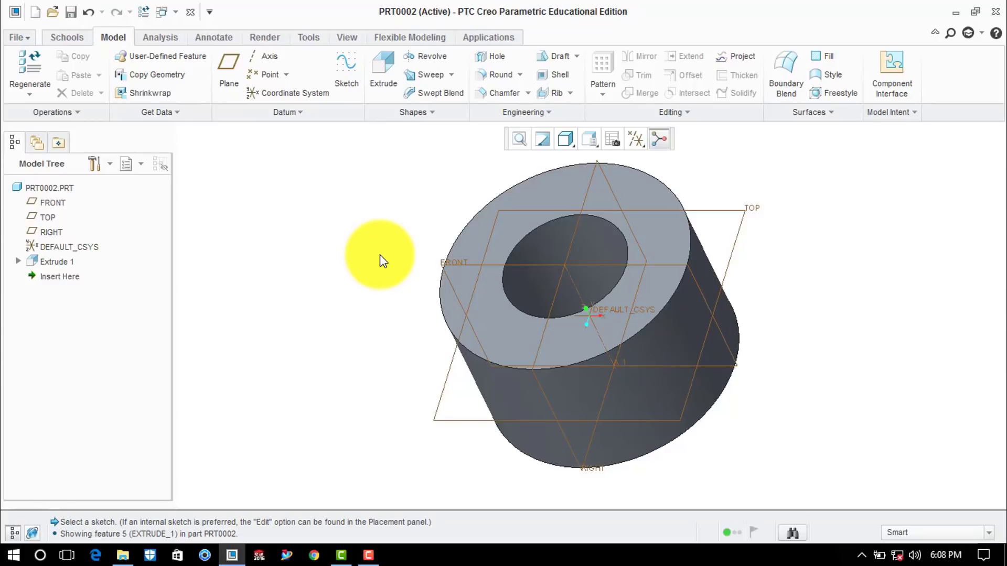
Step: Create a datum plane offset 120 mm from the RIGHT plane
{"action": "left_click", "coordinate": [229, 62]}
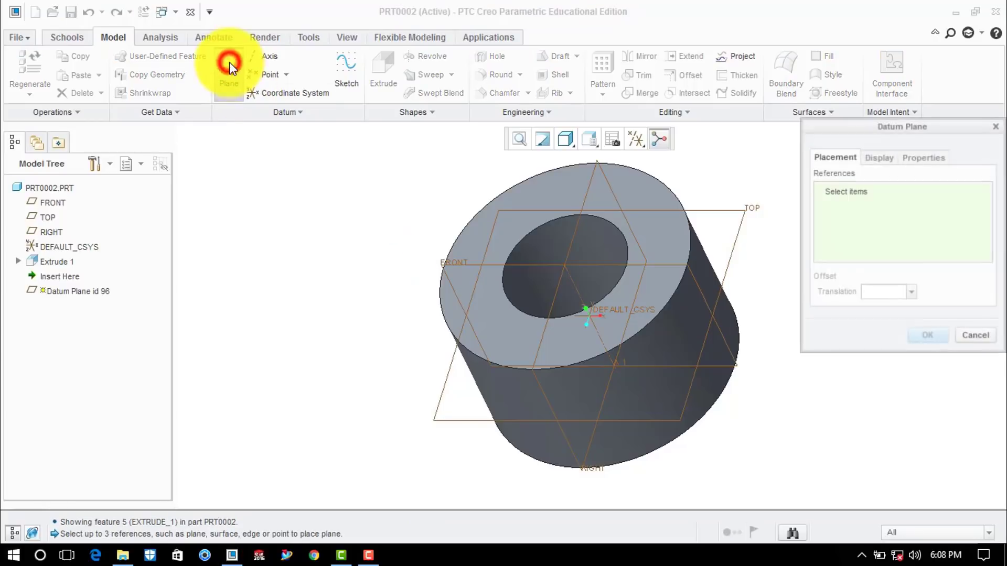
{"action": "left_click", "coordinate": [599, 472]}
{"action": "left_click", "coordinate": [903, 292]}
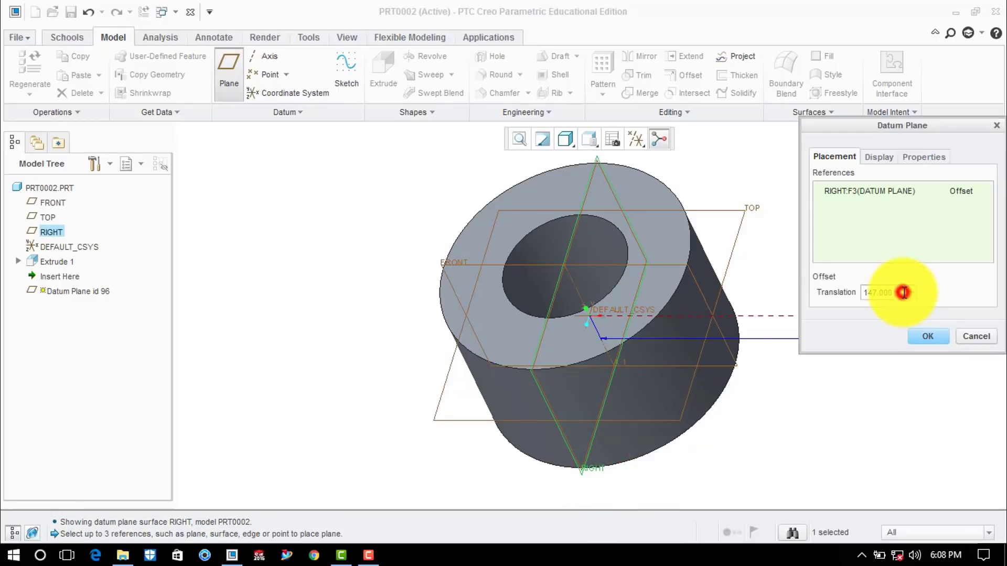
{"action": "type", "text": "120"}
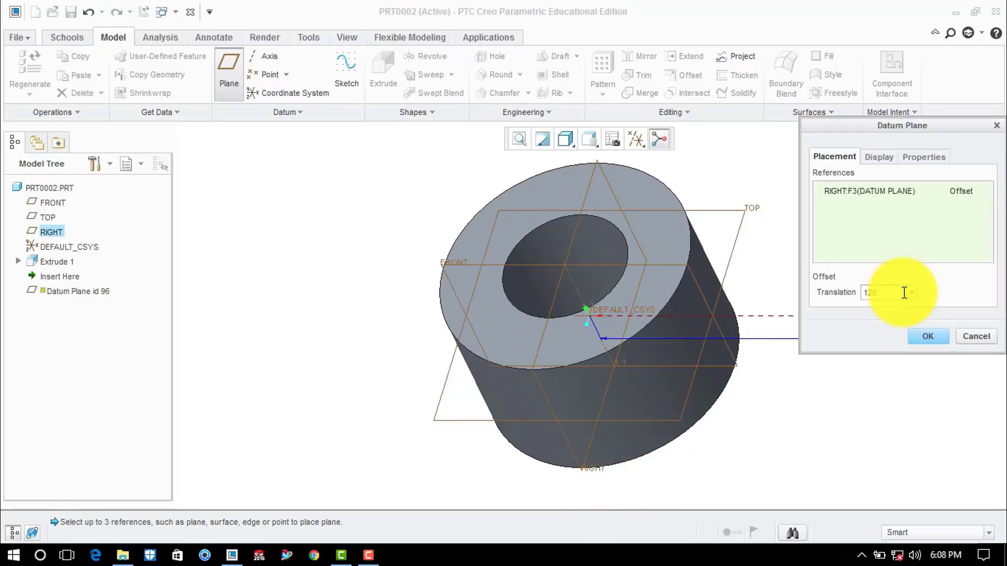
{"action": "key", "text": "Return"}
{"action": "left_click", "coordinate": [921, 339]}
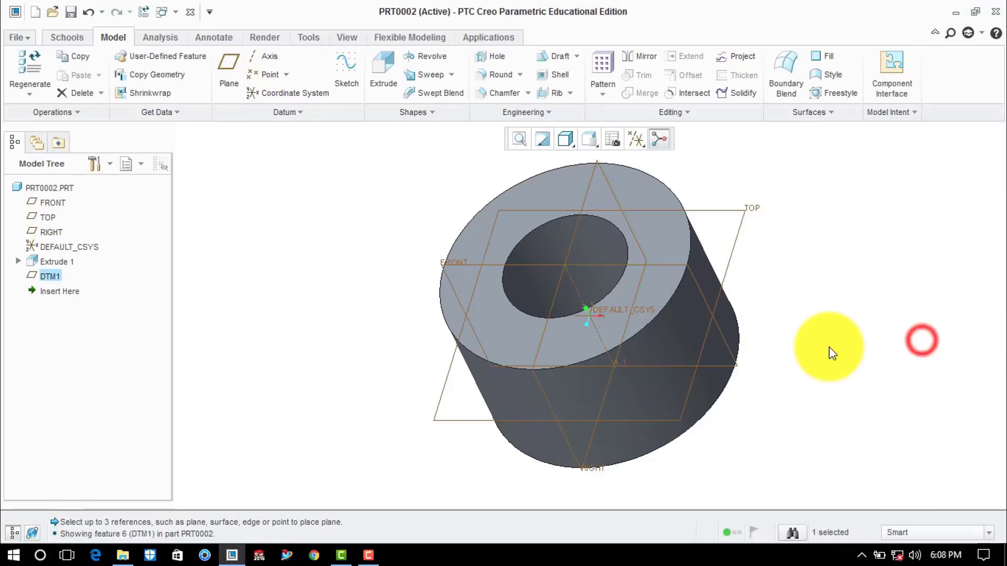
Step: Start an Extrude sketch on the DTM1 plane and add the ring's flat end face as a sketch reference
{"action": "scroll", "coordinate": [818, 341], "scroll_direction": "down", "scroll_amount": 5}
{"action": "left_click", "coordinate": [769, 252]}
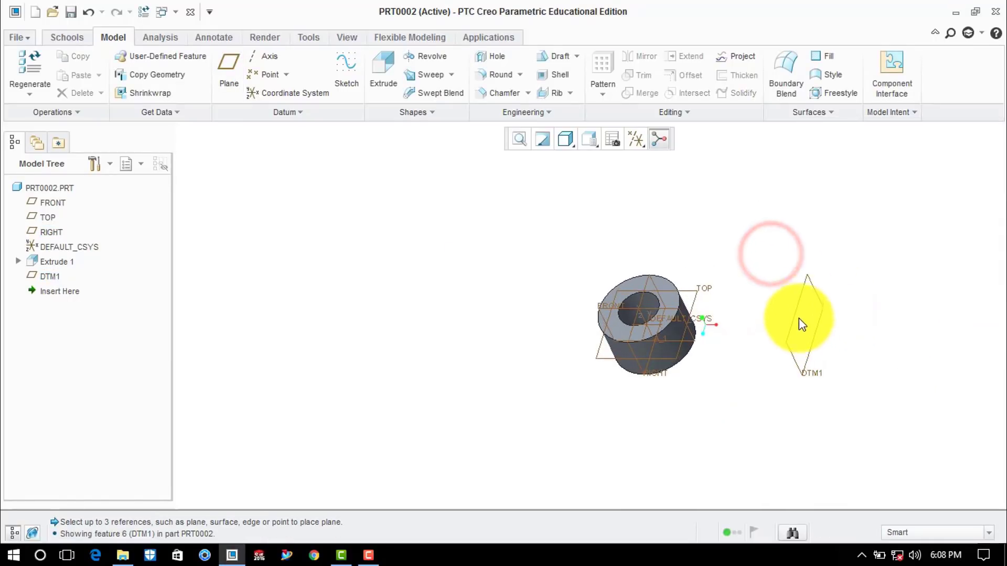
{"action": "left_click", "coordinate": [802, 296]}
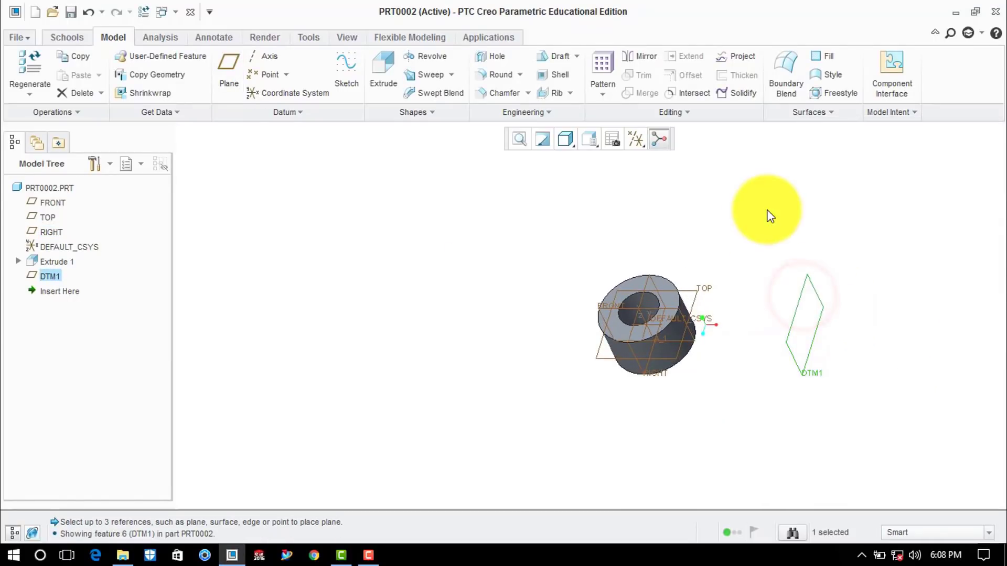
{"action": "left_click", "coordinate": [383, 68]}
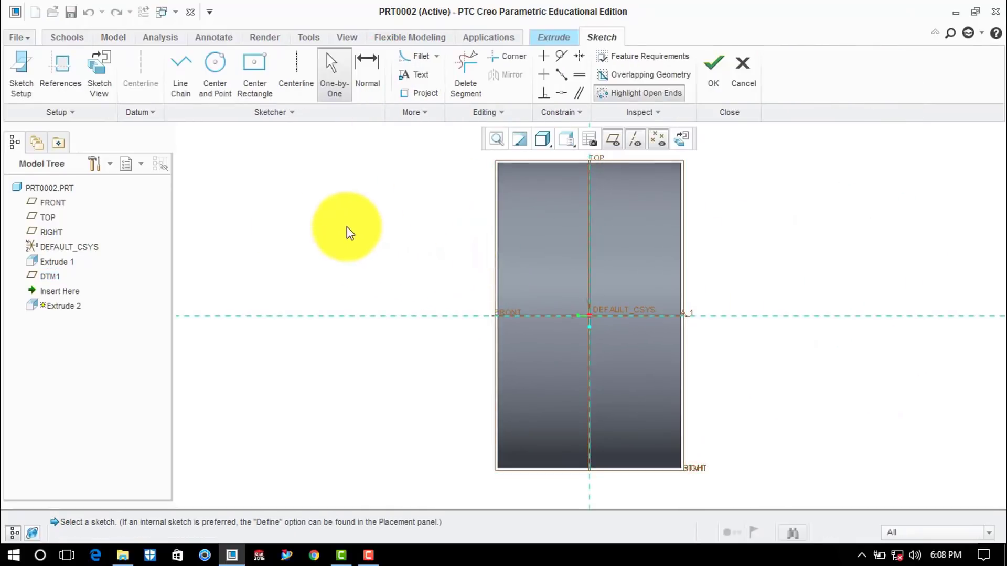
{"action": "left_click", "coordinate": [62, 80]}
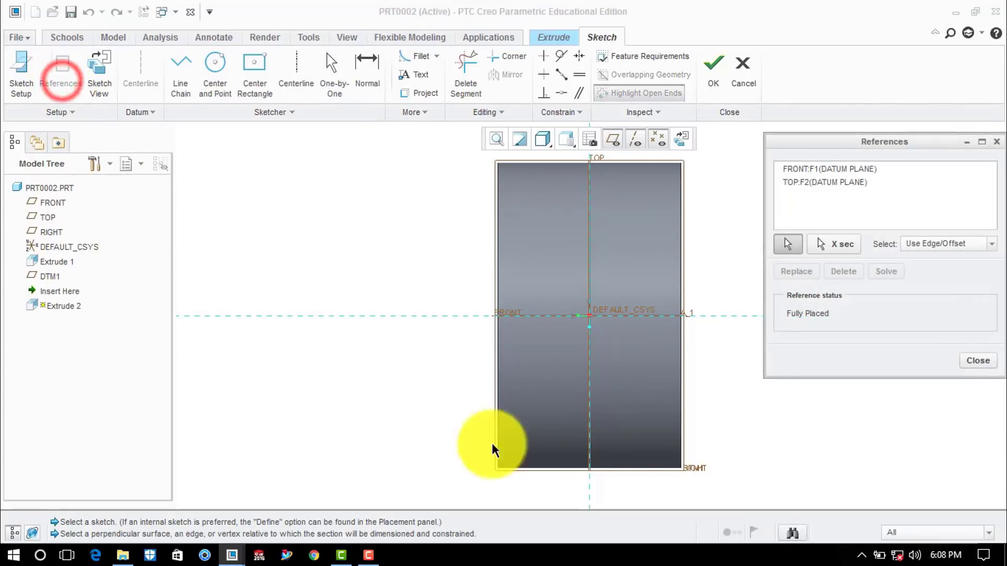
{"action": "left_click", "coordinate": [680, 278]}
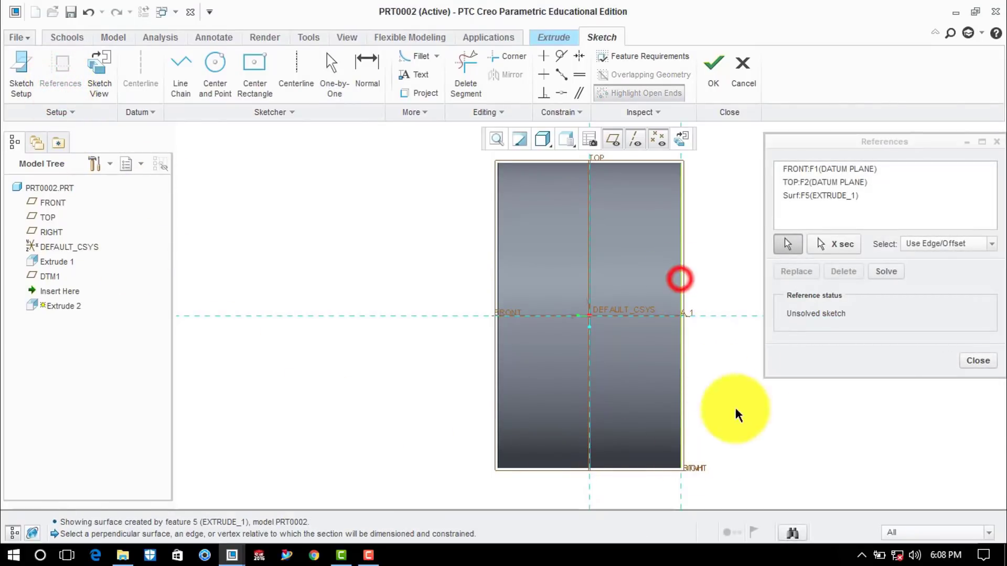
{"action": "left_click", "coordinate": [977, 360]}
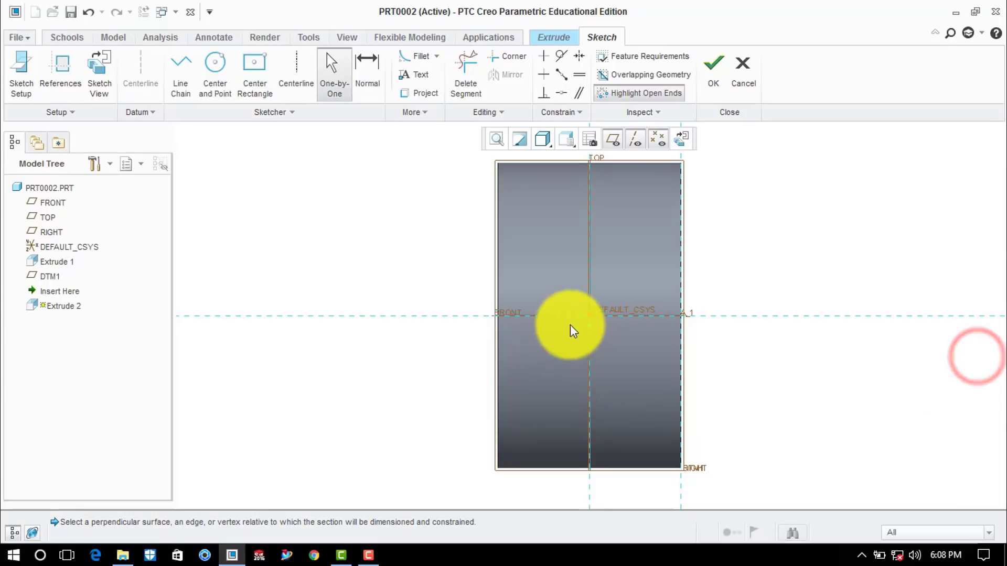
Step: Sketch a circle centred on the origin and reaching the ring's end-face reference, and finish the sketch
{"action": "left_click", "coordinate": [221, 81]}
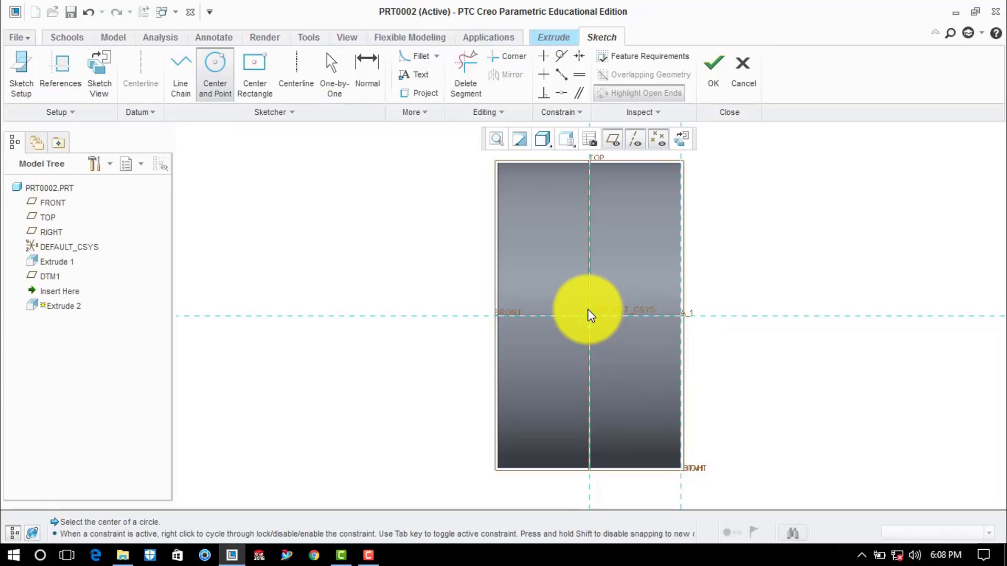
{"action": "left_click", "coordinate": [588, 315]}
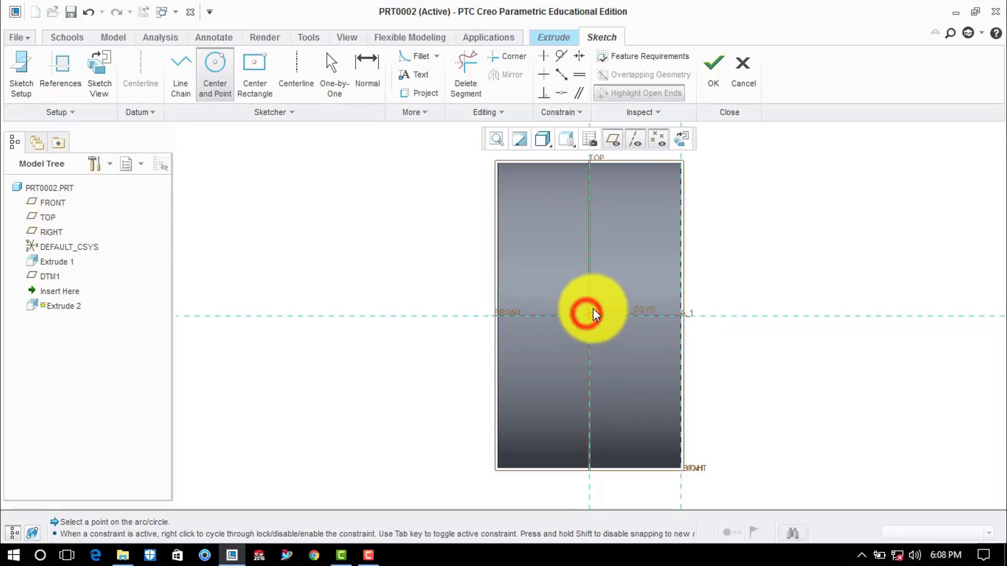
{"action": "left_click", "coordinate": [679, 291]}
{"action": "middle_click", "coordinate": [719, 270]}
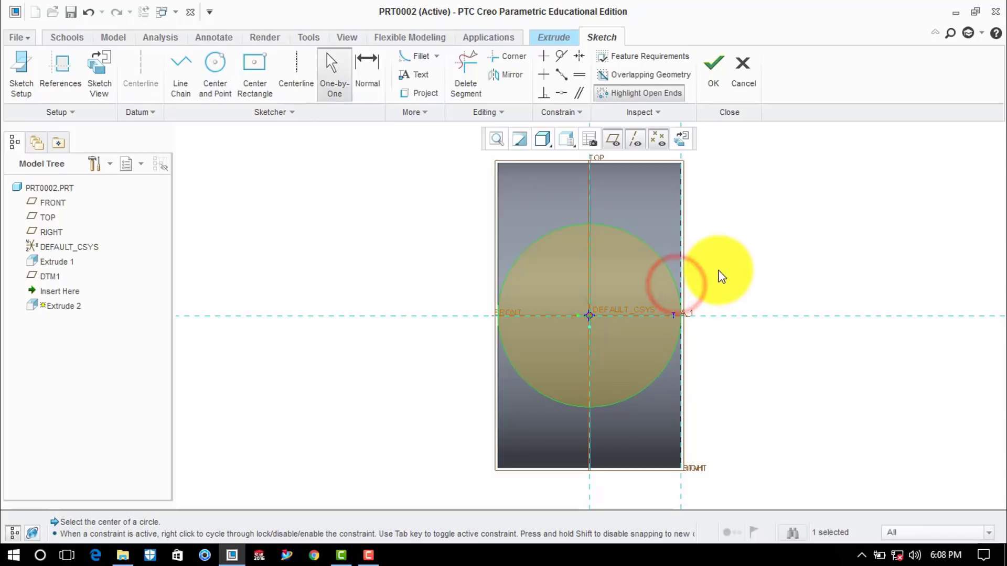
{"action": "left_click", "coordinate": [714, 76]}
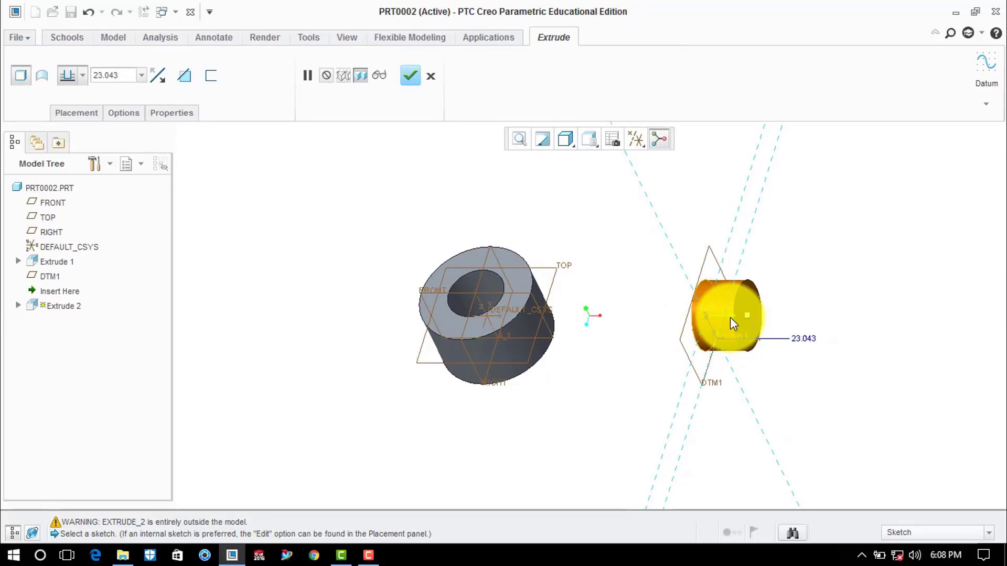
Step: Flip the extrusion towards the ring and extrude the circle up to the next surface to form the rod
{"action": "left_click", "coordinate": [730, 316]}
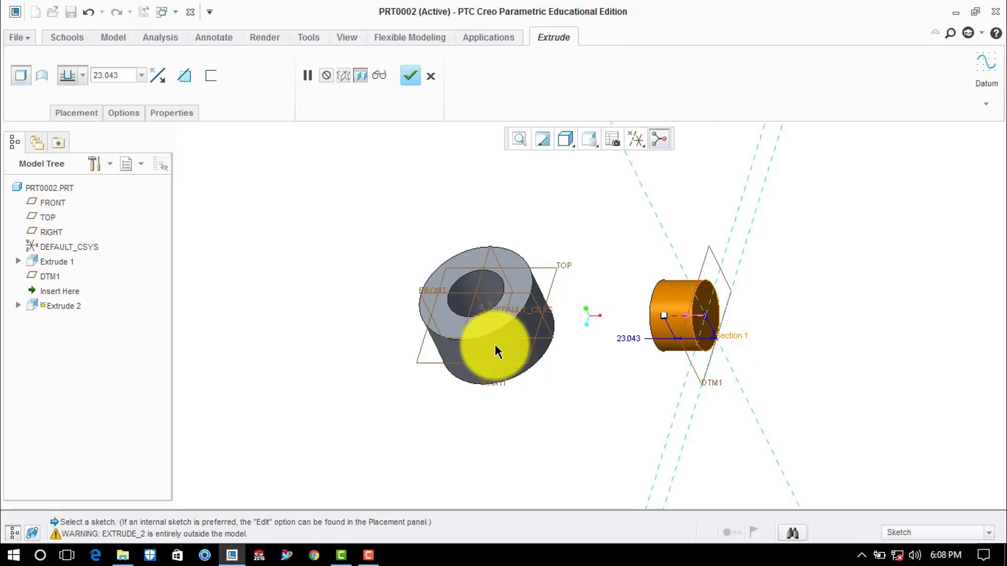
{"action": "left_click", "coordinate": [82, 76]}
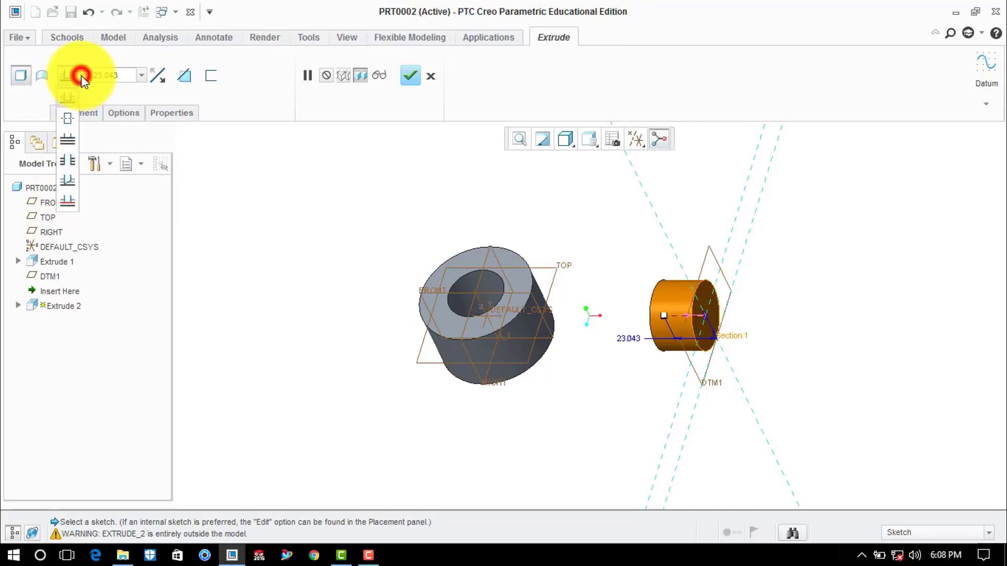
{"action": "left_click", "coordinate": [68, 144]}
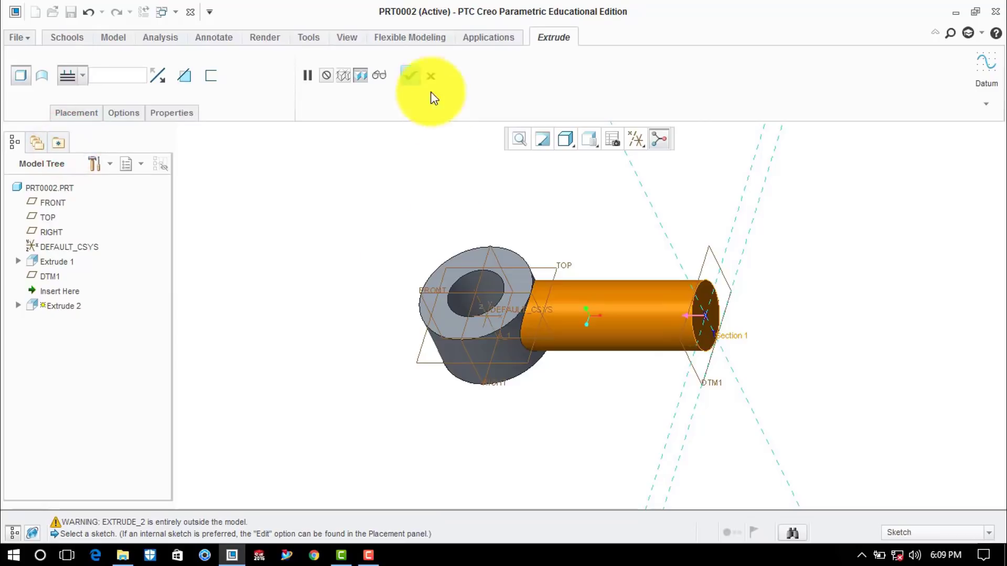
{"action": "left_click", "coordinate": [408, 71]}
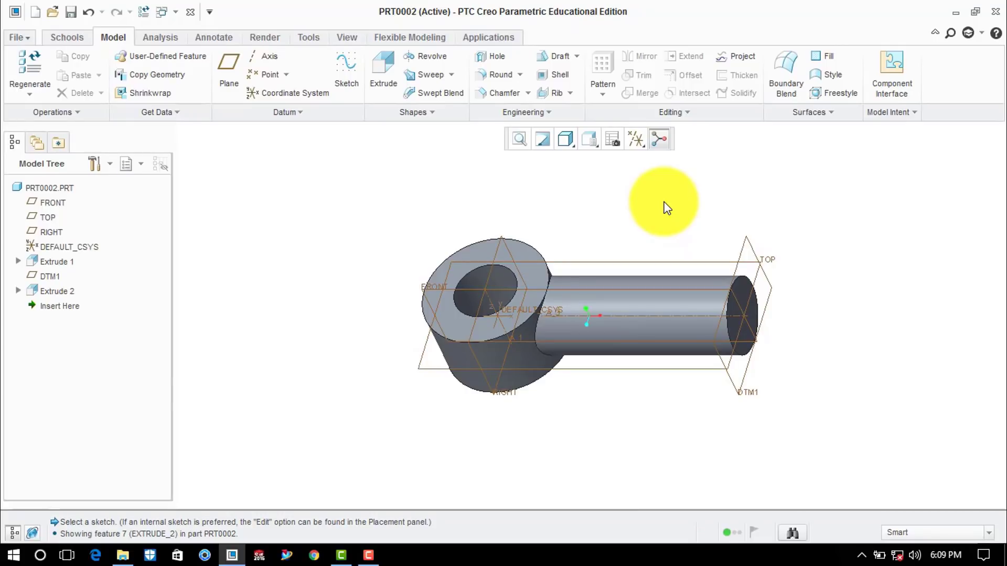
Step: Start an Extrude sketch on the FRONT plane and add the rod's upper silhouette edge and the DTM1 plane as sketch references
{"action": "left_click", "coordinate": [383, 74]}
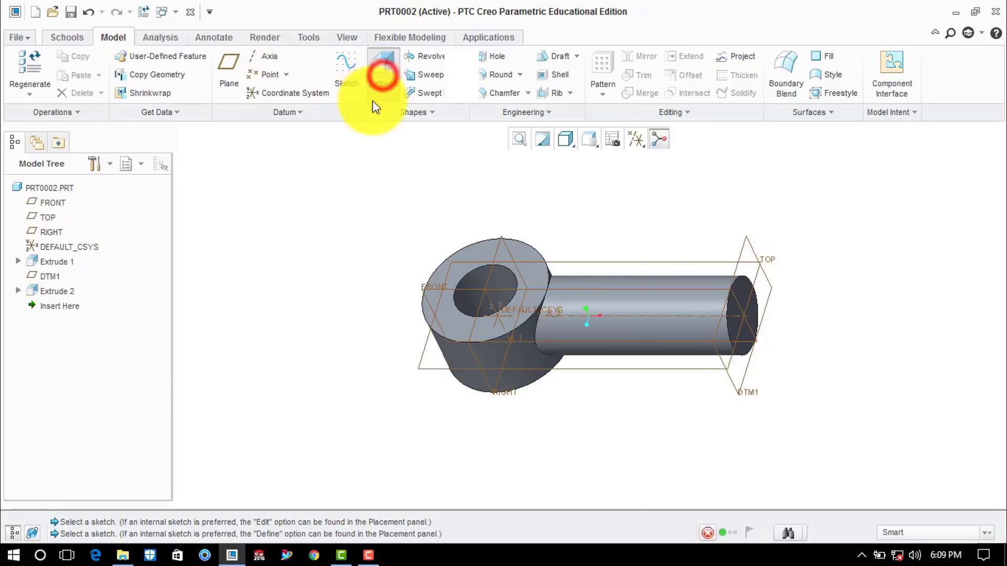
{"action": "left_click", "coordinate": [429, 289]}
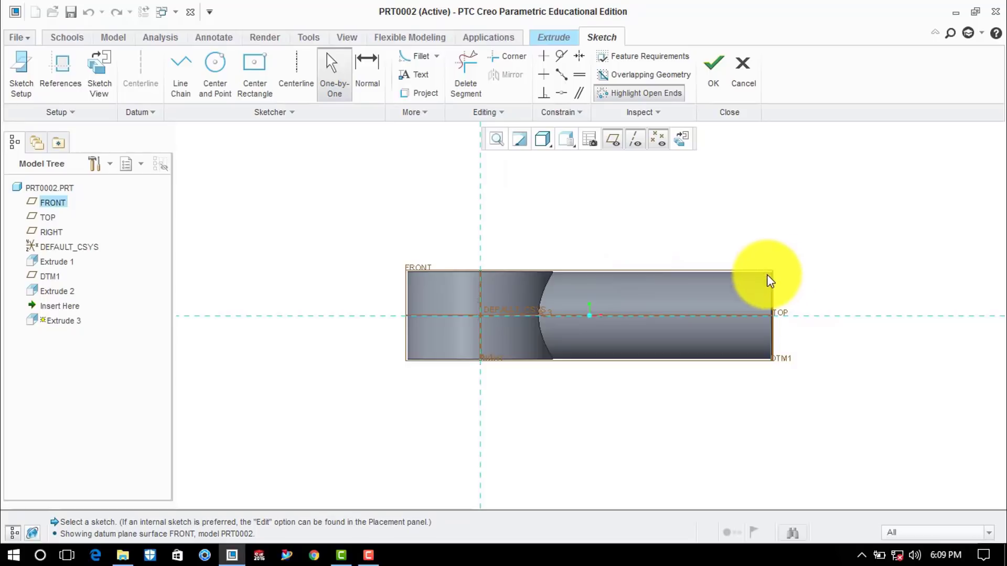
{"action": "left_click", "coordinate": [54, 70]}
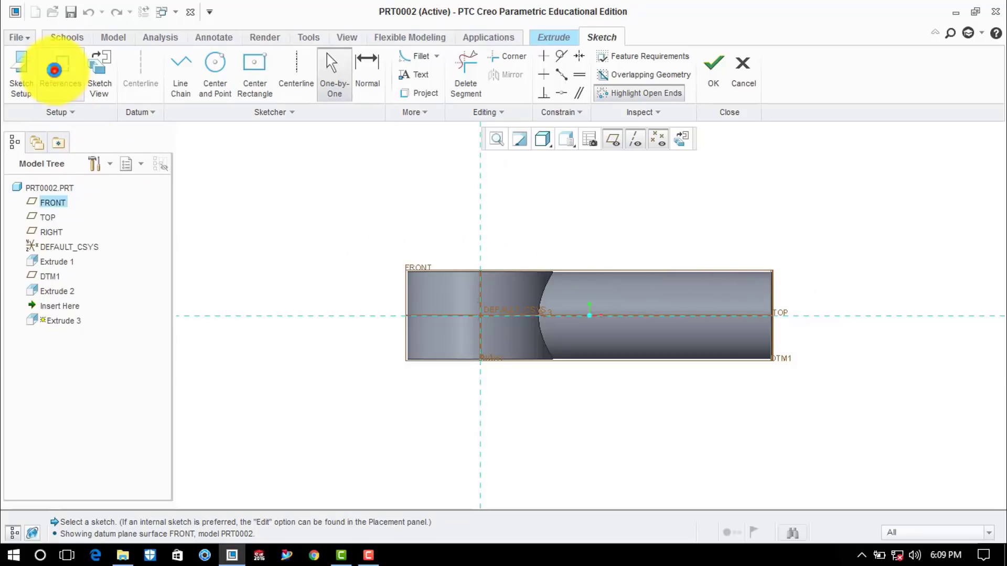
{"action": "left_click", "coordinate": [691, 271]}
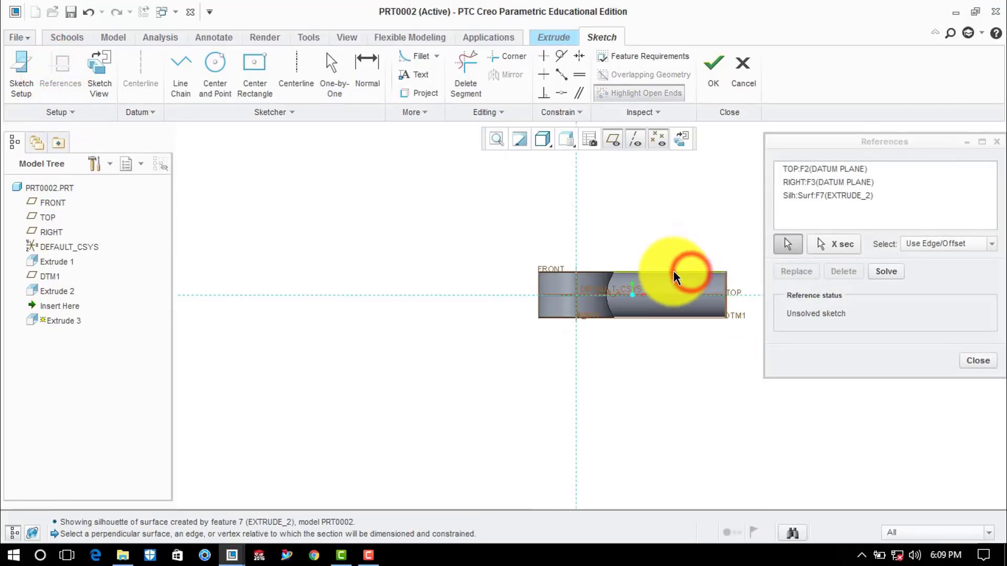
{"action": "scroll", "coordinate": [737, 267], "scroll_direction": "down", "scroll_amount": 5}
{"action": "left_click", "coordinate": [738, 267]}
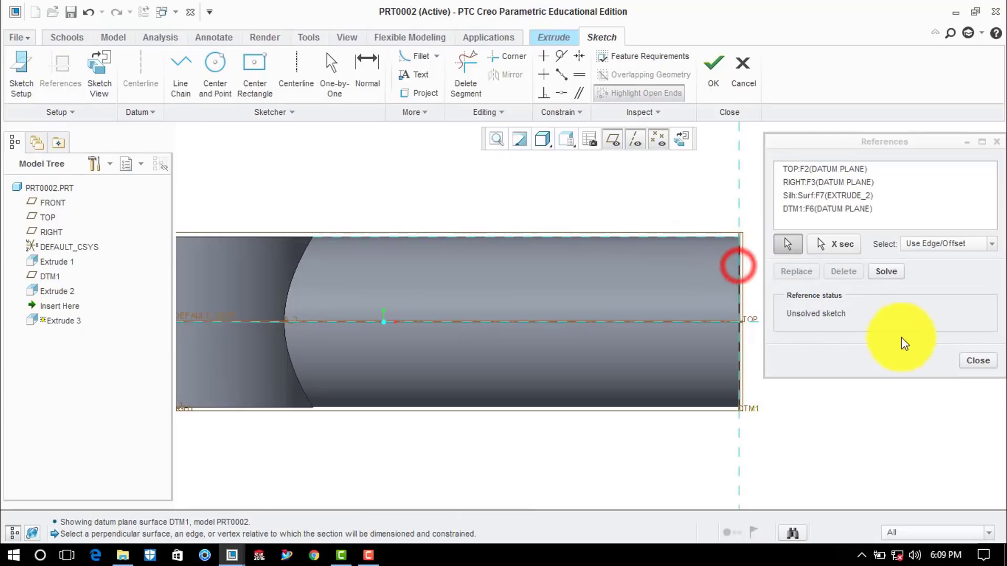
{"action": "left_click", "coordinate": [974, 360]}
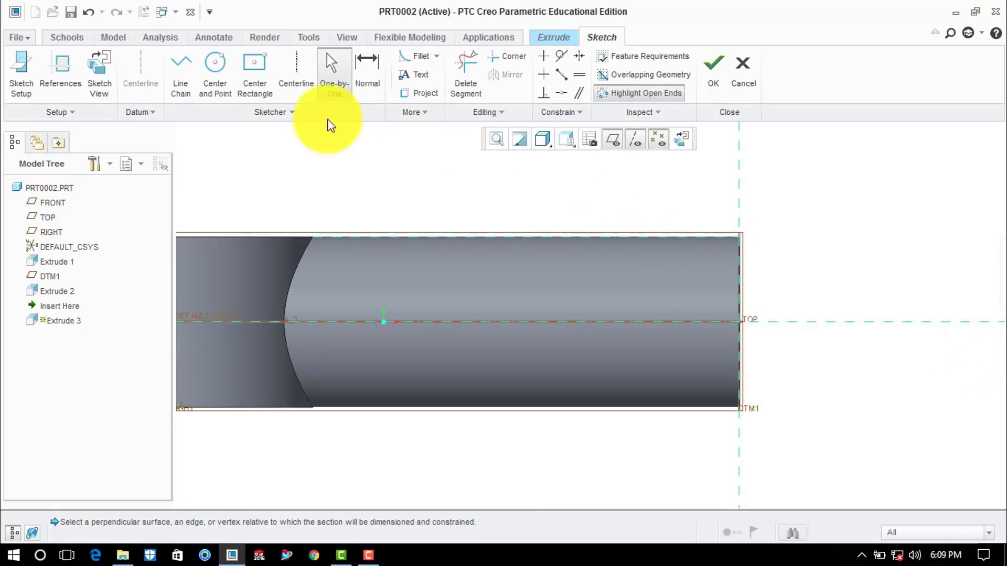
Step: Draw a line chain from the rod's upper end corner, about 6 mm down the end face and about 52 mm horizontally towards the ring
{"action": "left_click", "coordinate": [177, 64]}
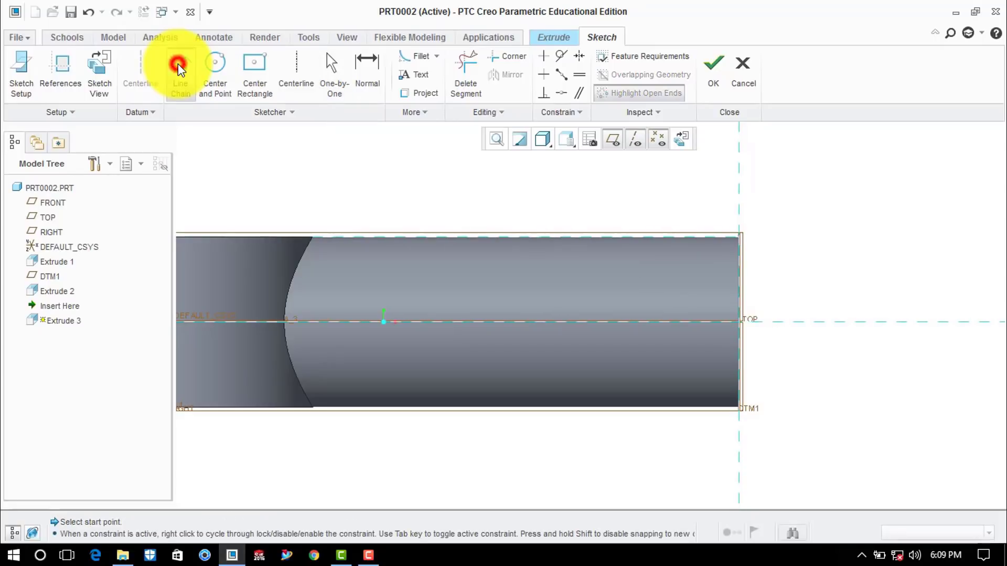
{"action": "left_click", "coordinate": [737, 243]}
{"action": "left_click", "coordinate": [737, 266]}
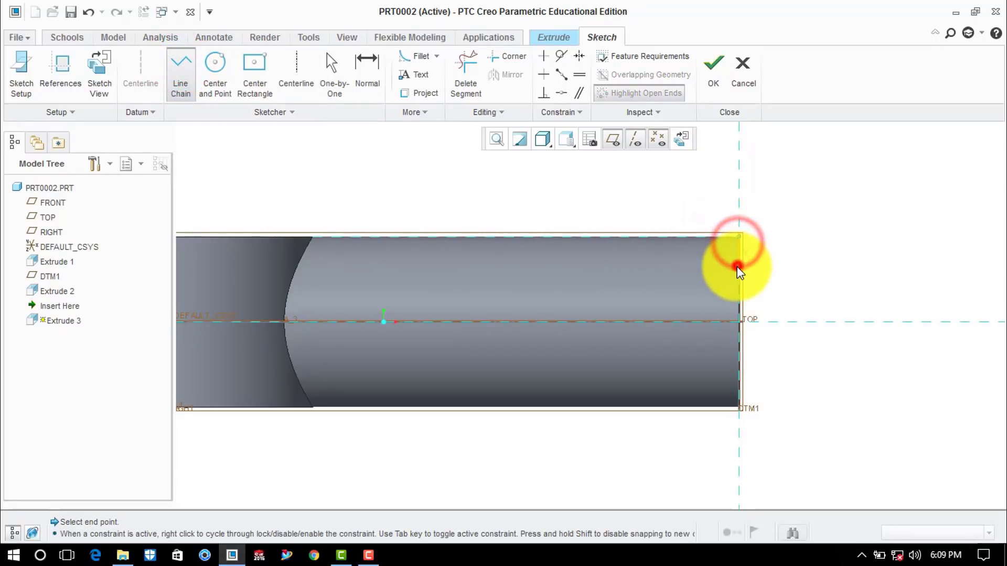
{"action": "left_click", "coordinate": [492, 266]}
{"action": "middle_click", "coordinate": [517, 178]}
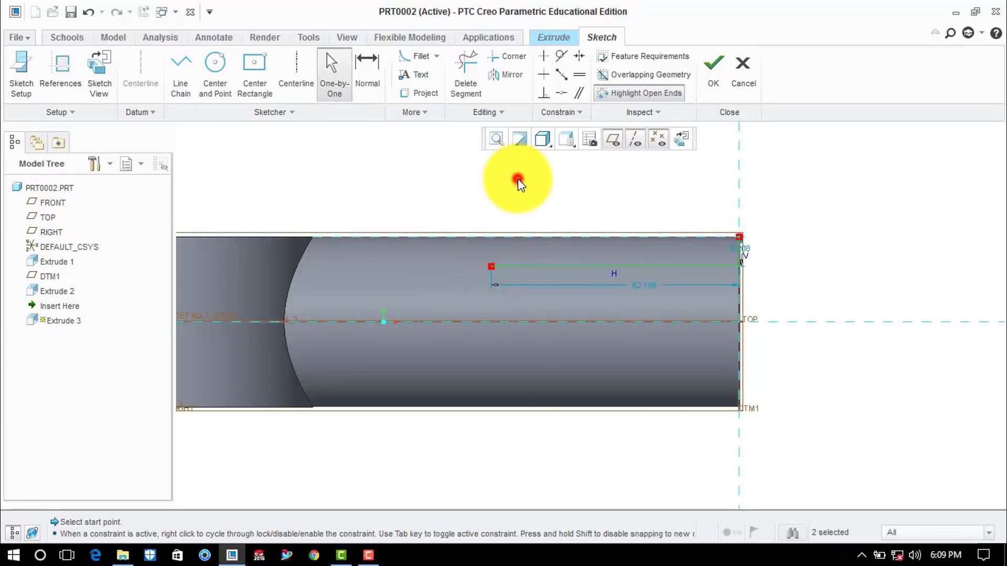
Step: Set the short vertical line to 2 mm and the horizontal line to 38 mm
{"action": "double_click", "coordinate": [745, 249]}
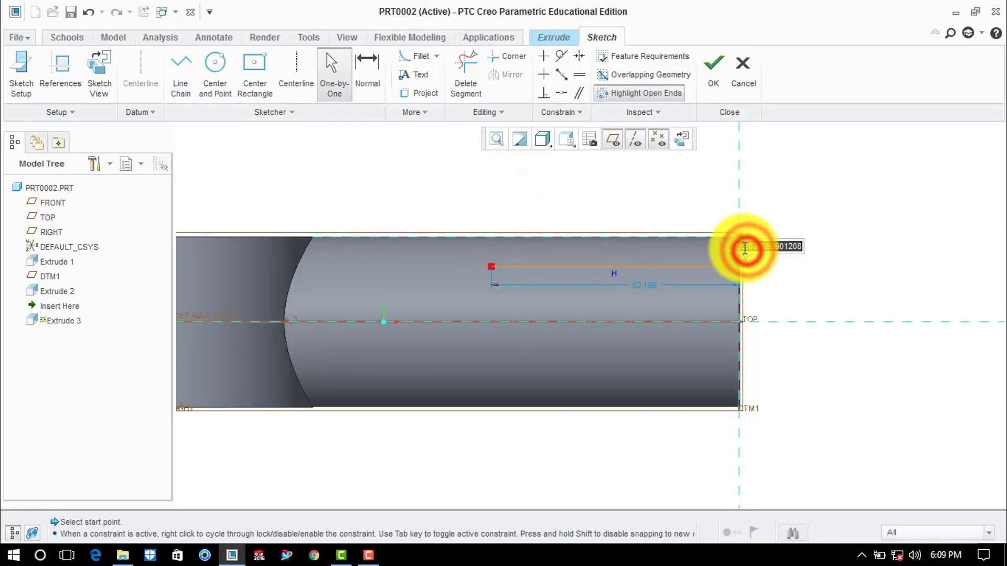
{"action": "type", "text": "2"}
{"action": "key", "text": "Return"}
{"action": "left_click", "coordinate": [794, 221]}
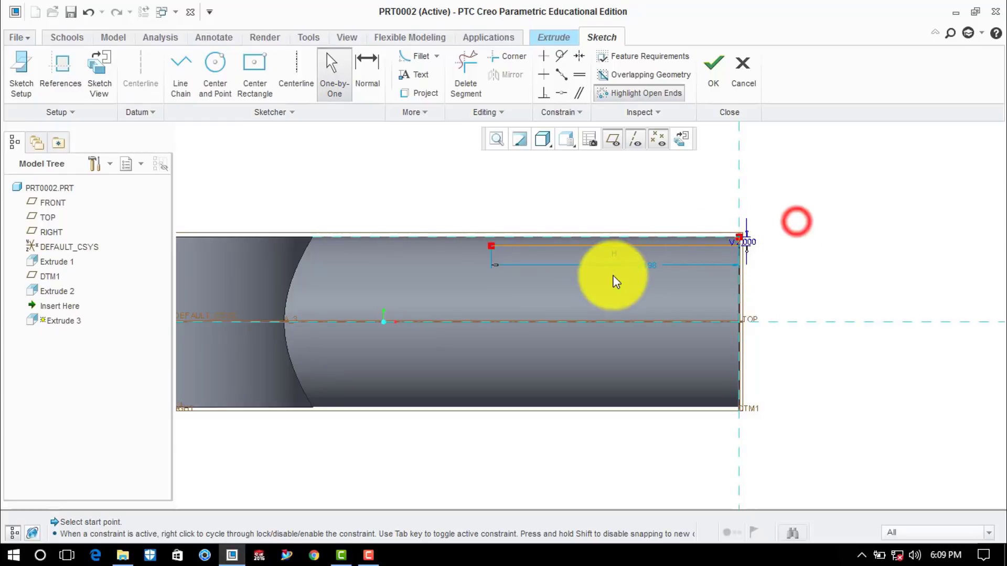
{"action": "double_click", "coordinate": [649, 265]}
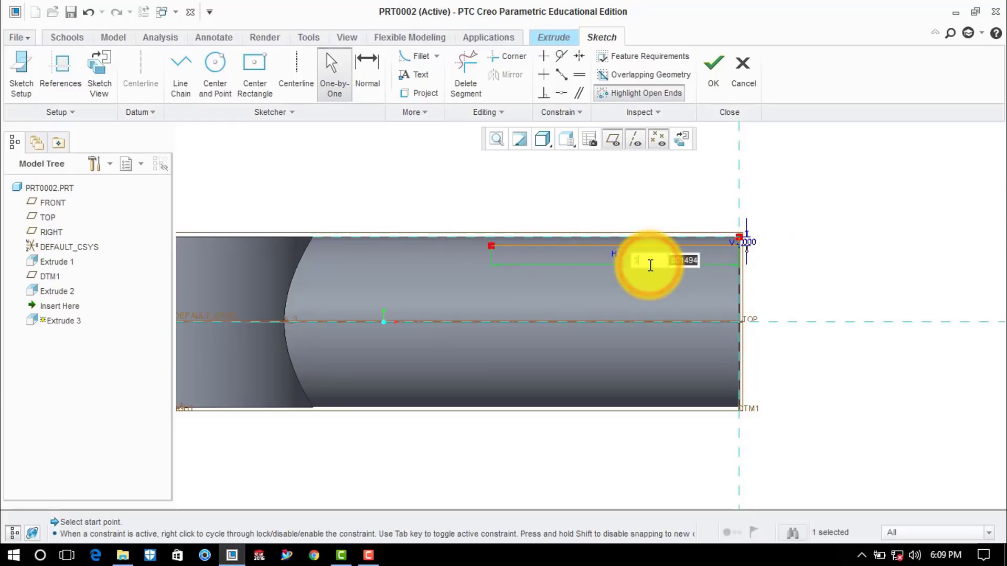
{"action": "type", "text": "38"}
{"action": "key", "text": "Return"}
{"action": "left_click", "coordinate": [822, 209]}
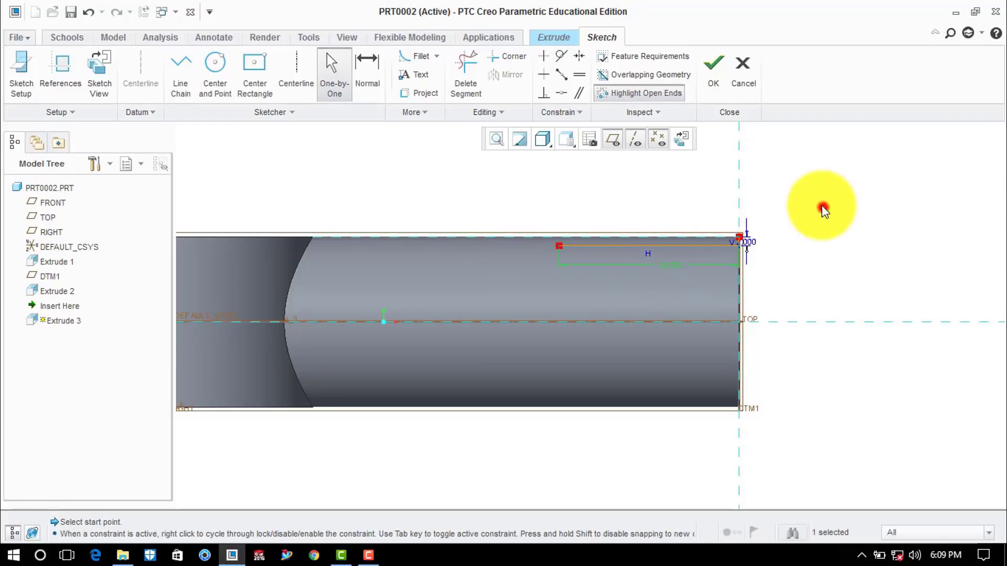
Step: Sketch a circle about 20 mm in diameter above the rod, near the inner end of the horizontal line
{"action": "scroll", "coordinate": [621, 187], "scroll_direction": "down", "scroll_amount": 2}
{"action": "scroll", "coordinate": [572, 168], "scroll_direction": "down", "scroll_amount": 1}
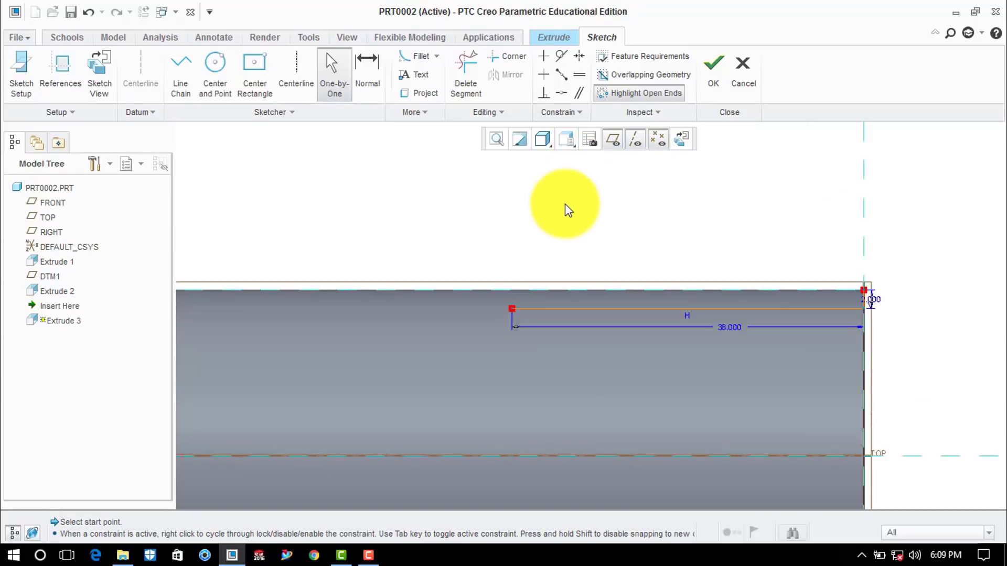
{"action": "middle_click_drag", "start_coordinate": [564, 220], "coordinate": [546, 254]}
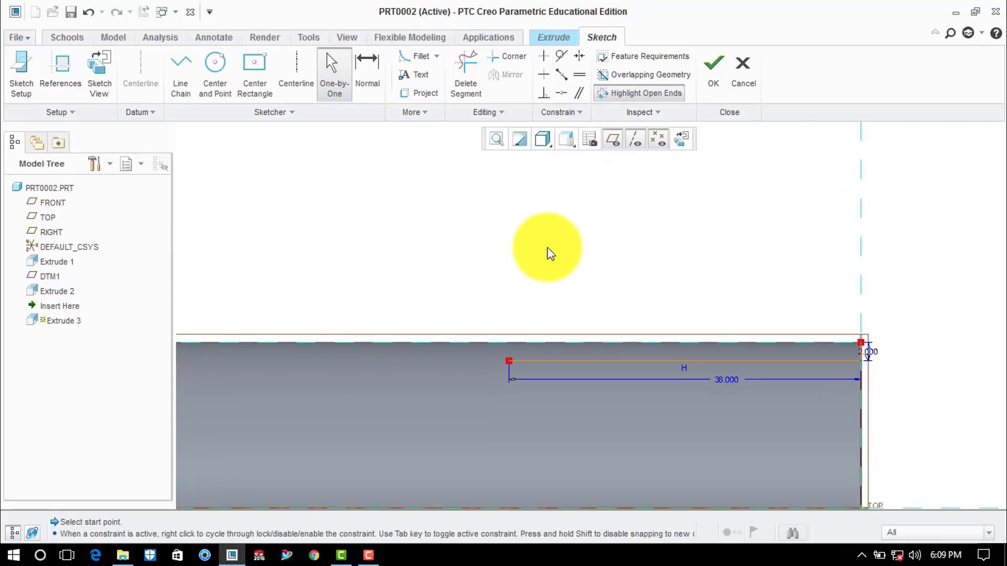
{"action": "left_click", "coordinate": [212, 67]}
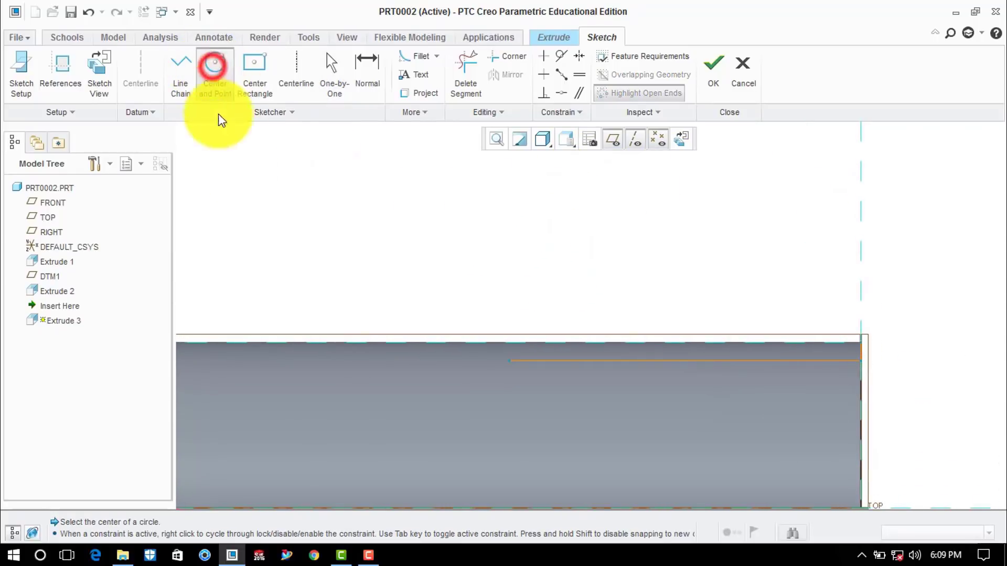
{"action": "left_click", "coordinate": [502, 215]}
{"action": "left_click", "coordinate": [566, 279]}
{"action": "middle_click", "coordinate": [618, 231]}
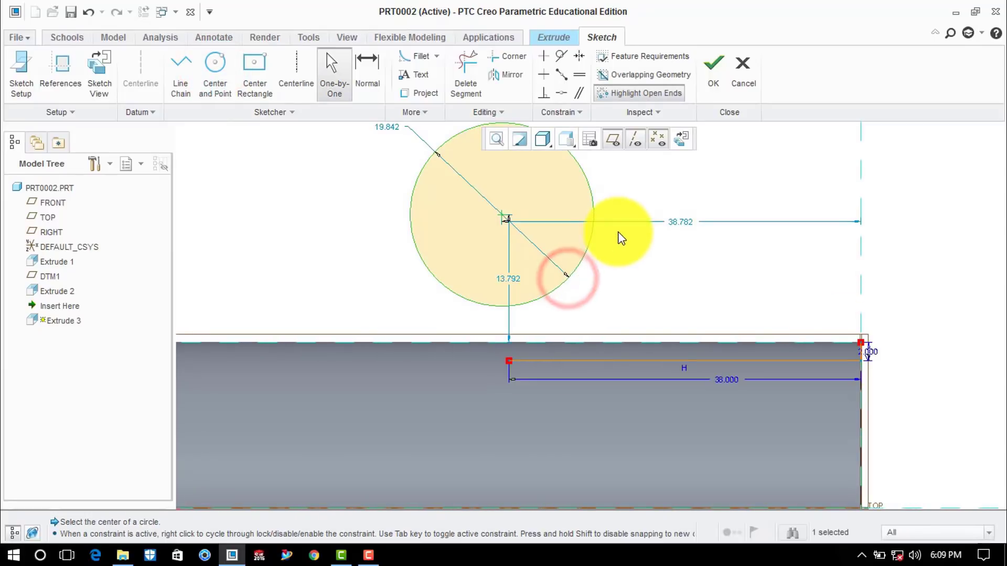
{"action": "left_click", "coordinate": [618, 236]}
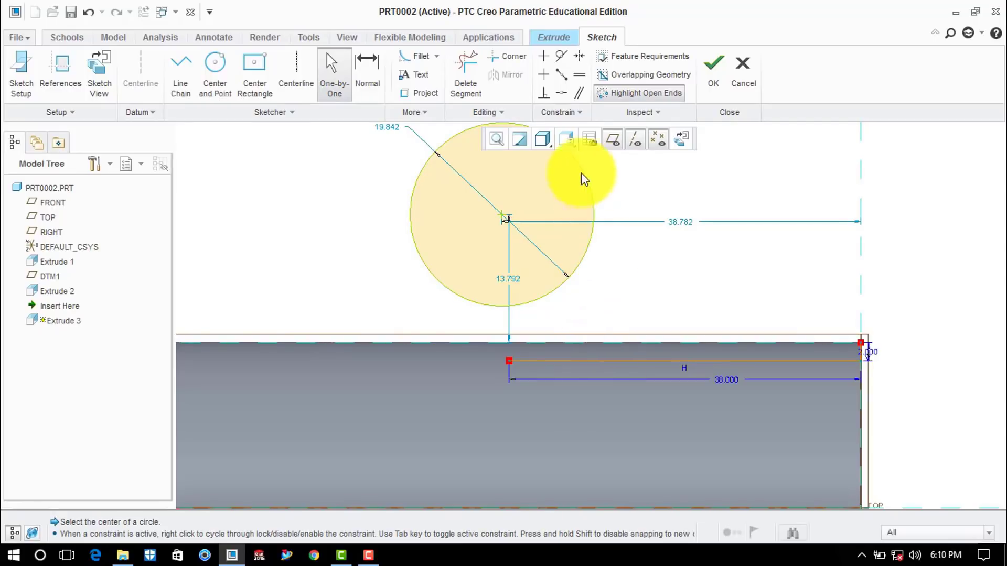
Step: Make the circle tangent to the horizontal line and set its centre 38 mm from the DTM1 plane
{"action": "left_click", "coordinate": [561, 57]}
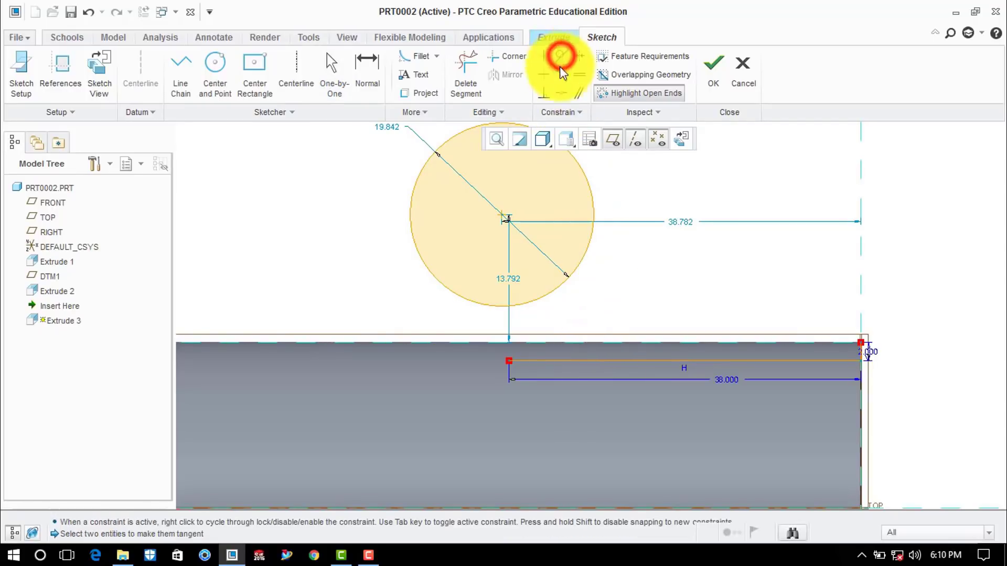
{"action": "left_click", "coordinate": [591, 184]}
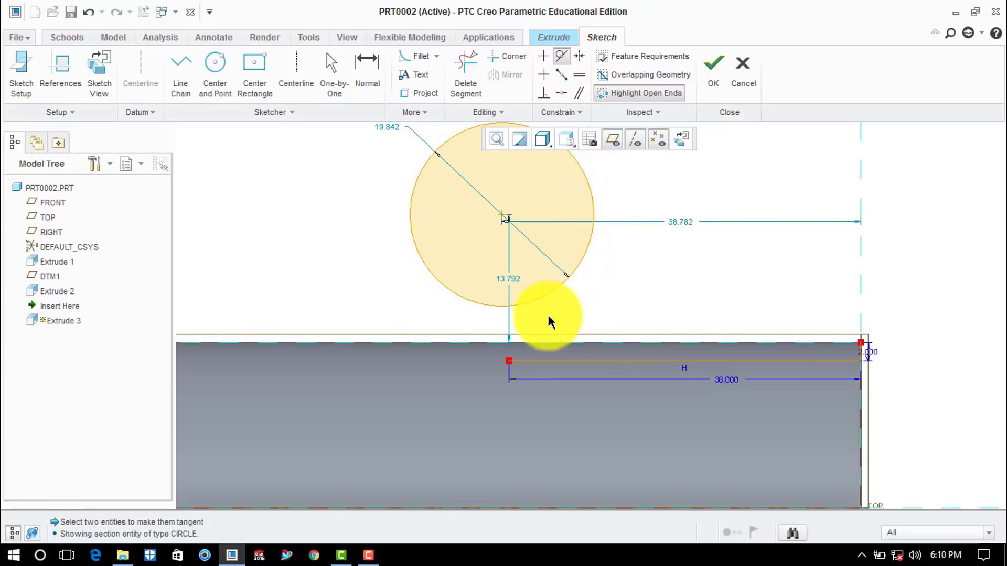
{"action": "left_click", "coordinate": [533, 357]}
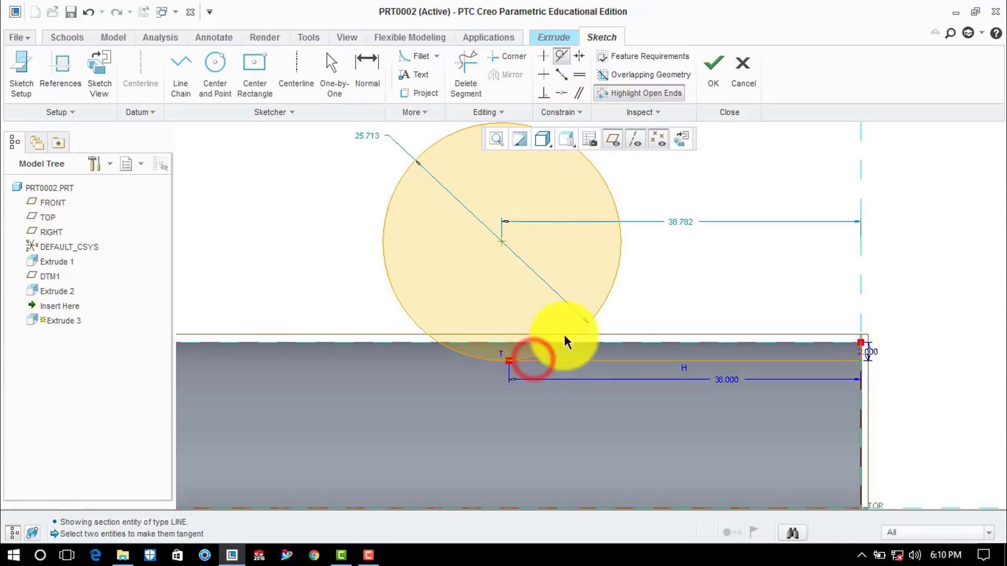
{"action": "middle_click", "coordinate": [678, 268]}
{"action": "left_click", "coordinate": [677, 266]}
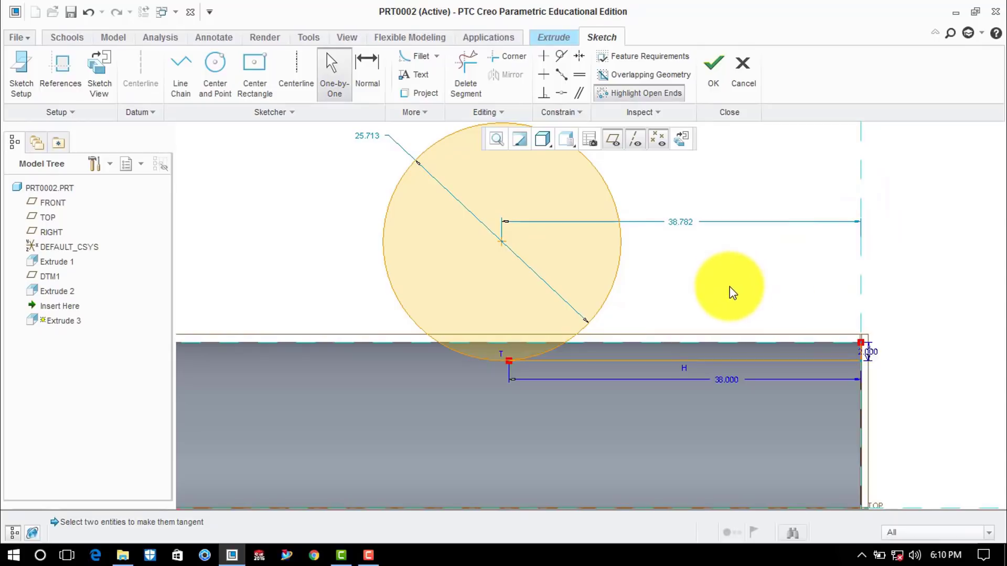
{"action": "double_click", "coordinate": [676, 221]}
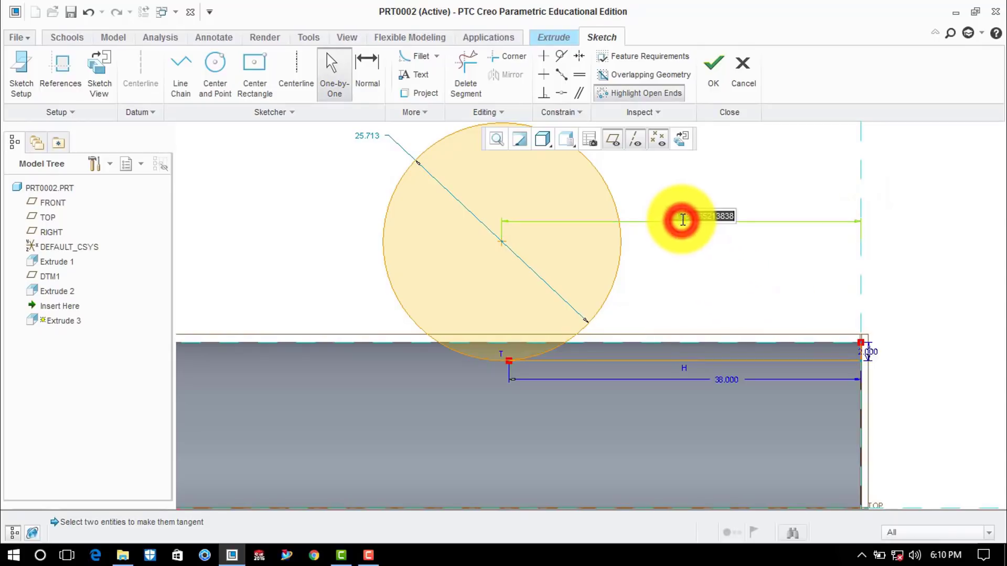
{"action": "type", "text": "38"}
{"action": "key", "text": "Return"}
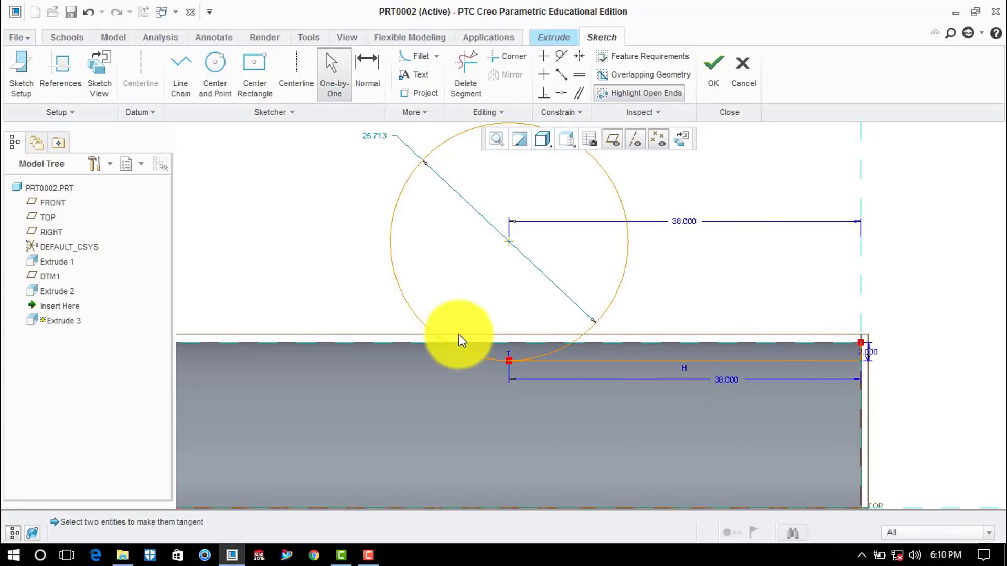
Step: Draw a horizontal line along the rod's upper edge from the end corner to the circle's far side
{"action": "left_click", "coordinate": [189, 62]}
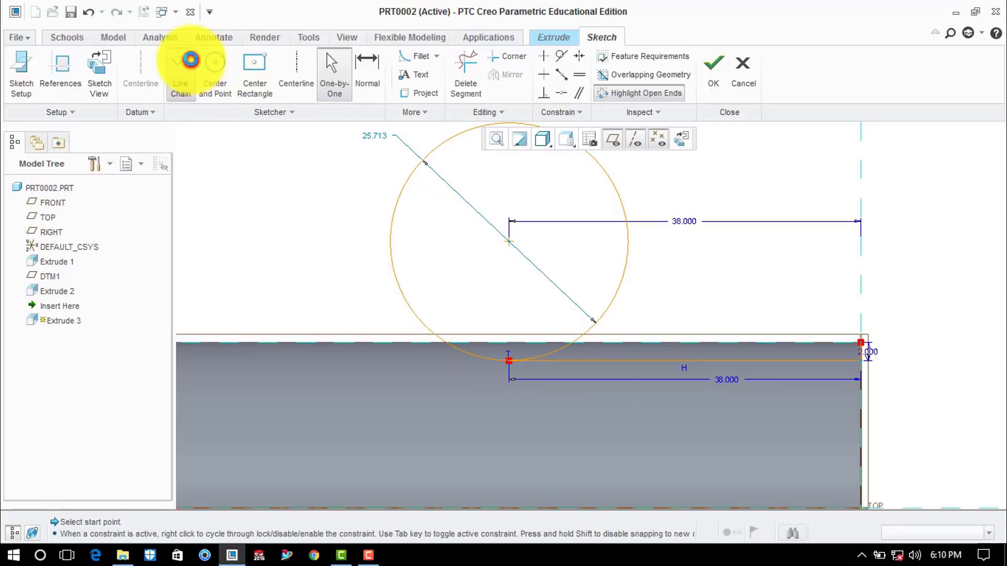
{"action": "left_click", "coordinate": [859, 345]}
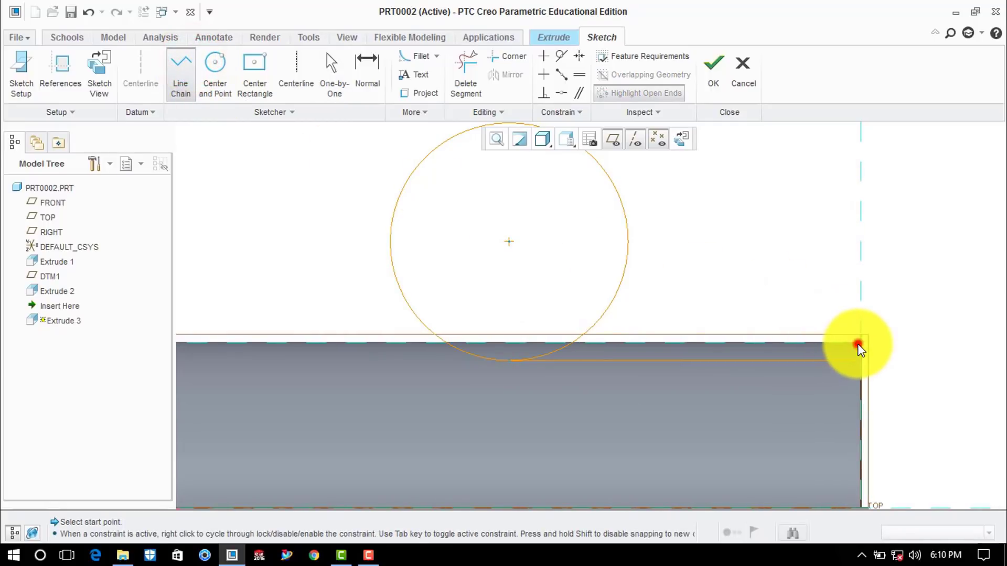
{"action": "left_click", "coordinate": [449, 342]}
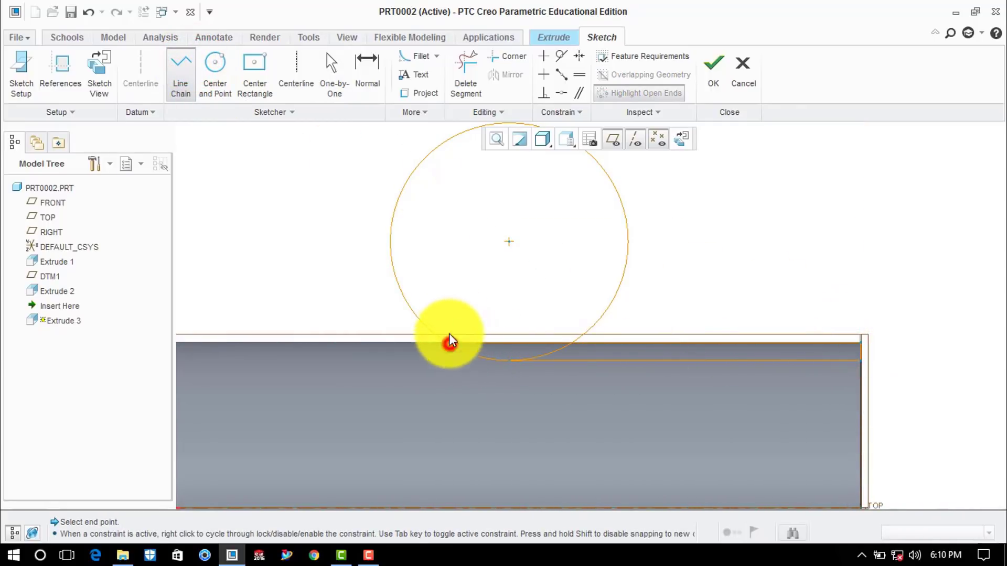
{"action": "middle_click", "coordinate": [460, 265]}
{"action": "left_click", "coordinate": [459, 266]}
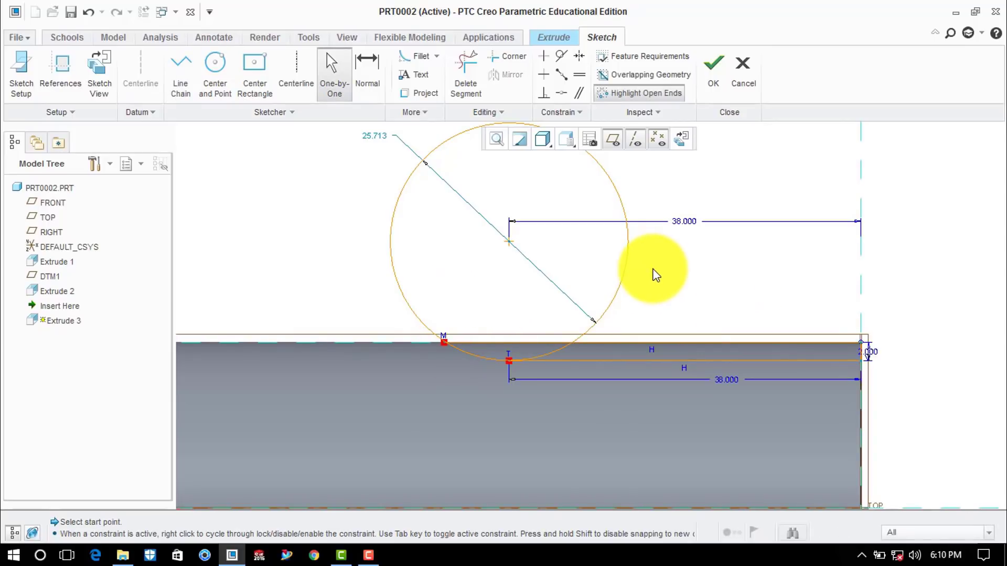
Step: Set the circle's diameter to 30 mm
{"action": "scroll", "coordinate": [543, 258], "scroll_direction": "up", "scroll_amount": 1}
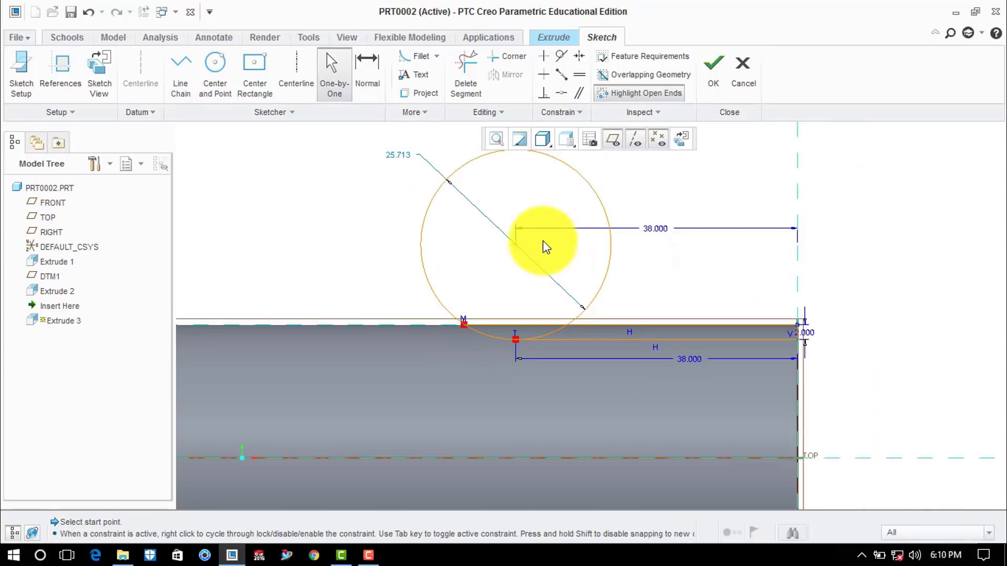
{"action": "middle_click_drag", "start_coordinate": [532, 235], "coordinate": [538, 260], "text": "shift"}
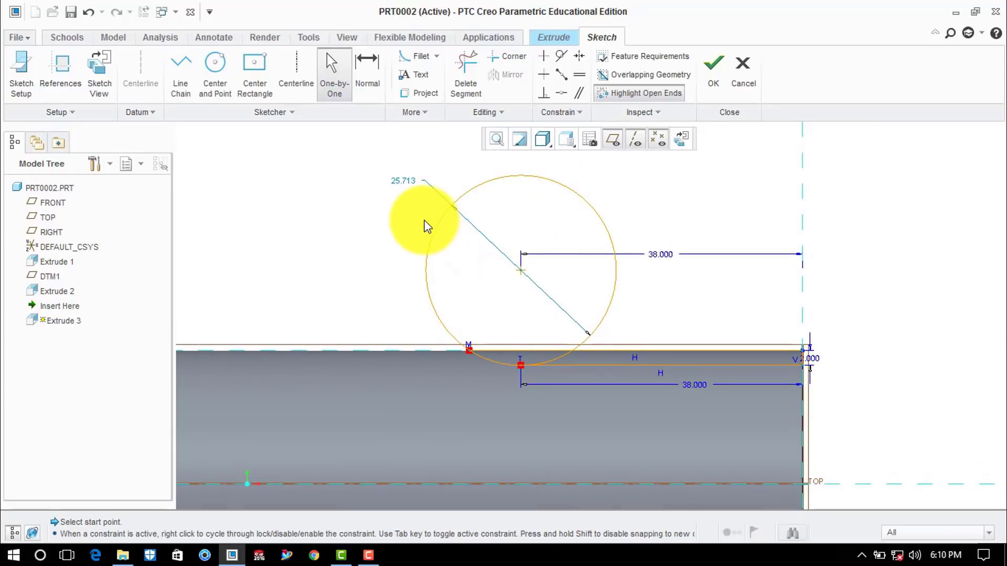
{"action": "double_click", "coordinate": [413, 181]}
{"action": "type", "text": "30"}
{"action": "key", "text": "Return"}
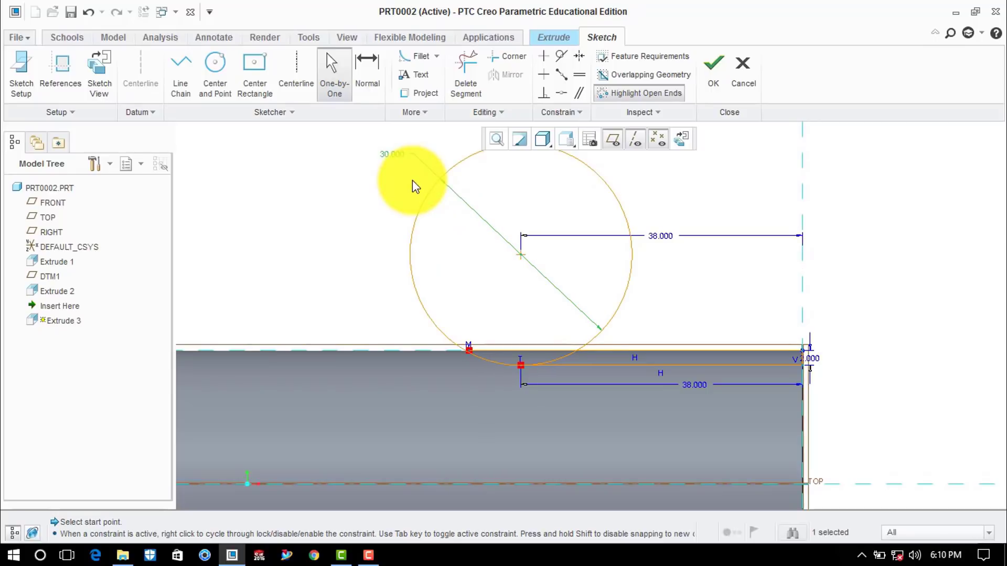
{"action": "left_click", "coordinate": [353, 191]}
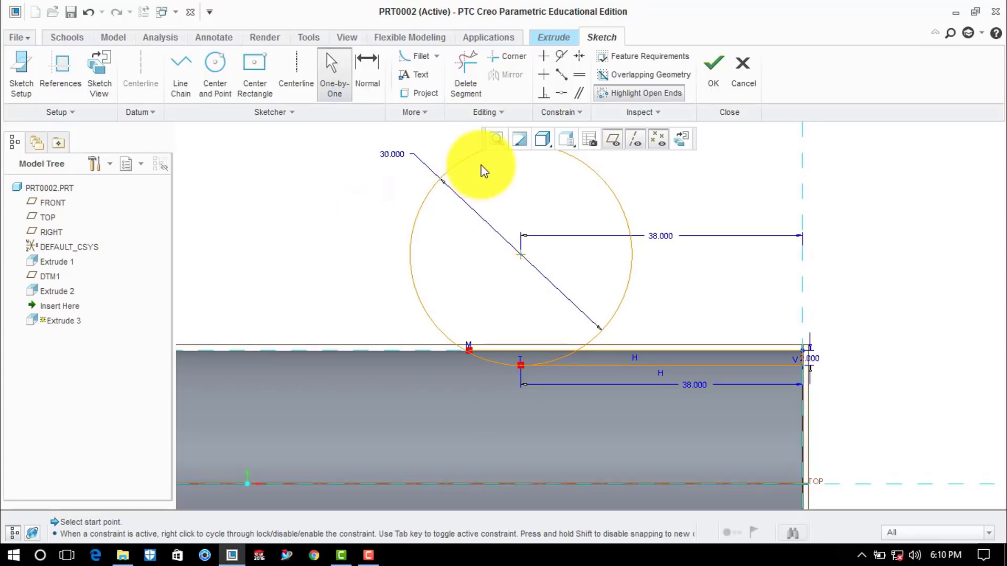
Step: Trim the circle with Delete Segment, keeping only the arc between the horizontal line's tangent point and the rod's upper edge
{"action": "left_click", "coordinate": [467, 67]}
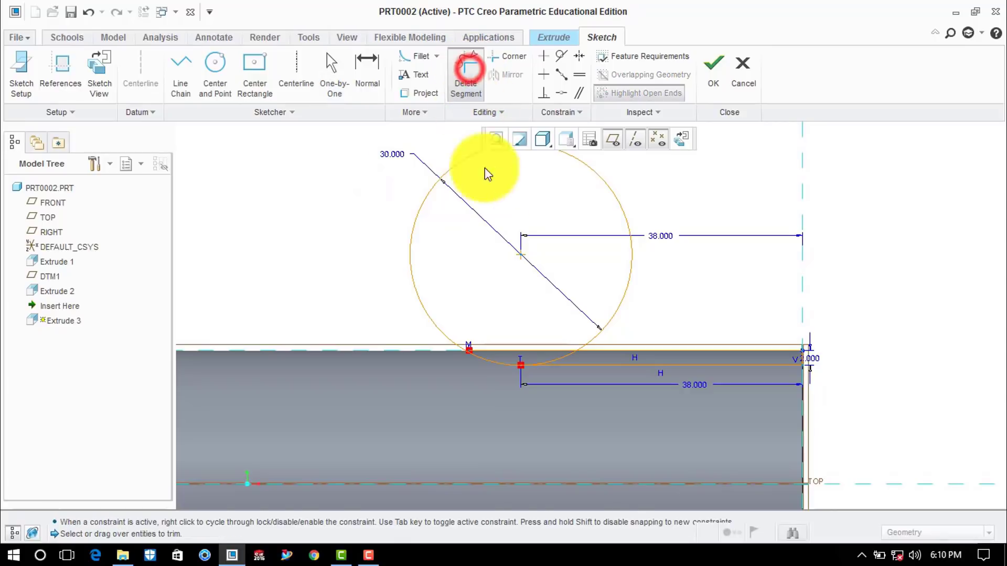
{"action": "left_click", "coordinate": [564, 363]}
{"action": "left_click", "coordinate": [606, 322]}
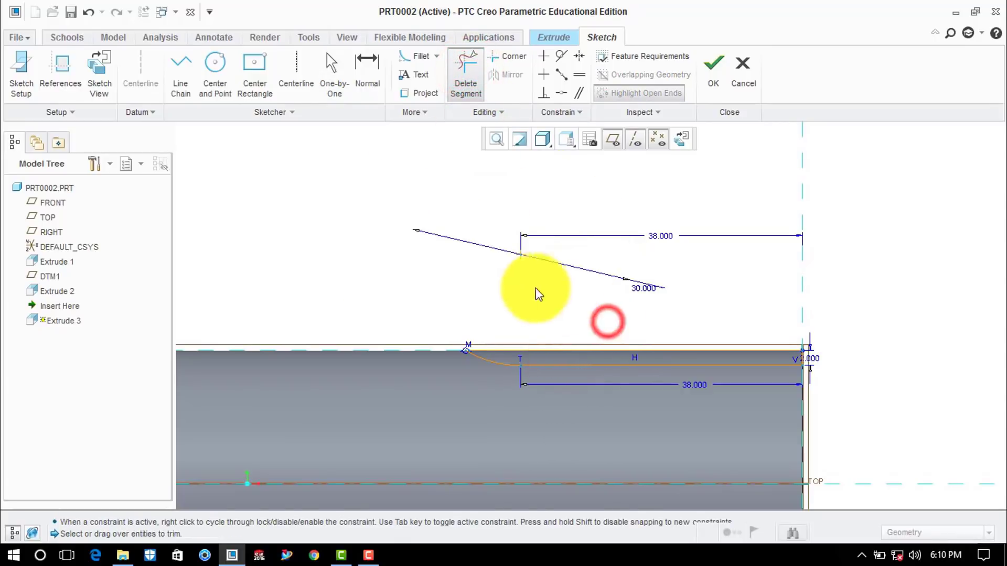
{"action": "middle_click", "coordinate": [423, 287]}
{"action": "scroll", "coordinate": [462, 367], "scroll_direction": "down", "scroll_amount": 4}
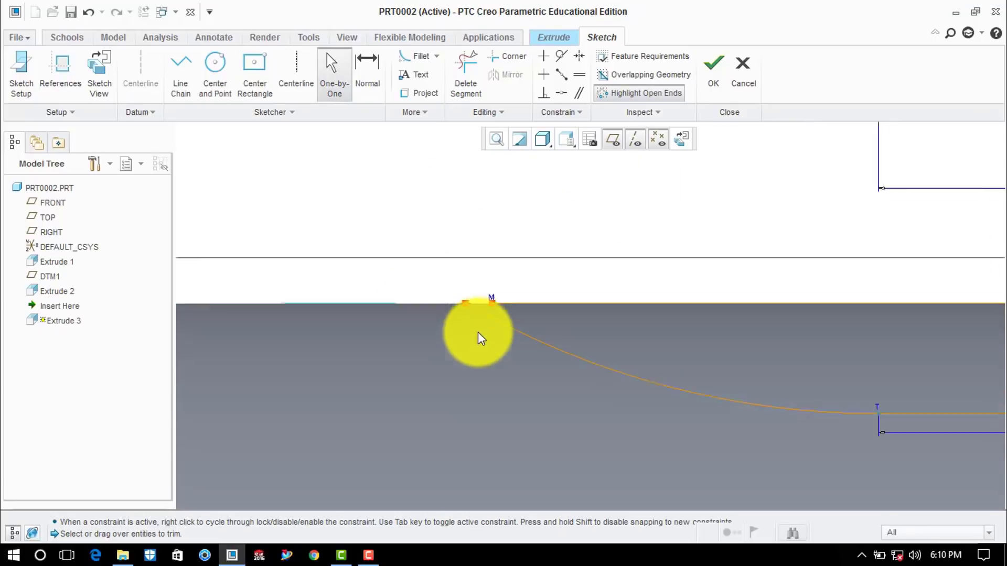
Step: Close the profile's open gap with a short line along the rod's upper edge from the arc's end to the existing line's end
{"action": "scroll", "coordinate": [487, 300], "scroll_direction": "down", "scroll_amount": 4}
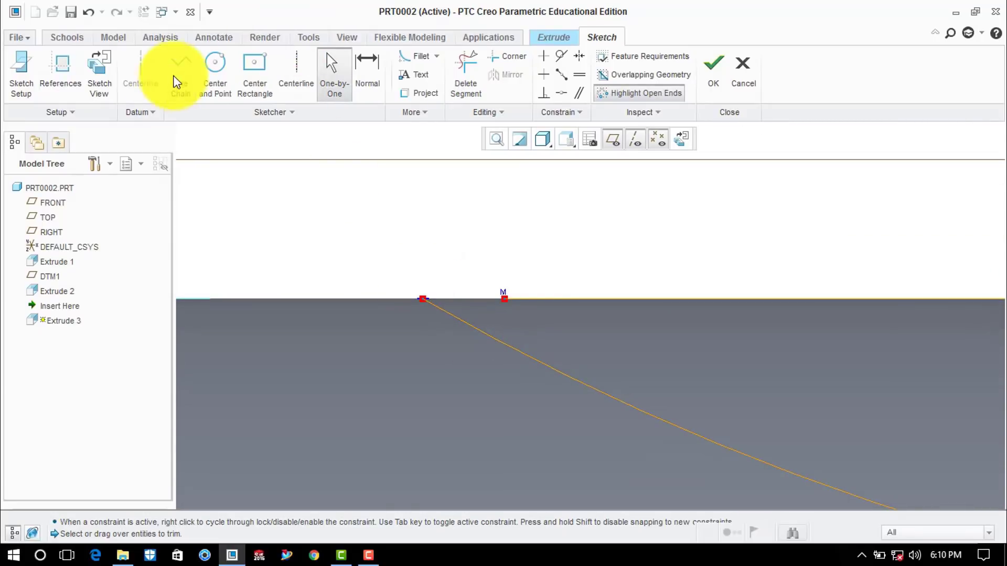
{"action": "left_click", "coordinate": [180, 79]}
{"action": "left_click", "coordinate": [424, 299]}
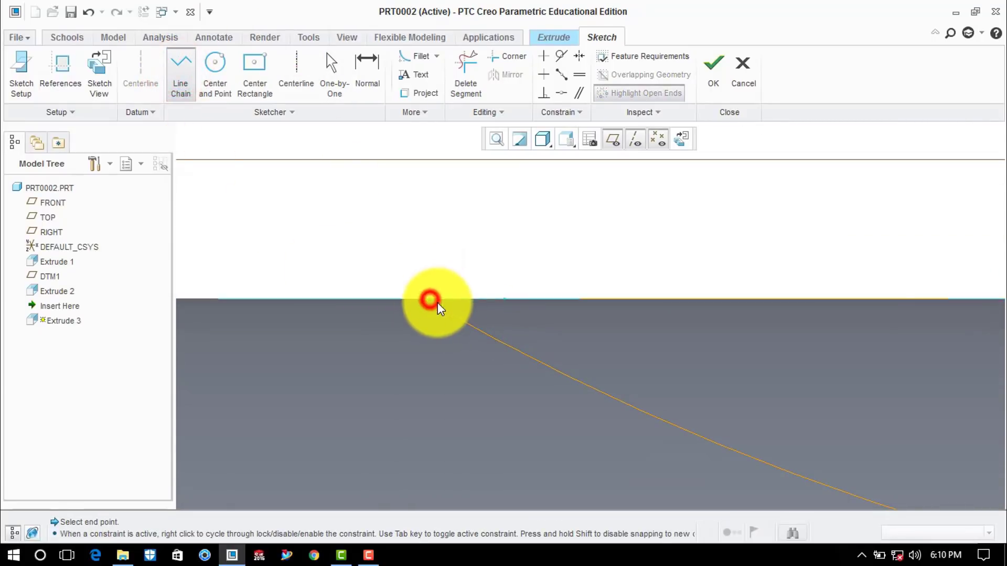
{"action": "left_click", "coordinate": [503, 299]}
{"action": "middle_click", "coordinate": [490, 238]}
{"action": "middle_click", "coordinate": [488, 239]}
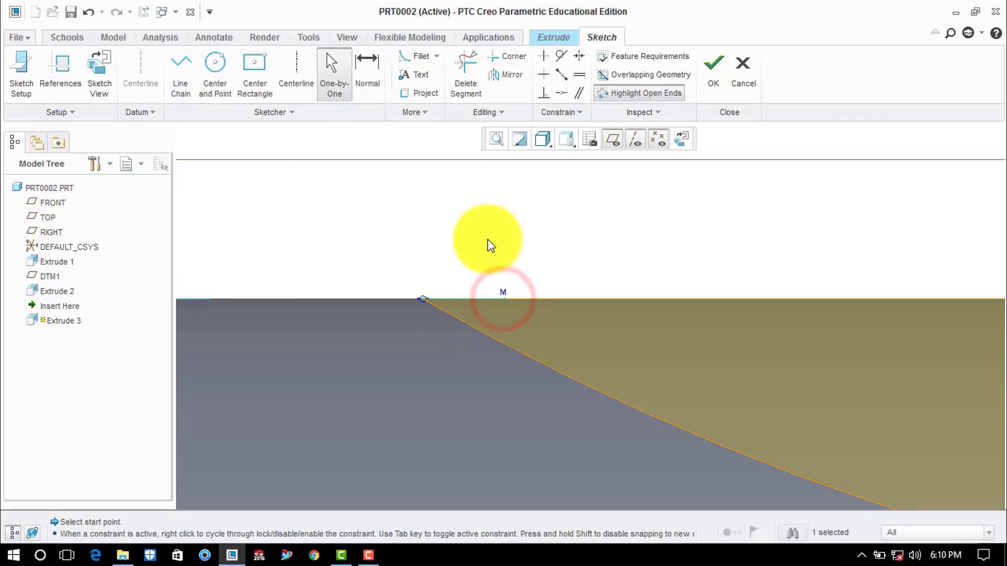
Step: Finish the sketch and extrude it as a material-removing cut, symmetric about the sketch plane, with a depth of 41.379
{"action": "scroll", "coordinate": [488, 242], "scroll_direction": "up", "scroll_amount": 3}
{"action": "scroll", "coordinate": [447, 268], "scroll_direction": "up", "scroll_amount": 3}
{"action": "scroll", "coordinate": [499, 262], "scroll_direction": "up", "scroll_amount": 2}
{"action": "scroll", "coordinate": [625, 251], "scroll_direction": "up", "scroll_amount": 2}
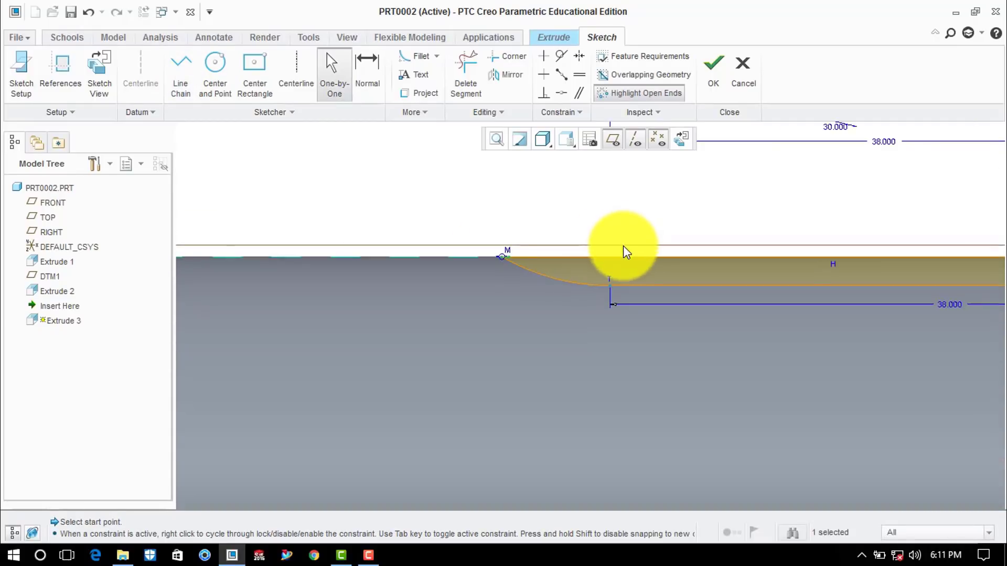
{"action": "middle_click_drag", "start_coordinate": [703, 262], "coordinate": [577, 309], "text": "shift"}
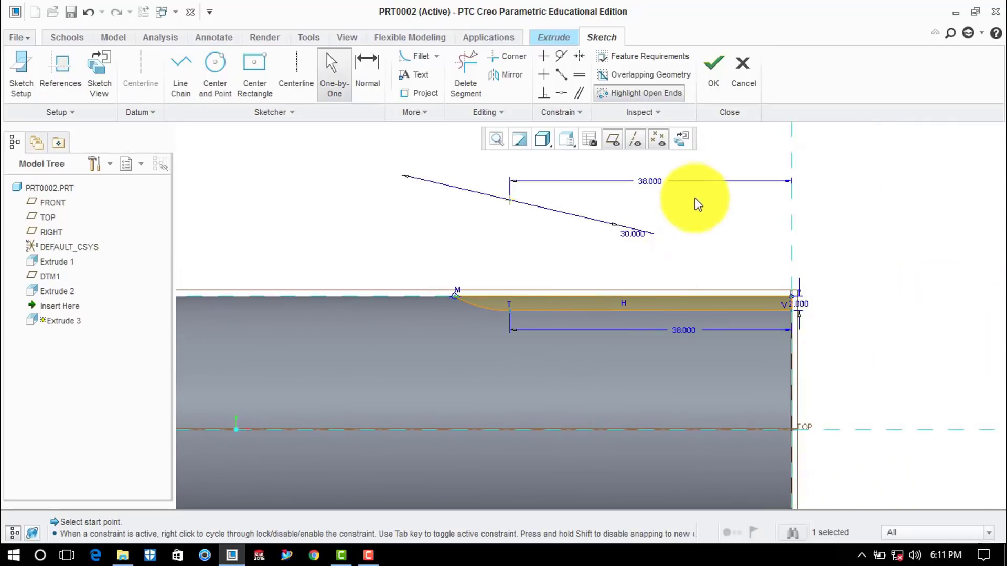
{"action": "left_click", "coordinate": [711, 77]}
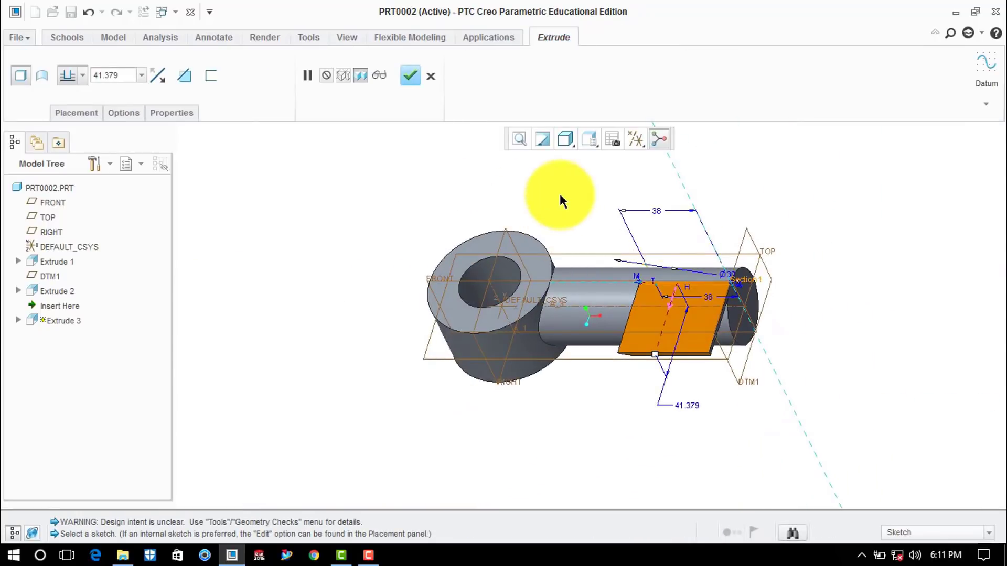
{"action": "left_click", "coordinate": [84, 78]}
{"action": "left_click", "coordinate": [68, 118]}
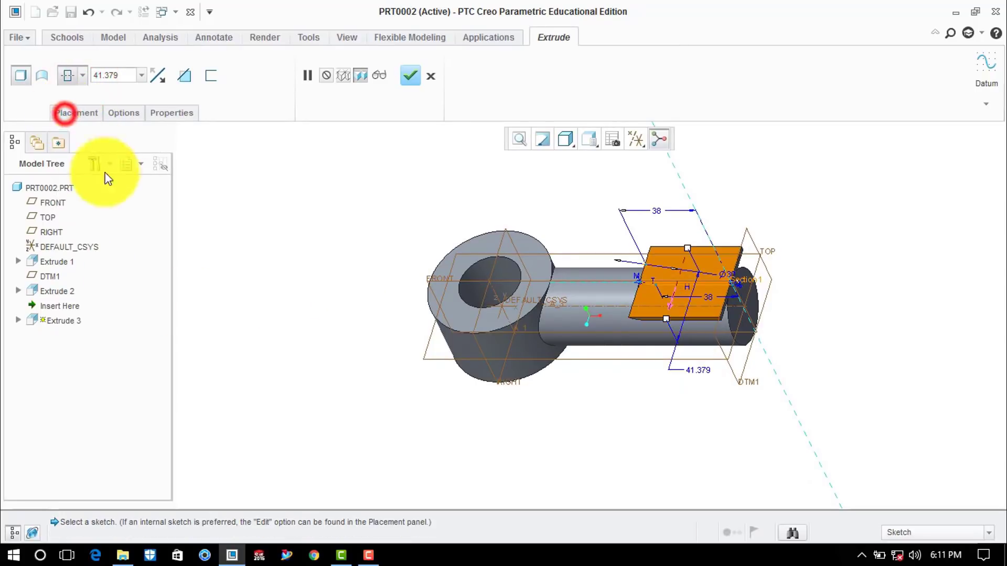
{"action": "left_click", "coordinate": [188, 79]}
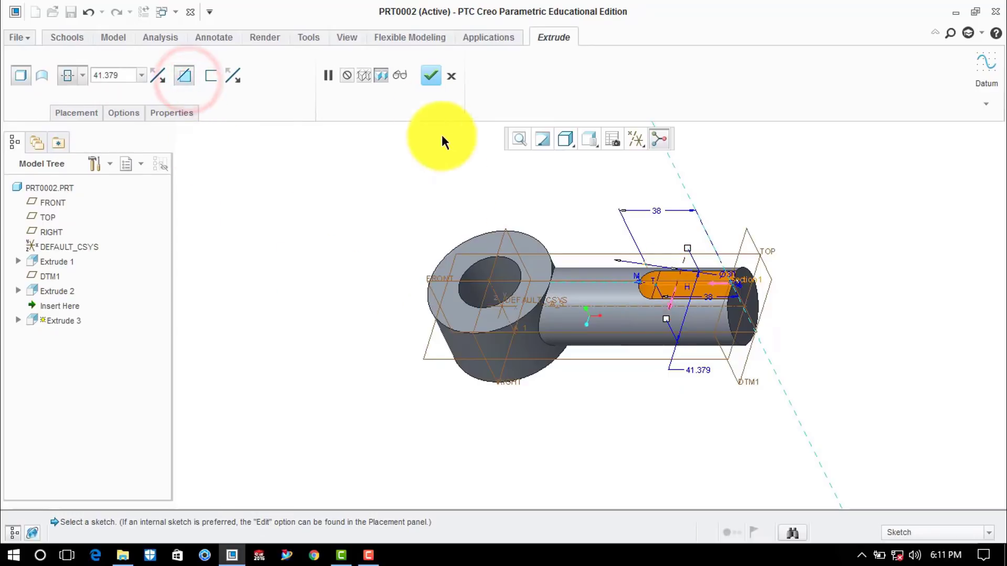
{"action": "left_click", "coordinate": [431, 78]}
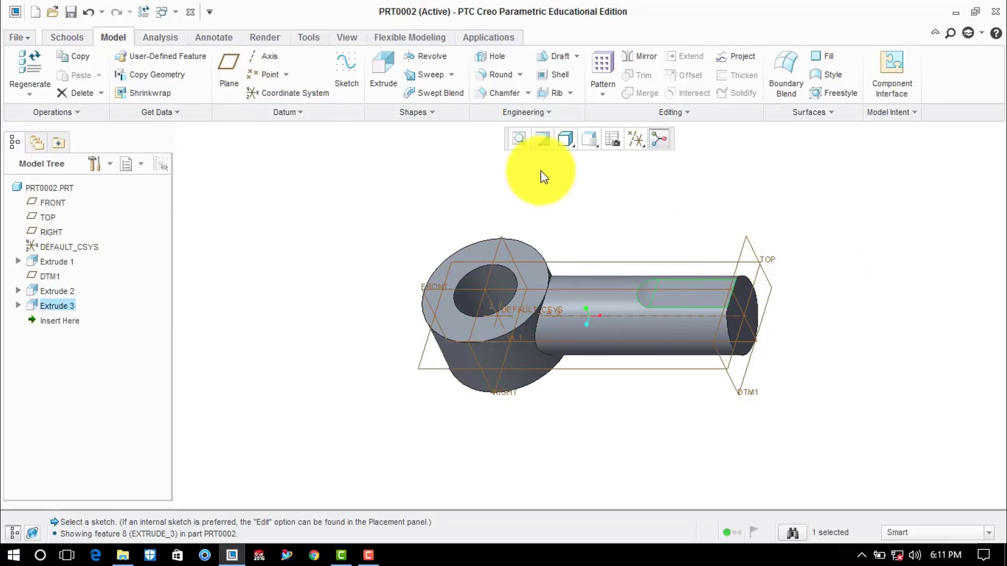
Step: Create an axis pattern of the flat cut around the rod's centre axis with 6 members spaced equally over 360°
{"action": "left_click", "coordinate": [601, 93]}
{"action": "left_click", "coordinate": [613, 113]}
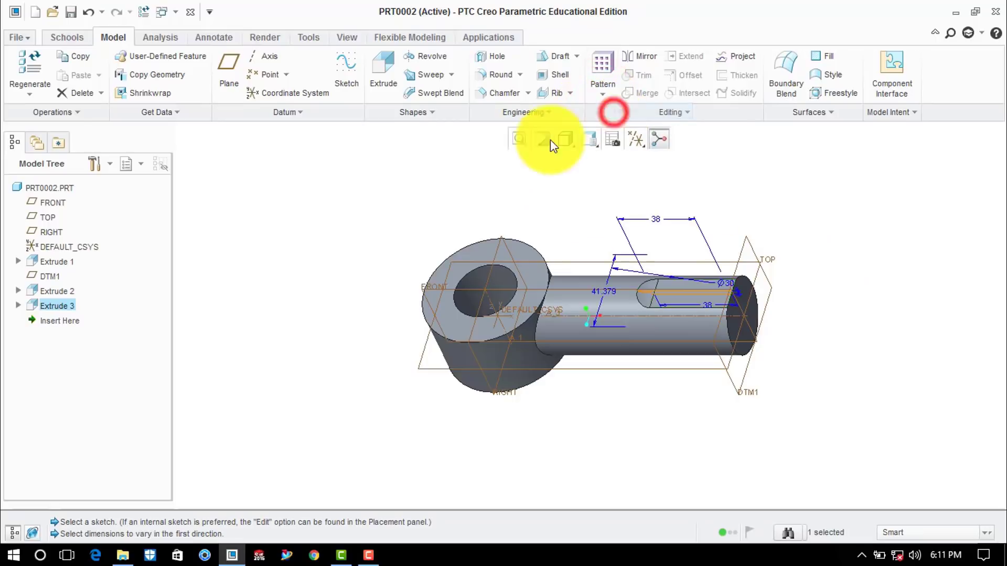
{"action": "left_click", "coordinate": [40, 75]}
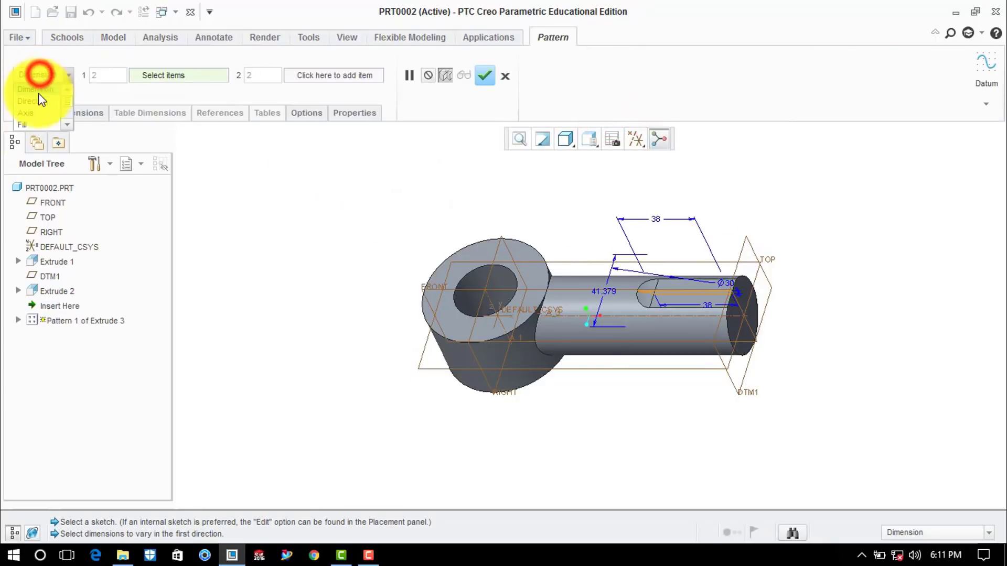
{"action": "left_click", "coordinate": [39, 113]}
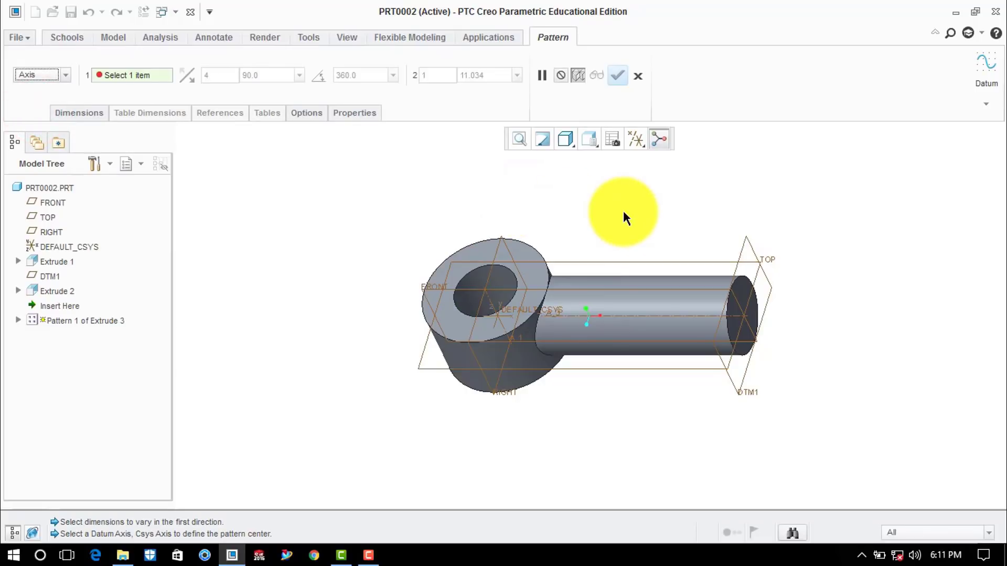
{"action": "left_click", "coordinate": [637, 313]}
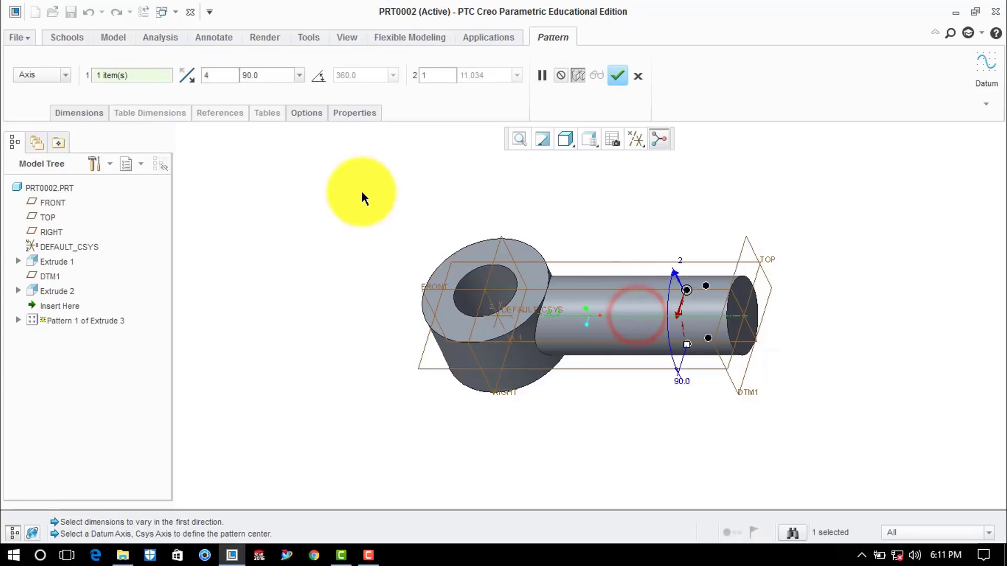
{"action": "double_click", "coordinate": [212, 77]}
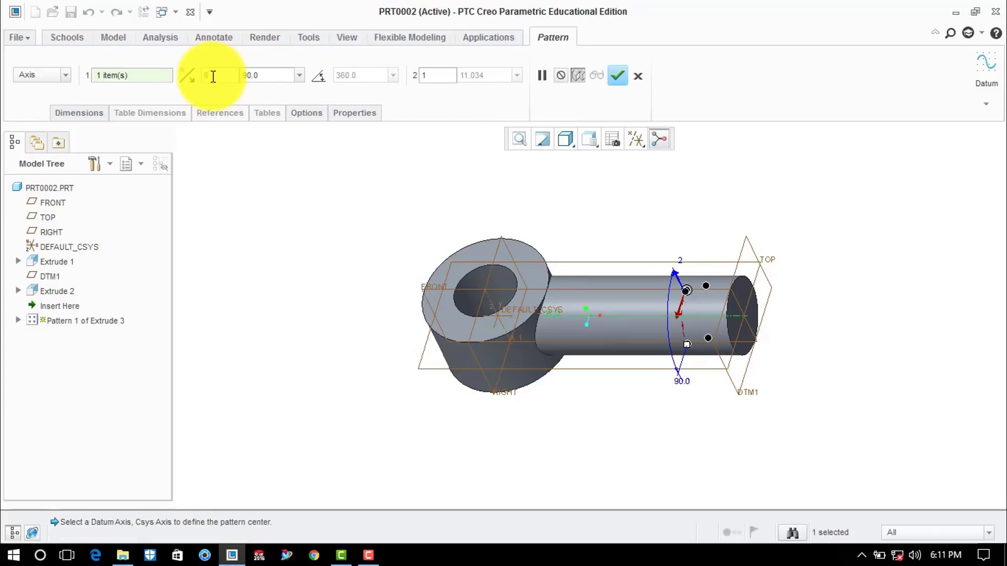
{"action": "left_click", "coordinate": [318, 76]}
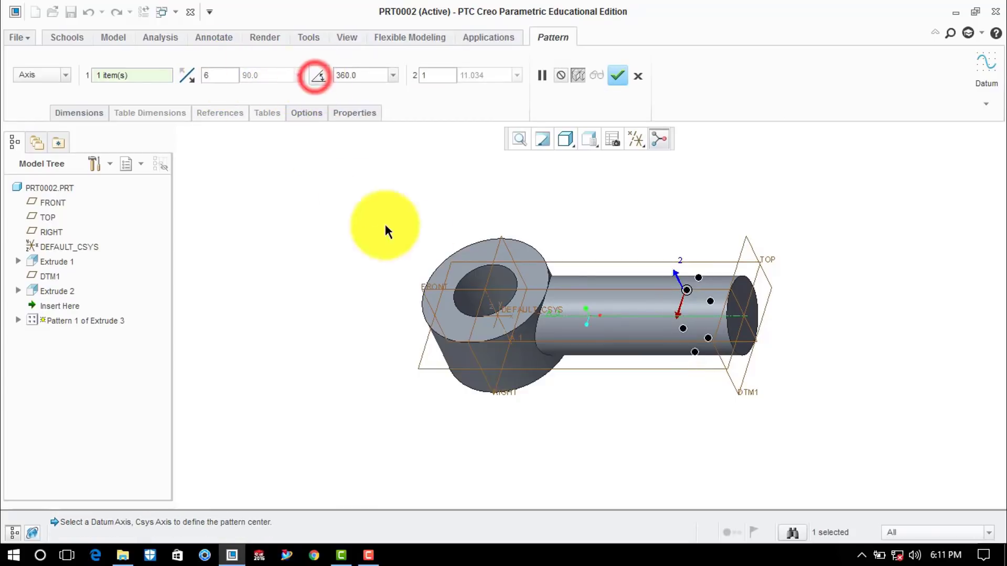
{"action": "left_click", "coordinate": [617, 76]}
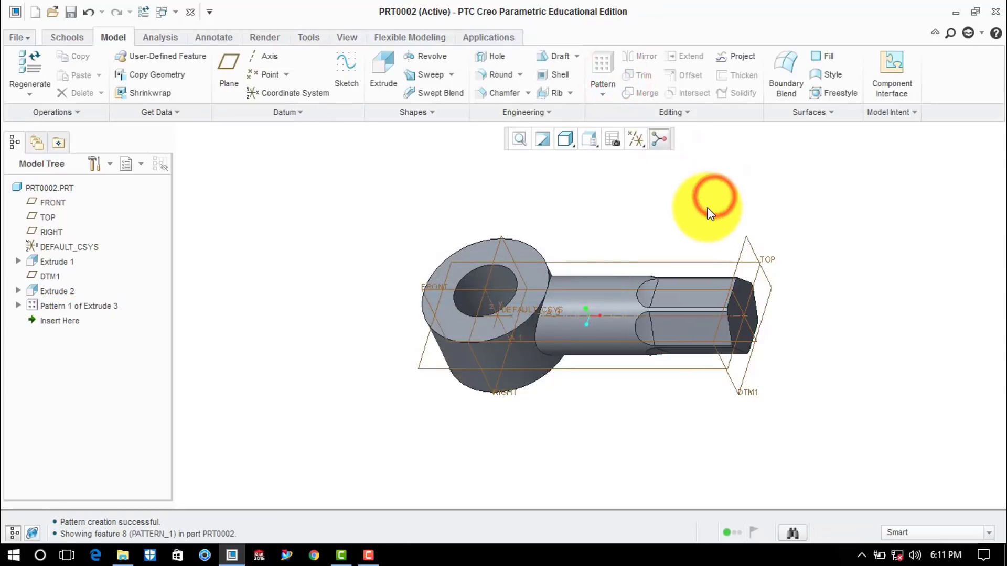
{"action": "middle_click_drag", "start_coordinate": [710, 207], "coordinate": [794, 240]}
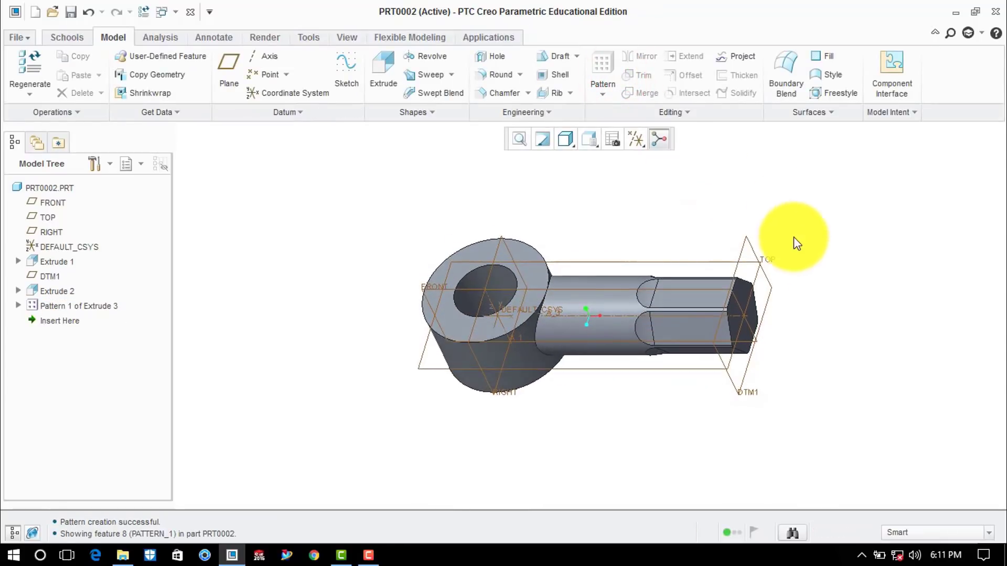
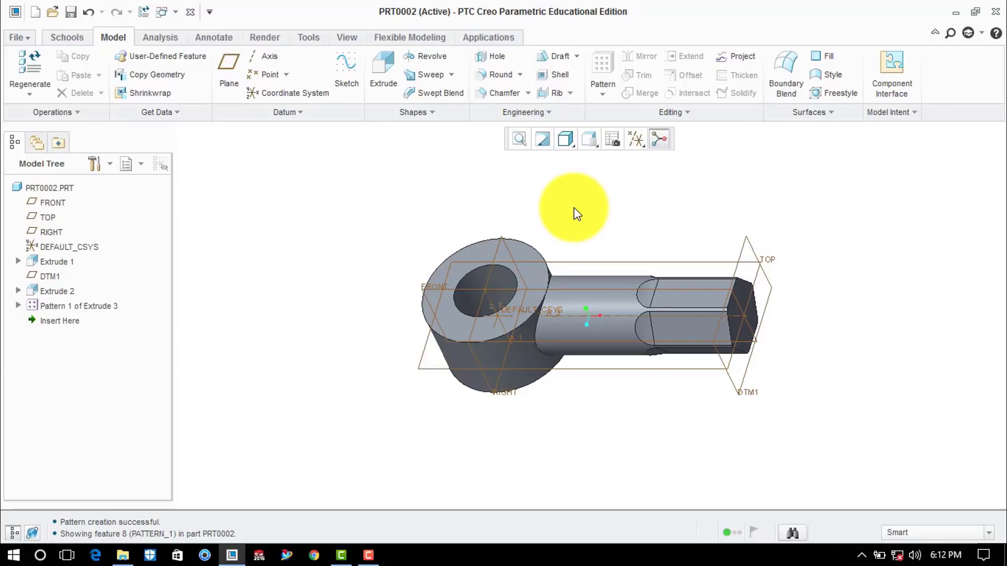
Step: Create a datum plane offset 26 mm from the RIGHT plane, on the side away from the shank
{"action": "left_click", "coordinate": [228, 65]}
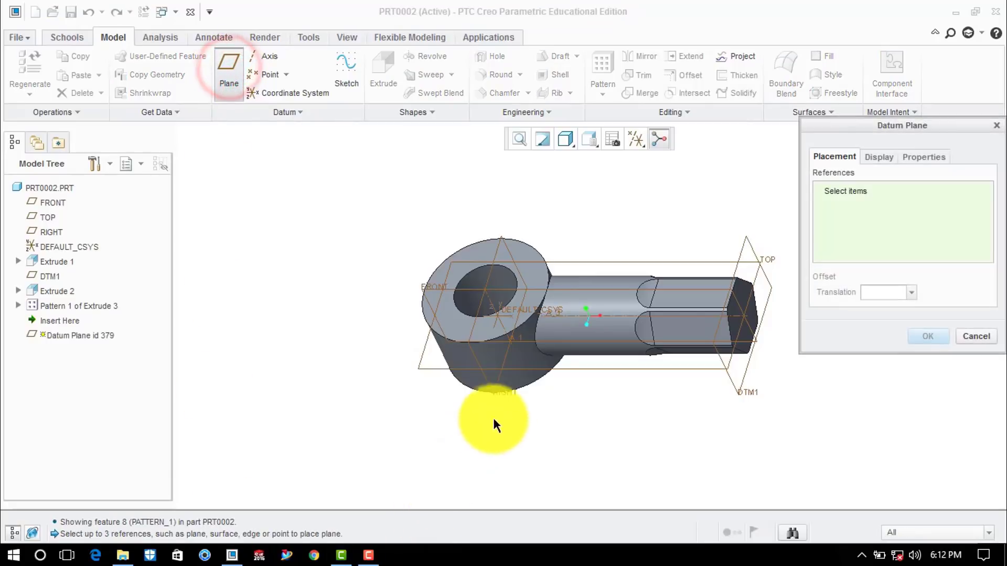
{"action": "left_click", "coordinate": [512, 393]}
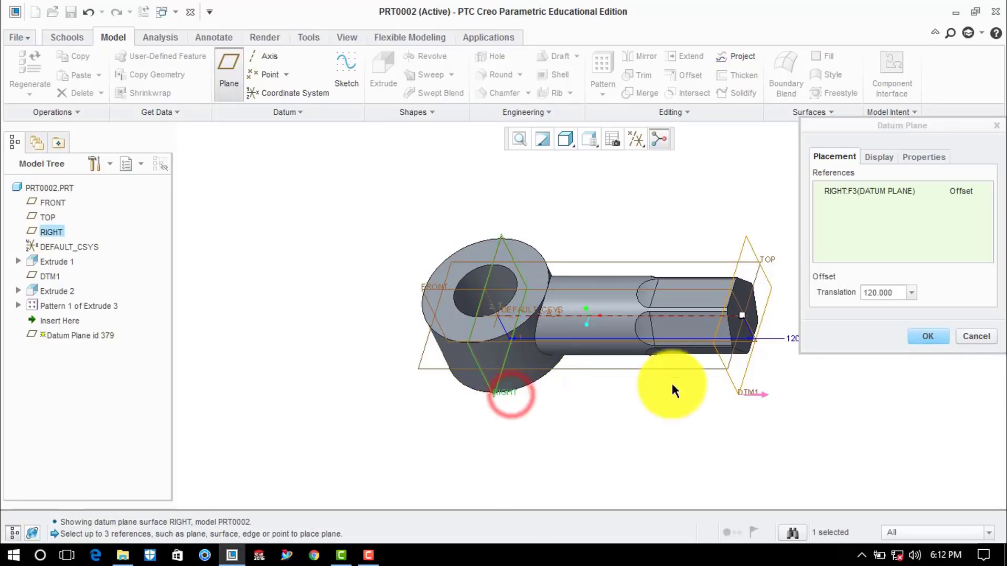
{"action": "mouse_move", "coordinate": [742, 315]}
{"action": "left_mouse_down"}
{"action": "mouse_move", "coordinate": [470, 345]}
{"action": "mouse_move", "coordinate": [403, 339]}
{"action": "left_mouse_up"}
{"action": "left_click", "coordinate": [891, 295]}
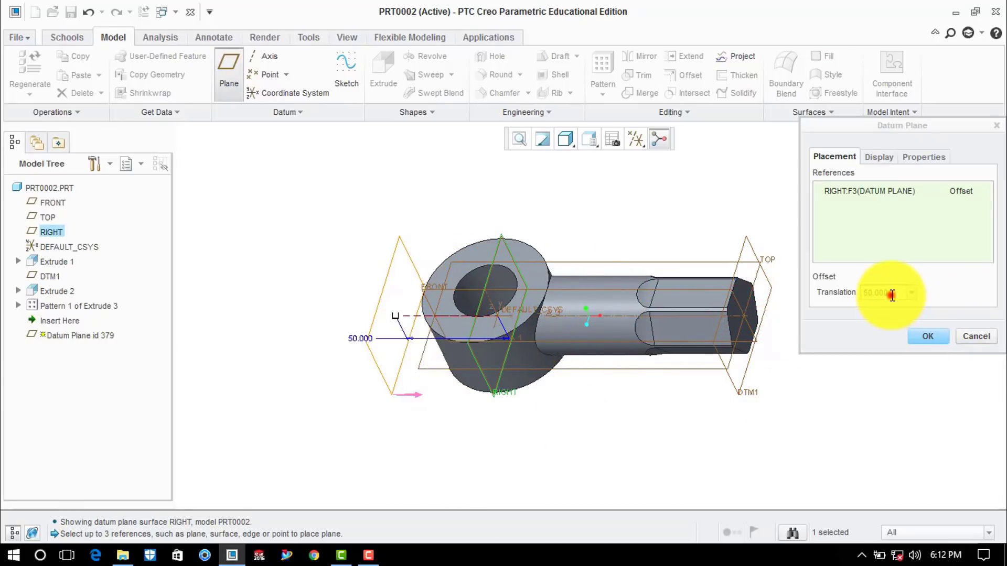
{"action": "double_click", "coordinate": [891, 296]}
{"action": "type", "text": "26"}
{"action": "key", "text": "Return"}
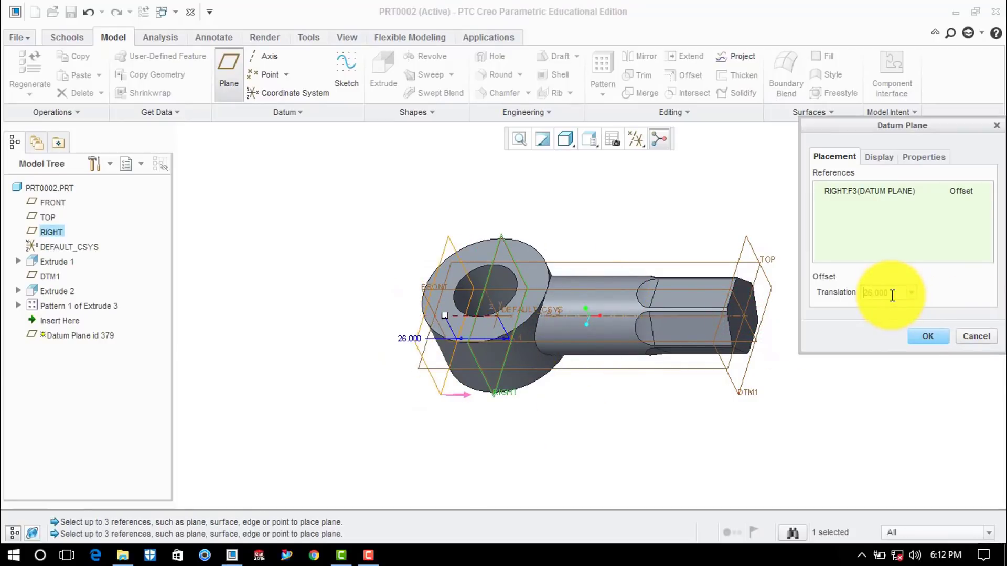
{"action": "left_click", "coordinate": [924, 337]}
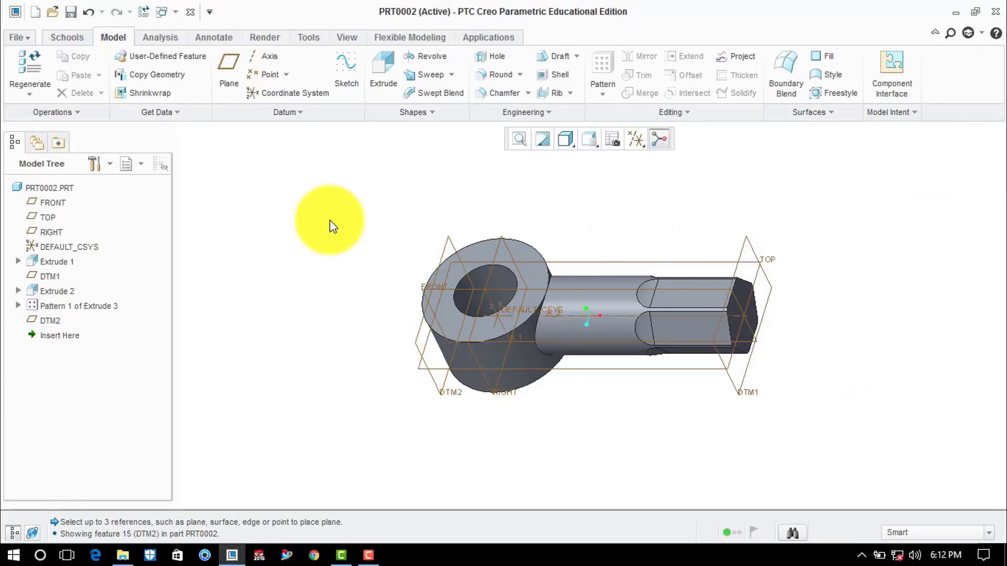
Step: Save a copy of the part as eye_end in the knuckle joint folder
{"action": "left_click", "coordinate": [26, 36]}
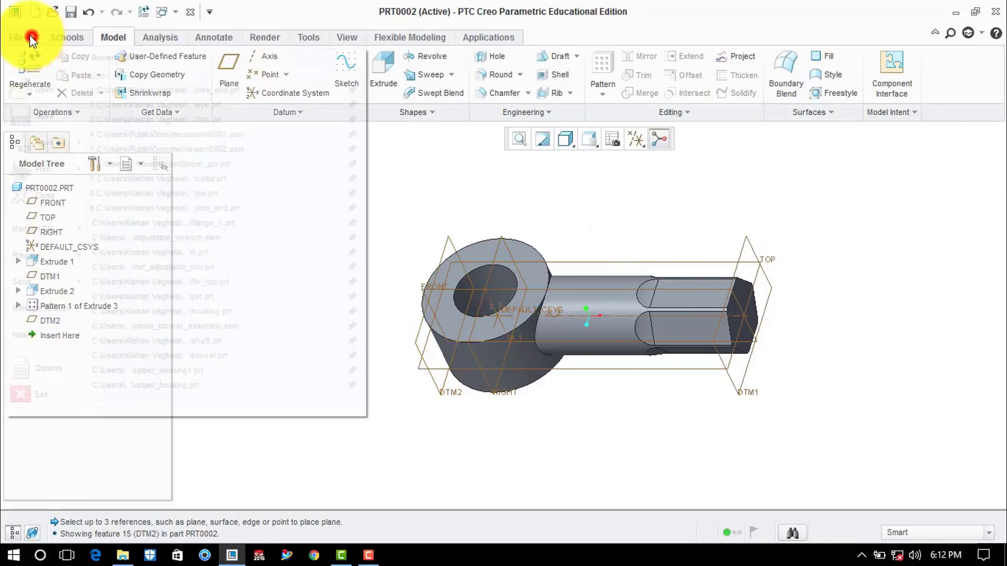
{"action": "left_click", "coordinate": [39, 139]}
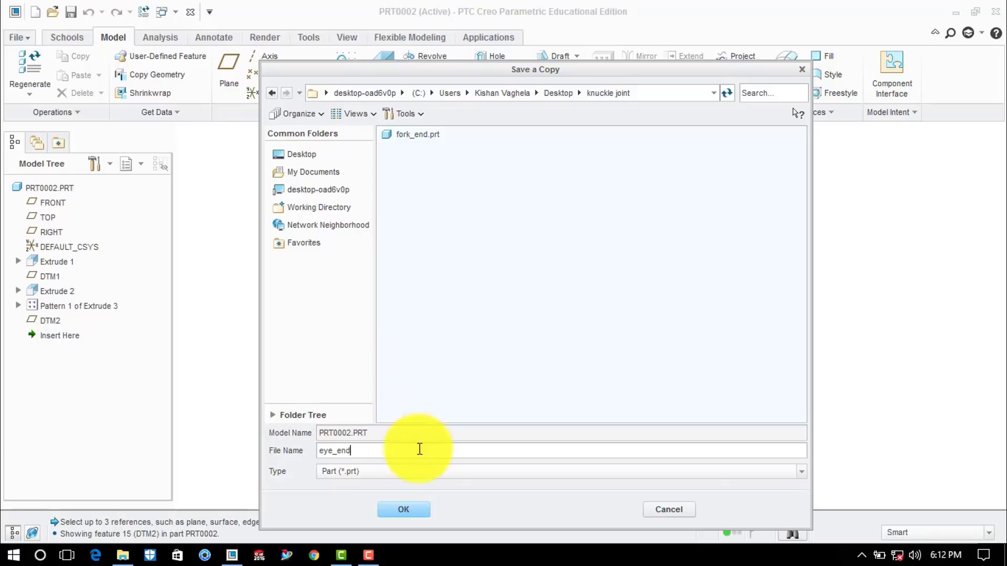
{"action": "left_click", "coordinate": [403, 510]}
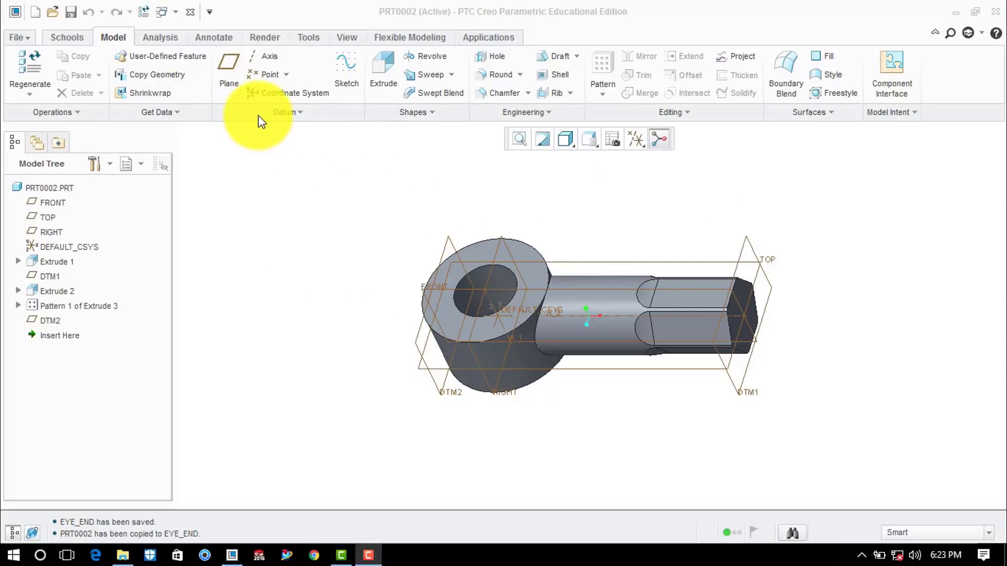
Step: Close the current part and create a new solid part from the solid_start_part_mmks template instead of the default one
{"action": "left_click", "coordinate": [75, 33]}
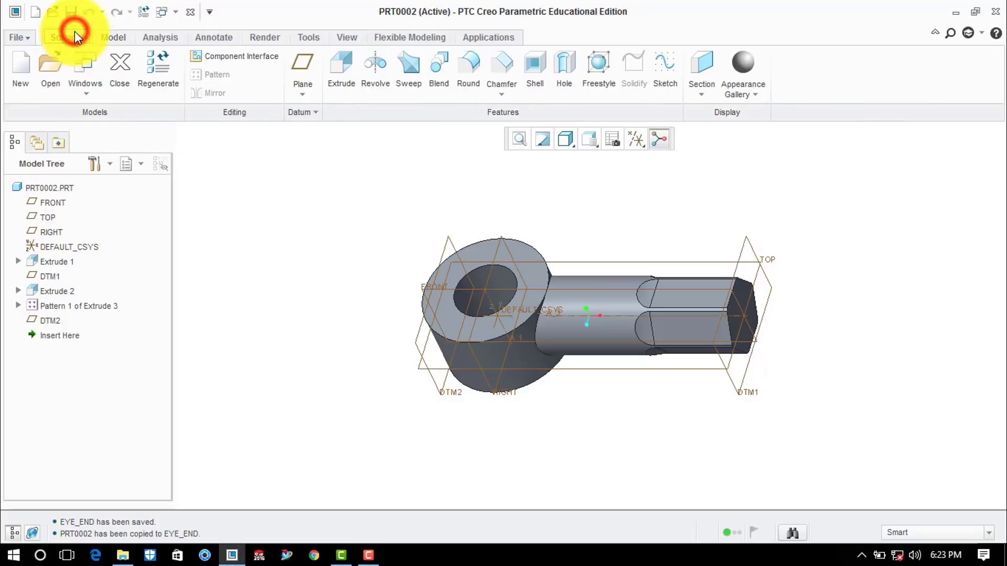
{"action": "left_click", "coordinate": [116, 64]}
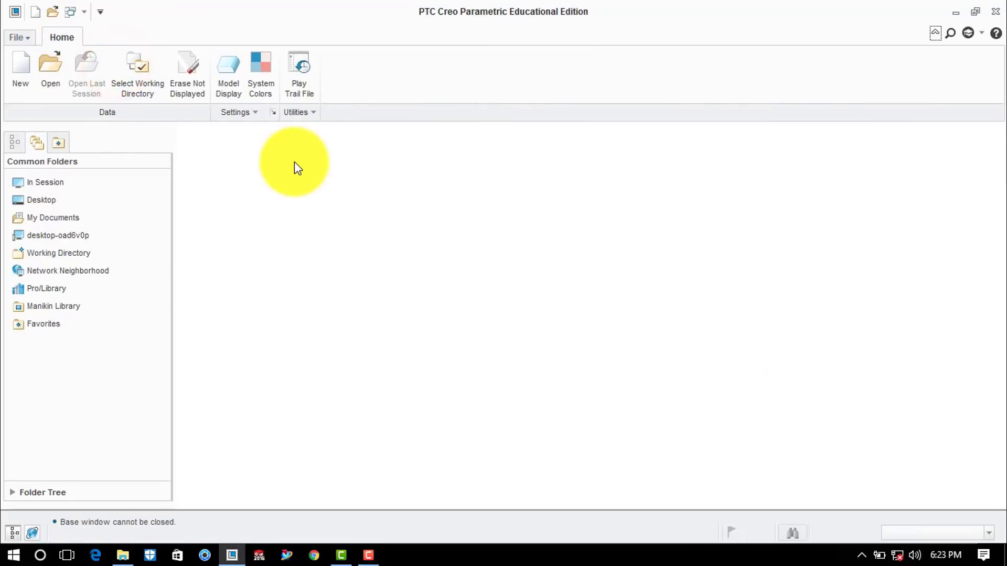
{"action": "left_click", "coordinate": [20, 78]}
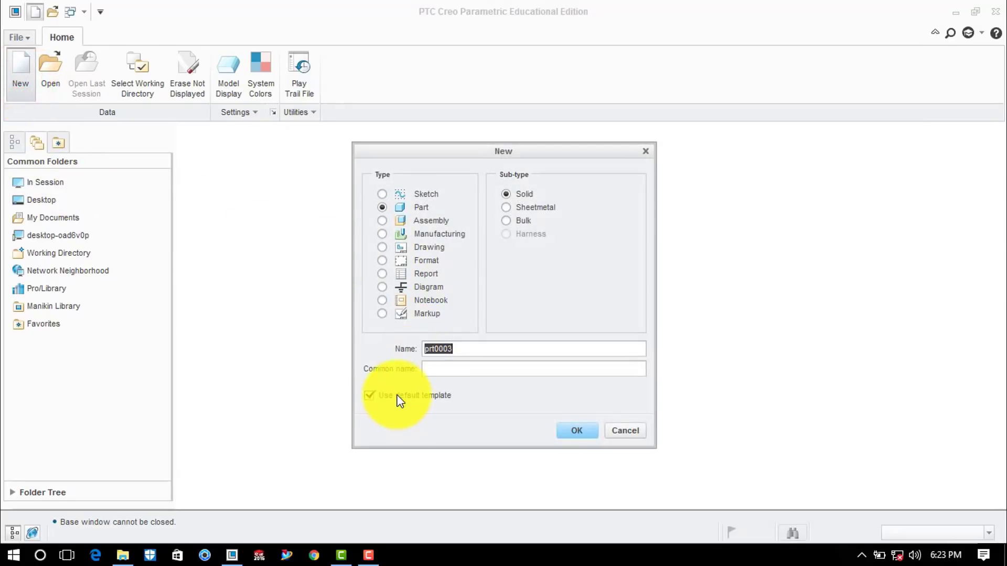
{"action": "left_click", "coordinate": [578, 432]}
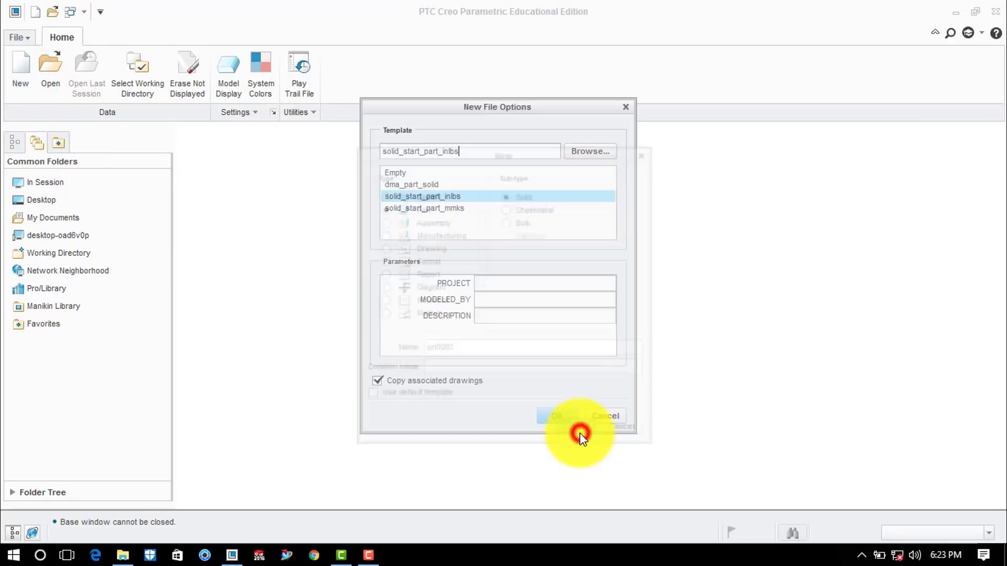
{"action": "left_click", "coordinate": [434, 208]}
{"action": "left_click", "coordinate": [558, 417]}
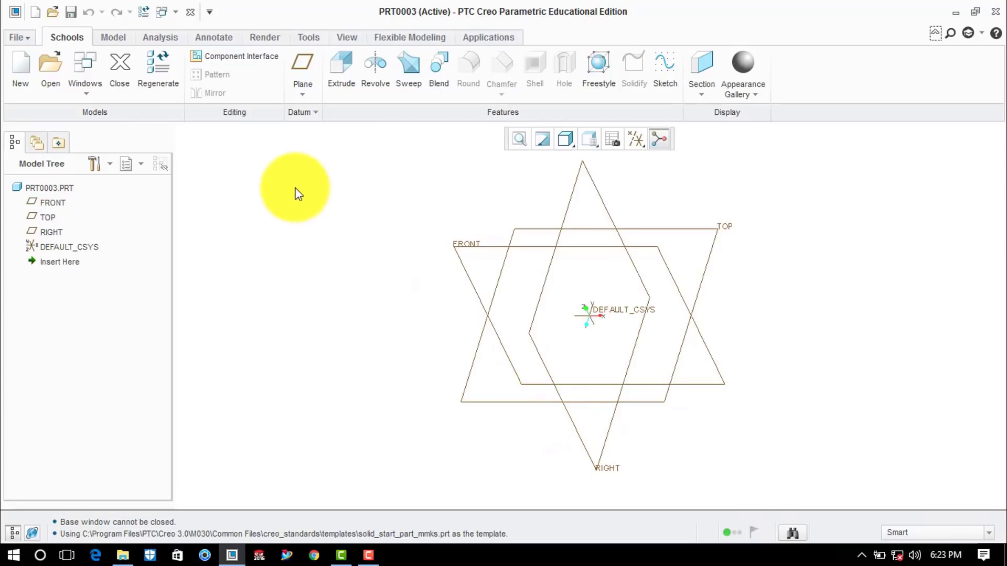
Step: Start an Extrude on the TOP plane and sketch a circle about 137 mm in diameter centred on the origin
{"action": "left_click", "coordinate": [105, 37]}
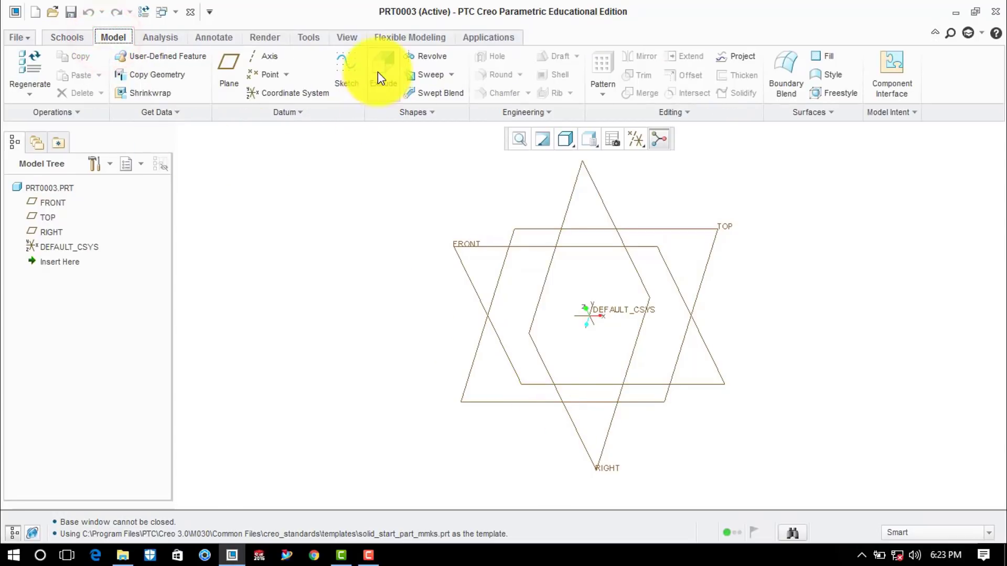
{"action": "left_click", "coordinate": [377, 71]}
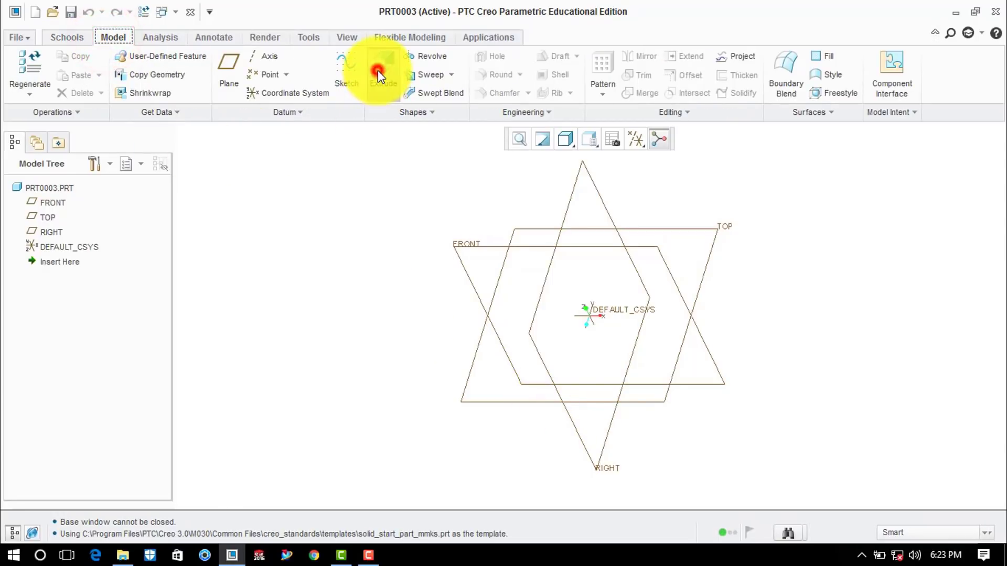
{"action": "left_click", "coordinate": [687, 226]}
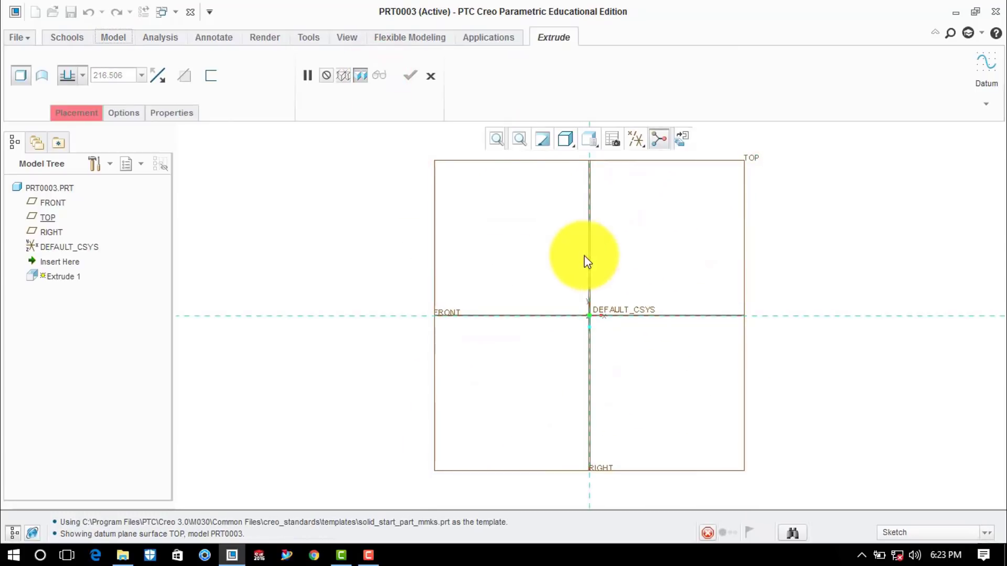
{"action": "left_click", "coordinate": [215, 70]}
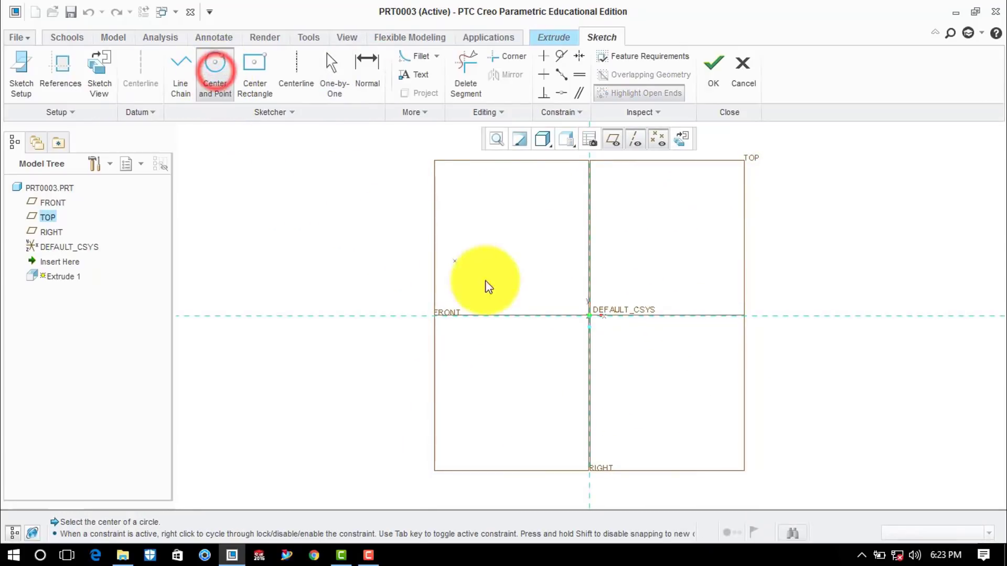
{"action": "left_click", "coordinate": [589, 315]}
{"action": "left_click", "coordinate": [607, 274]}
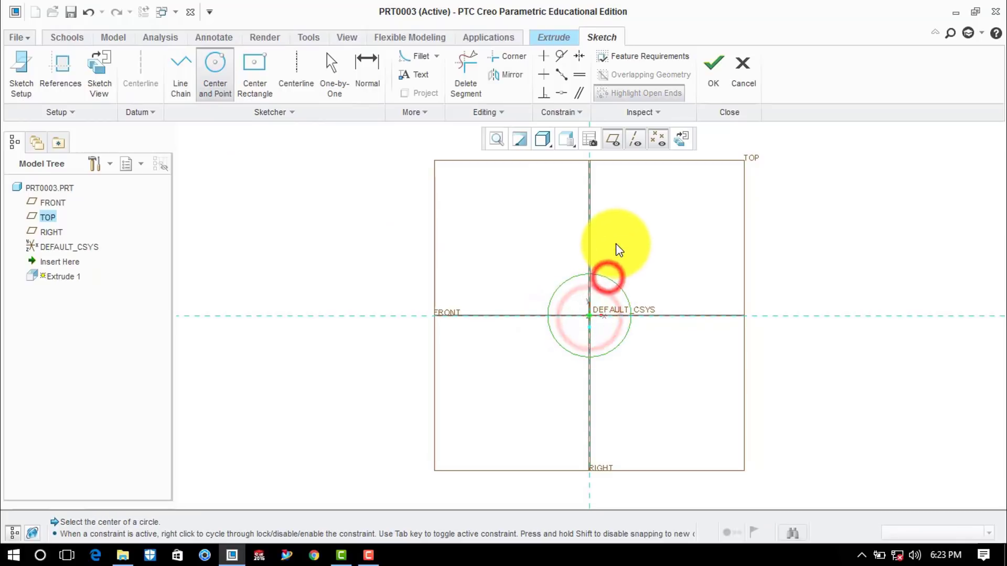
{"action": "middle_click", "coordinate": [616, 251]}
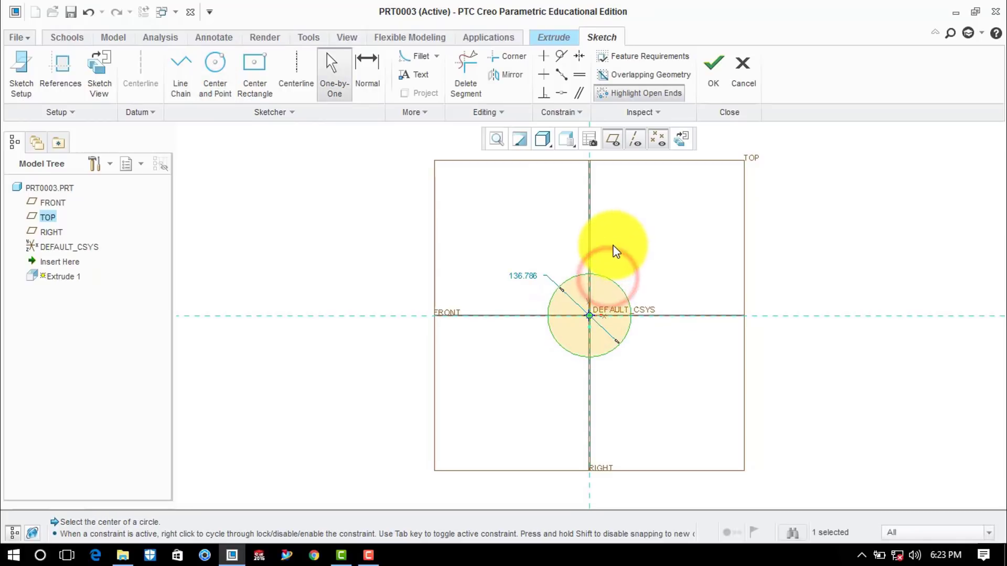
Step: Set the circle's diameter to 45 mm and finish the sketch
{"action": "double_click", "coordinate": [526, 275]}
{"action": "type", "text": "45"}
{"action": "key", "text": "Return"}
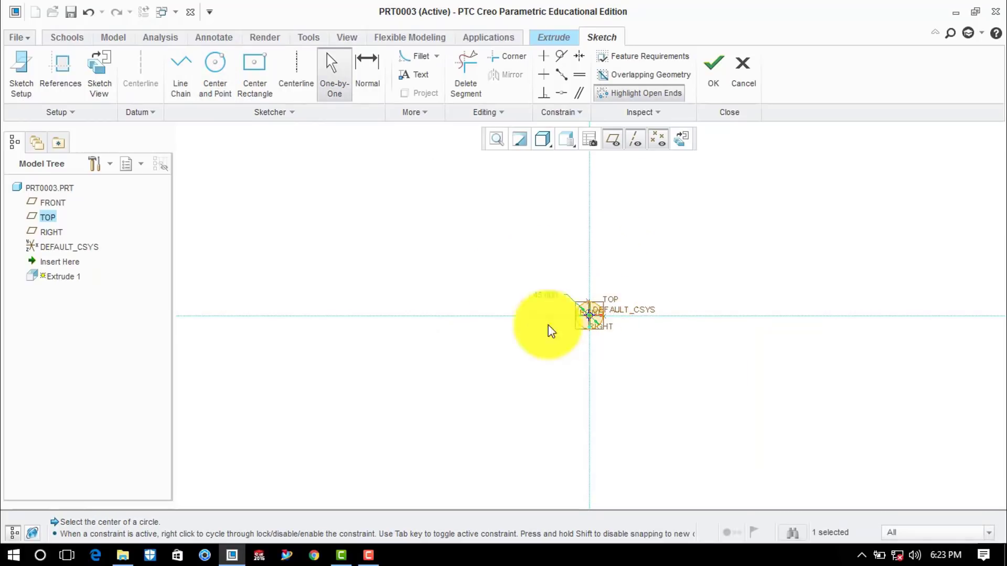
{"action": "left_click", "coordinate": [717, 72]}
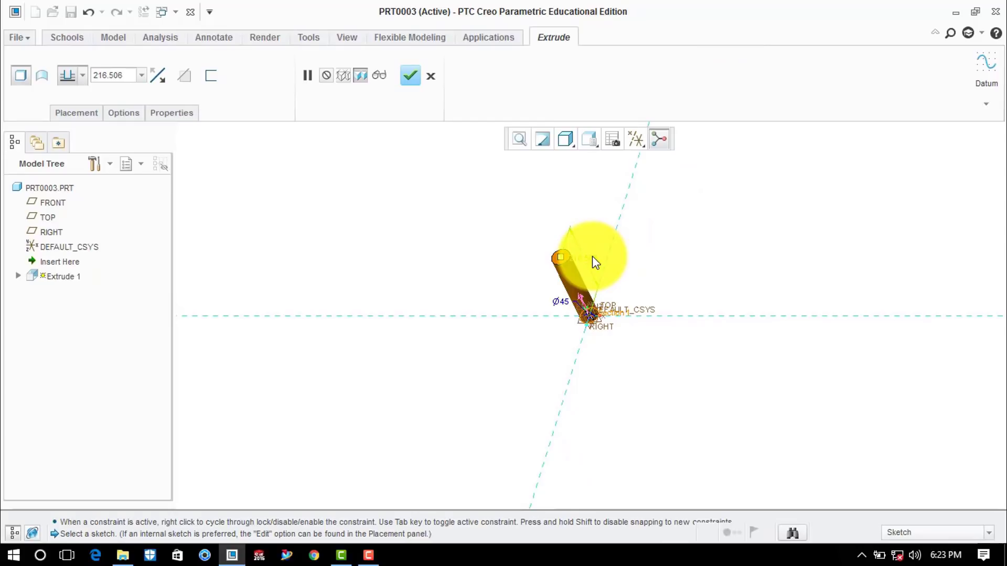
Step: Extrude the 45 mm circle to a depth of 15 mm to form the pin head
{"action": "double_click", "coordinate": [593, 256]}
{"action": "type", "text": "15"}
{"action": "key", "text": "Return"}
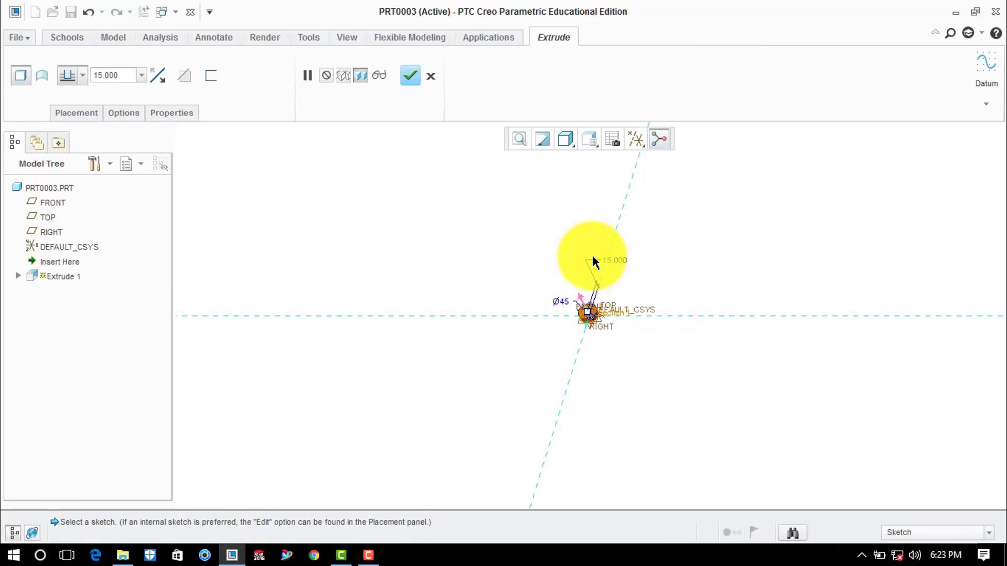
{"action": "left_click", "coordinate": [409, 78]}
{"action": "left_click", "coordinate": [716, 168]}
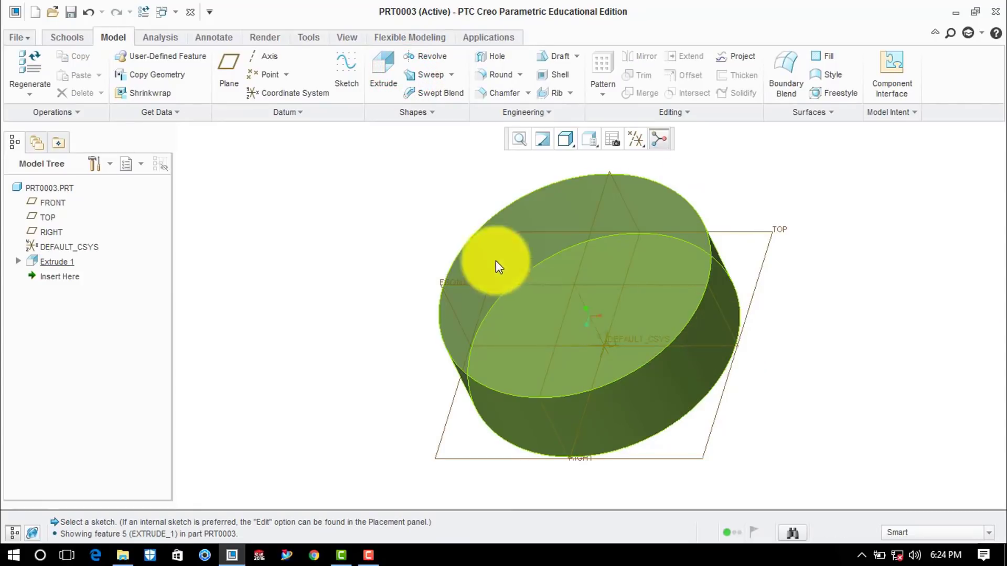
Step: Start a second Extrude on the head's underside and sketch a concentric circle about 22 mm in diameter
{"action": "left_click", "coordinate": [383, 78]}
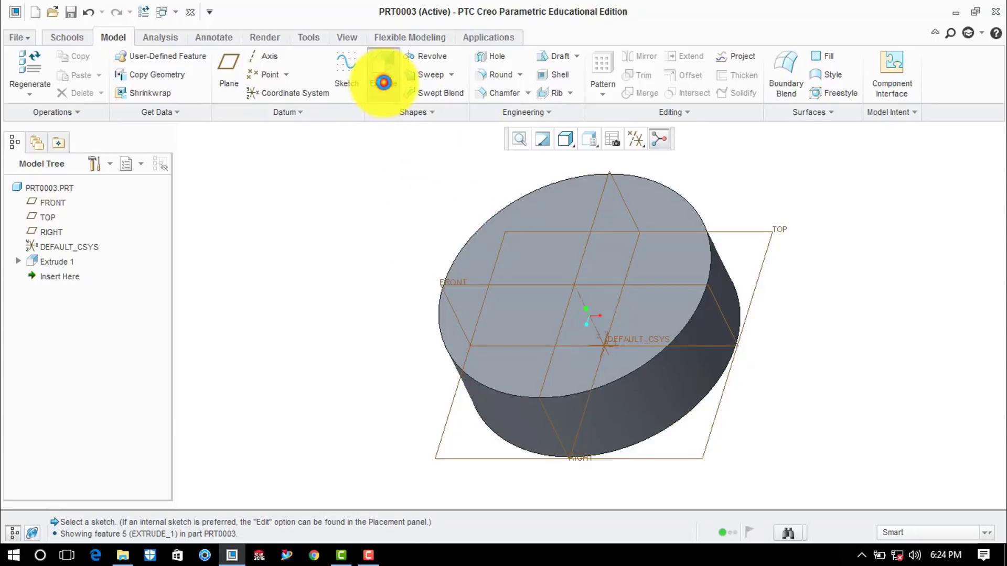
{"action": "middle_click_drag", "start_coordinate": [803, 321], "coordinate": [687, 269]}
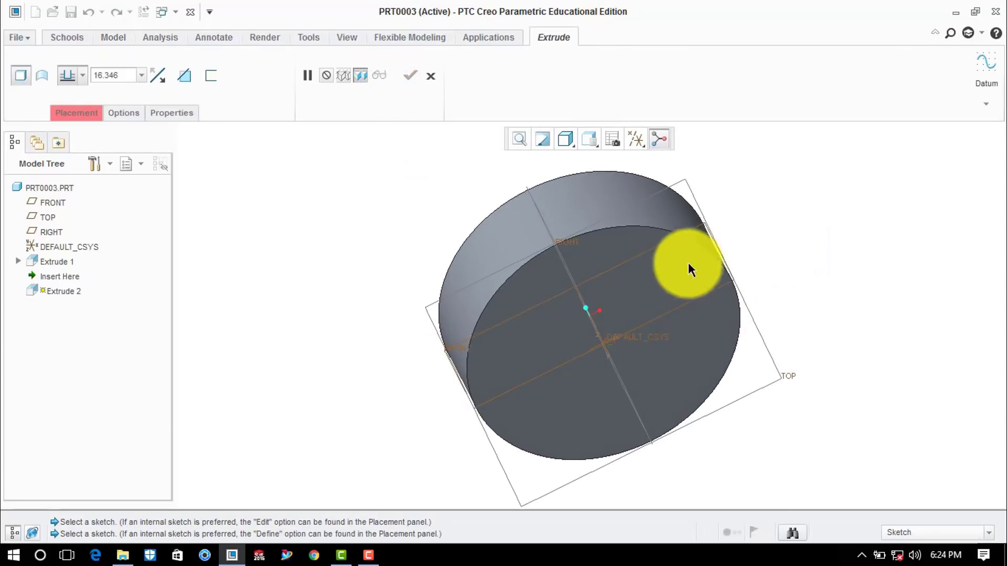
{"action": "left_click", "coordinate": [645, 276]}
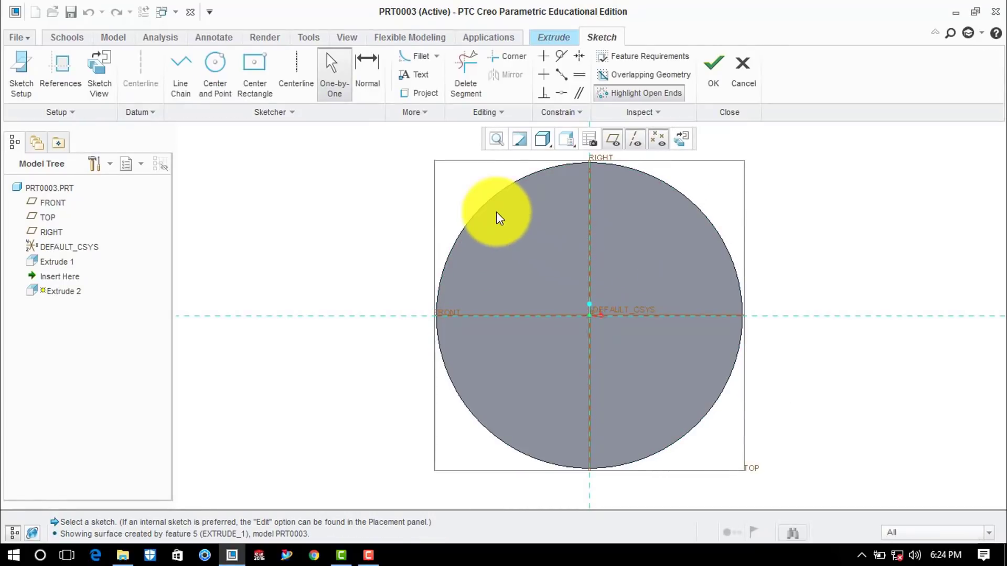
{"action": "left_click", "coordinate": [217, 73]}
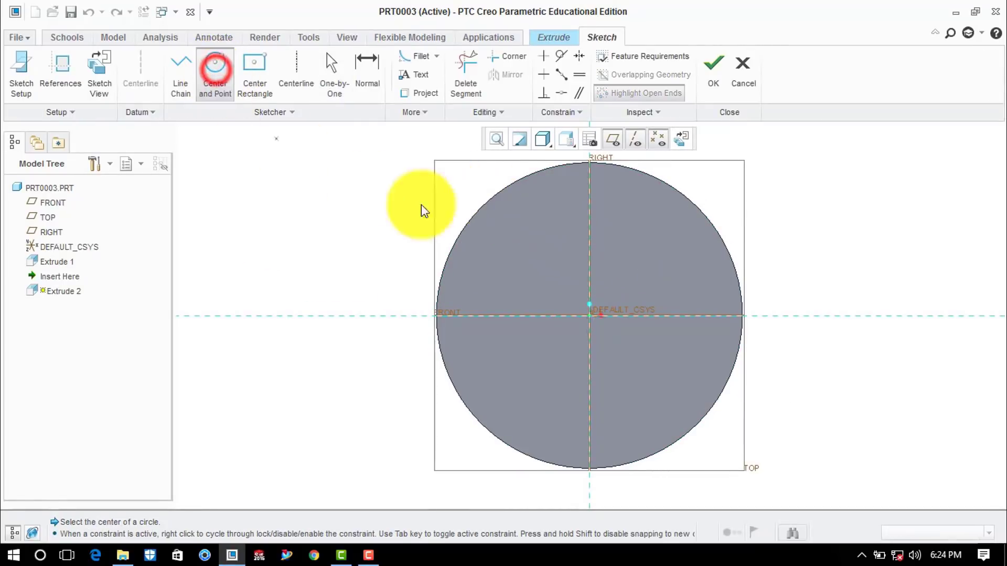
{"action": "left_click", "coordinate": [590, 315]}
{"action": "left_click", "coordinate": [624, 250]}
{"action": "middle_click", "coordinate": [624, 184]}
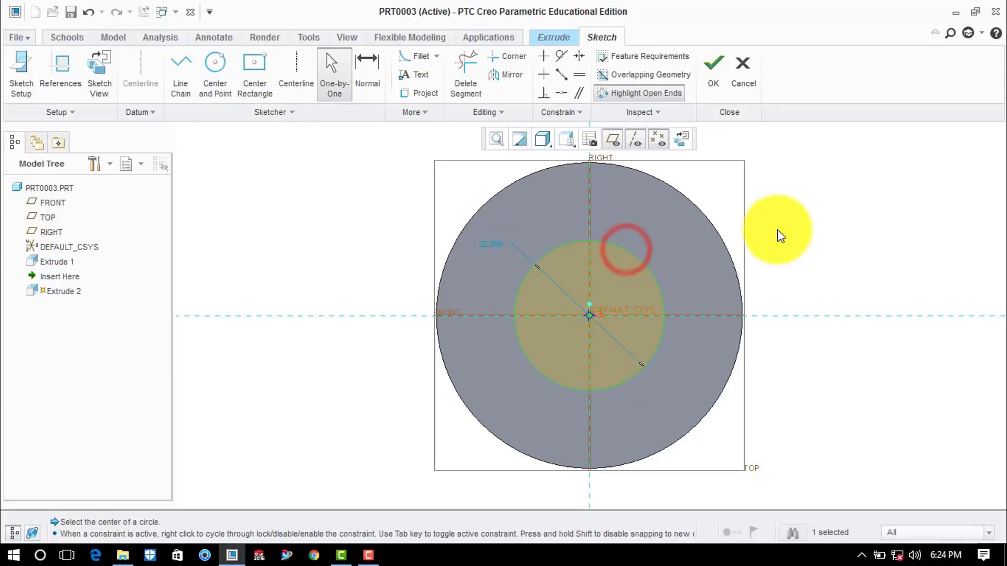
Step: Set the inner circle's diameter to 30 mm and finish the sketch
{"action": "double_click", "coordinate": [500, 249]}
{"action": "type", "text": "30"}
{"action": "key", "text": "Return"}
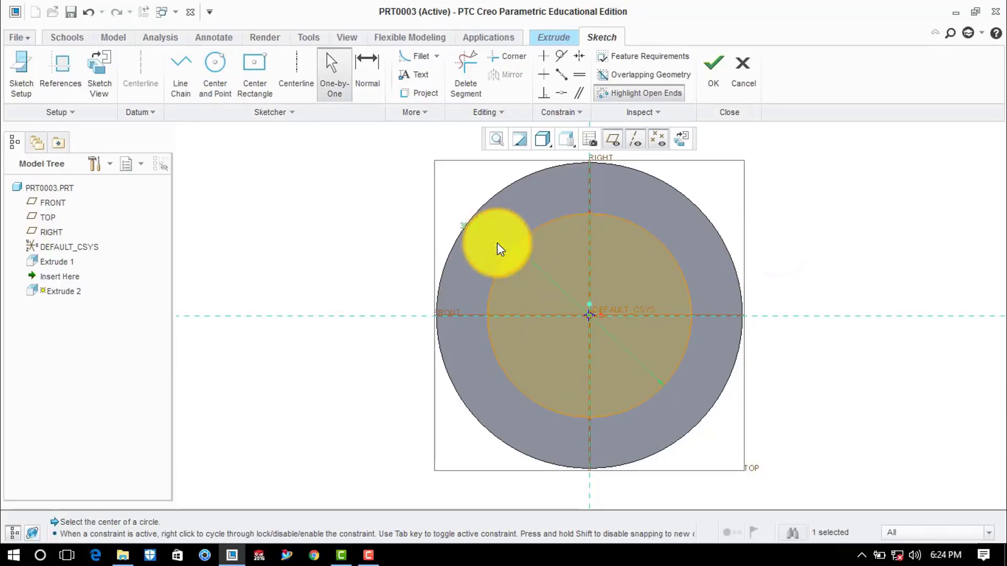
{"action": "left_click", "coordinate": [735, 193]}
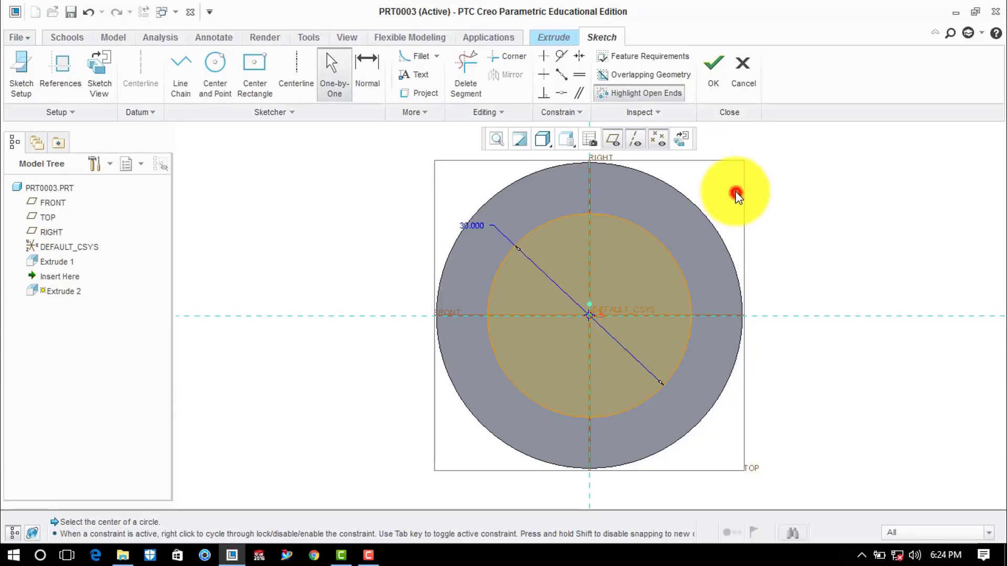
{"action": "left_click", "coordinate": [713, 78]}
Step: Extrude the 30 mm circle 102 mm away from the head to form the pin shank
{"action": "middle_click_drag", "start_coordinate": [724, 126], "coordinate": [706, 275]}
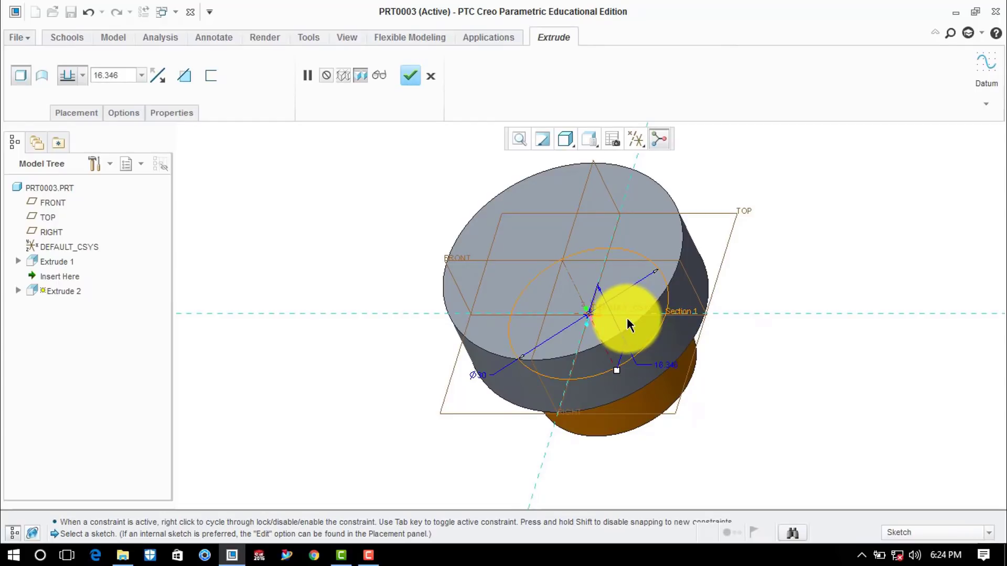
{"action": "double_click", "coordinate": [131, 75]}
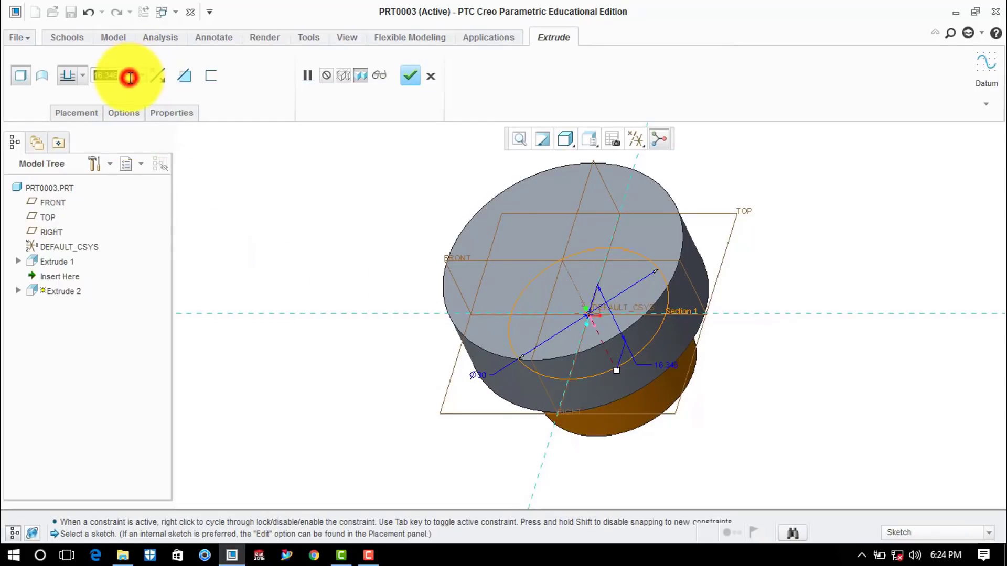
{"action": "type", "text": "102"}
{"action": "key", "text": "Return"}
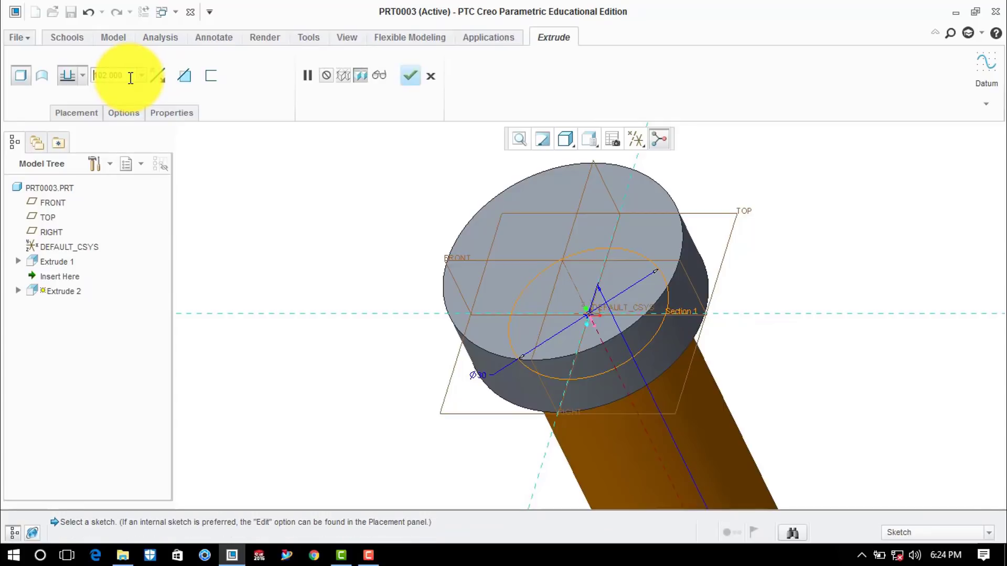
{"action": "left_click", "coordinate": [408, 75]}
{"action": "left_click", "coordinate": [331, 251]}
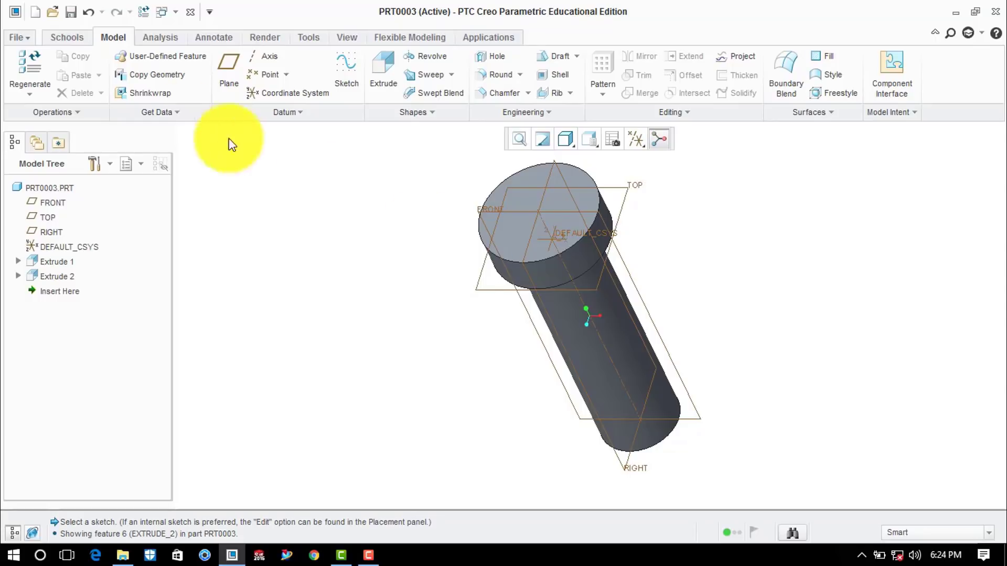
Step: Create a datum plane offset 87 mm from the TOP plane, across the lower part of the pin shank
{"action": "left_click", "coordinate": [229, 70]}
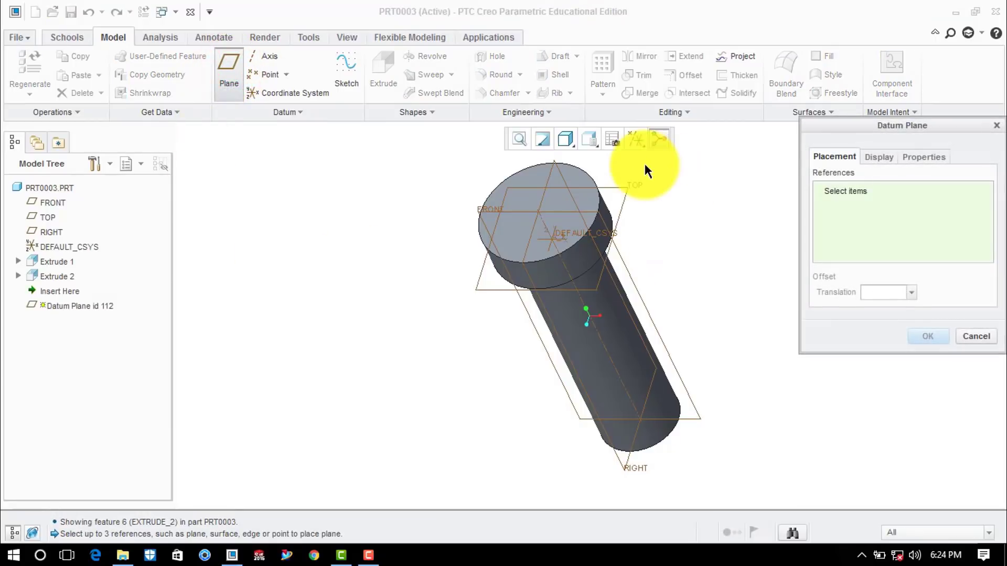
{"action": "left_click", "coordinate": [636, 188]}
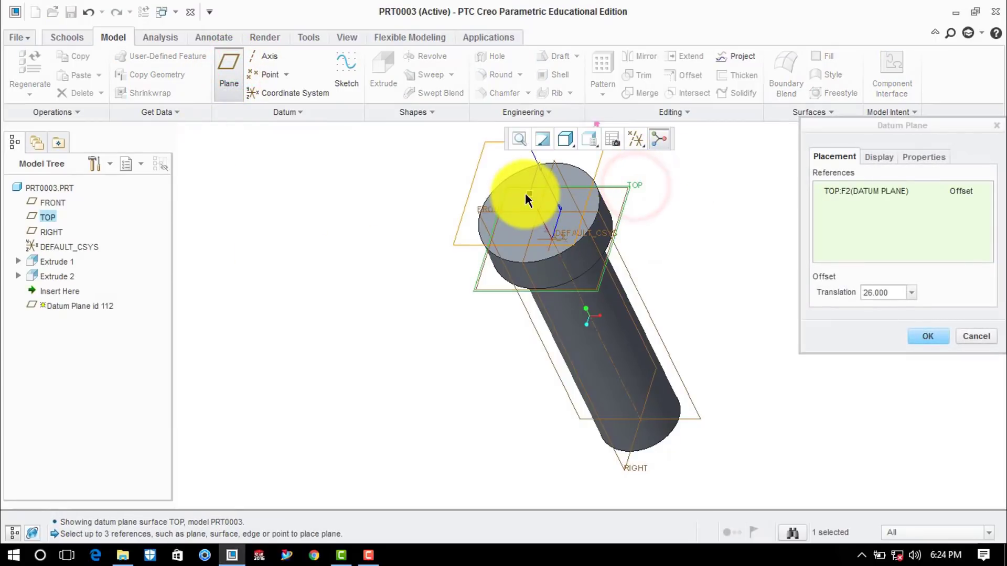
{"action": "left_click_drag", "start_coordinate": [529, 197], "coordinate": [606, 350]}
{"action": "left_click", "coordinate": [875, 291]}
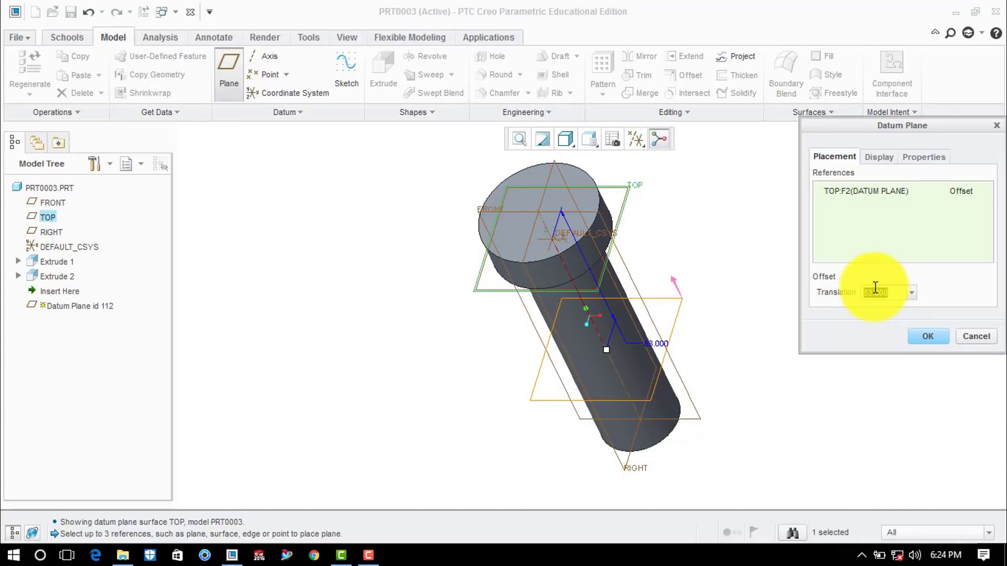
{"action": "key", "text": "BackSpace"}
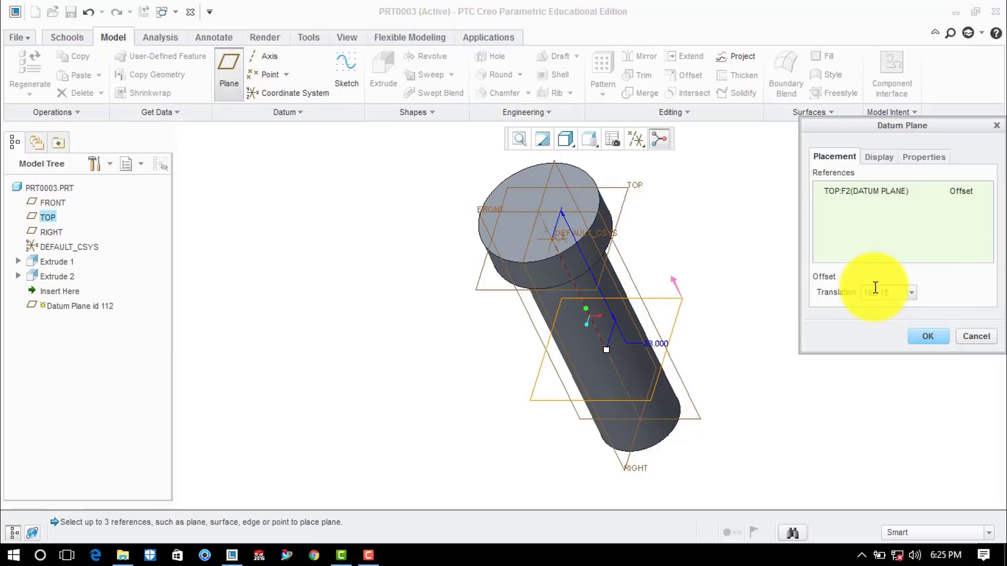
{"action": "key", "text": "Return"}
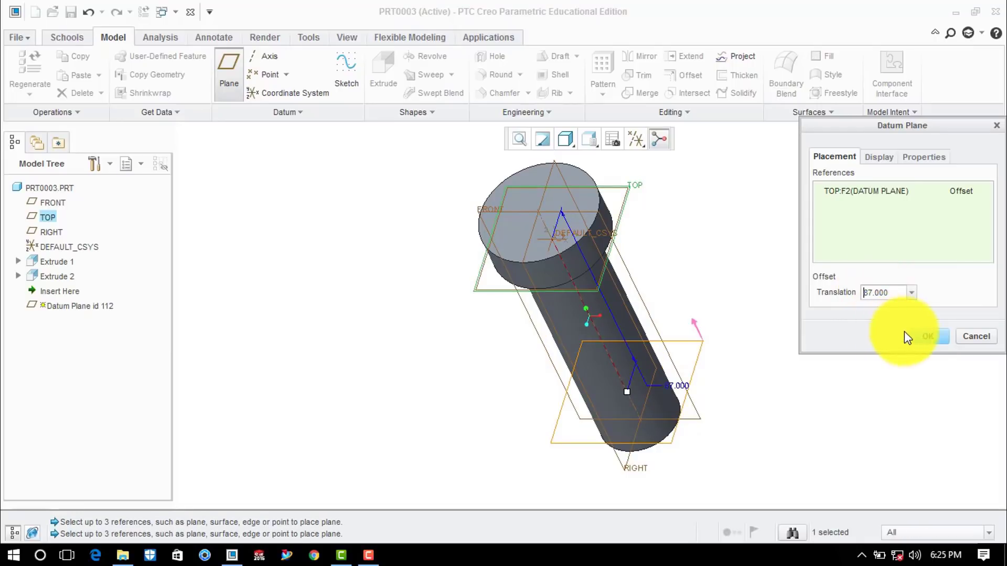
{"action": "left_click", "coordinate": [927, 339]}
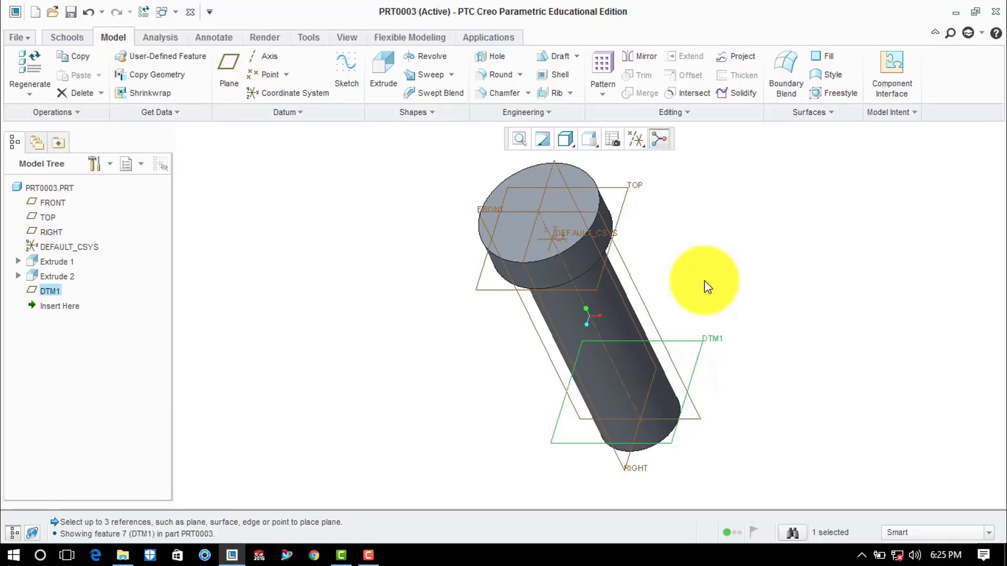
Step: Start a sketch on the new offset datum plane and add a vertical centerline through the origin
{"action": "left_click", "coordinate": [347, 69]}
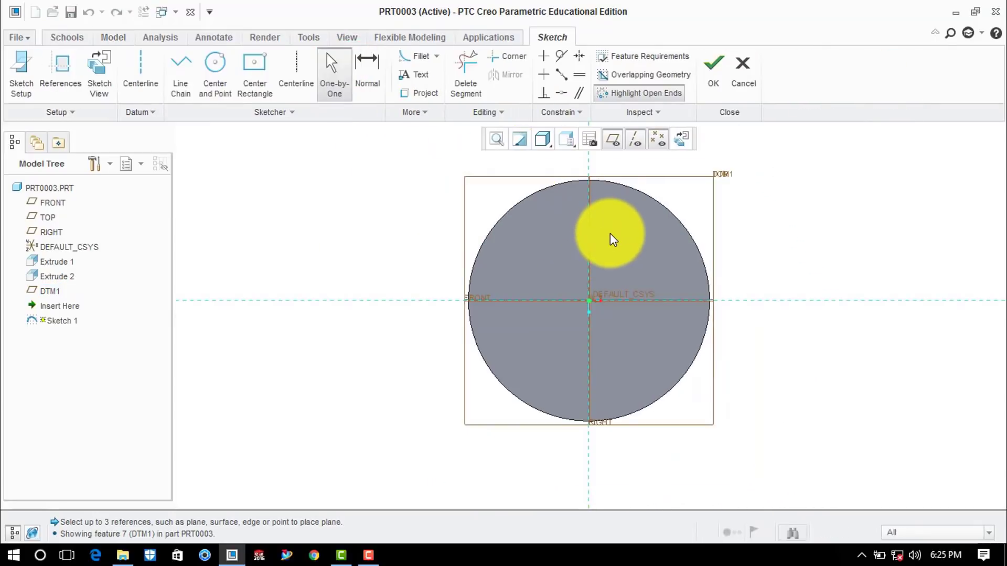
{"action": "middle_click_drag", "start_coordinate": [605, 243], "coordinate": [586, 277], "text": "shift"}
{"action": "left_click", "coordinate": [137, 80]}
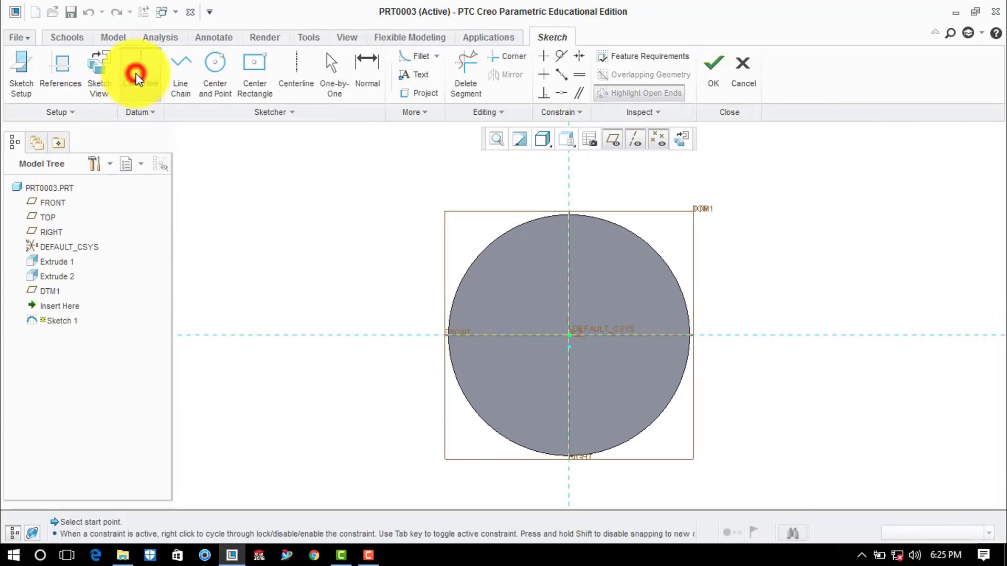
{"action": "left_click", "coordinate": [575, 336]}
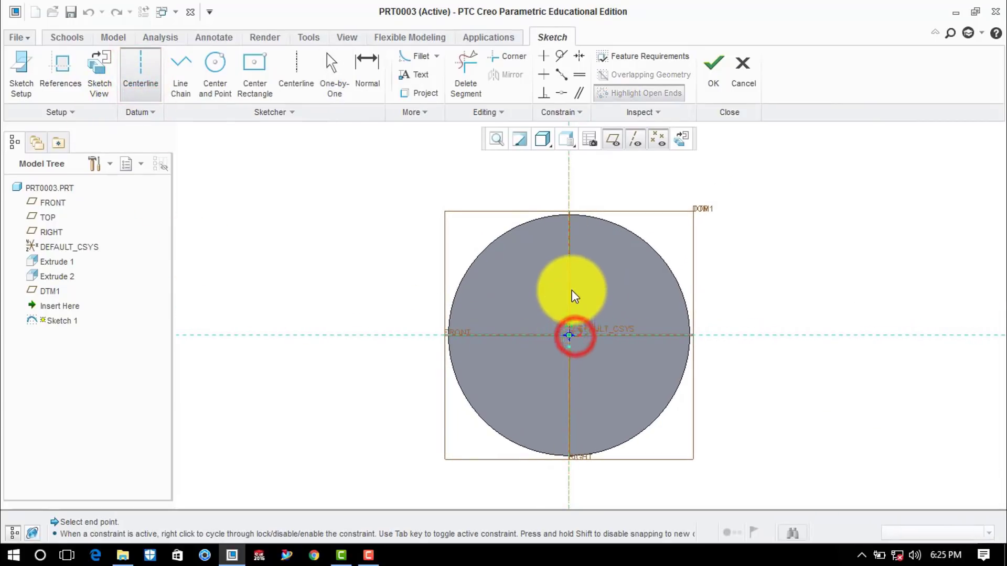
{"action": "left_click", "coordinate": [571, 290]}
{"action": "middle_click", "coordinate": [920, 230]}
{"action": "left_click", "coordinate": [916, 234]}
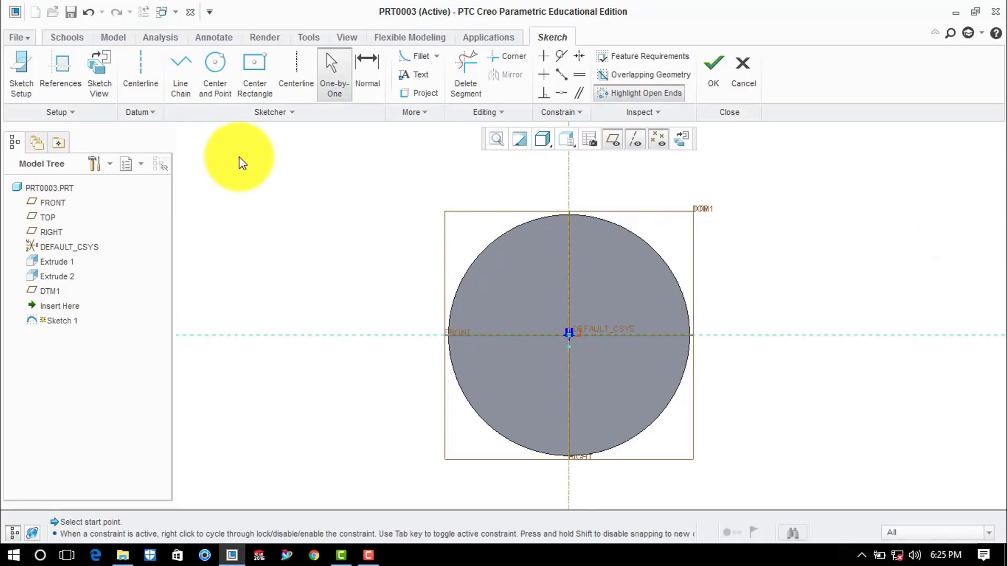
Step: Draw a vertical line about 54 mm long on the centerline, extending past both sides of the pin head outline
{"action": "left_click", "coordinate": [173, 75]}
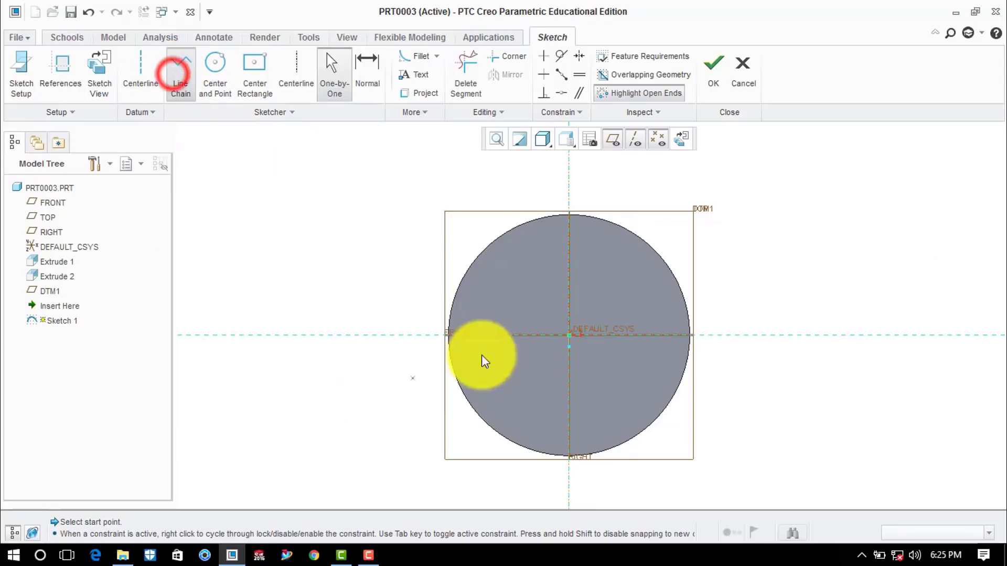
{"action": "left_click", "coordinate": [569, 186]}
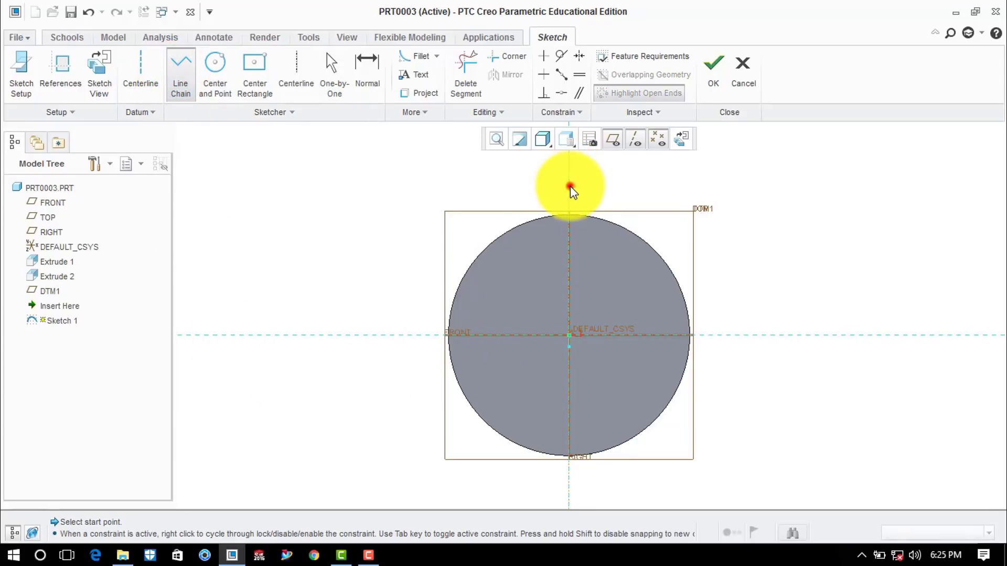
{"action": "left_click", "coordinate": [569, 475]}
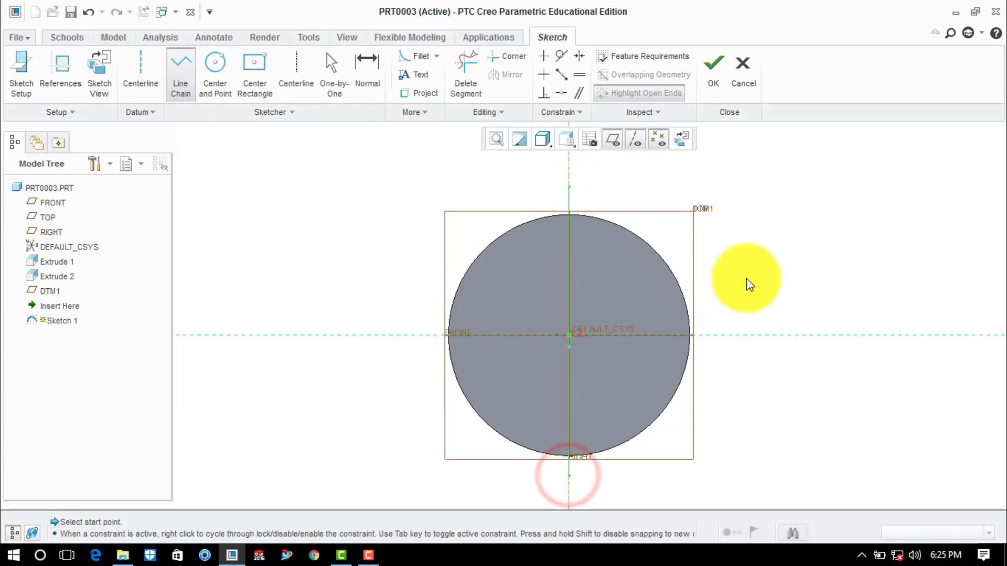
{"action": "middle_click", "coordinate": [744, 280]}
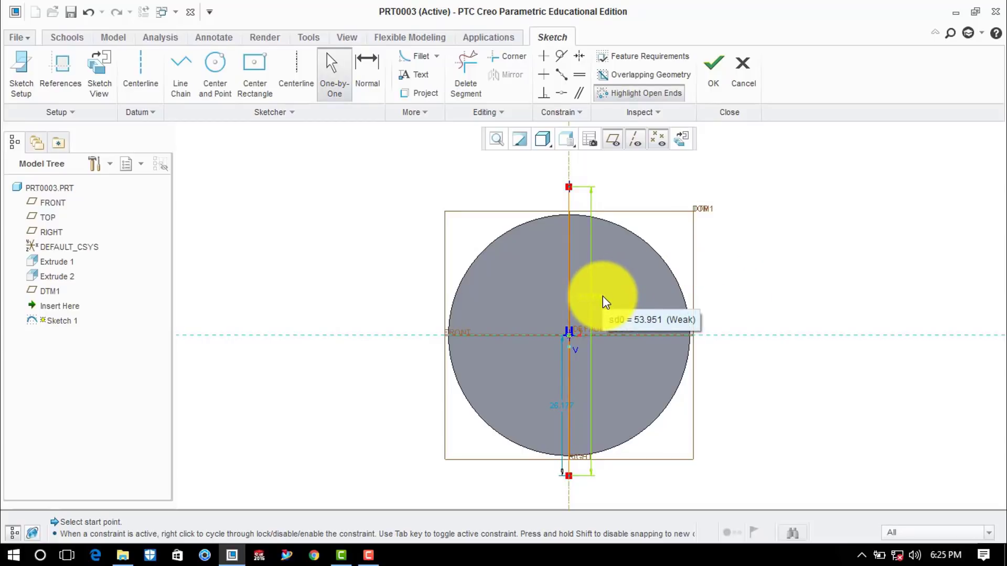
Step: Set the vertical line's length to 52 mm and the distance from the origin to its lower end to 26 mm
{"action": "double_click", "coordinate": [604, 297]}
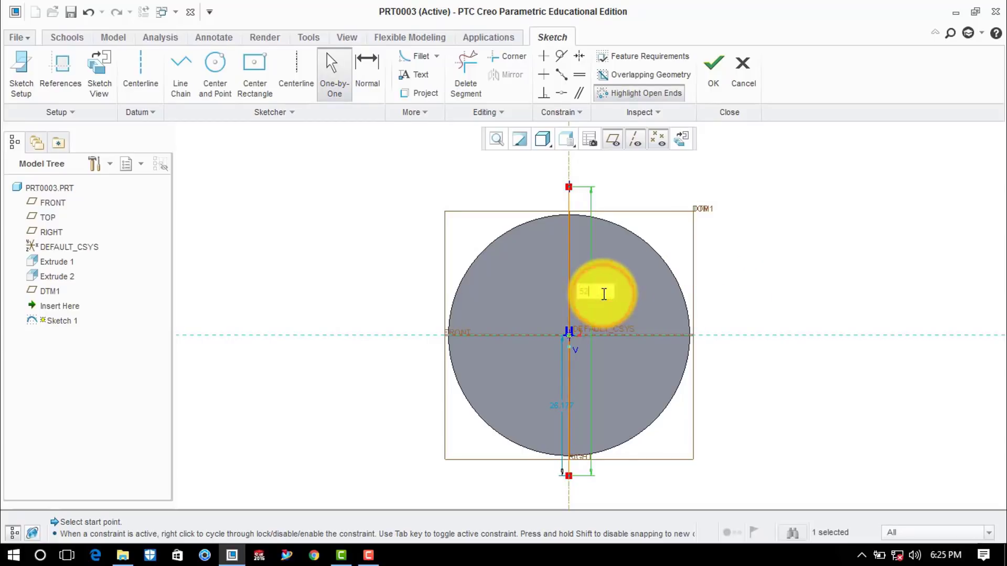
{"action": "left_click", "coordinate": [850, 228]}
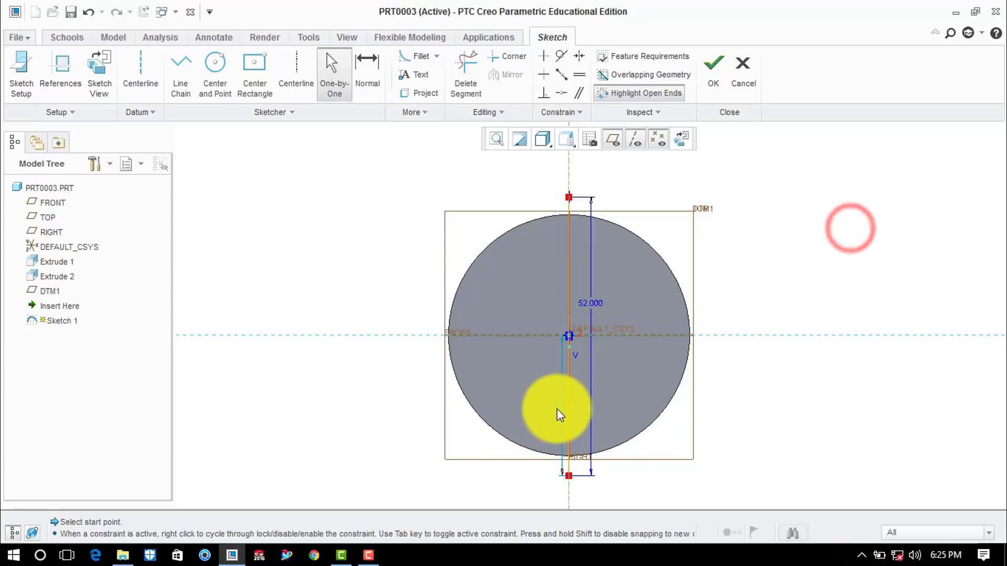
{"action": "double_click", "coordinate": [558, 408]}
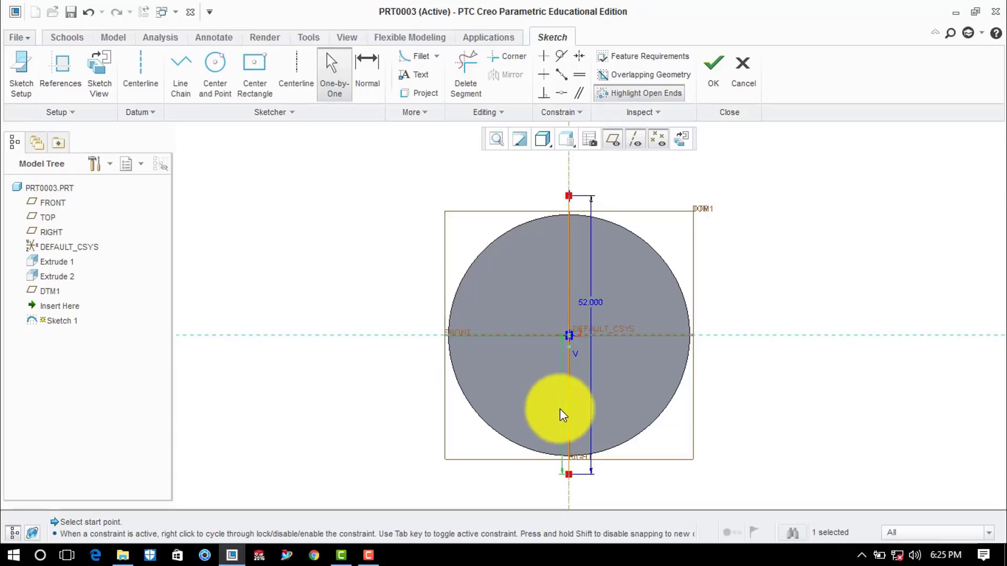
{"action": "left_click", "coordinate": [798, 203]}
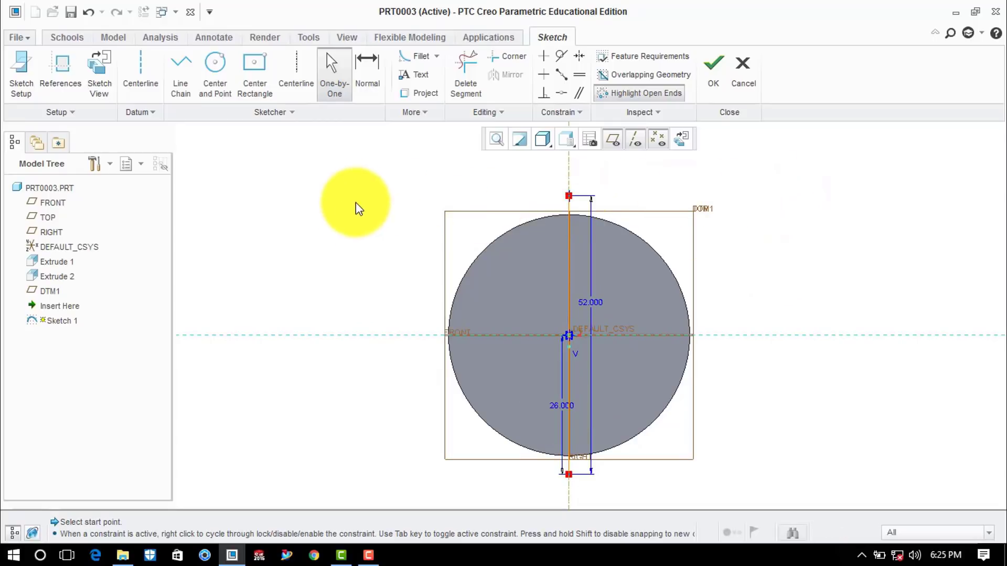
Step: Draw a closed tapered profile against the vertical line, about 7.7 mm wide at the top and narrower at the bottom
{"action": "left_click", "coordinate": [180, 73]}
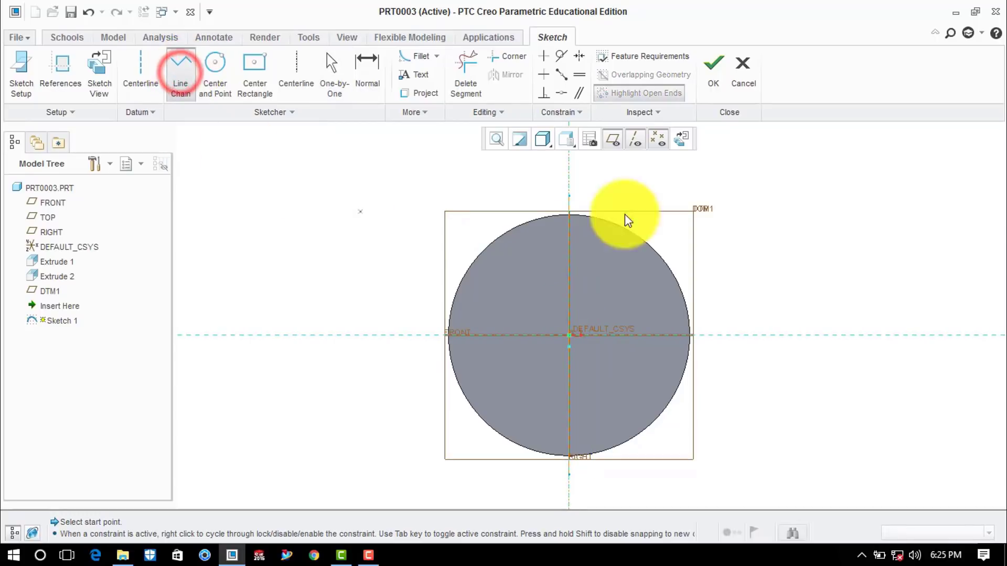
{"action": "left_click", "coordinate": [569, 196]}
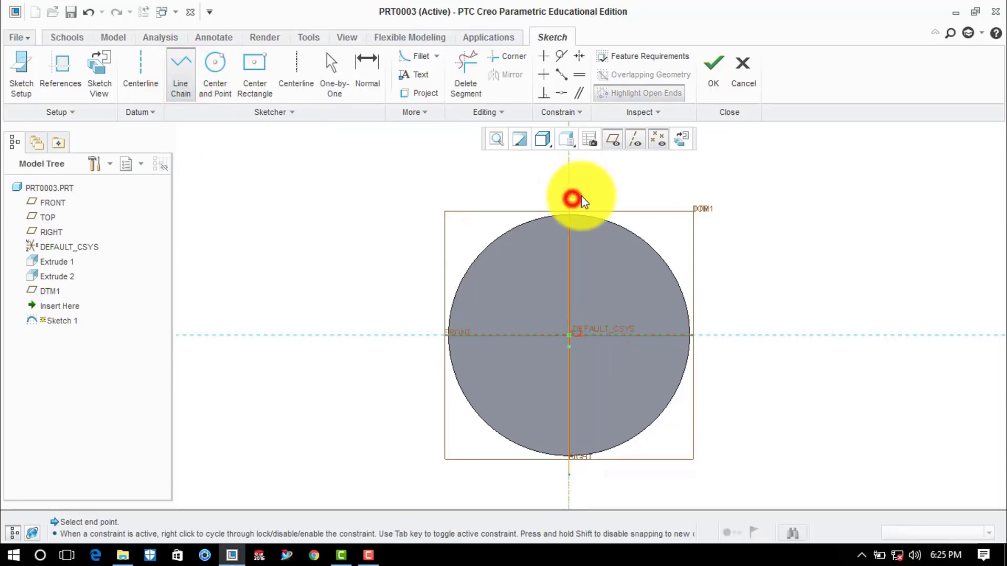
{"action": "left_click", "coordinate": [609, 195]}
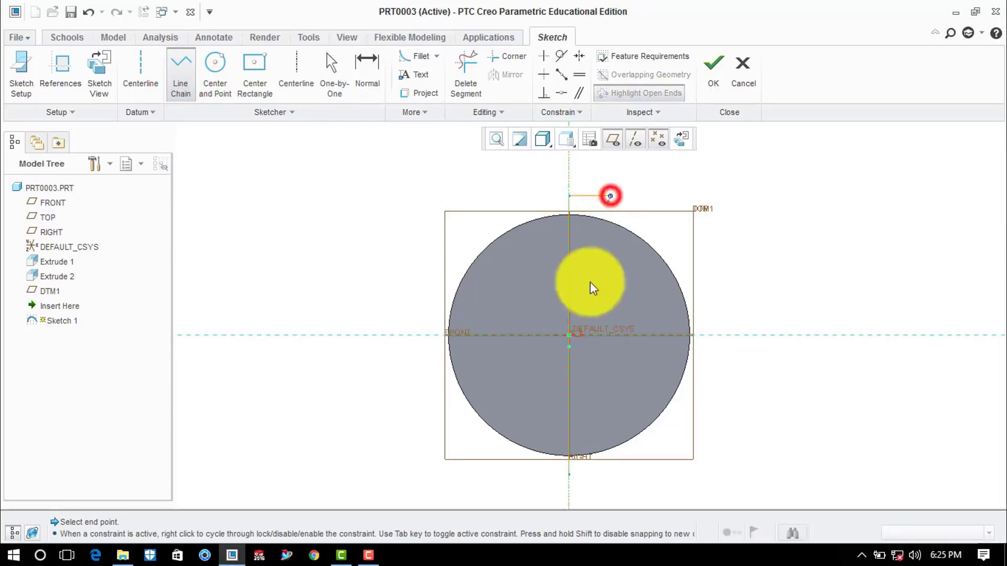
{"action": "left_click", "coordinate": [587, 475]}
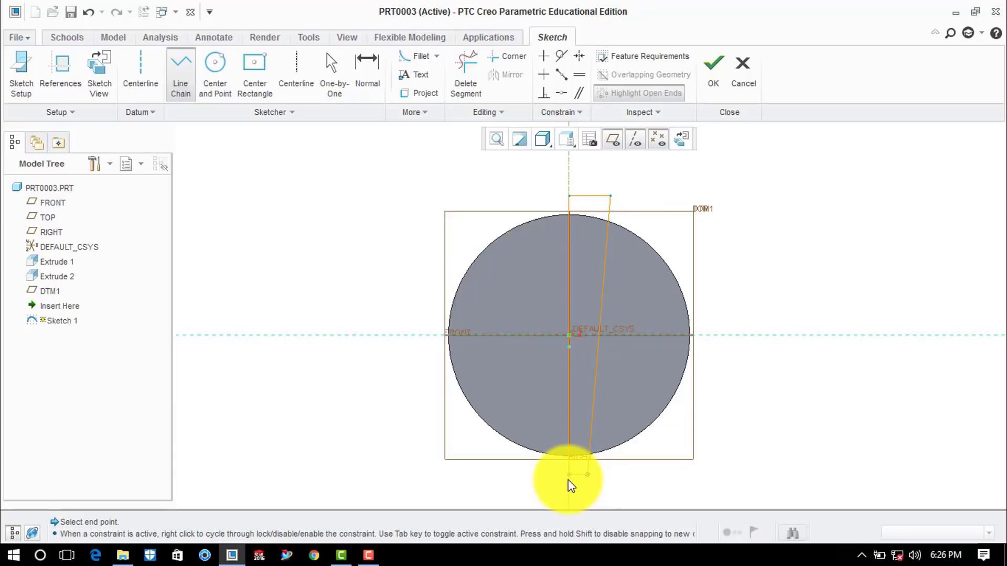
{"action": "left_click", "coordinate": [568, 479]}
{"action": "middle_click", "coordinate": [839, 253]}
{"action": "left_click", "coordinate": [764, 256]}
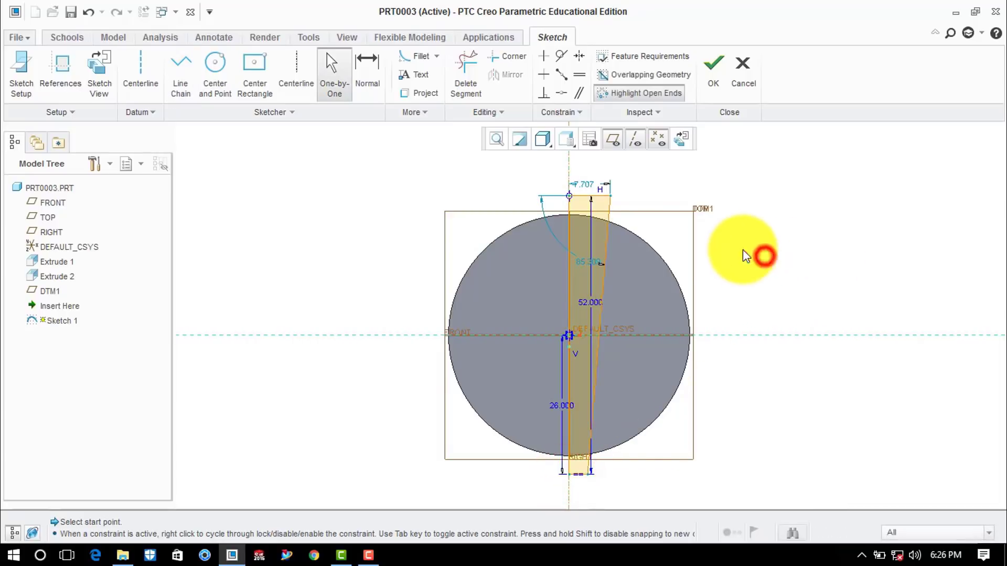
Step: Set the width of the tapered profile's top edge to 3 mm
{"action": "double_click", "coordinate": [586, 187]}
{"action": "type", "text": "3"}
{"action": "key", "text": "Return"}
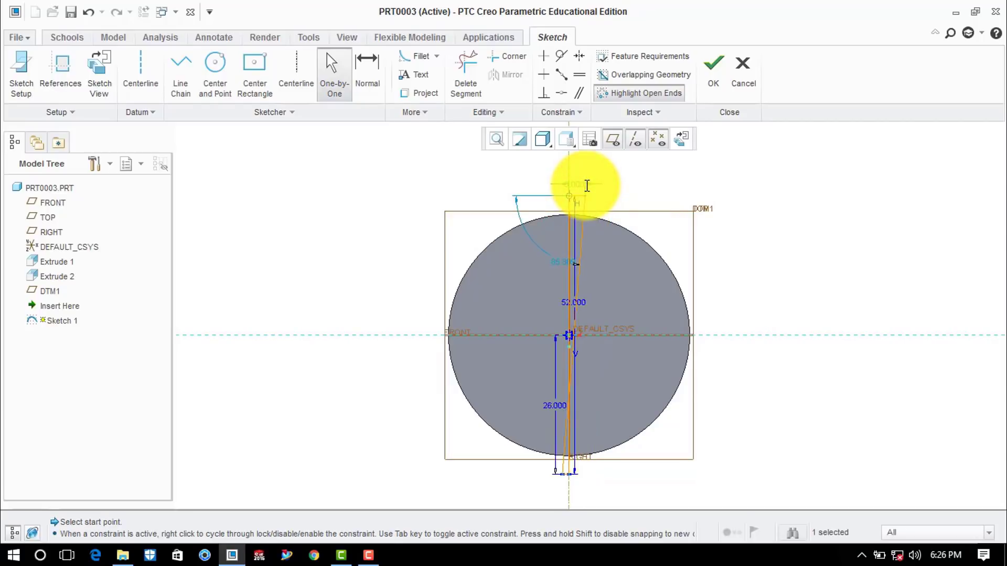
{"action": "left_click", "coordinate": [797, 225]}
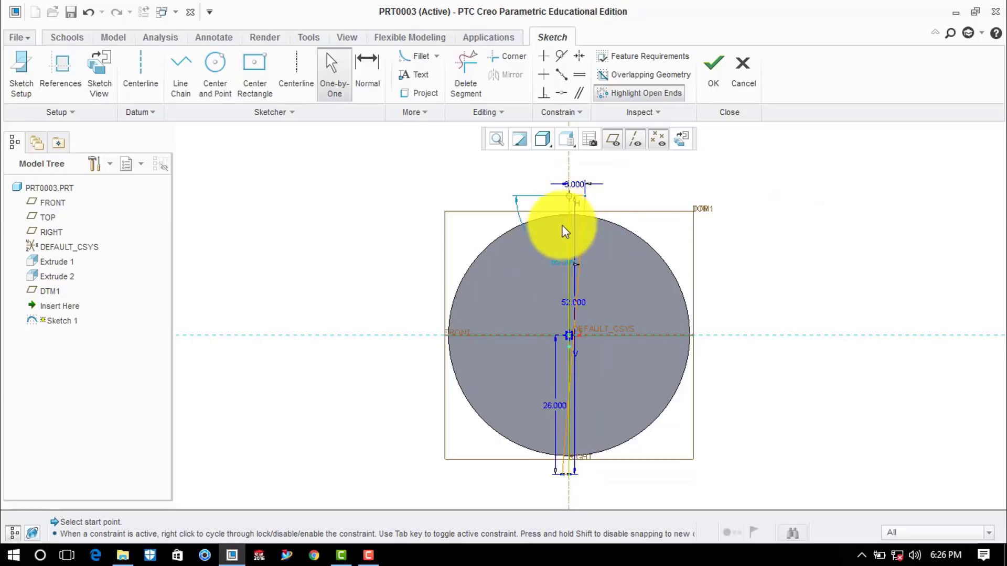
Step: Set the angle between the profile's top edge and its slanted side for the taper, and finish the sketch
{"action": "double_click", "coordinate": [556, 261]}
{"action": "key", "text": "BackSpace"}
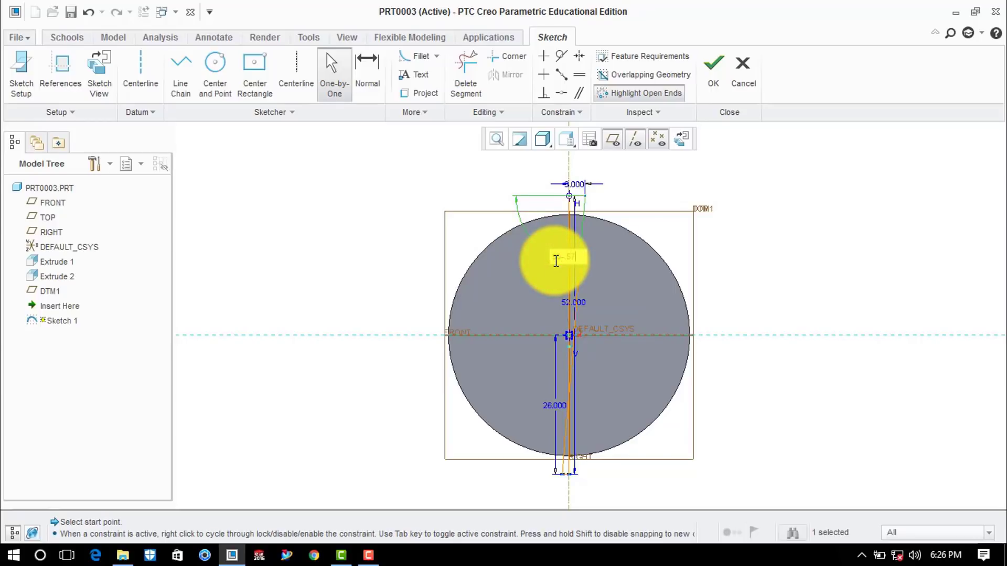
{"action": "key", "text": "Return"}
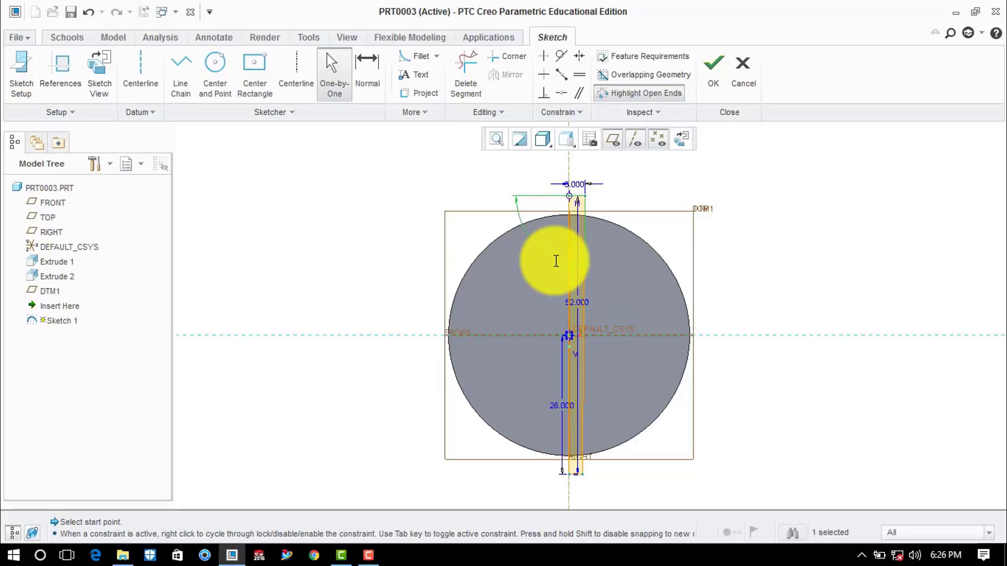
{"action": "left_click", "coordinate": [789, 155]}
{"action": "left_click", "coordinate": [714, 76]}
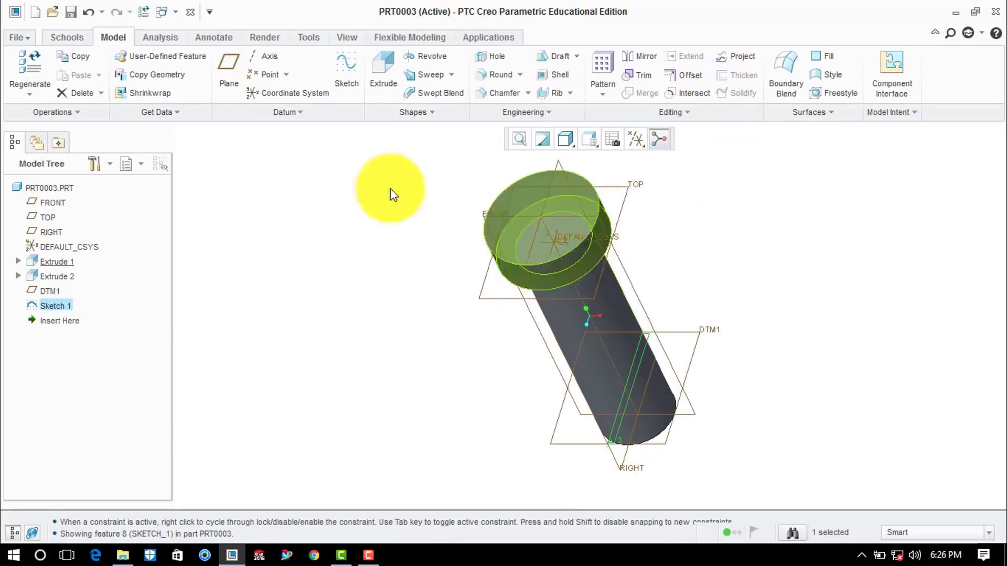
Step: Revolve the tapered sketch 360° about its centerline with material removal to cut the taper pin hole through the shank
{"action": "left_click", "coordinate": [423, 56]}
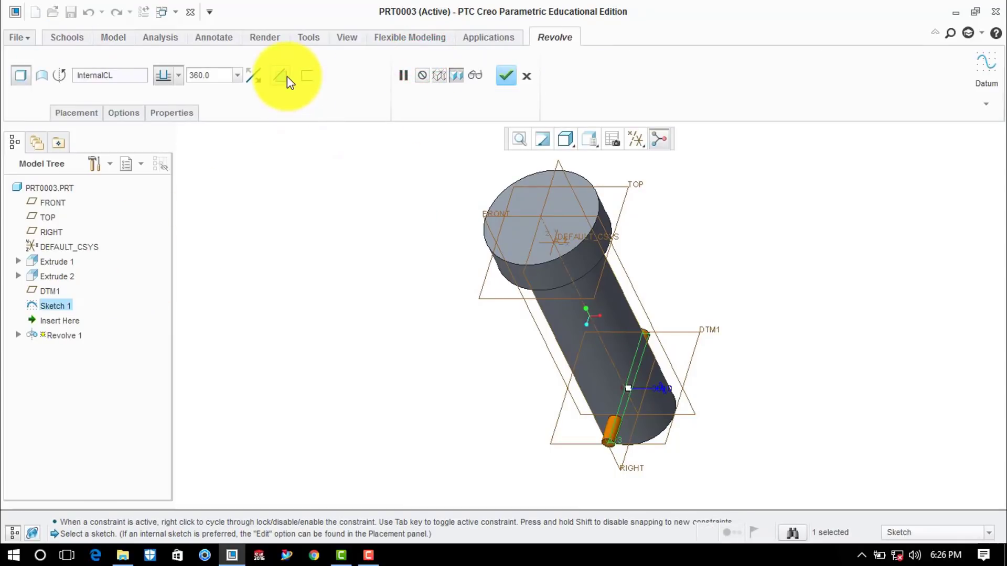
{"action": "left_click", "coordinate": [288, 77]}
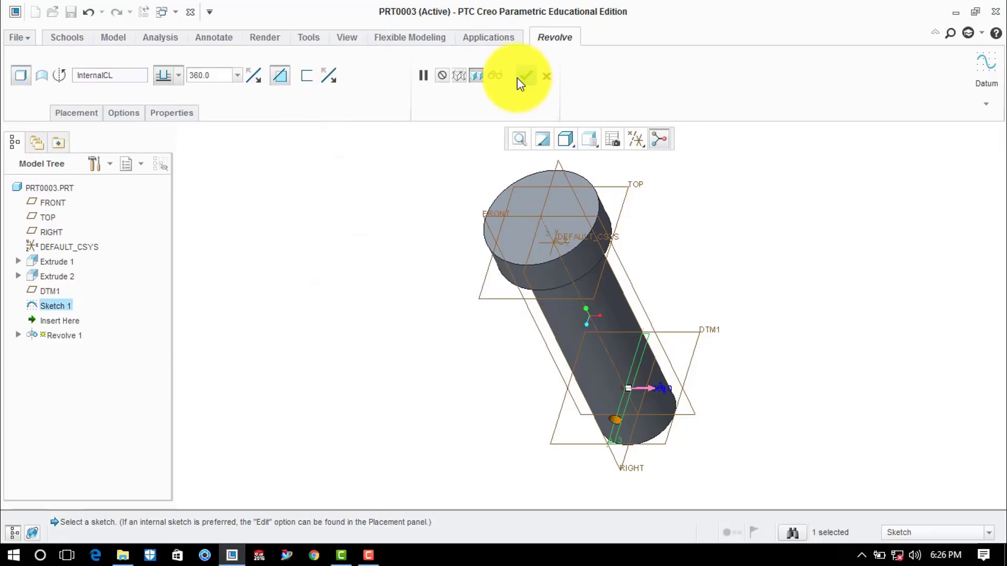
{"action": "left_click", "coordinate": [526, 76]}
{"action": "left_click", "coordinate": [418, 185]}
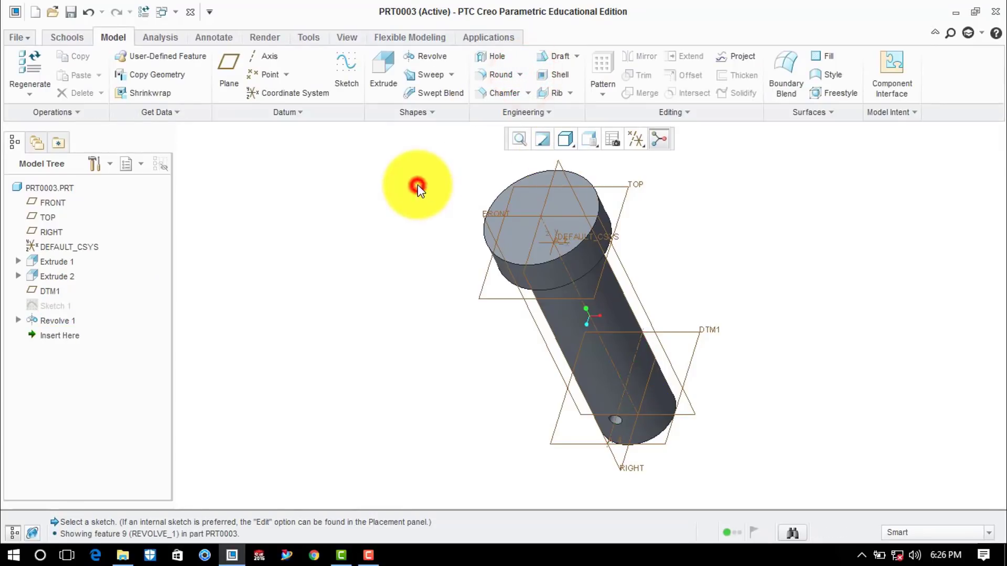
{"action": "middle_click_drag", "start_coordinate": [514, 182], "coordinate": [534, 252]}
{"action": "key", "text": "ctrl+d"}
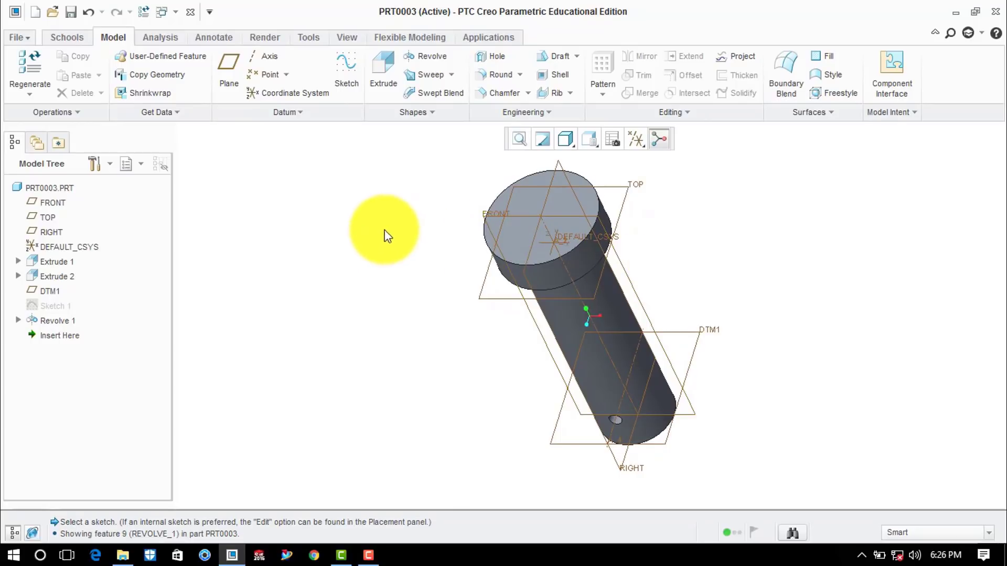
Step: Save a copy of the part as "pin" in the knuckle joint folder
{"action": "left_click", "coordinate": [27, 39]}
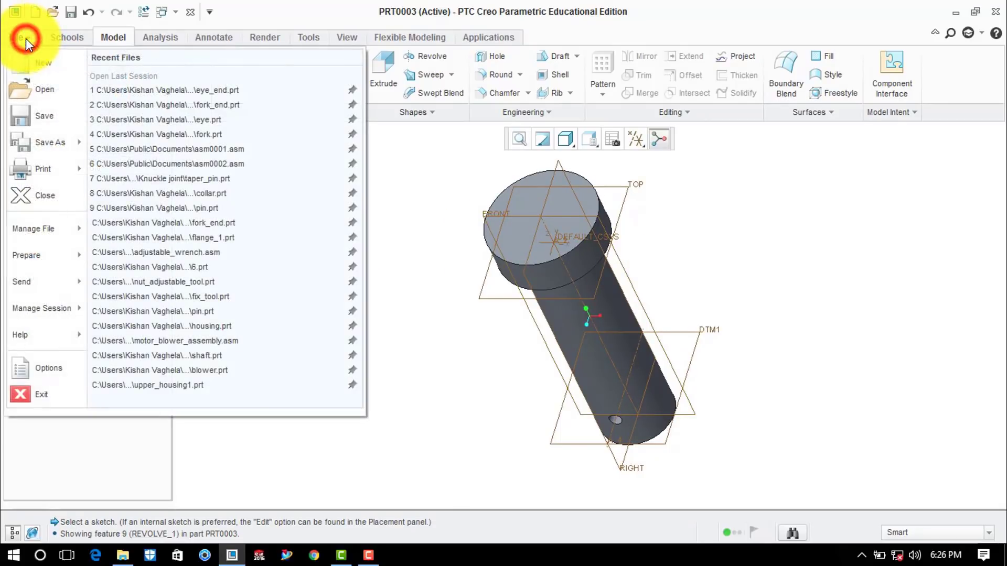
{"action": "left_click", "coordinate": [36, 145]}
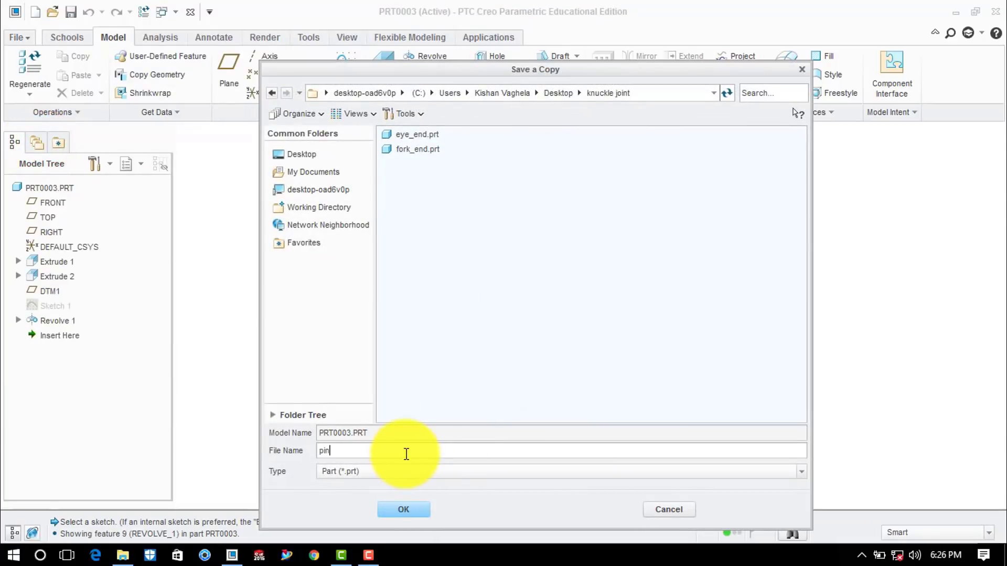
{"action": "left_click", "coordinate": [399, 509]}
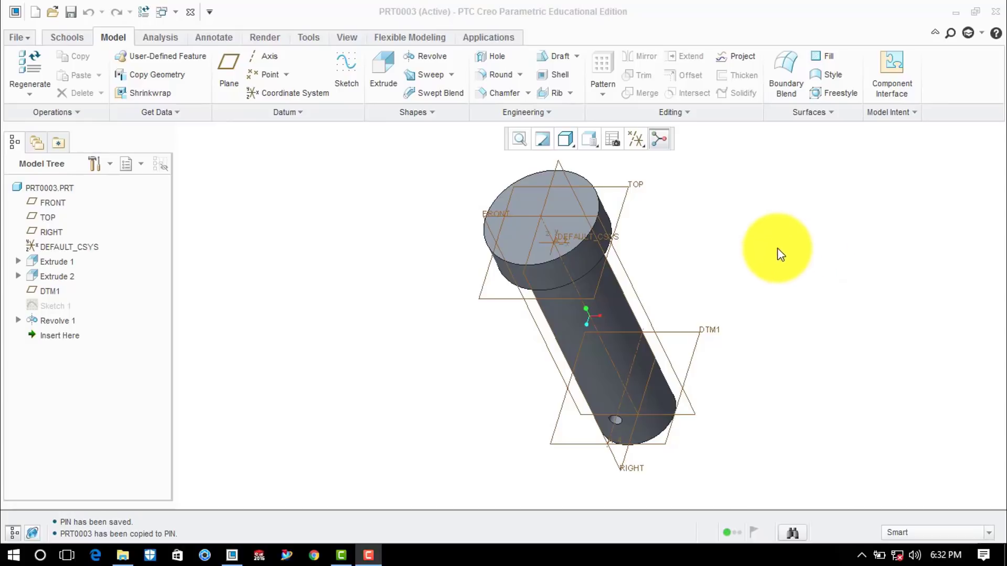
Step: Close the pin part and create a new solid part from the solid_start_part_mmks template instead of the default one
{"action": "left_click", "coordinate": [73, 35]}
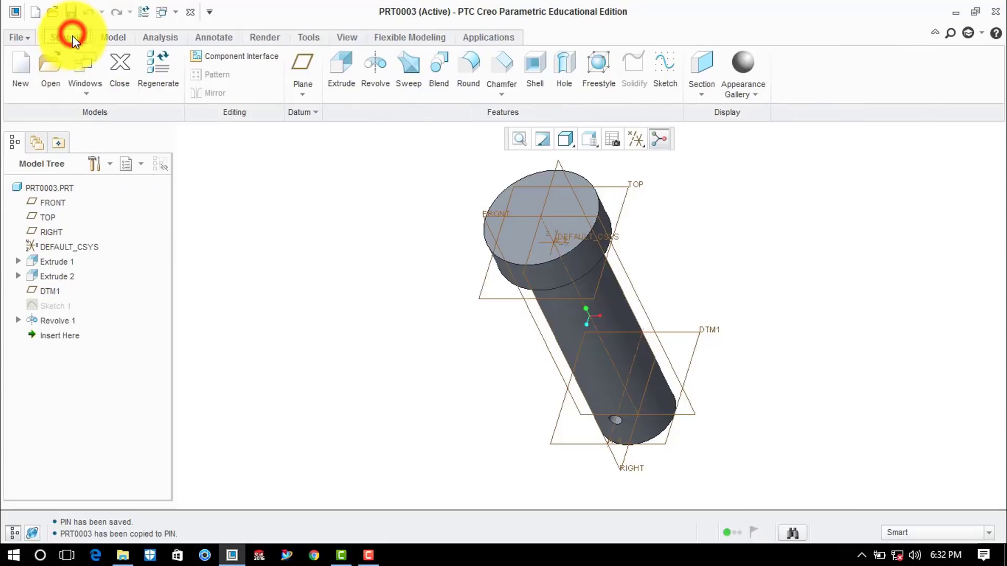
{"action": "left_click", "coordinate": [116, 69]}
{"action": "left_click", "coordinate": [21, 71]}
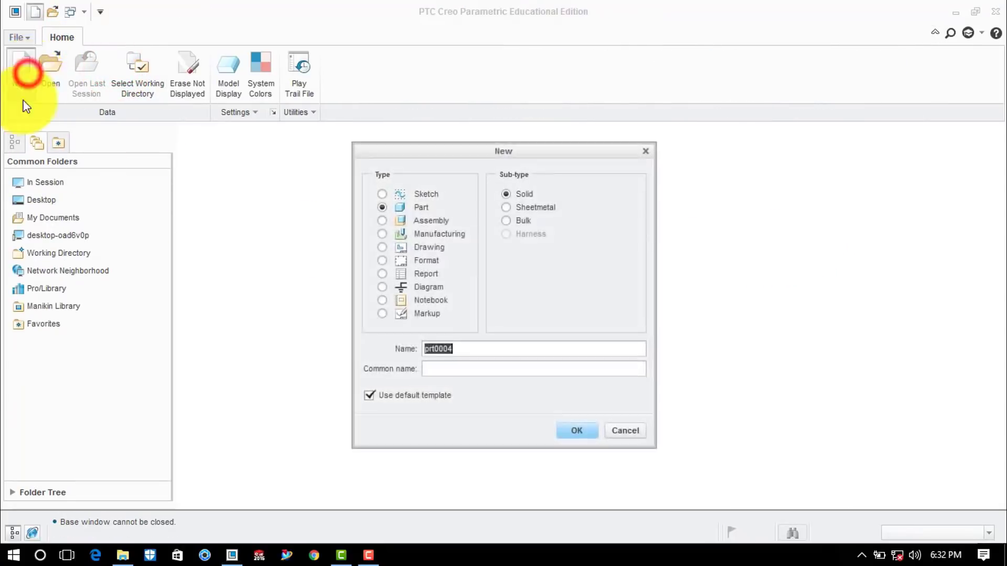
{"action": "left_click", "coordinate": [379, 397]}
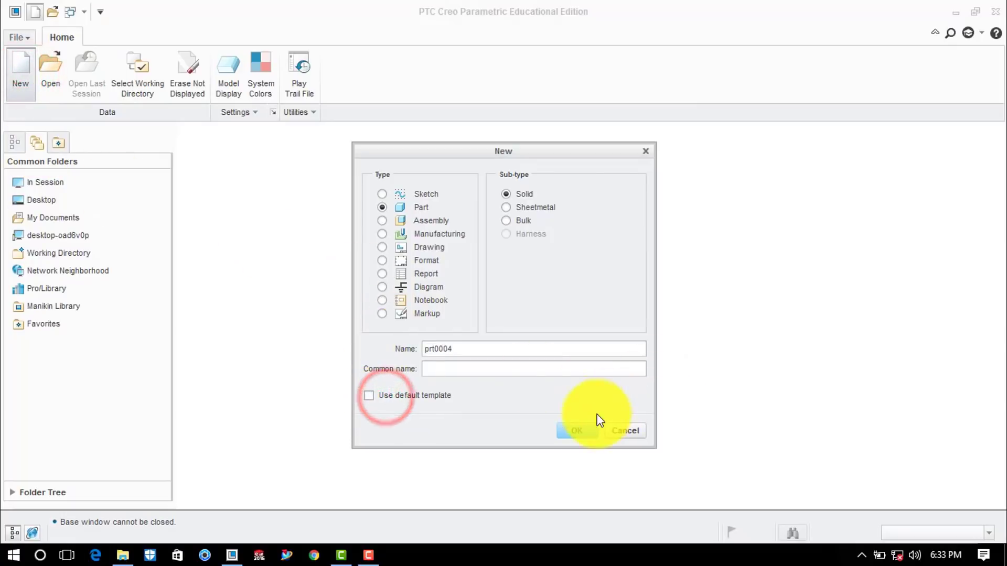
{"action": "left_click", "coordinate": [590, 433]}
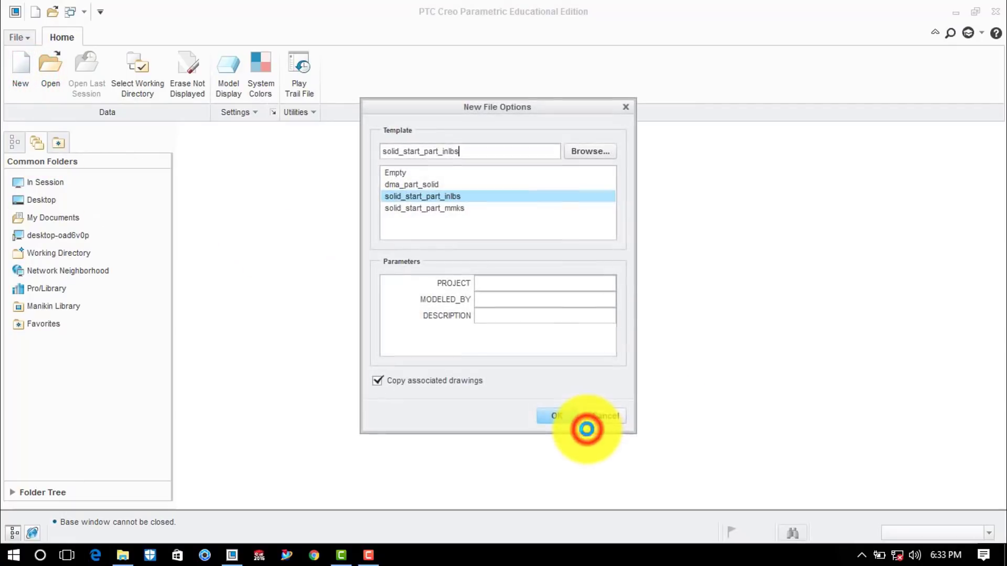
{"action": "left_click", "coordinate": [451, 208]}
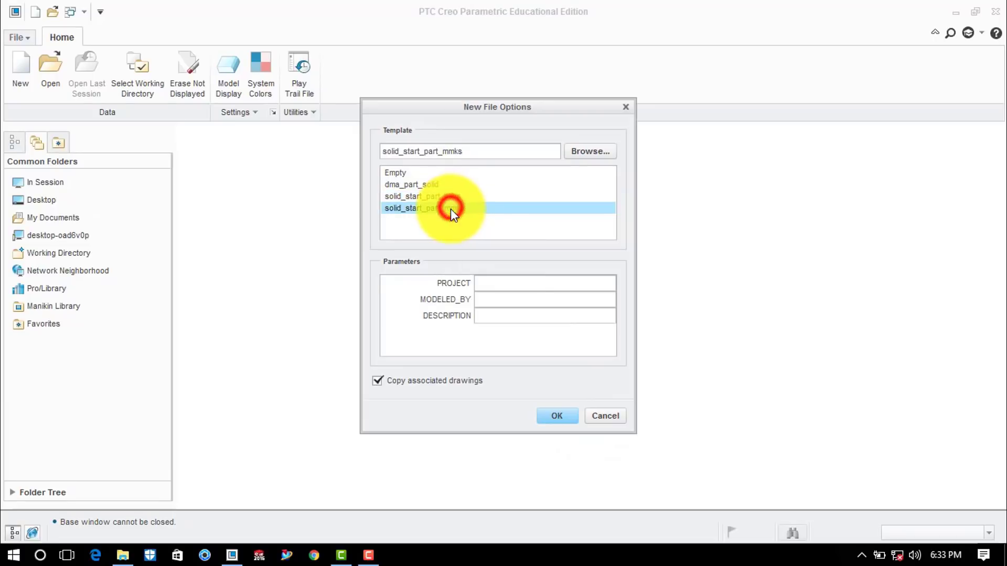
{"action": "left_click", "coordinate": [556, 416]}
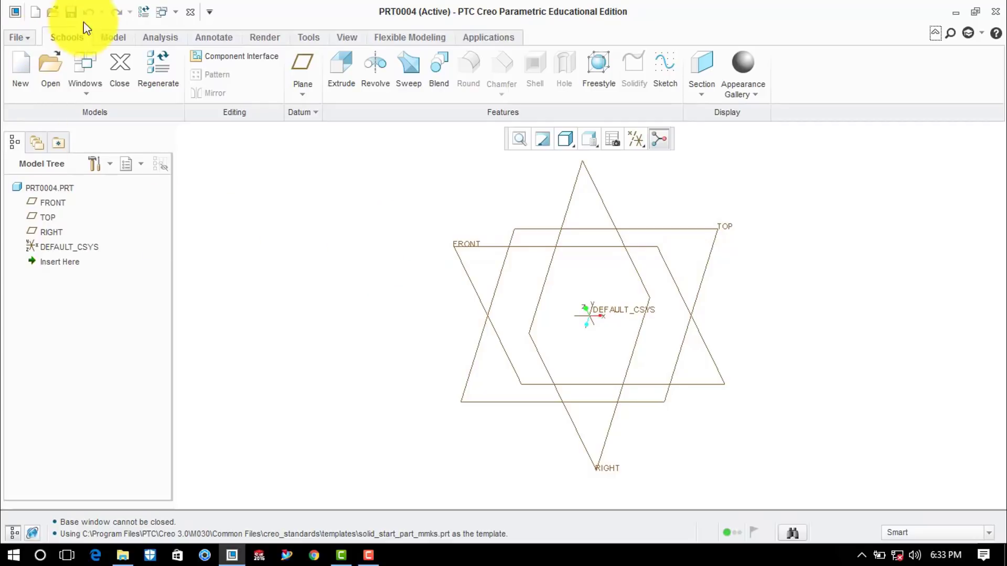
Step: Start an Extrude on the TOP plane and sketch two concentric circles about 124 mm and 219 mm in diameter at the origin
{"action": "left_click", "coordinate": [106, 37]}
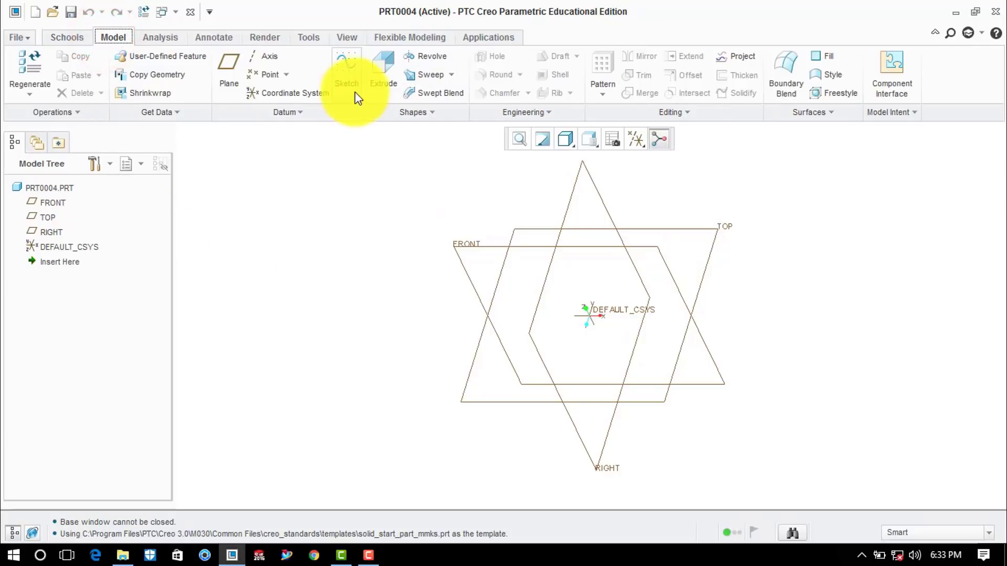
{"action": "left_click", "coordinate": [370, 71]}
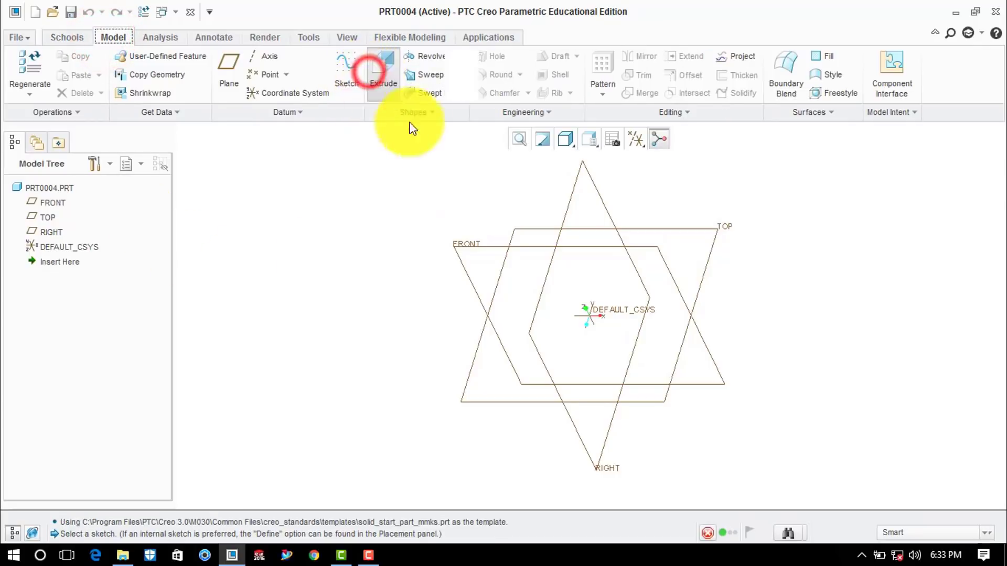
{"action": "left_click", "coordinate": [701, 227]}
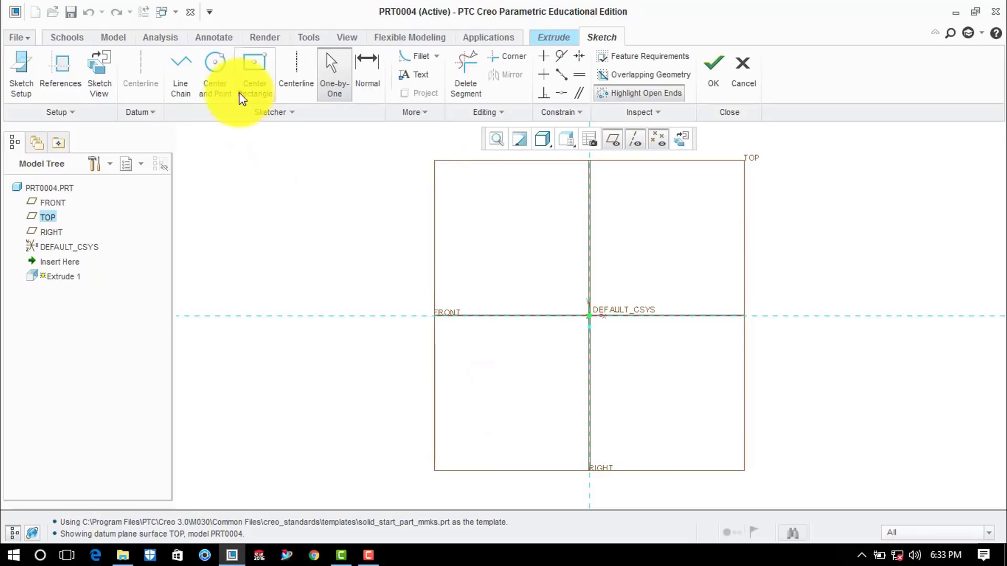
{"action": "left_click", "coordinate": [216, 64]}
{"action": "left_click", "coordinate": [589, 315]}
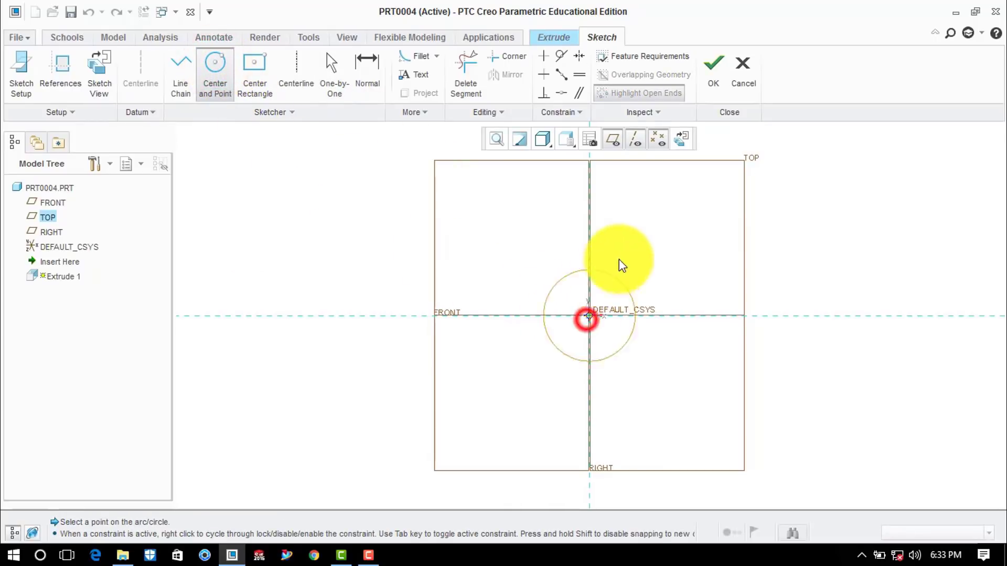
{"action": "left_click", "coordinate": [612, 285]}
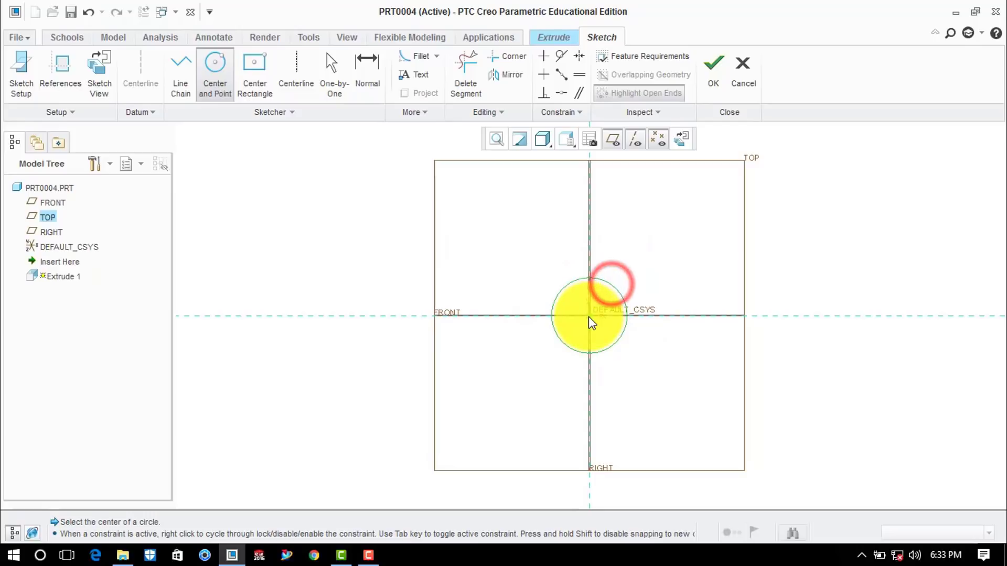
{"action": "left_click", "coordinate": [589, 316]}
{"action": "left_click", "coordinate": [617, 253]}
{"action": "middle_click", "coordinate": [633, 226]}
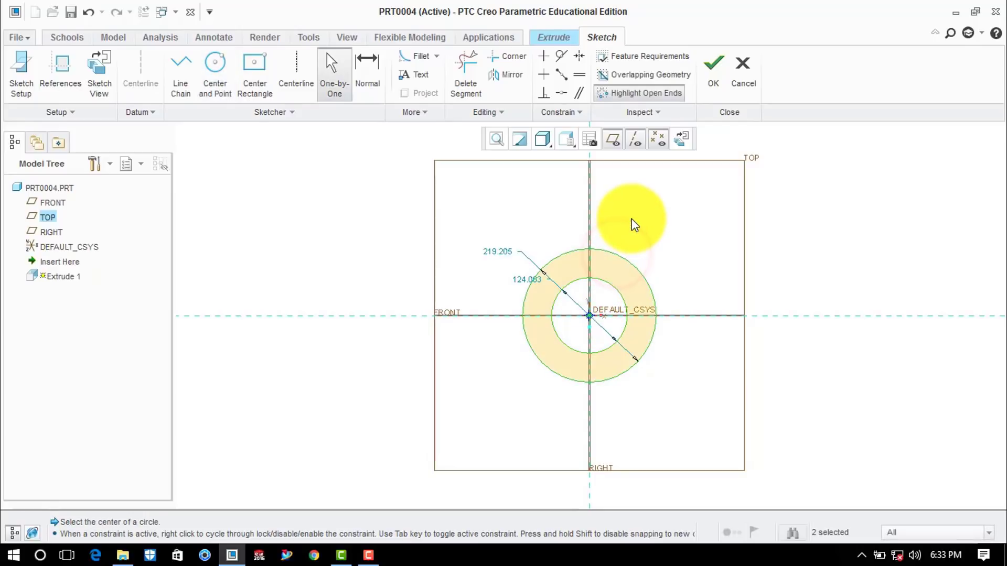
Step: Set the inner circle's diameter to 30 mm and the outer circle's to 45 mm, and finish the sketch
{"action": "double_click", "coordinate": [522, 279]}
{"action": "type", "text": "30"}
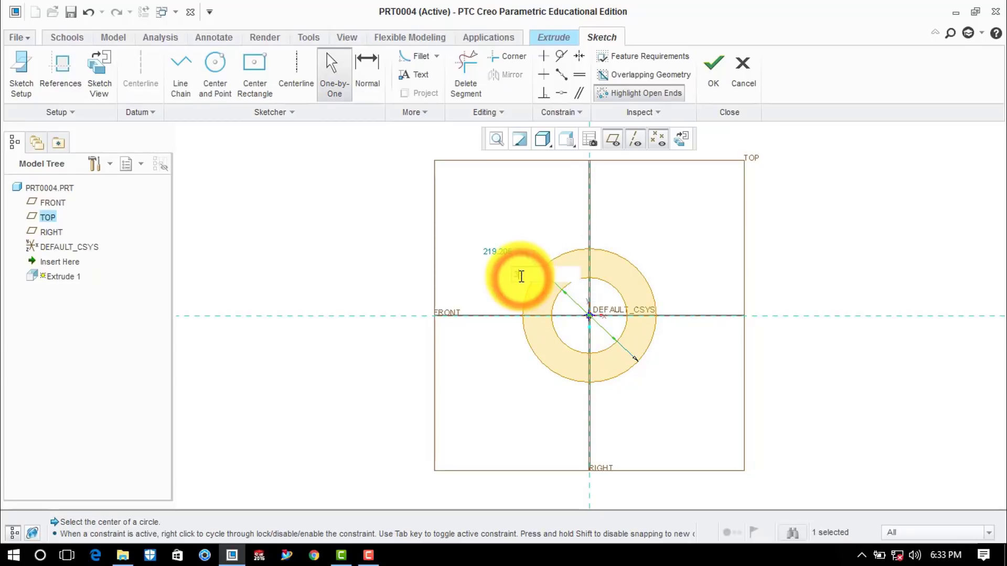
{"action": "key", "text": "Return"}
{"action": "left_click", "coordinate": [533, 167]}
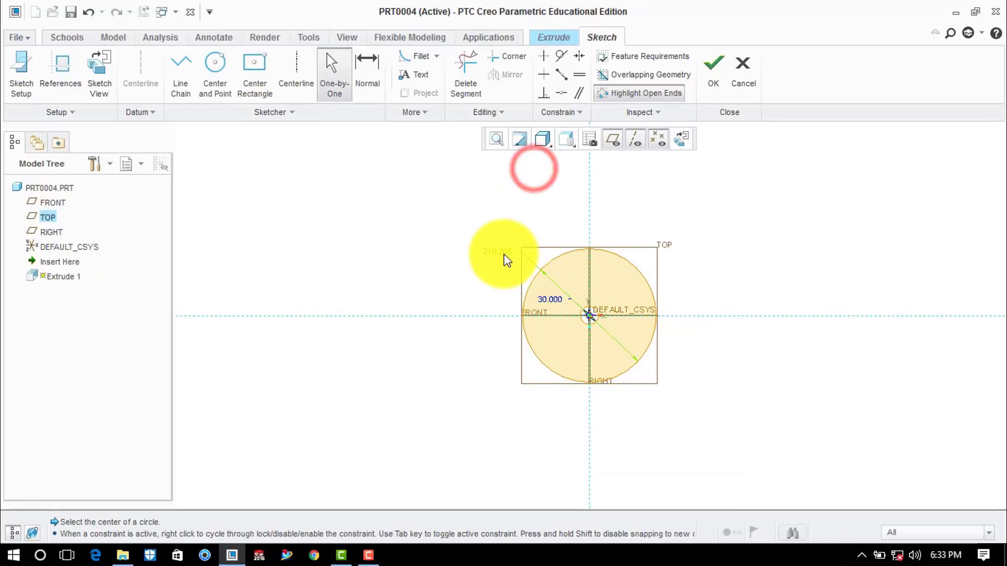
{"action": "double_click", "coordinate": [504, 252]}
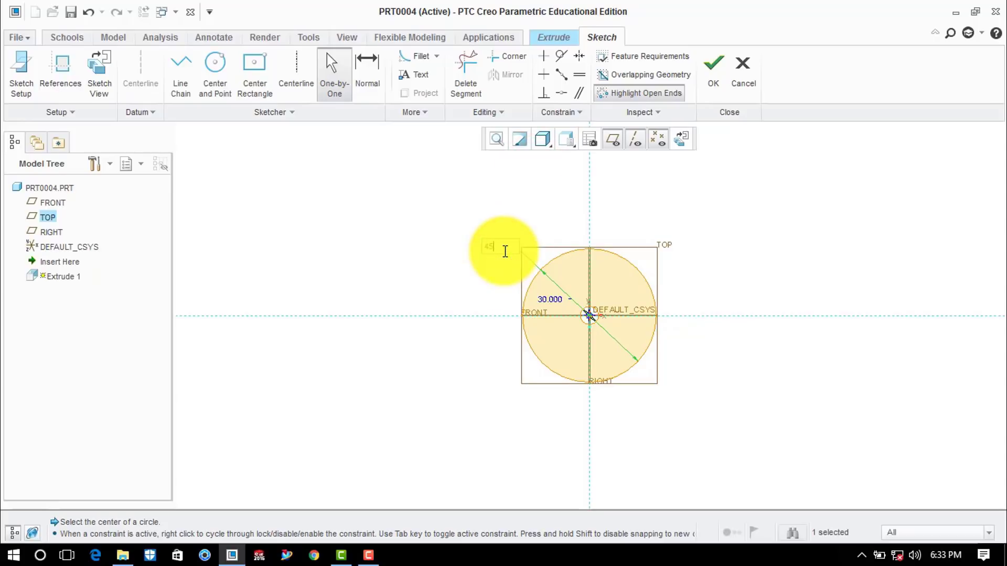
{"action": "type", "text": "45"}
{"action": "key", "text": "Return"}
{"action": "left_click", "coordinate": [667, 220]}
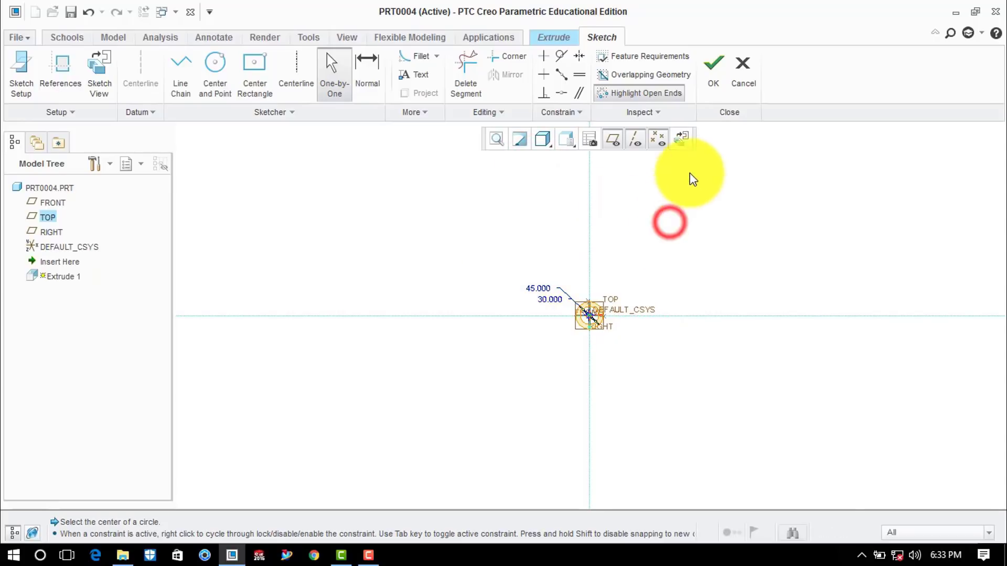
{"action": "left_click", "coordinate": [704, 90]}
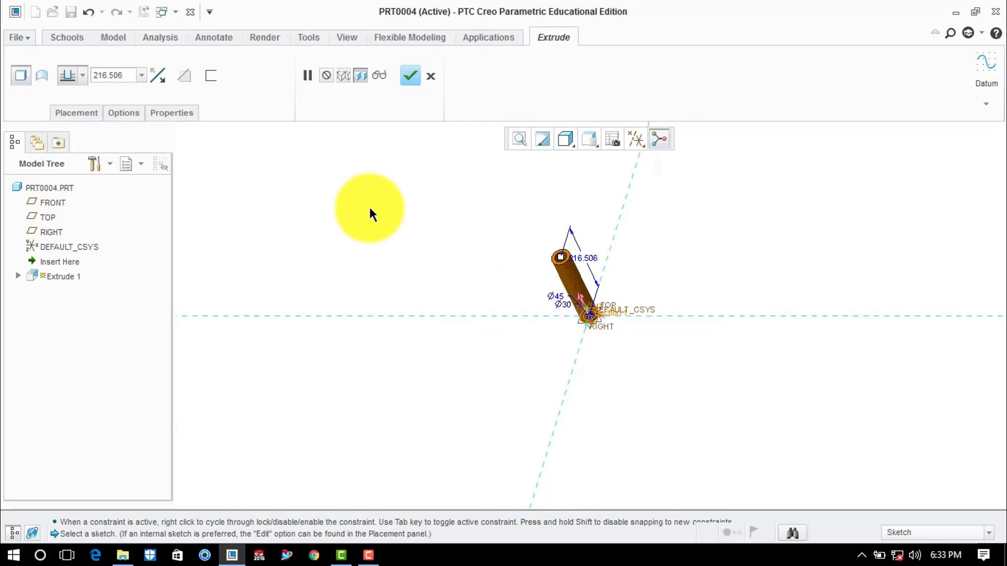
Step: Extrude the ring profile symmetrically about the sketch plane to a total depth of 14 mm
{"action": "left_click", "coordinate": [82, 76]}
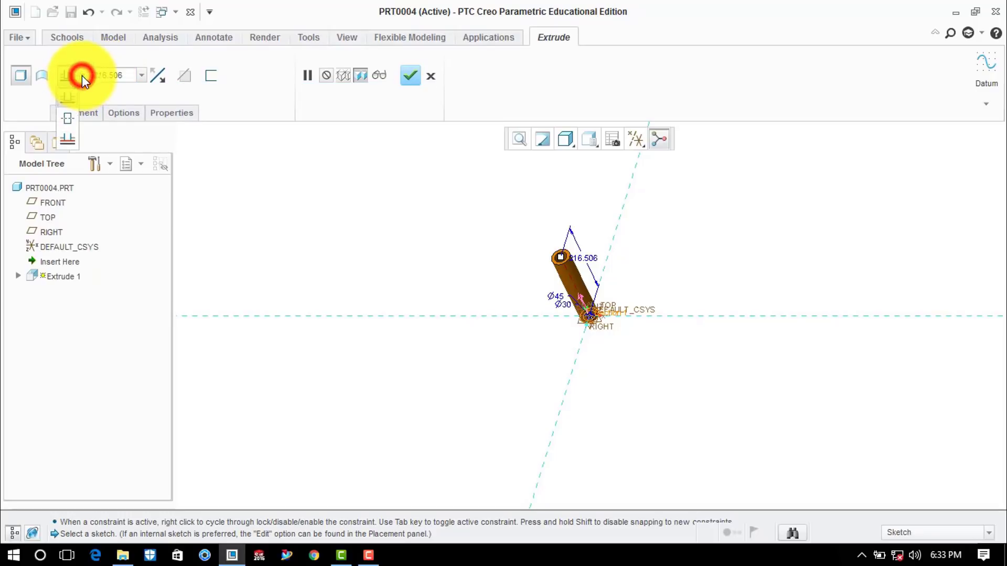
{"action": "left_click", "coordinate": [66, 119]}
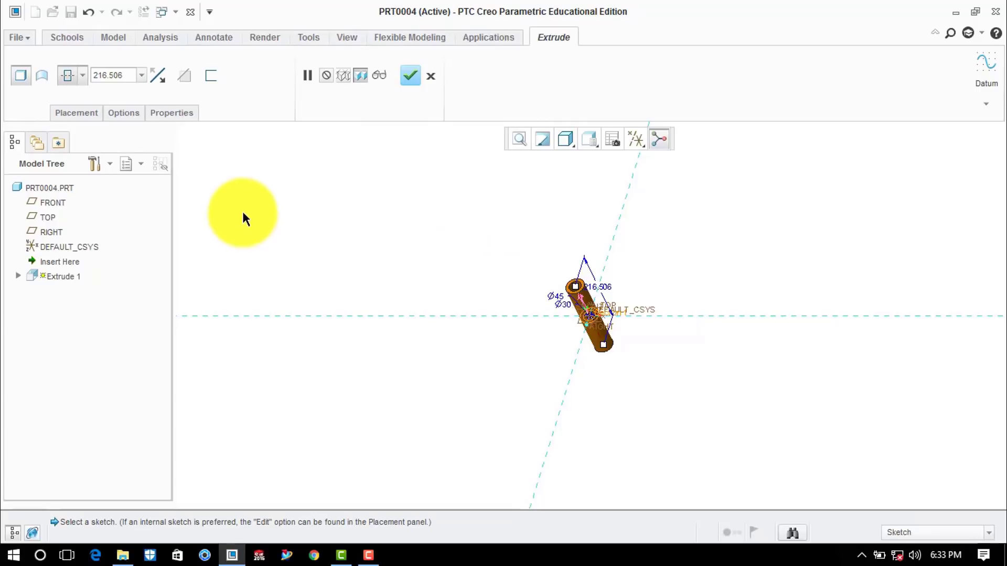
{"action": "double_click", "coordinate": [120, 77]}
{"action": "type", "text": "1"}
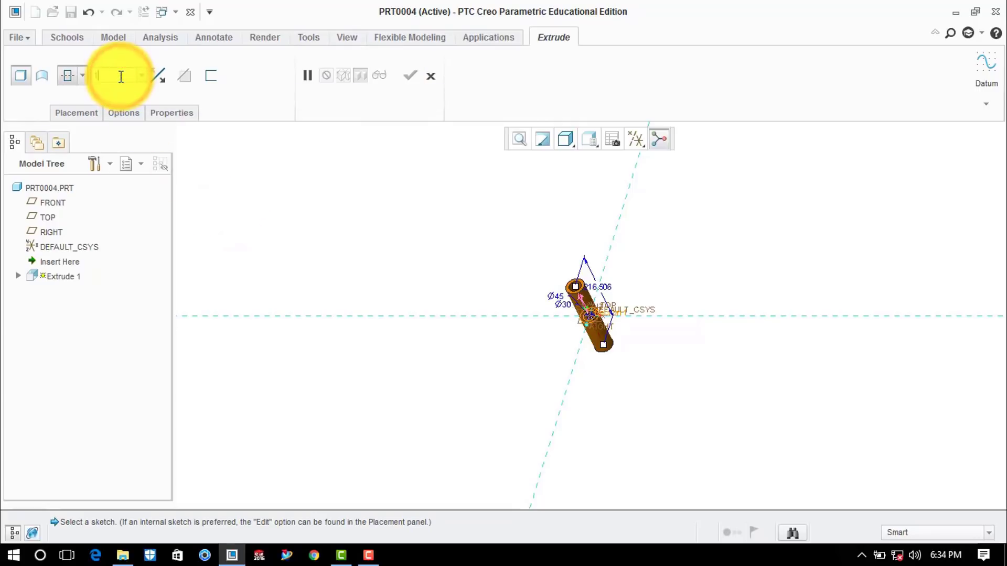
{"action": "type", "text": "4"}
{"action": "key", "text": "Return"}
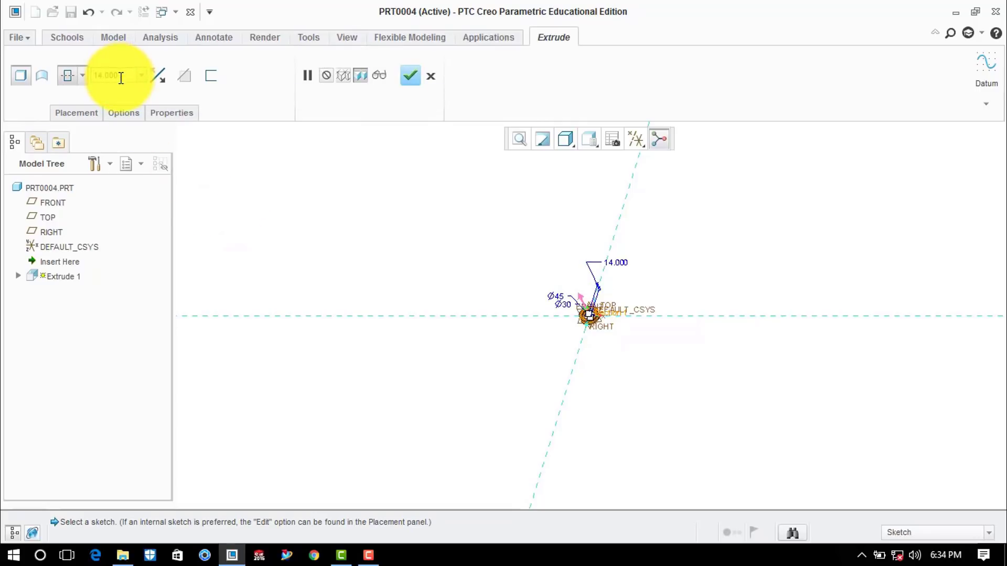
{"action": "left_click", "coordinate": [409, 75]}
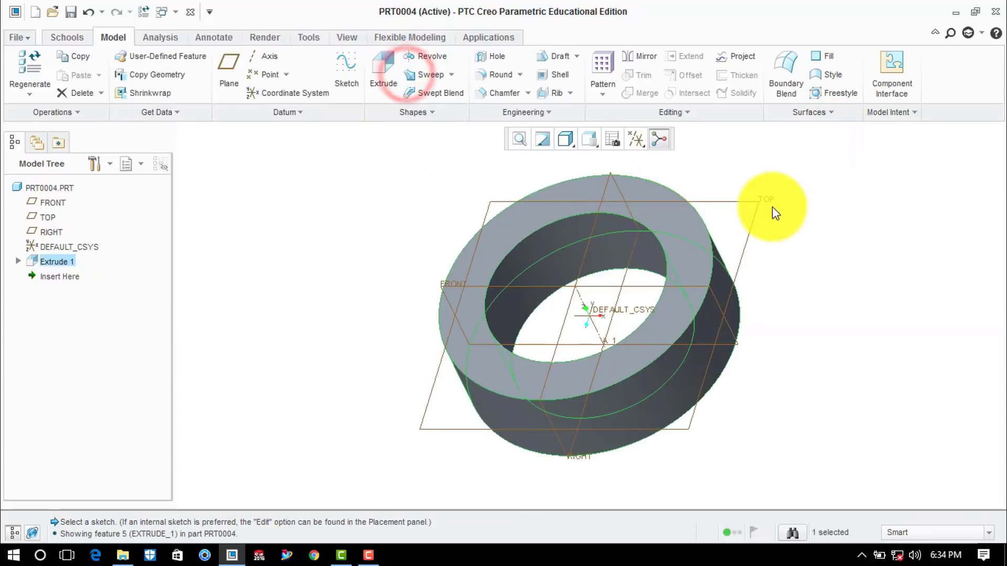
{"action": "left_click", "coordinate": [797, 188]}
{"action": "left_click", "coordinate": [976, 281]}
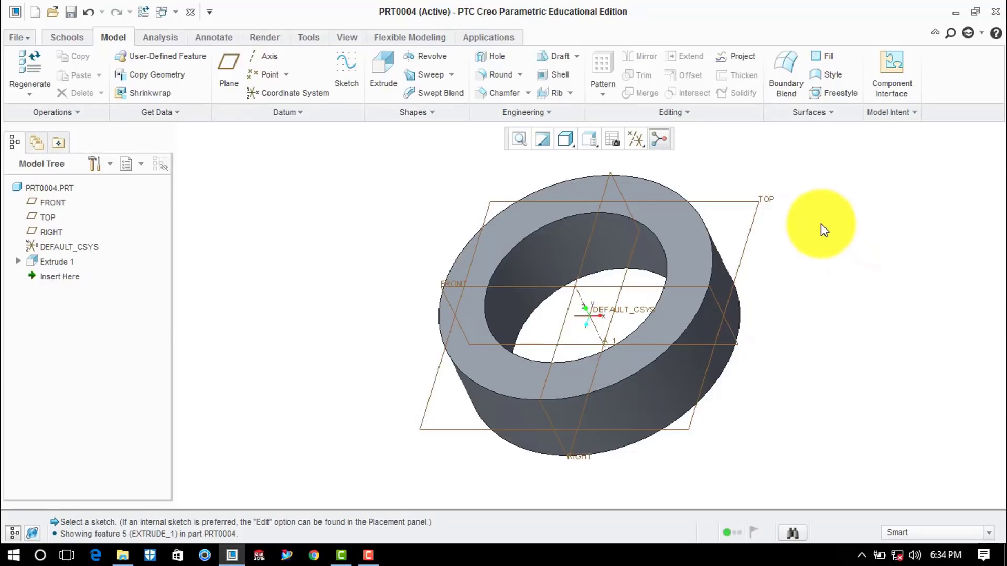
Step: Start a new sketch on the TOP datum plane through the middle of the ring
{"action": "left_click", "coordinate": [345, 63]}
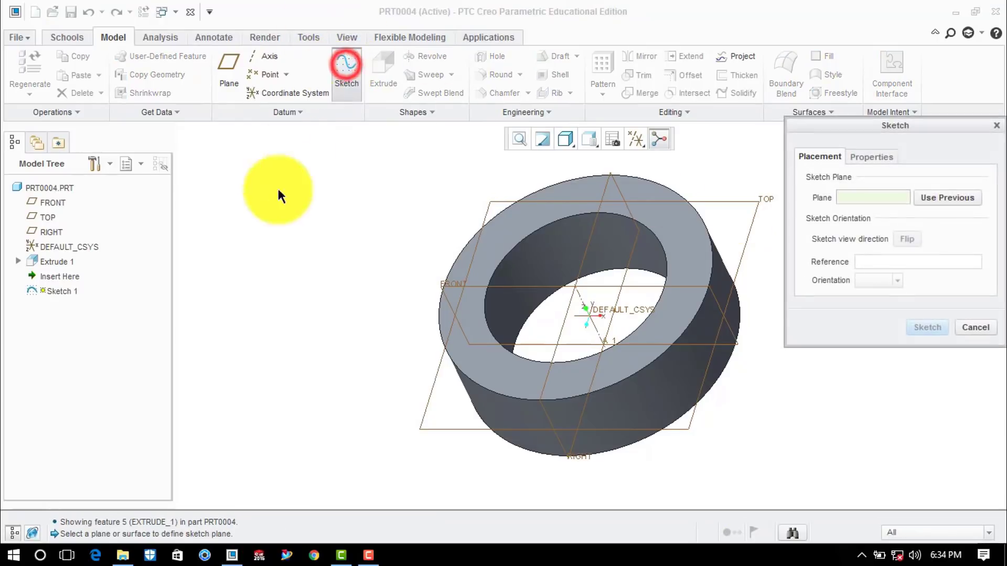
{"action": "left_click", "coordinate": [427, 429]}
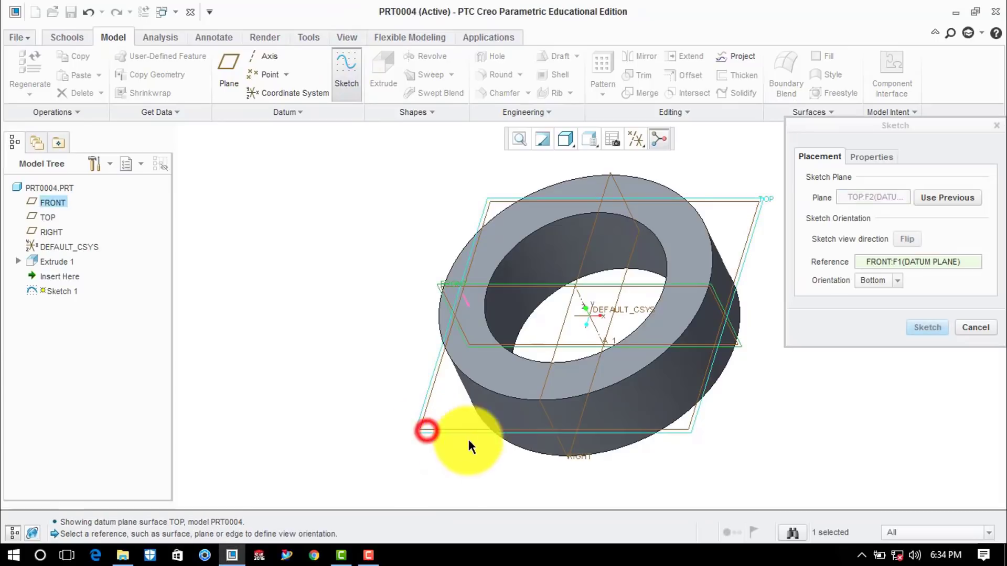
{"action": "left_click", "coordinate": [927, 331]}
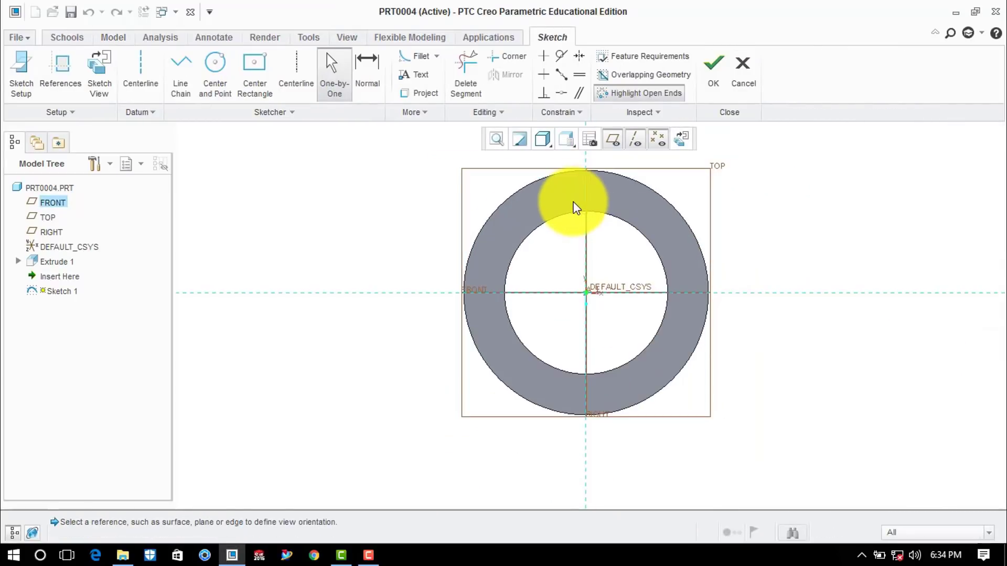
{"action": "middle_click_drag", "start_coordinate": [589, 216], "coordinate": [556, 242]}
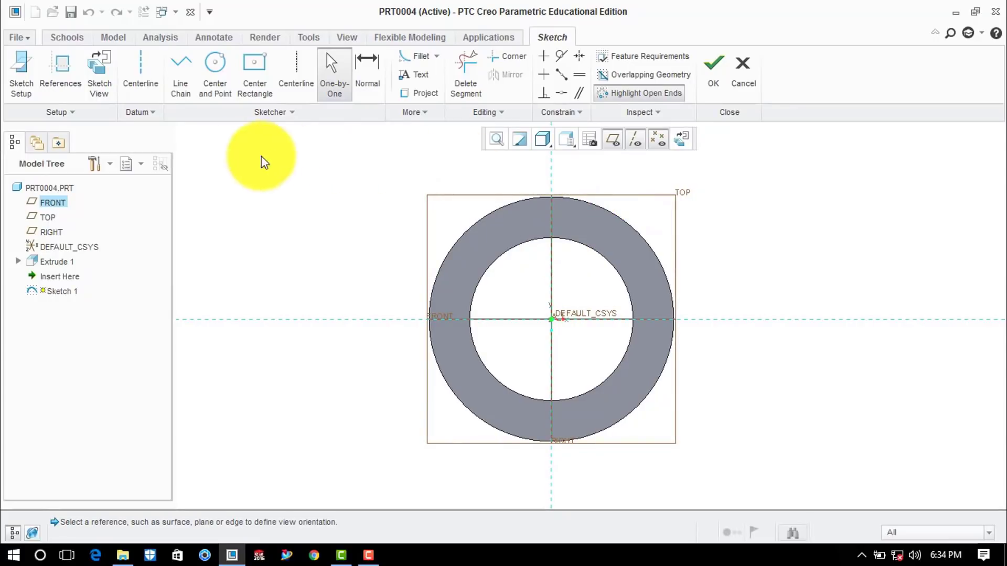
Step: Draw a vertical datum centerline through the origin of the ring sketch
{"action": "left_click", "coordinate": [142, 63]}
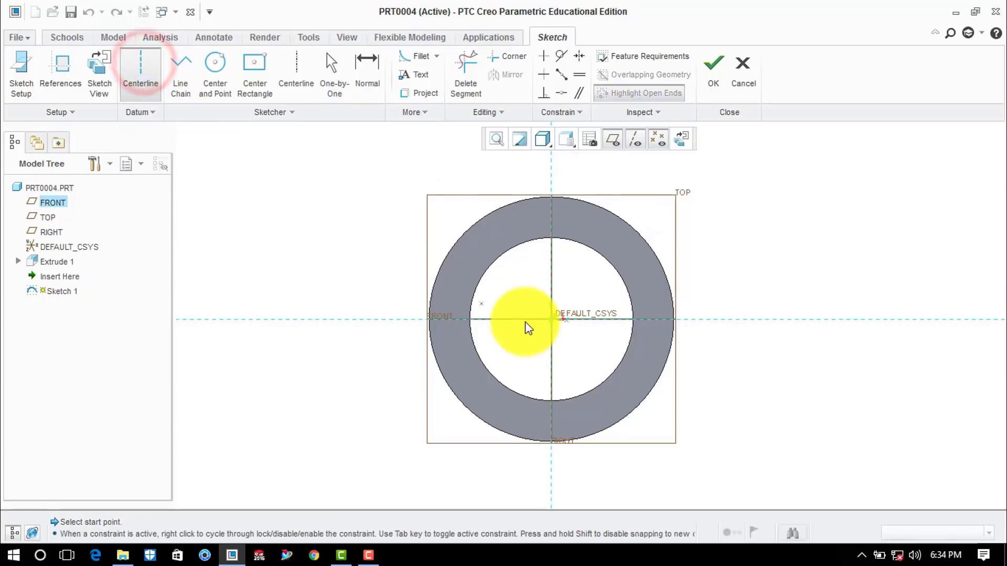
{"action": "left_click", "coordinate": [550, 320]}
{"action": "left_click", "coordinate": [551, 260]}
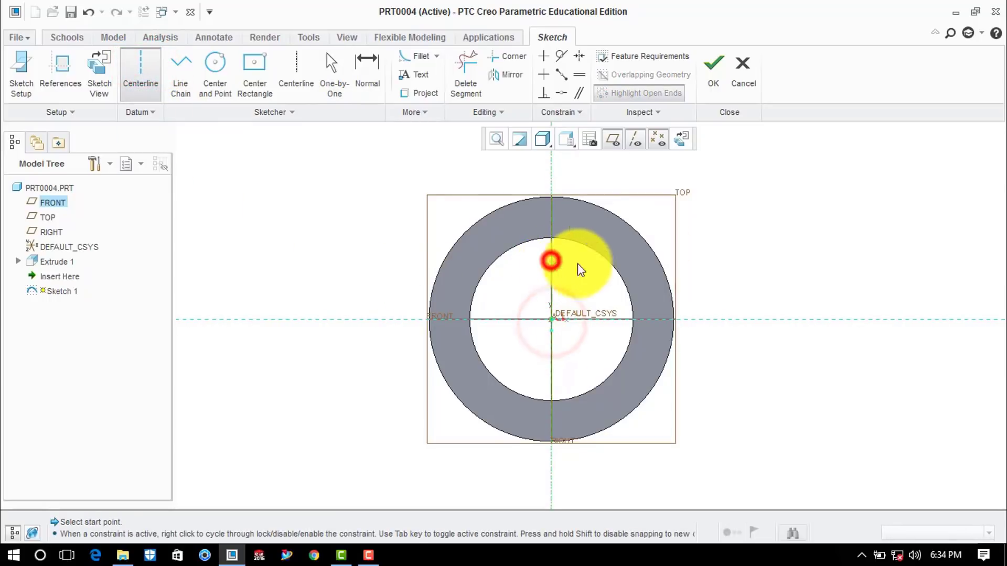
{"action": "middle_click", "coordinate": [716, 220]}
{"action": "left_click", "coordinate": [715, 216]}
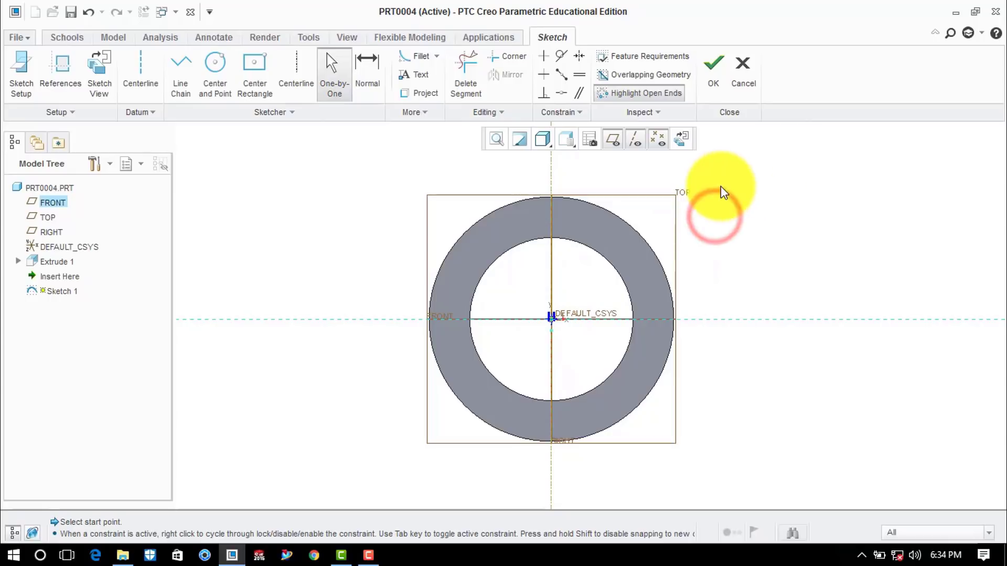
Step: Draw a vertical line about 55 mm long on the centerline, starting above the ring and ending below it
{"action": "scroll", "coordinate": [641, 269], "scroll_direction": "down", "scroll_amount": 1}
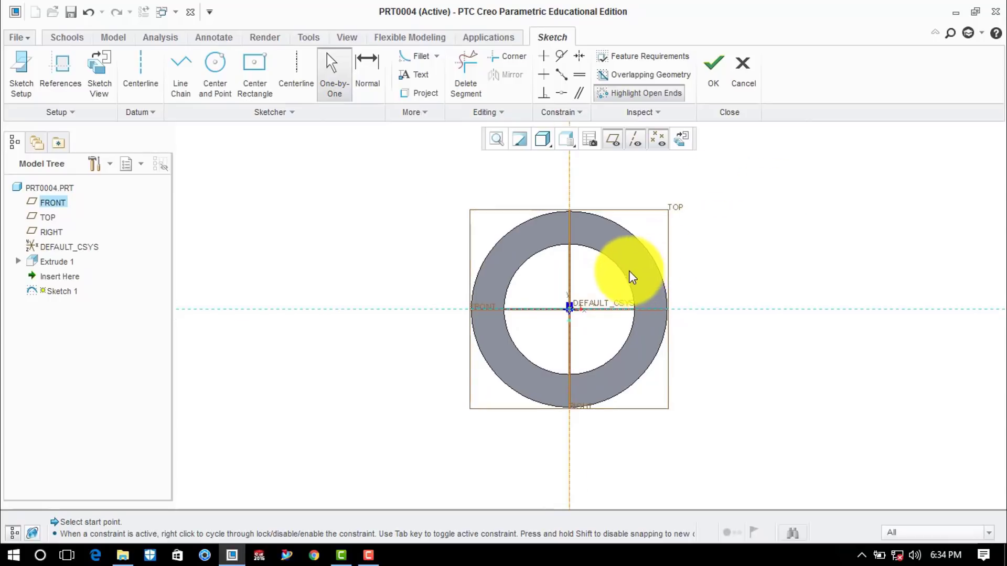
{"action": "scroll", "coordinate": [629, 270], "scroll_direction": "down", "scroll_amount": 1}
{"action": "middle_click_drag", "start_coordinate": [629, 270], "coordinate": [593, 274], "text": "shift"}
{"action": "scroll", "coordinate": [586, 274], "scroll_direction": "up", "scroll_amount": 1}
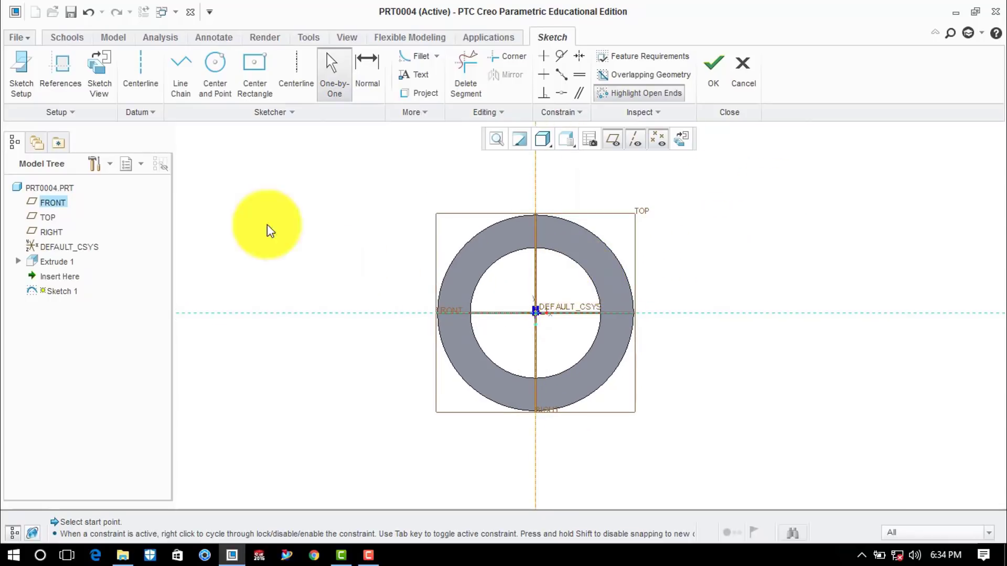
{"action": "left_click", "coordinate": [185, 74]}
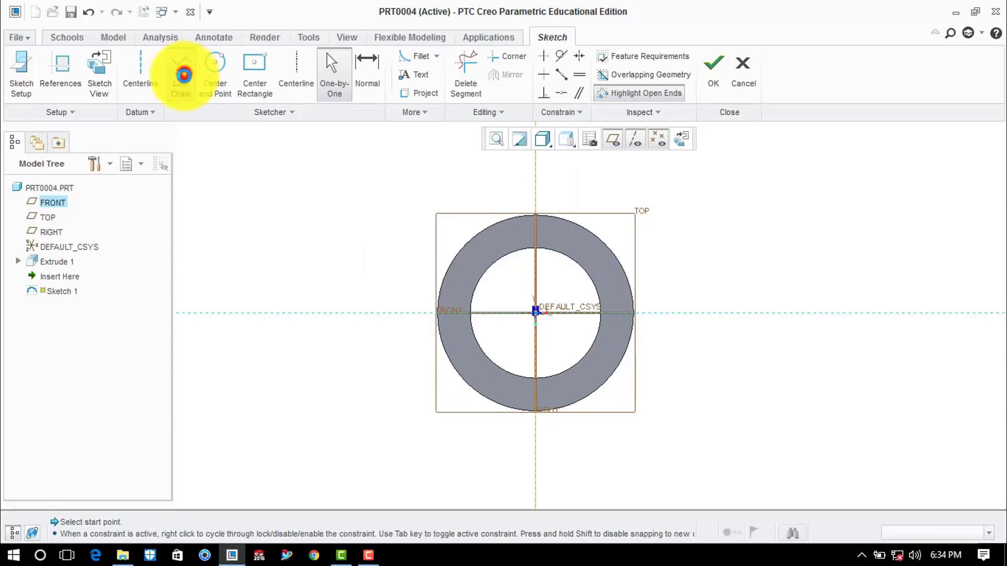
{"action": "left_click", "coordinate": [535, 193]}
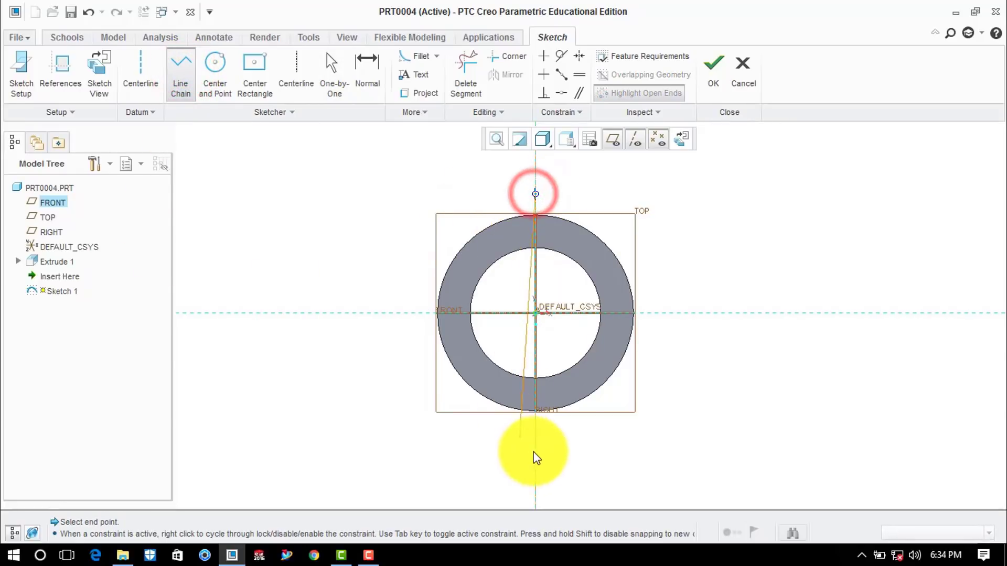
{"action": "left_click", "coordinate": [539, 435]}
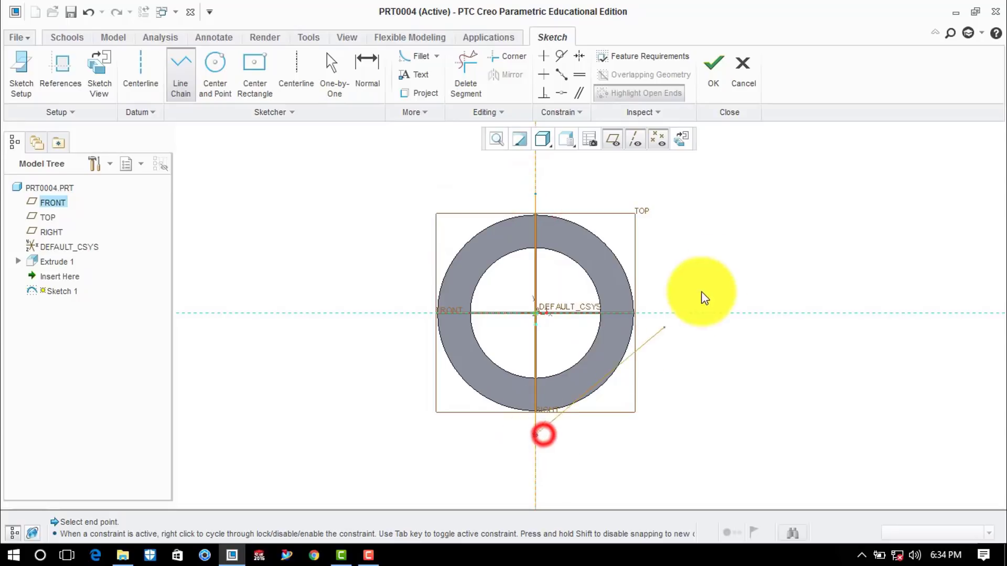
{"action": "middle_click", "coordinate": [720, 269]}
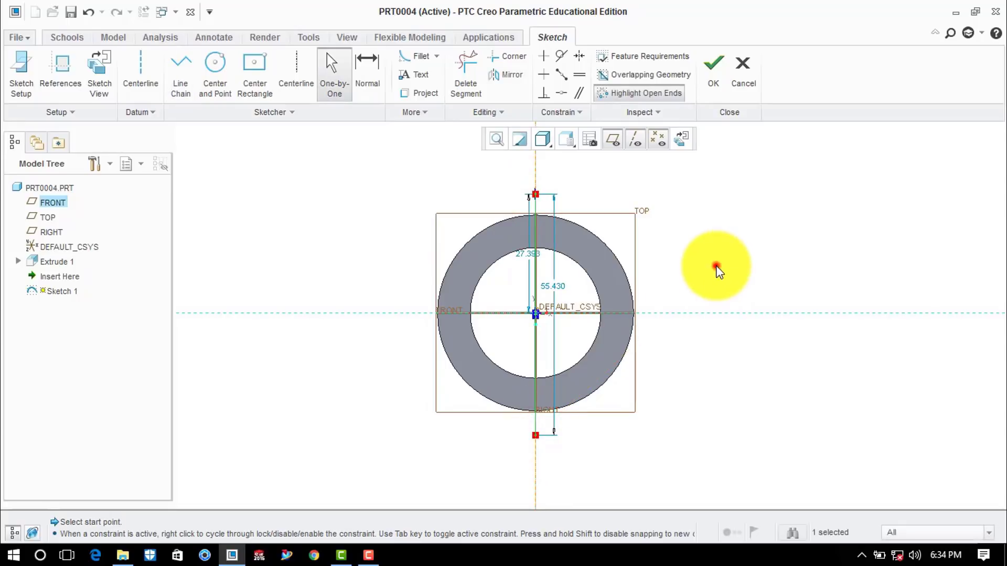
Step: Set the vertical line's length to 52 mm and its upper end's distance from the origin to 26 mm
{"action": "left_click", "coordinate": [560, 286]}
{"action": "type", "text": "52"}
{"action": "key", "text": "Return"}
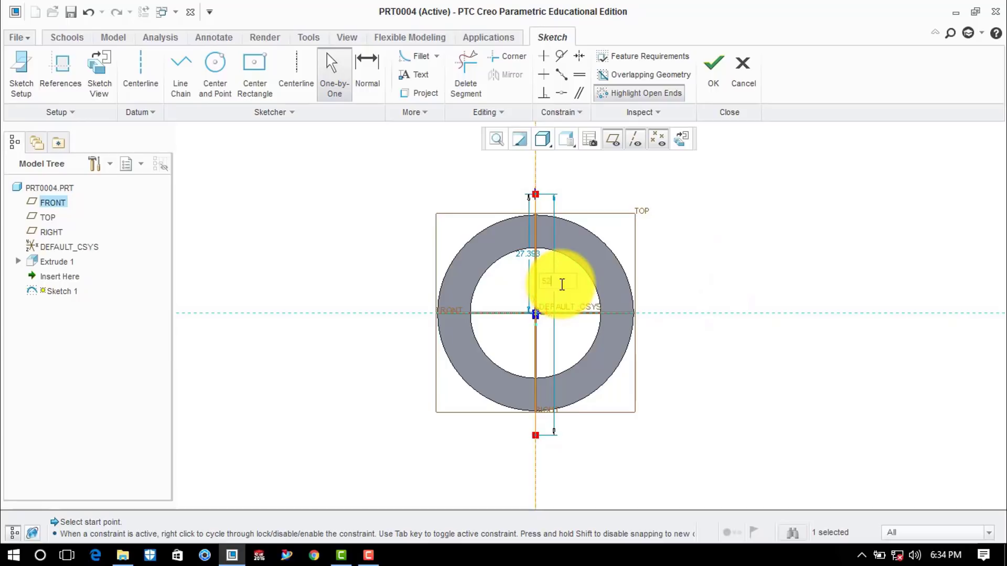
{"action": "left_click", "coordinate": [661, 240]}
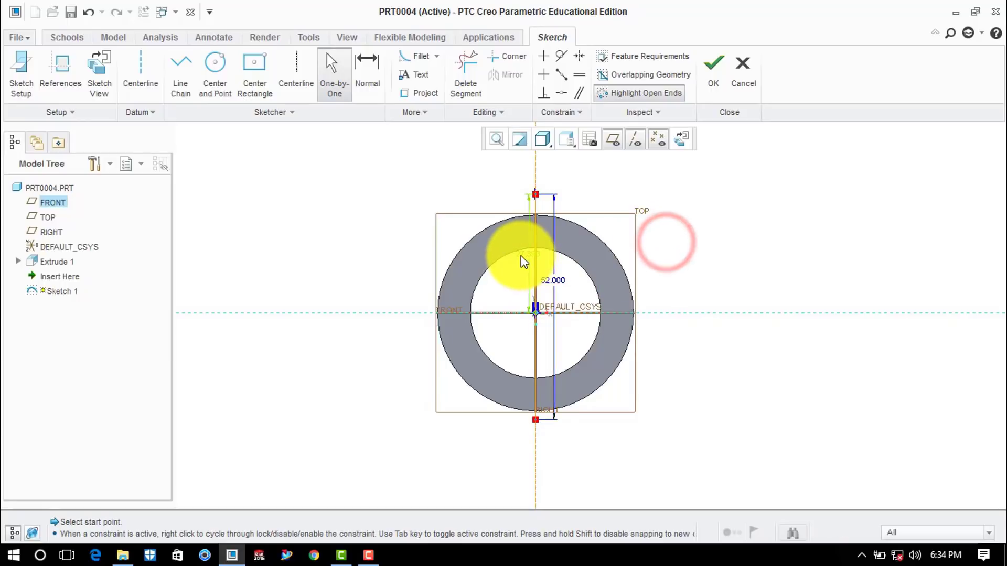
{"action": "left_click", "coordinate": [522, 255]}
{"action": "double_click", "coordinate": [521, 256]}
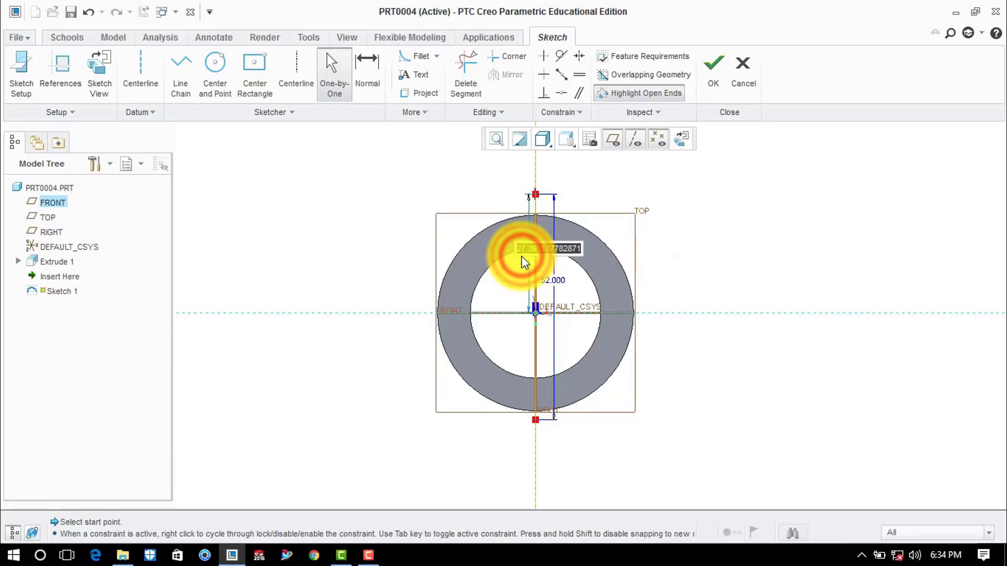
{"action": "type", "text": "26"}
{"action": "key", "text": "Return"}
{"action": "left_click", "coordinate": [805, 241]}
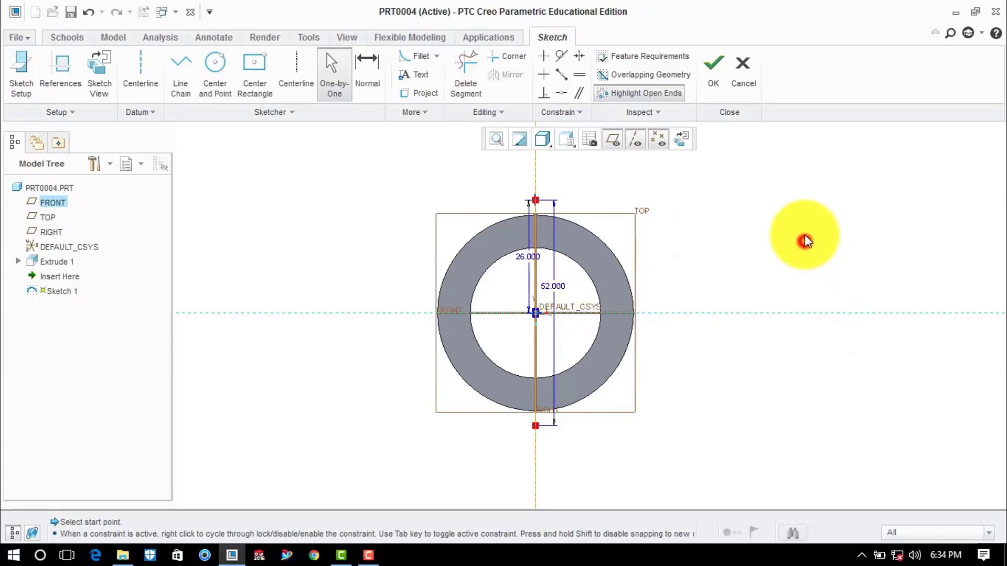
Step: Close the pin hole profile with a horizontal top edge about 7.7 mm wide, an inward-slanting side and a shorter bottom edge
{"action": "left_click", "coordinate": [180, 64]}
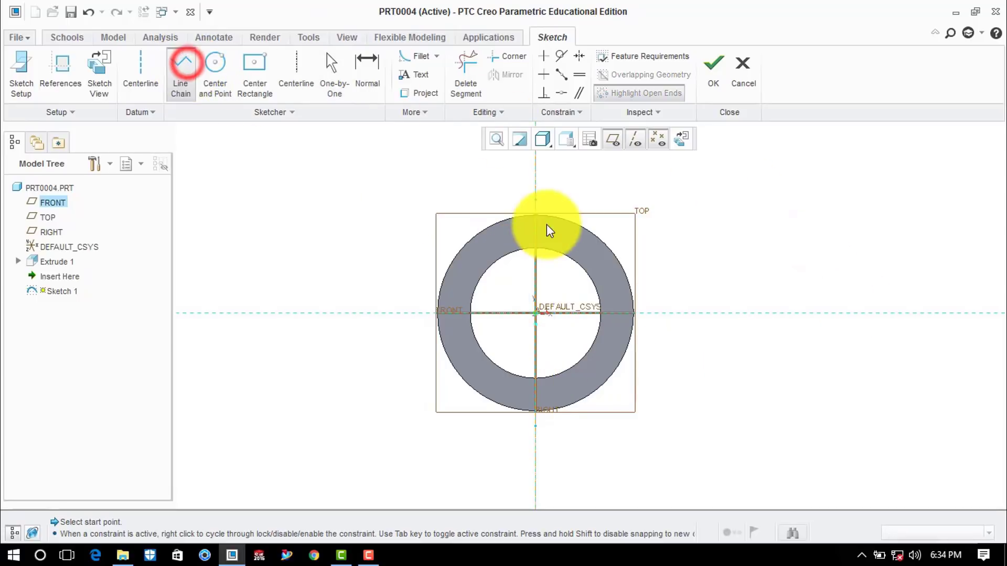
{"action": "left_click", "coordinate": [533, 200]}
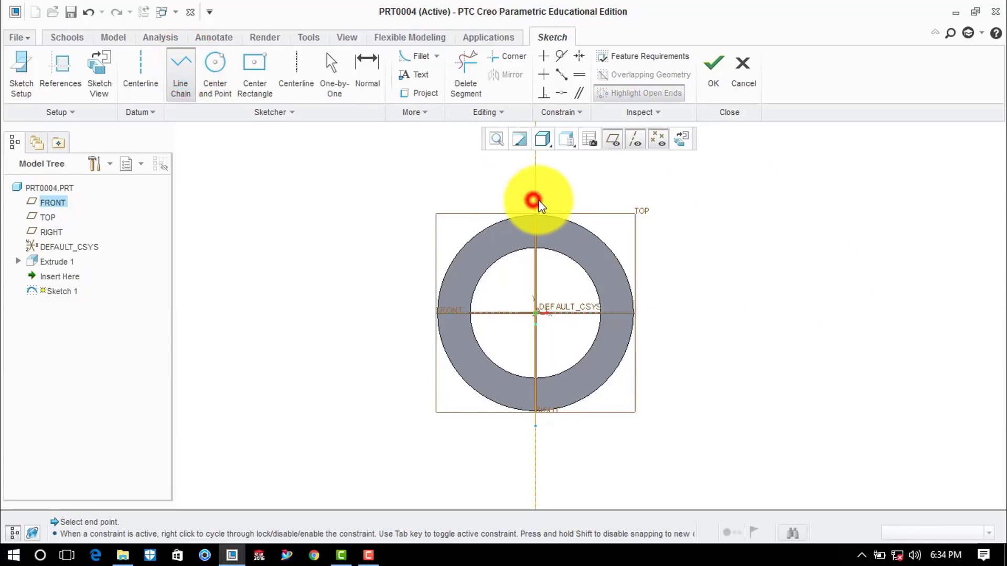
{"action": "left_click", "coordinate": [569, 200]}
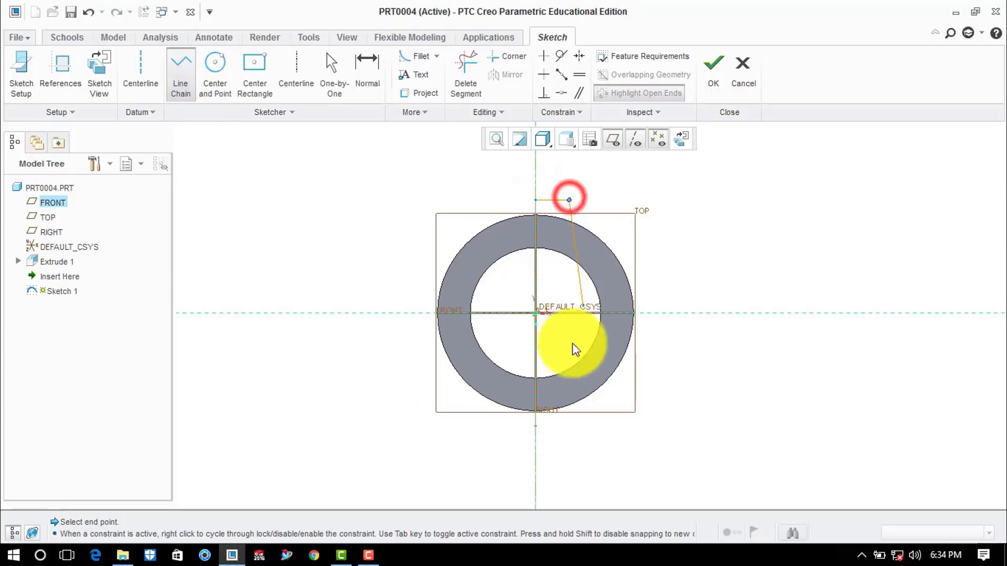
{"action": "left_click", "coordinate": [550, 426]}
{"action": "left_click", "coordinate": [536, 425]}
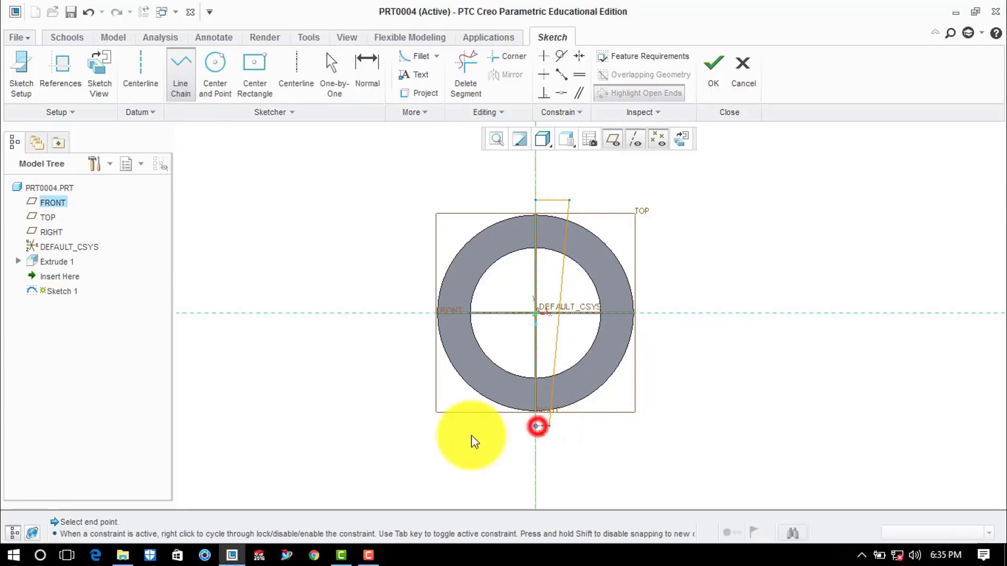
{"action": "middle_click", "coordinate": [317, 383]}
{"action": "left_click", "coordinate": [348, 367]}
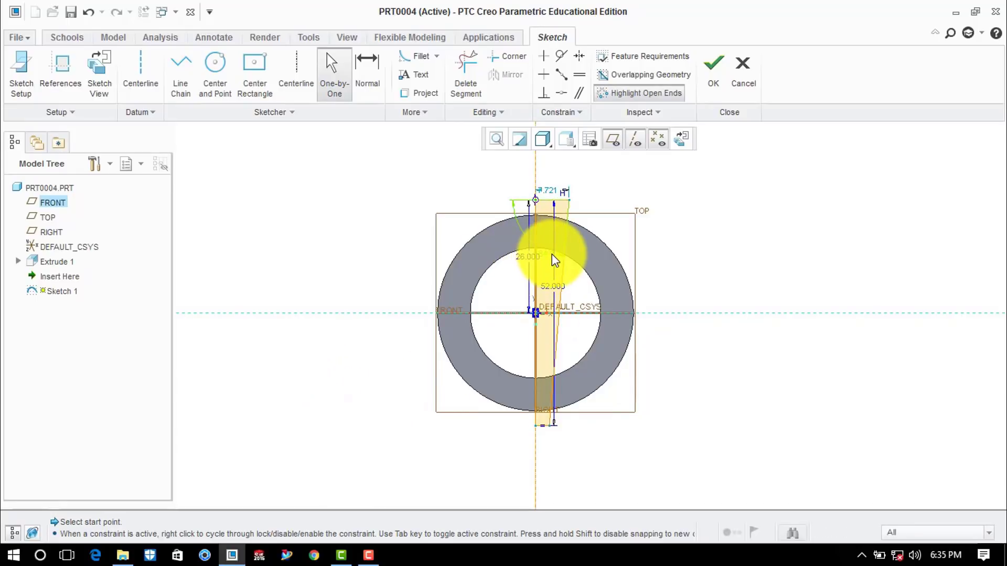
Step: Set the angle between the profile's top edge and its slanted side to 89.427 degrees
{"action": "double_click", "coordinate": [552, 253]}
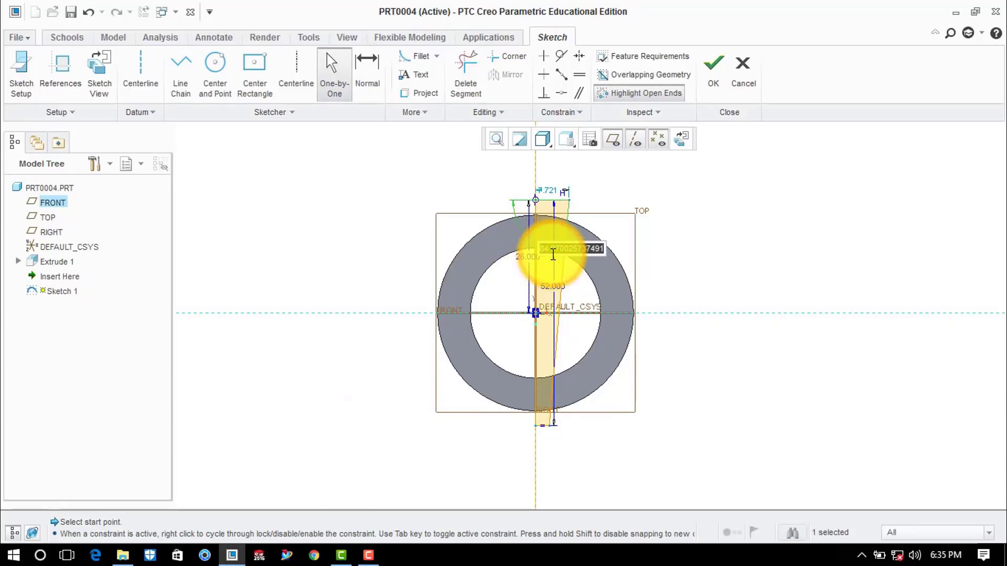
{"action": "type", "text": "90-73"}
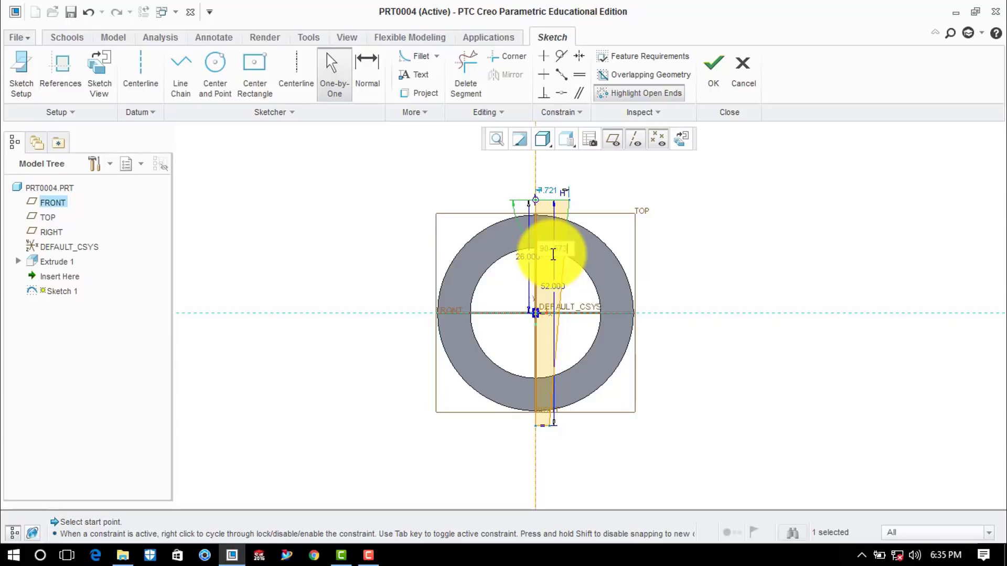
{"action": "key", "text": "Return"}
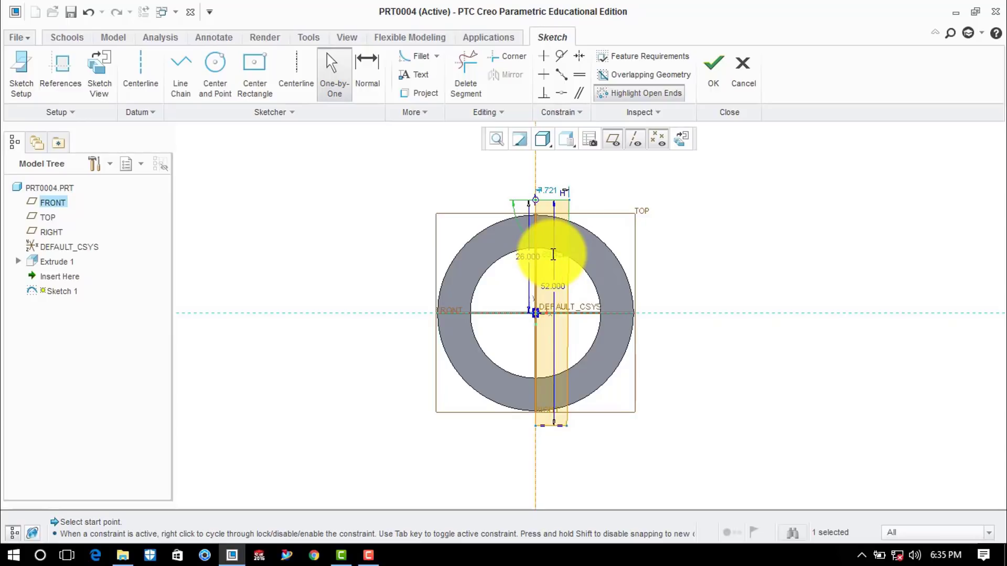
{"action": "left_click", "coordinate": [837, 206]}
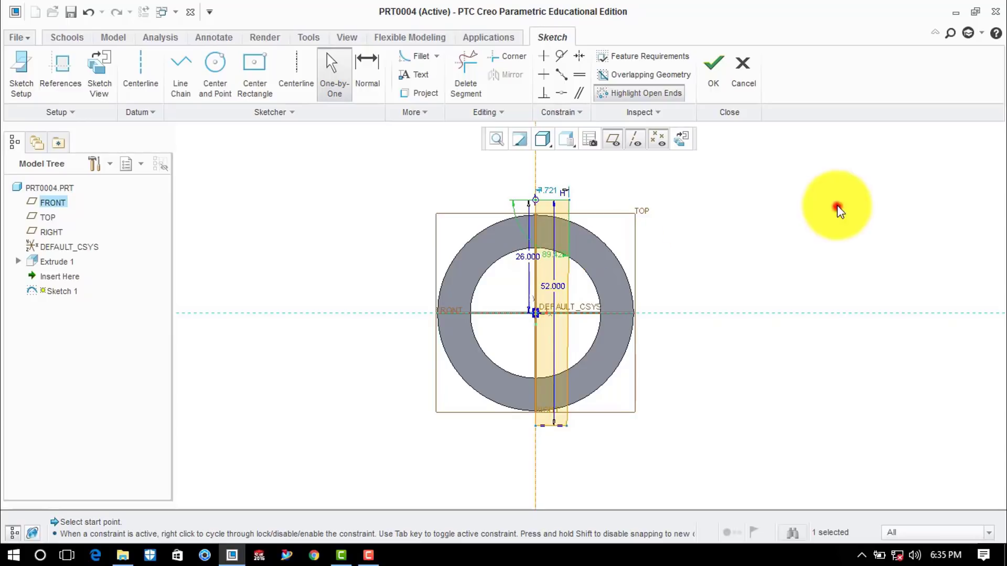
Step: Set the width of the profile's top edge to 3 mm and finish the sketch
{"action": "double_click", "coordinate": [551, 191]}
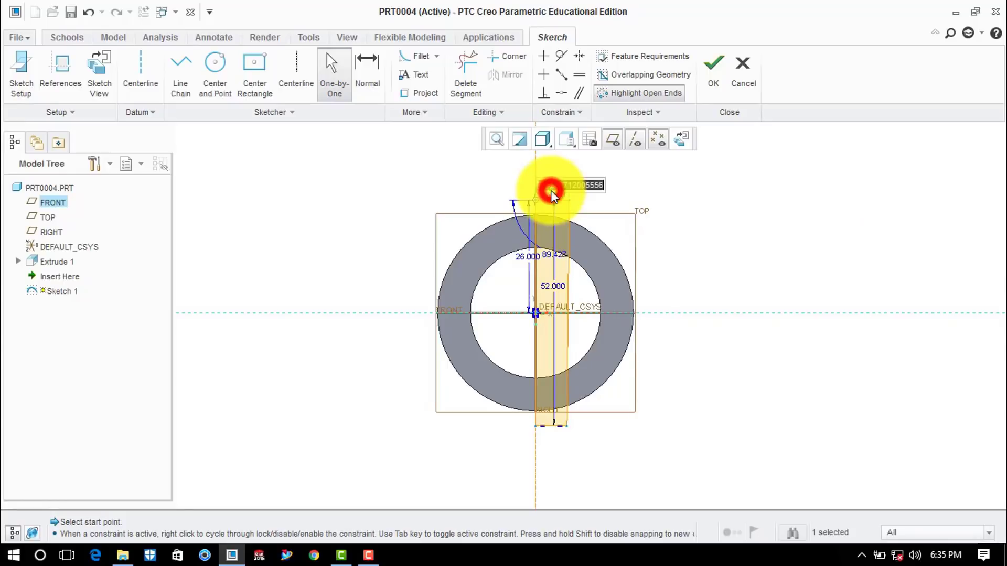
{"action": "type", "text": "3"}
{"action": "key", "text": "Return"}
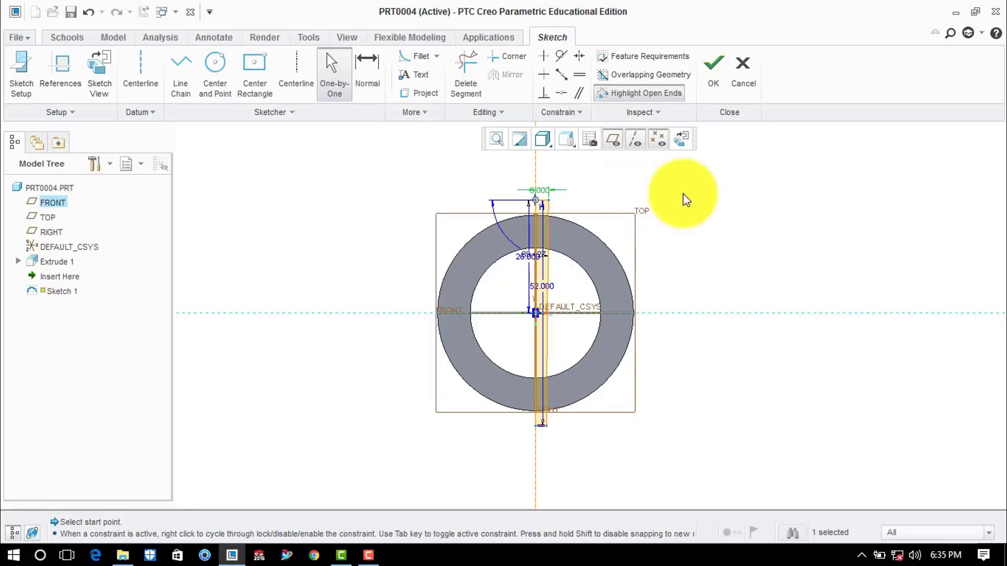
{"action": "left_click", "coordinate": [719, 196]}
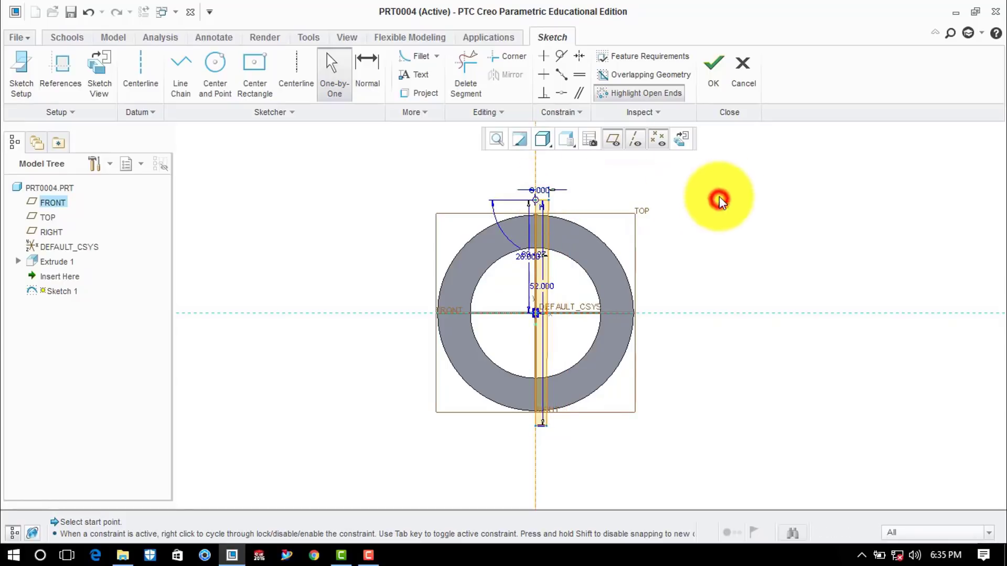
{"action": "left_click", "coordinate": [714, 90]}
Step: Revolve the taper profile 360 degrees with material removal to cut the pin hole through both ring walls
{"action": "middle_click_drag", "start_coordinate": [751, 180], "coordinate": [652, 196]}
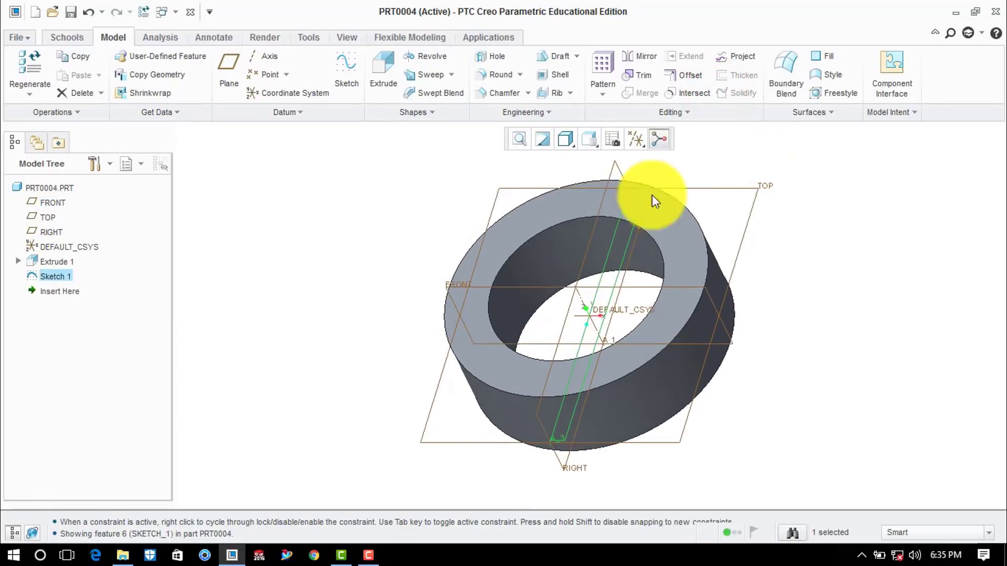
{"action": "left_click", "coordinate": [417, 56]}
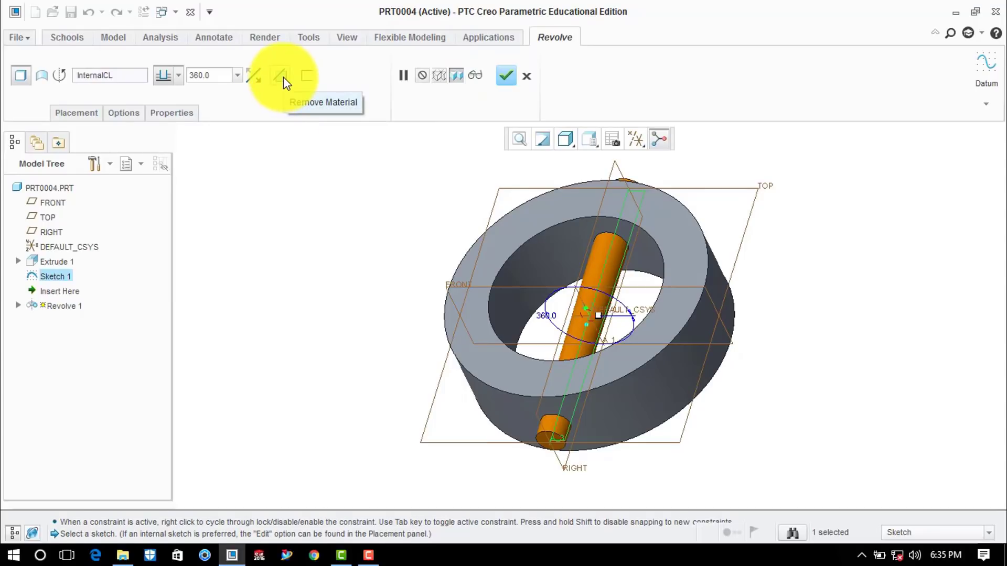
{"action": "left_click", "coordinate": [282, 77]}
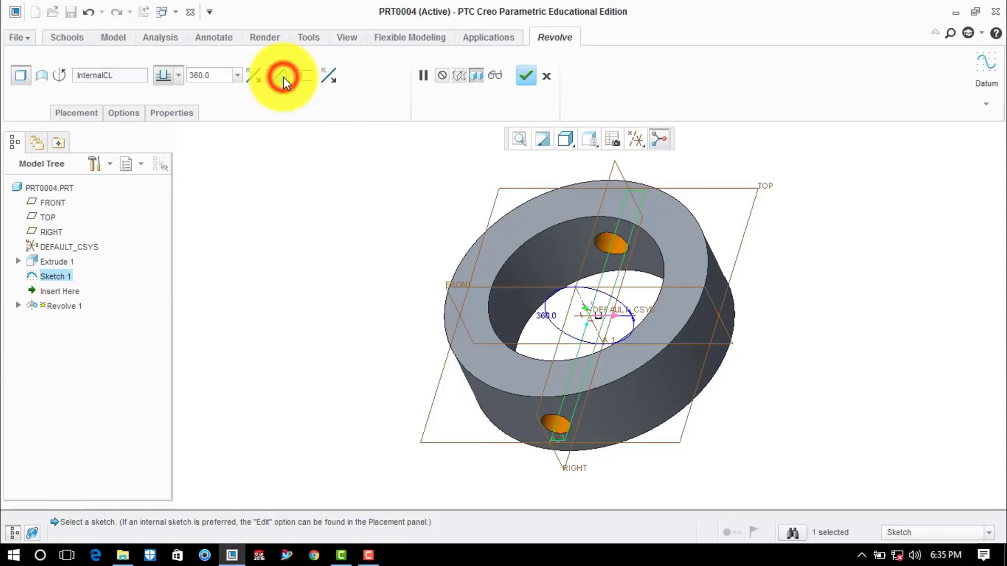
{"action": "left_click", "coordinate": [529, 79]}
{"action": "left_click", "coordinate": [350, 222]}
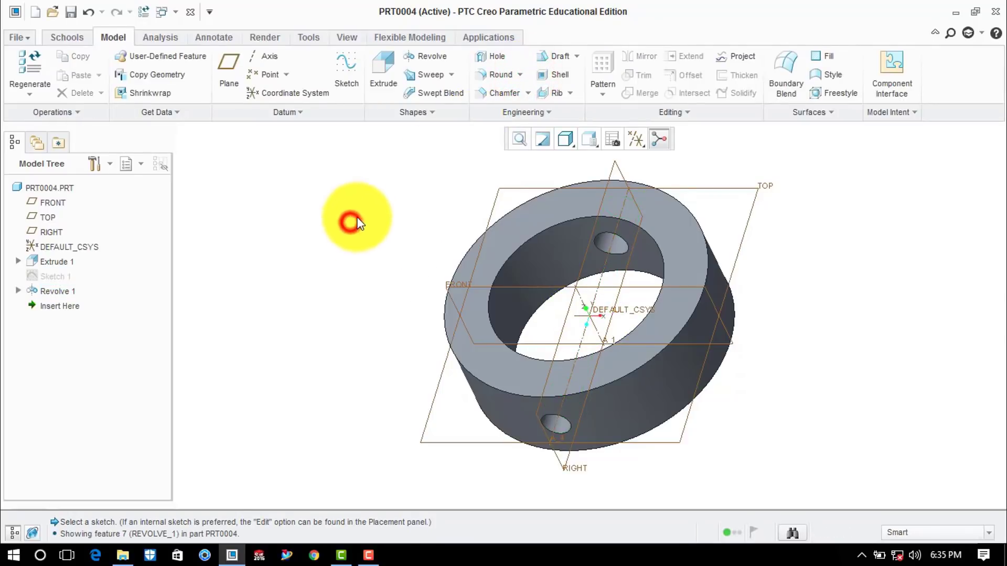
Step: Save a copy of the ring part as collar in the knuckle joint folder
{"action": "left_click", "coordinate": [26, 36]}
{"action": "left_click", "coordinate": [39, 146]}
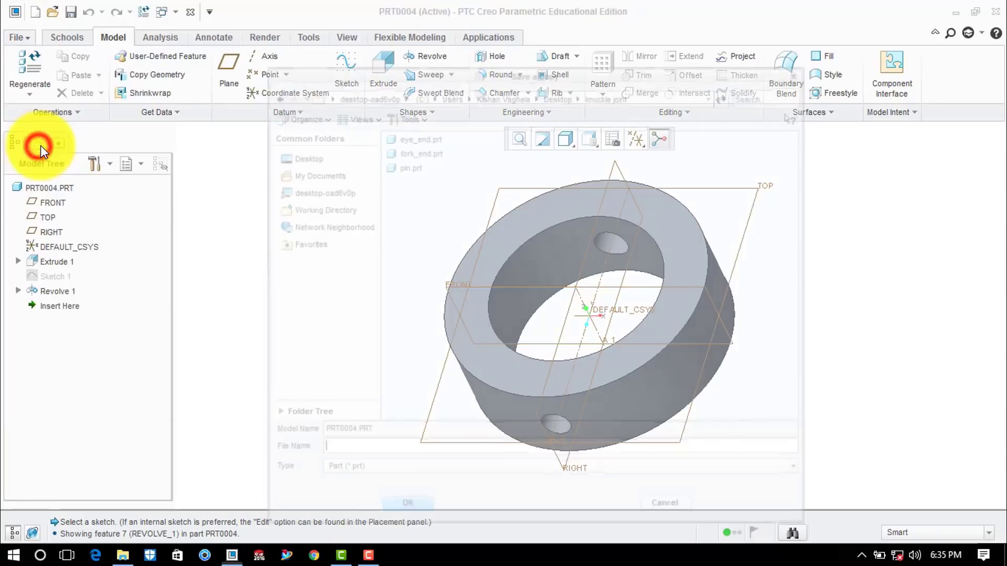
{"action": "left_click", "coordinate": [370, 449]}
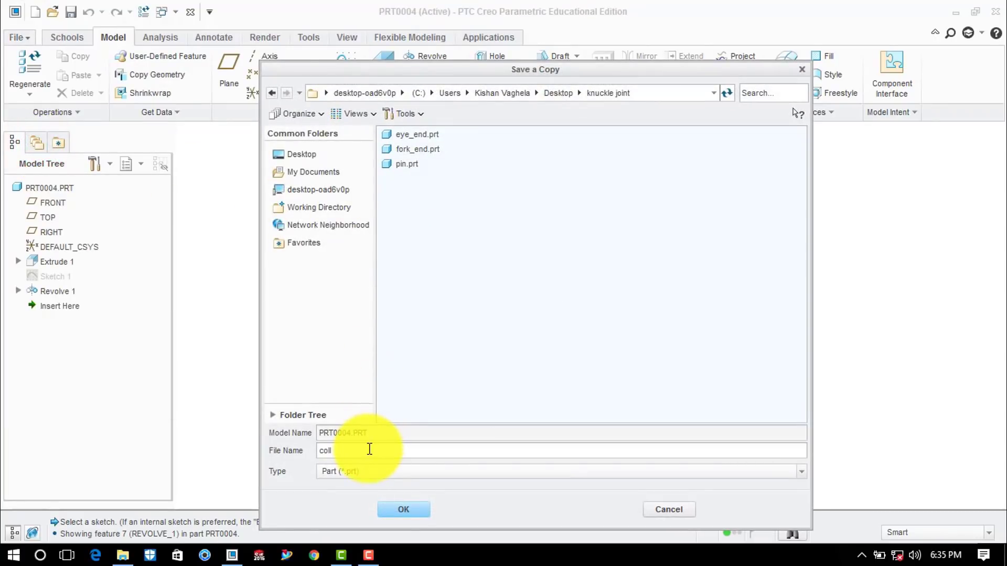
{"action": "type", "text": "collar"}
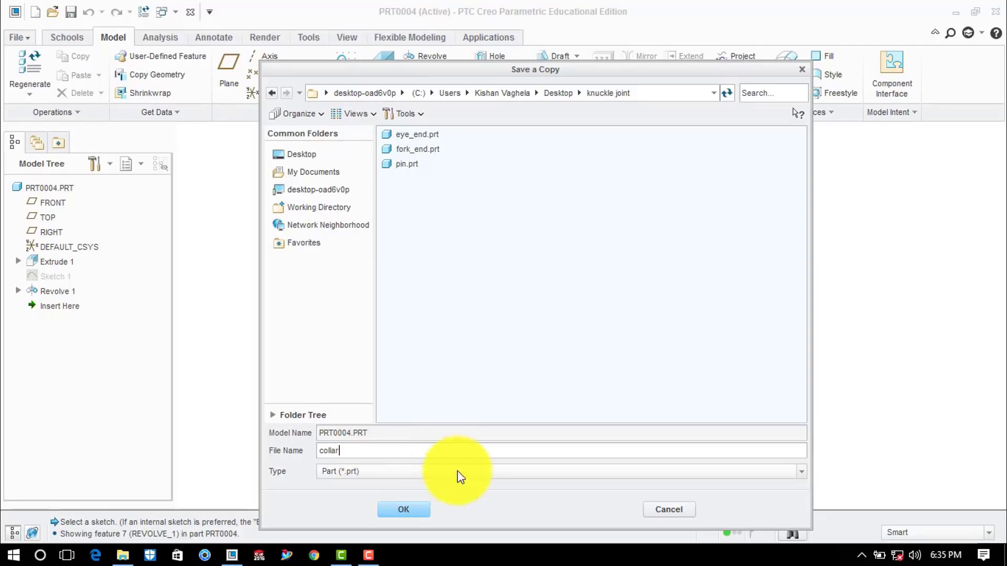
{"action": "left_click", "coordinate": [404, 509]}
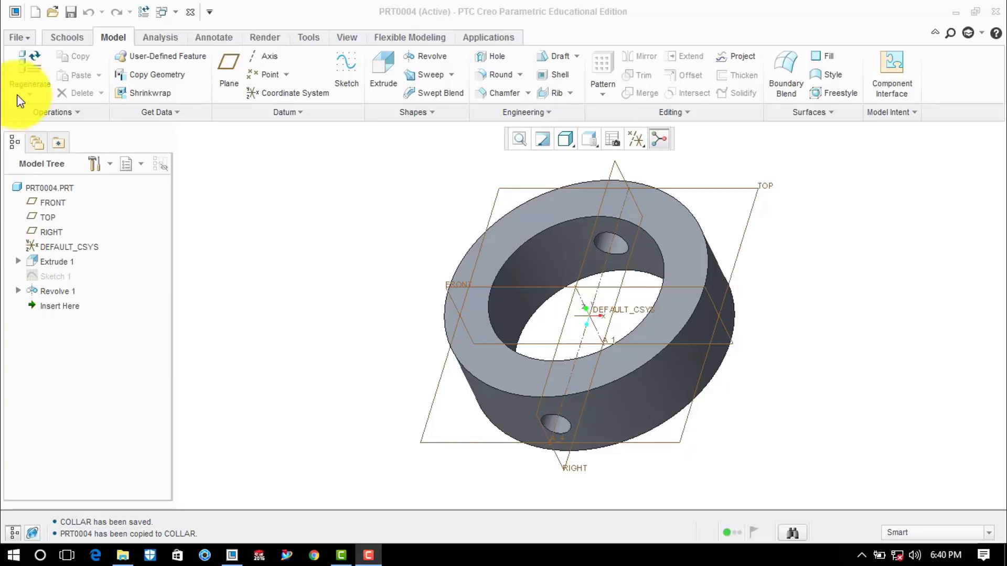
Step: Close the ring part and create a new solid part using the solid_start_part_mmks template instead of the default
{"action": "left_click", "coordinate": [60, 37]}
{"action": "left_click", "coordinate": [119, 58]}
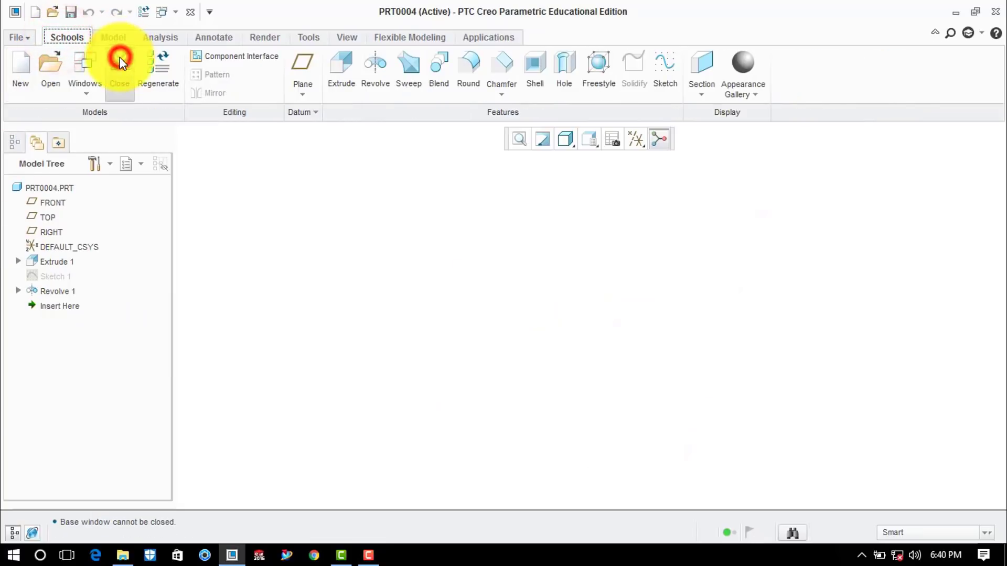
{"action": "left_click", "coordinate": [21, 64]}
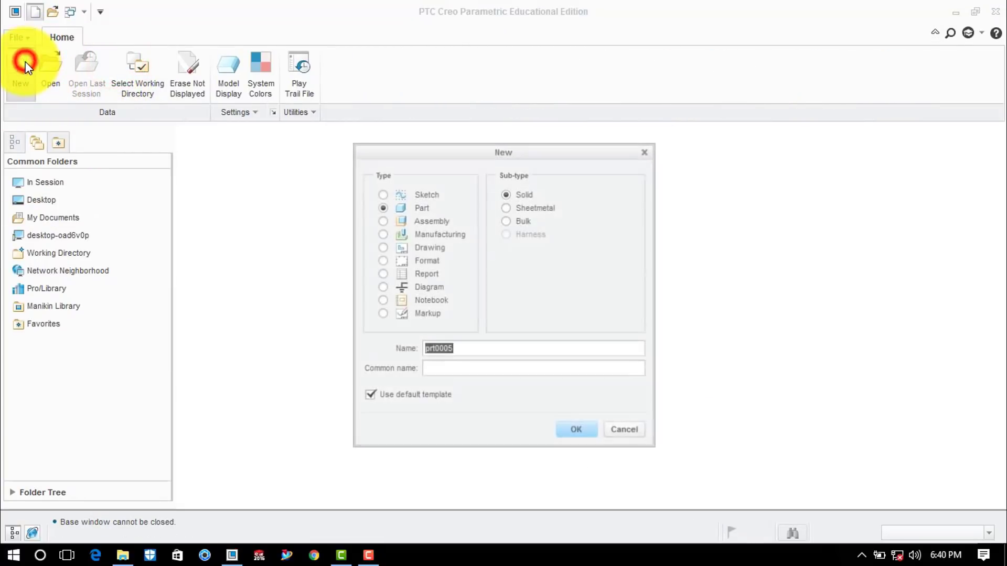
{"action": "left_click", "coordinate": [386, 395]}
{"action": "left_click", "coordinate": [571, 430]}
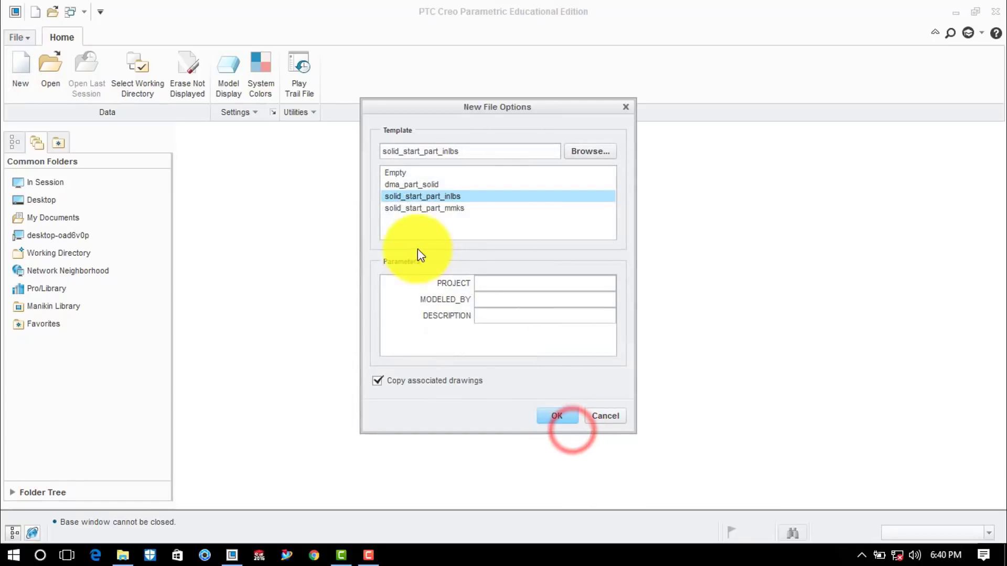
{"action": "left_click", "coordinate": [426, 208]}
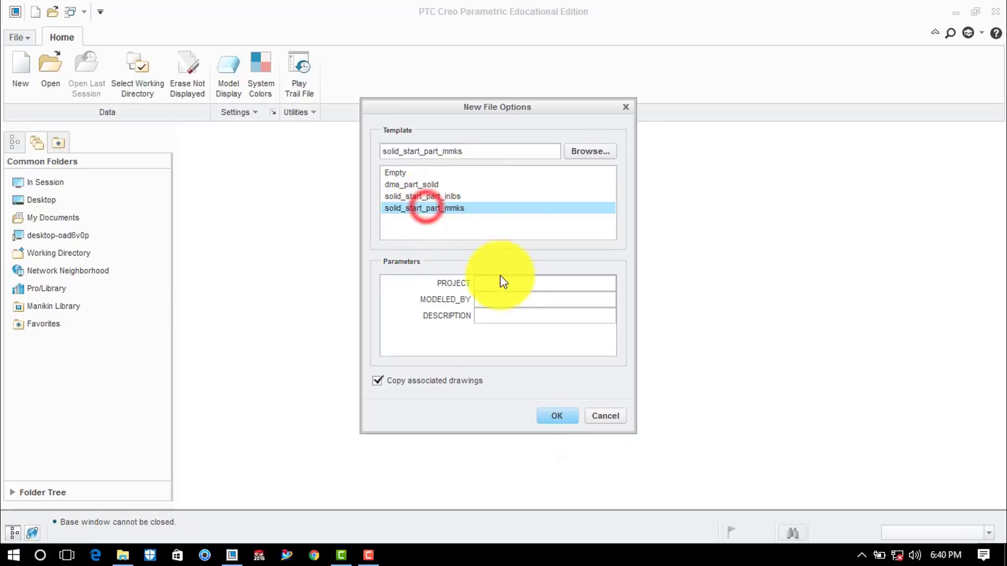
{"action": "left_click", "coordinate": [563, 416]}
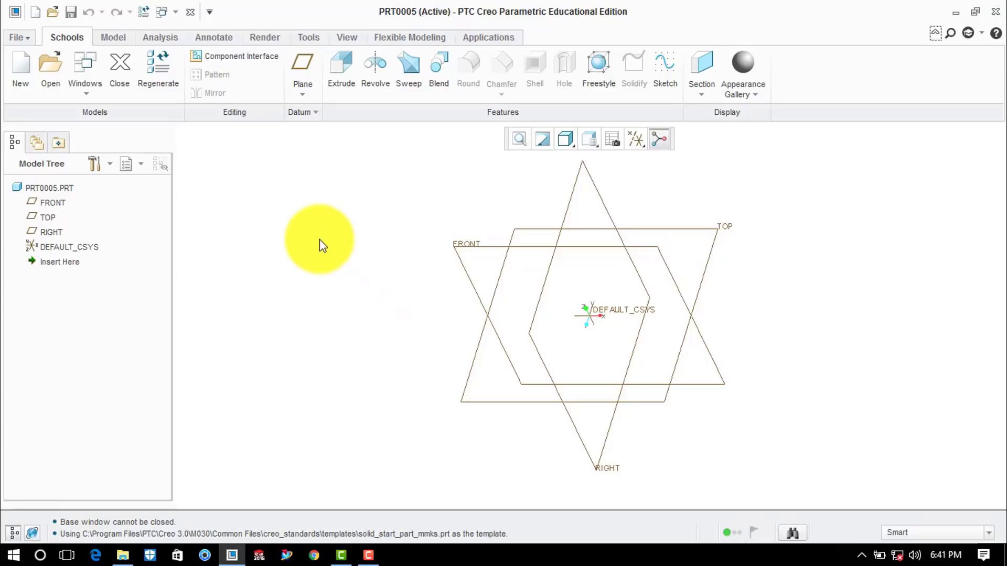
Step: Start a sketch on the TOP datum plane with the FRONT plane as its orientation reference
{"action": "left_click", "coordinate": [114, 37]}
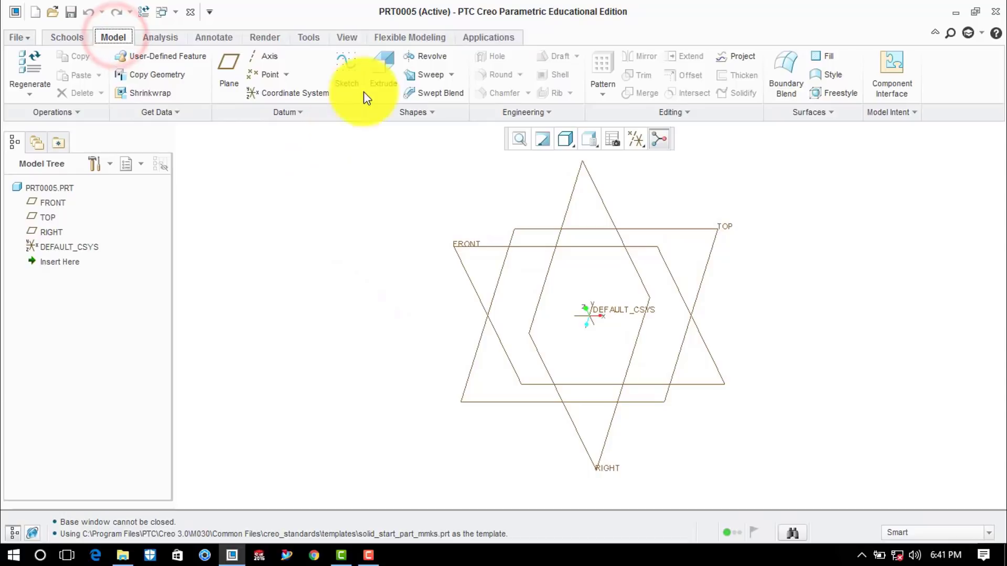
{"action": "left_click", "coordinate": [358, 65]}
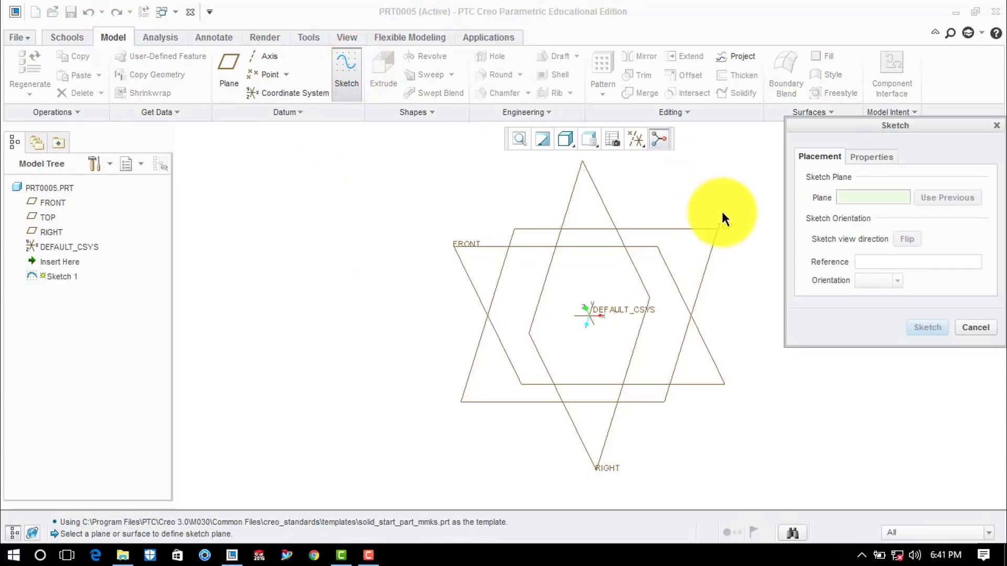
{"action": "left_click", "coordinate": [723, 234]}
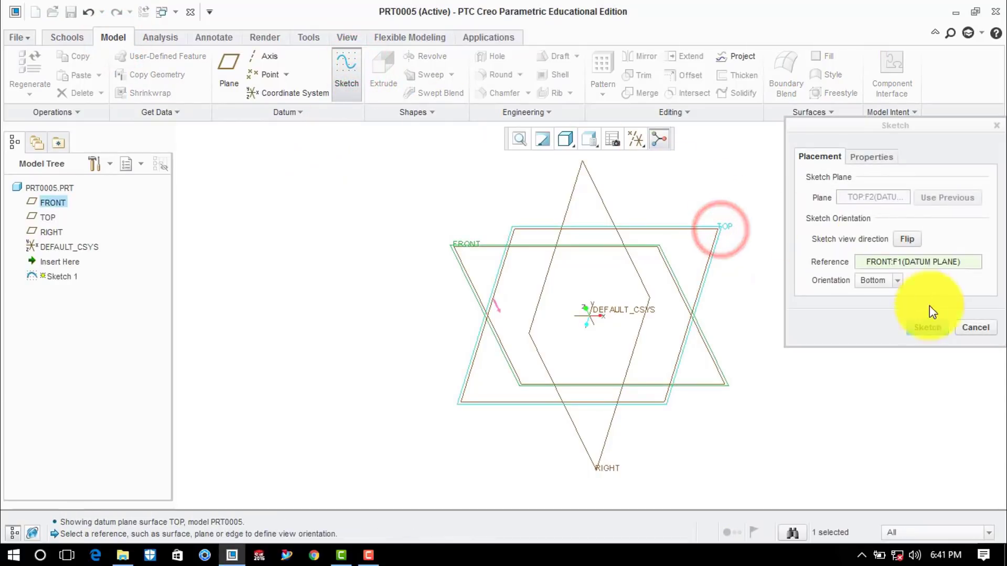
{"action": "left_click", "coordinate": [926, 328]}
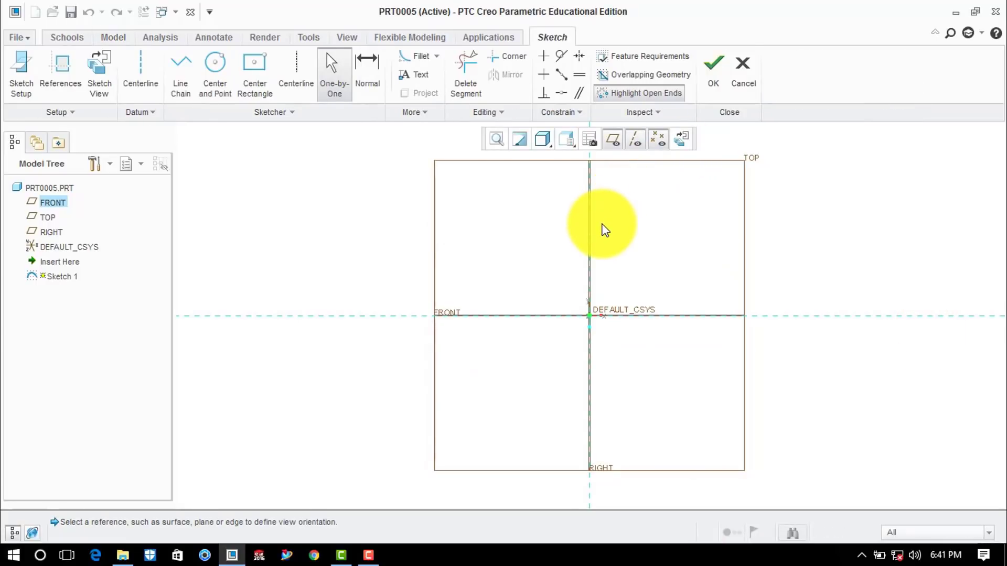
Step: Draw a vertical datum centerline through the sketch origin
{"action": "left_click", "coordinate": [139, 78]}
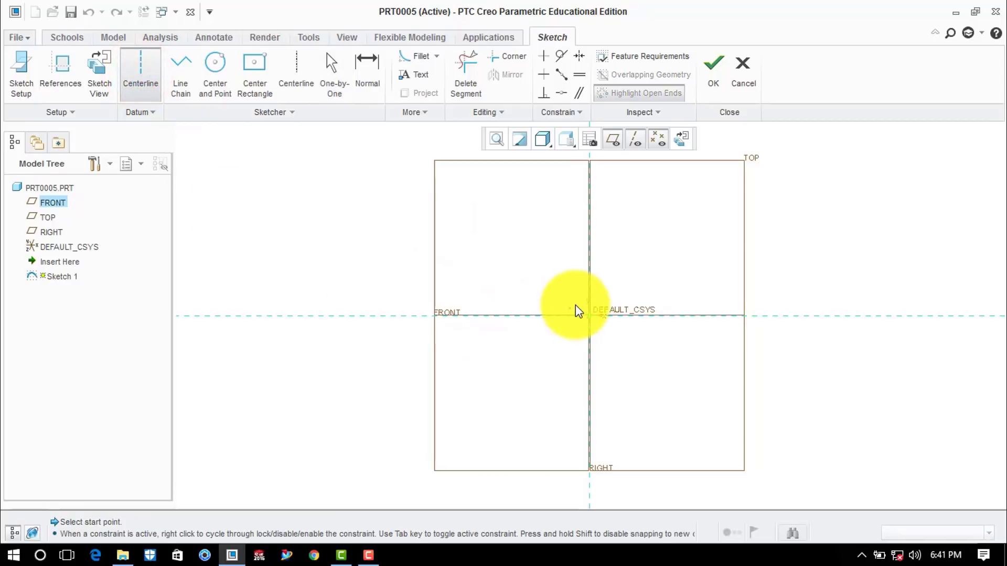
{"action": "left_click", "coordinate": [589, 311]}
{"action": "left_click", "coordinate": [590, 276]}
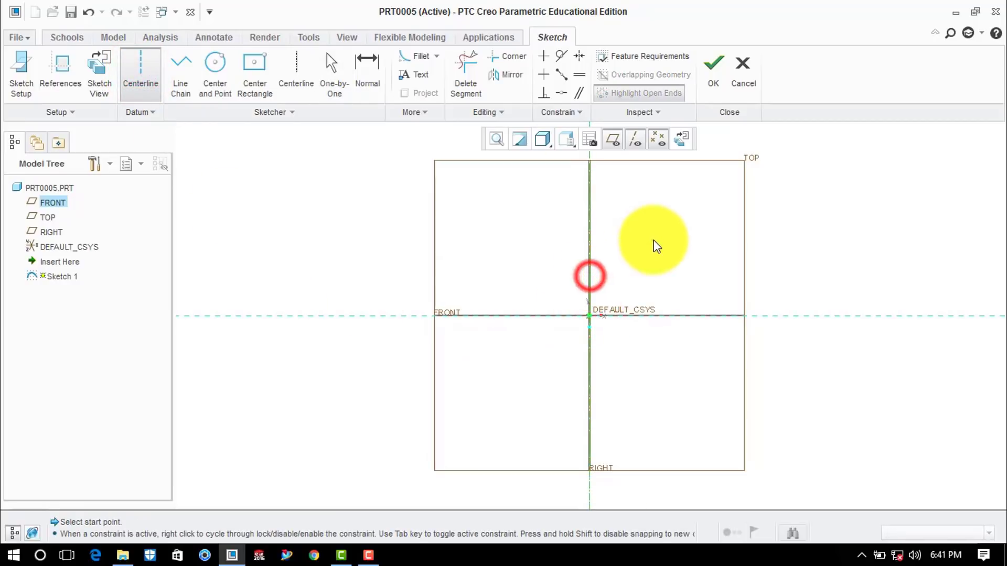
{"action": "left_click", "coordinate": [652, 243]}
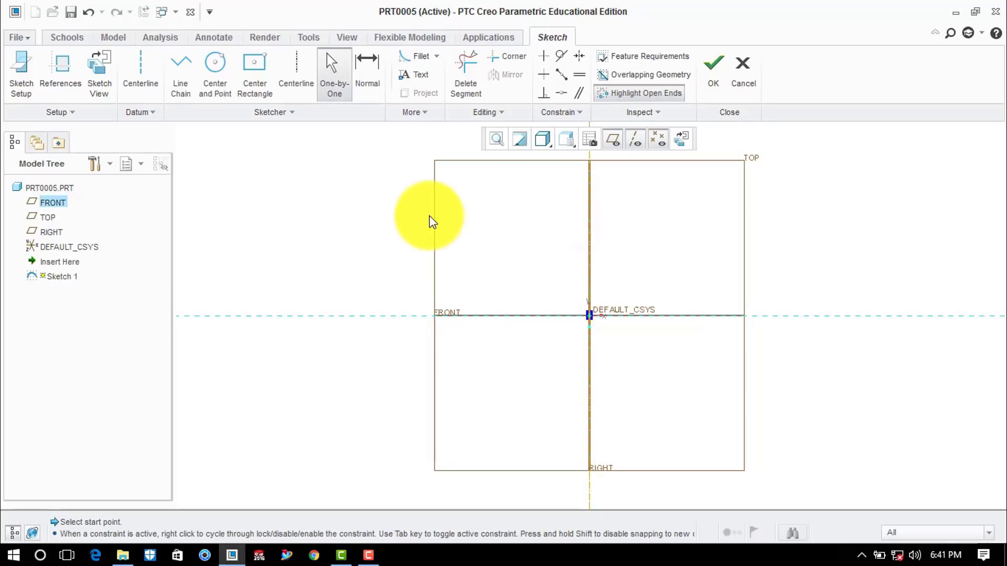
Step: Draw a vertical line about 294 mm long on the centerline, starting about 140 mm above the horizontal reference
{"action": "left_click", "coordinate": [182, 73]}
{"action": "left_click", "coordinate": [590, 230]}
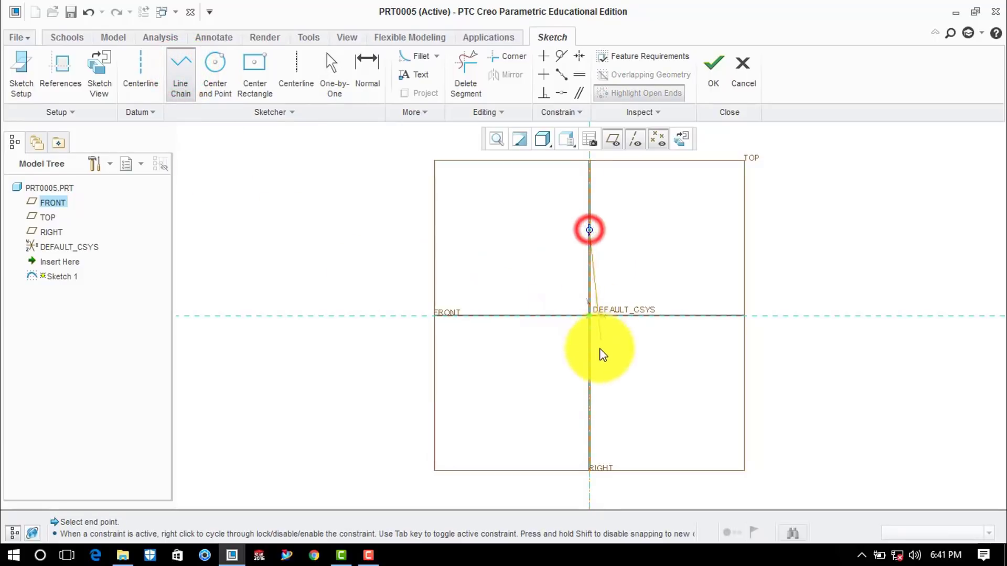
{"action": "left_click", "coordinate": [590, 409]}
{"action": "middle_click", "coordinate": [700, 249]}
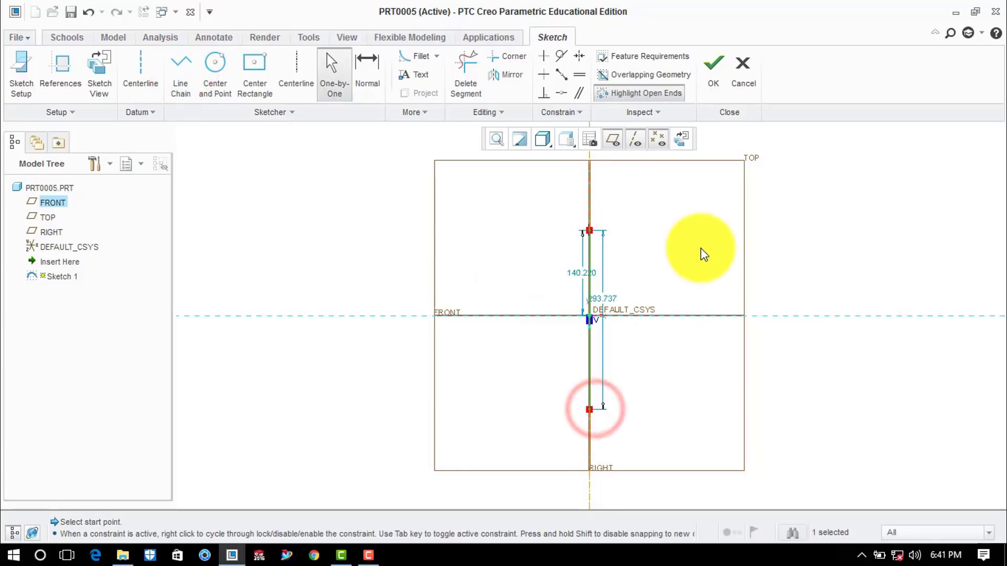
{"action": "left_click", "coordinate": [701, 248]}
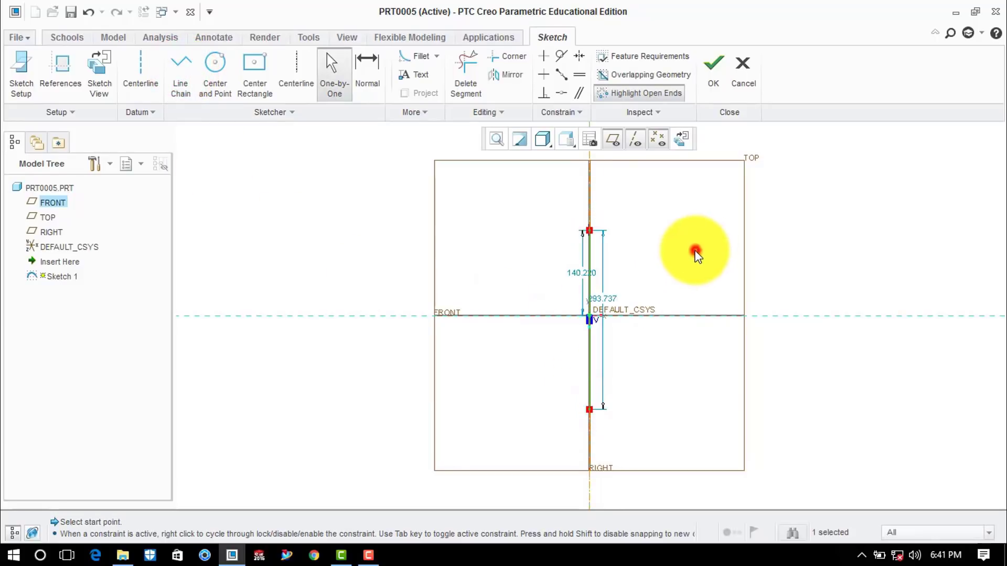
Step: Set the vertical line's length to 52 mm
{"action": "left_click", "coordinate": [611, 298]}
{"action": "double_click", "coordinate": [611, 299]}
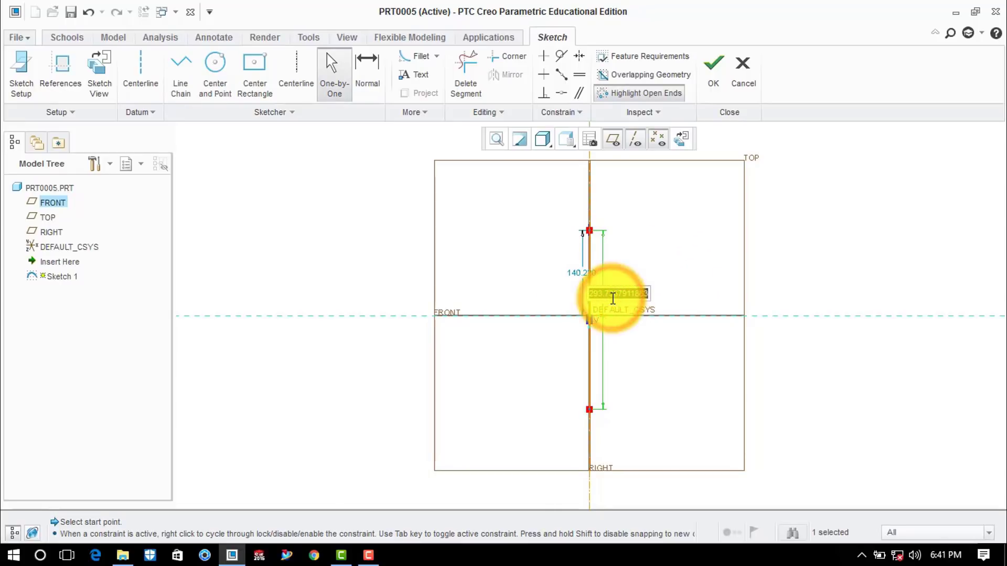
{"action": "type", "text": "52"}
{"action": "key", "text": "Return"}
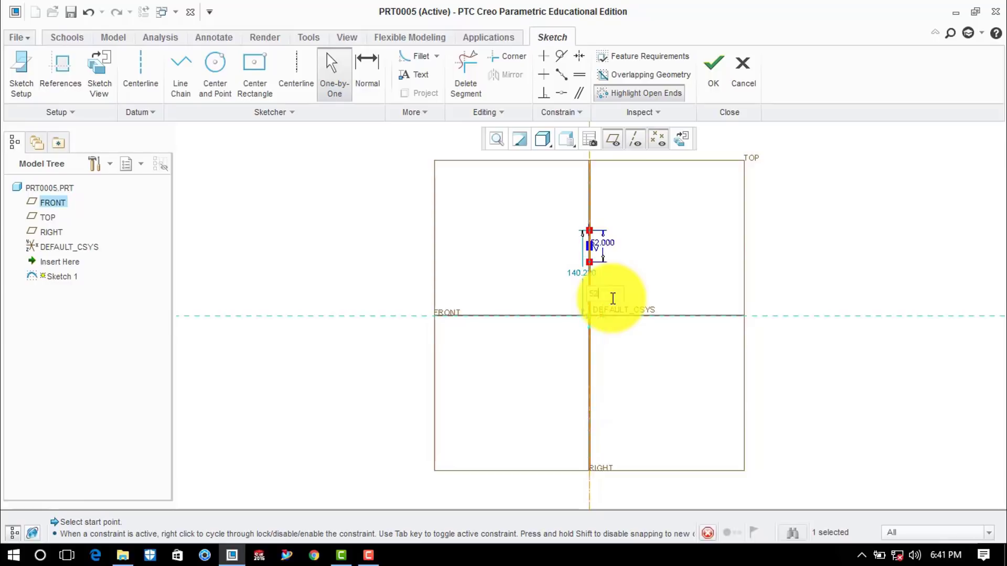
{"action": "left_click", "coordinate": [667, 263]}
Step: Set the distance from the line's upper end to the horizontal reference to 26 mm
{"action": "left_click", "coordinate": [577, 271]}
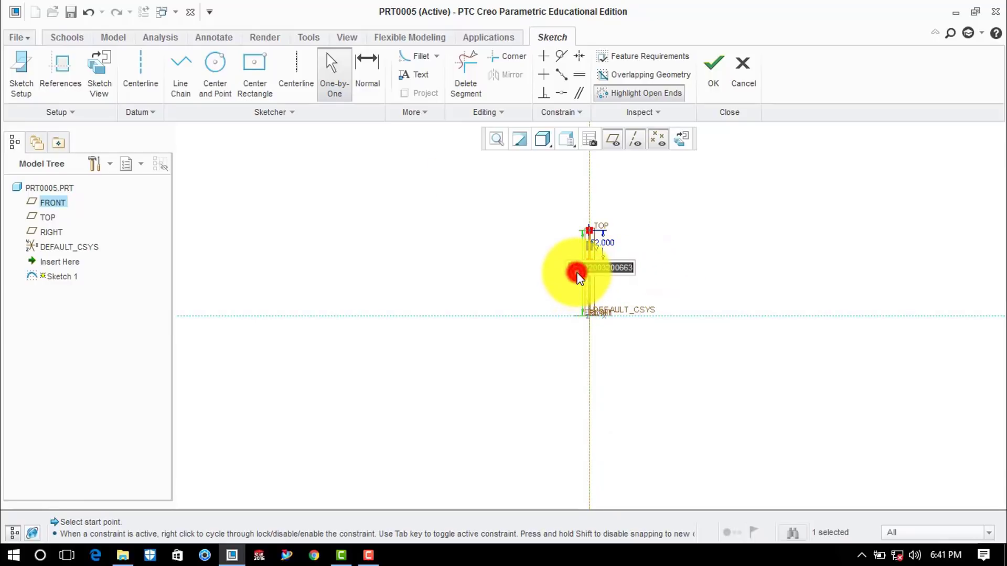
{"action": "double_click", "coordinate": [577, 272]}
{"action": "type", "text": "26"}
{"action": "key", "text": "Return"}
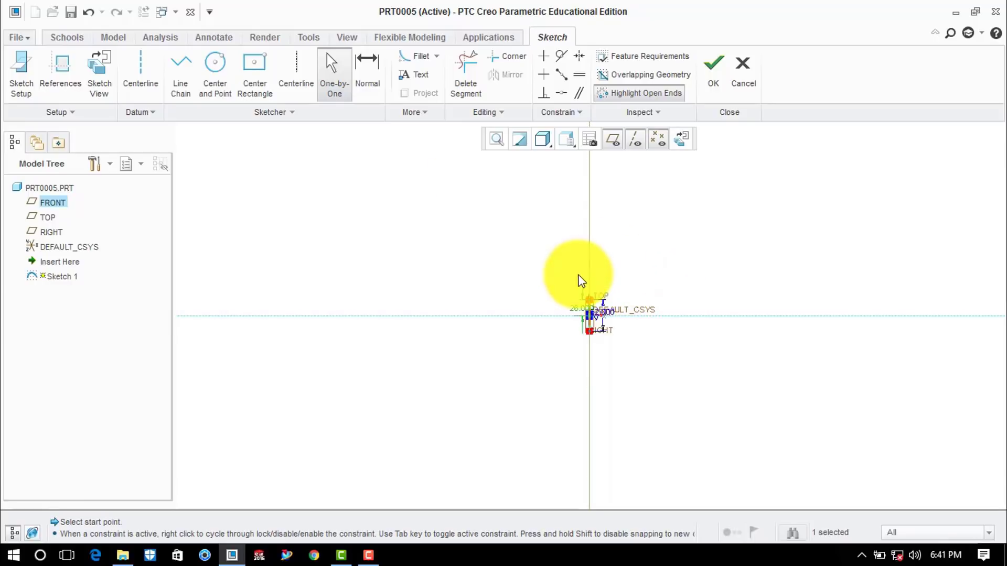
{"action": "left_click", "coordinate": [632, 241]}
Step: Close the line into a tapered profile with a top edge about 10.5 mm wide, a slanted side and a narrower bottom edge
{"action": "left_click", "coordinate": [495, 139]}
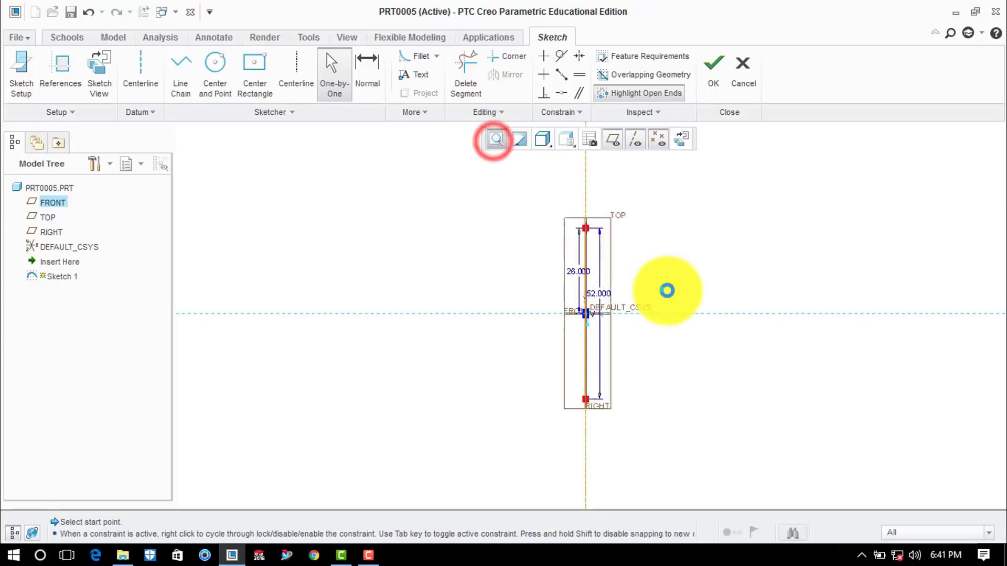
{"action": "scroll", "coordinate": [635, 214], "scroll_direction": "up", "scroll_amount": 1}
{"action": "middle_click_drag", "start_coordinate": [641, 210], "coordinate": [574, 229], "text": "shift"}
{"action": "left_click", "coordinate": [181, 63]}
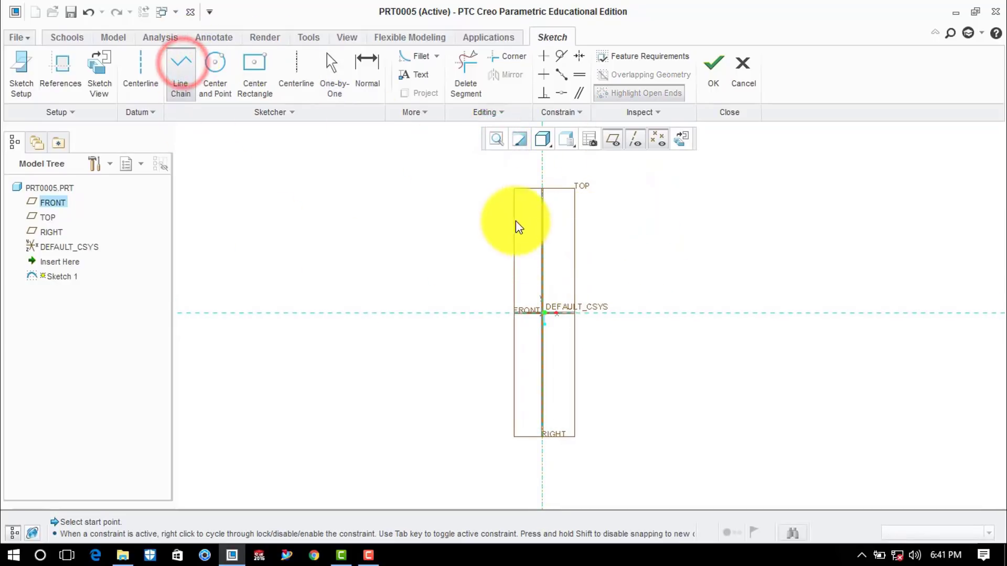
{"action": "left_click", "coordinate": [542, 201]}
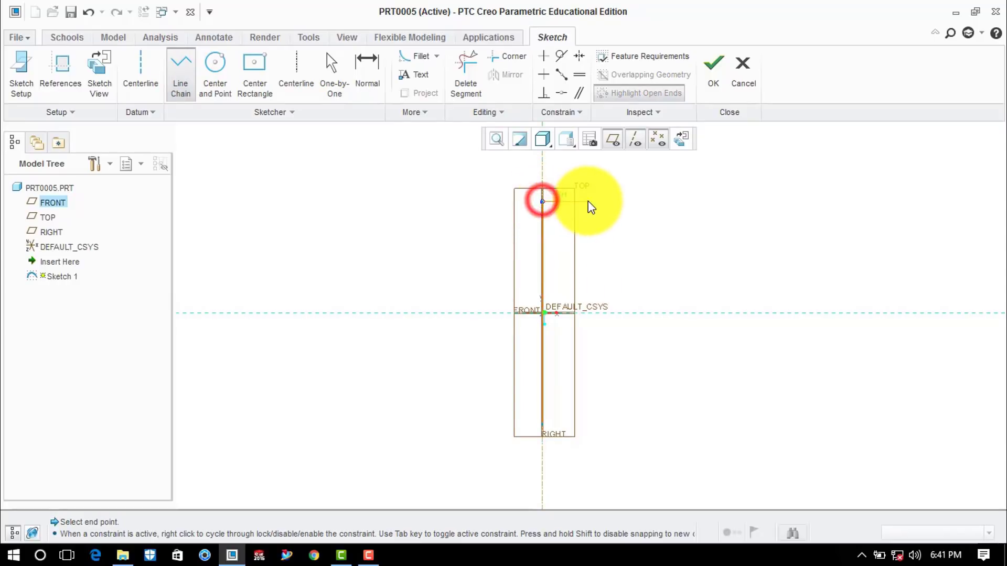
{"action": "left_click", "coordinate": [587, 201]}
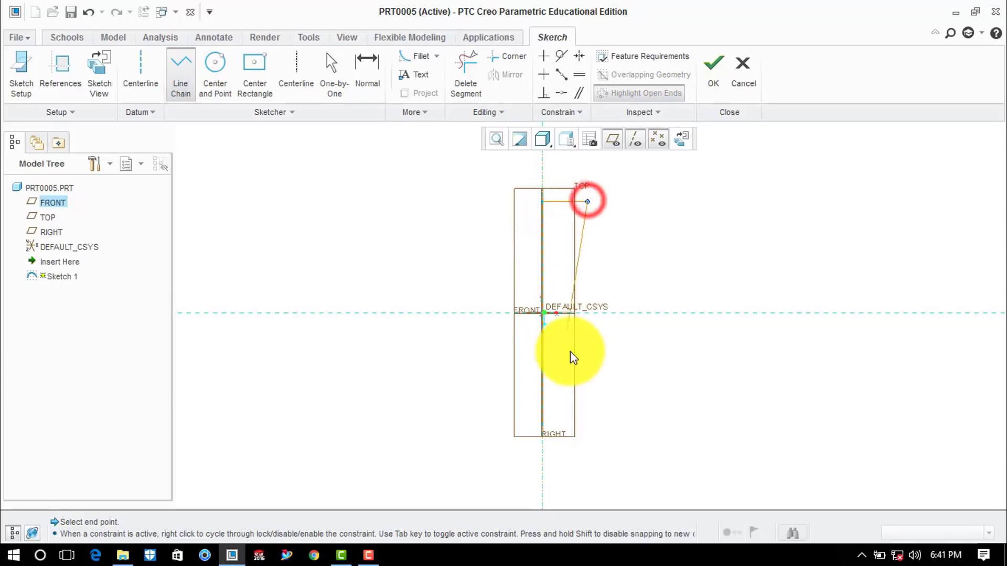
{"action": "left_click", "coordinate": [571, 424]}
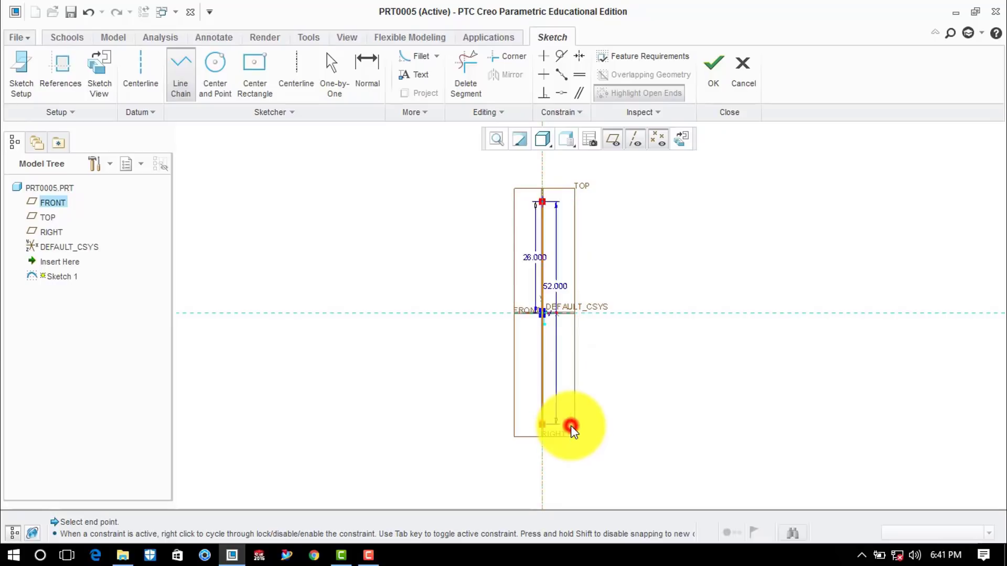
{"action": "left_click", "coordinate": [542, 424]}
{"action": "middle_click", "coordinate": [662, 241]}
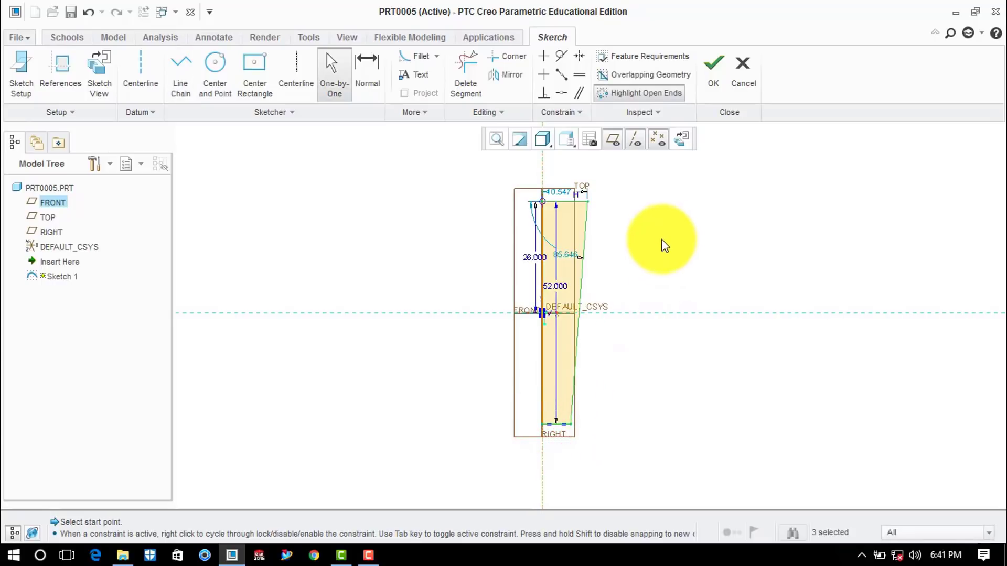
Step: Set the angle of the profile's slanted side to 89.427 degrees and the width of its top edge to 3 mm
{"action": "double_click", "coordinate": [564, 255]}
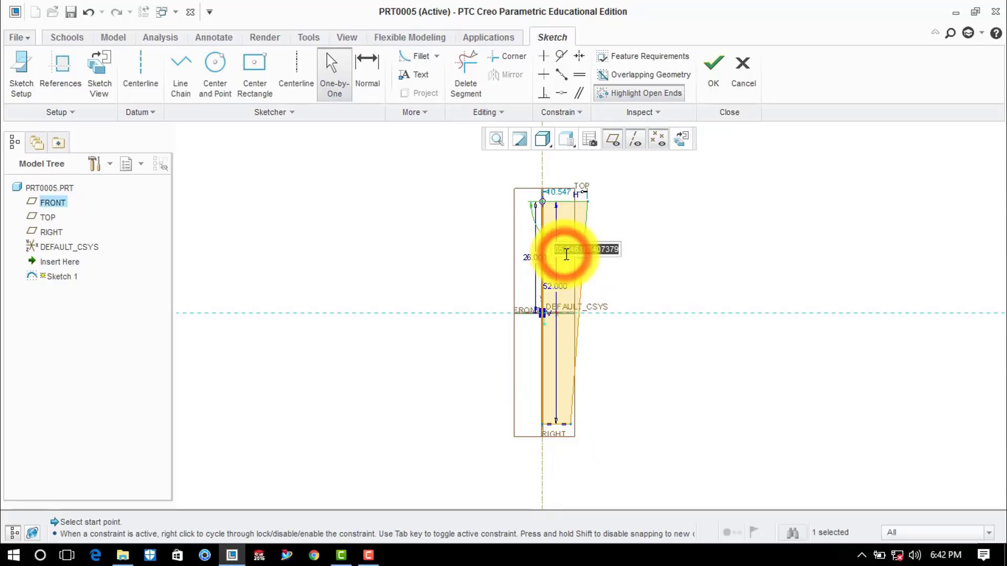
{"action": "type", "text": "8"}
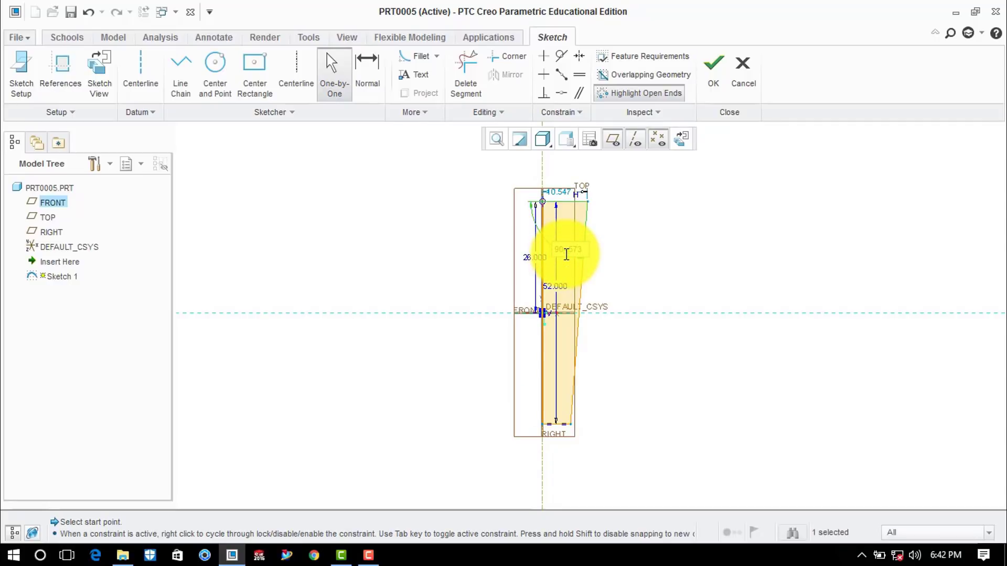
{"action": "key", "text": "Return"}
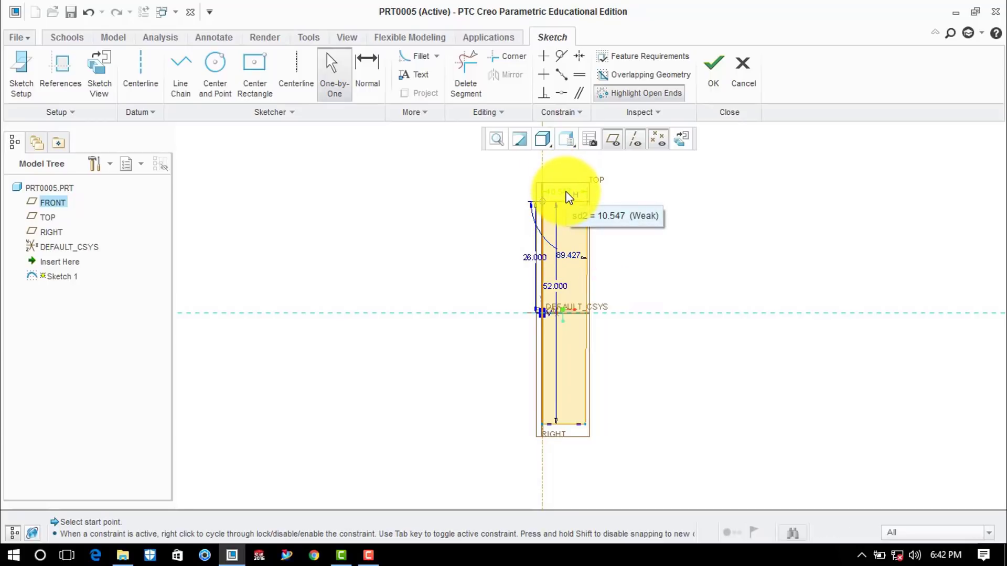
{"action": "double_click", "coordinate": [566, 191]}
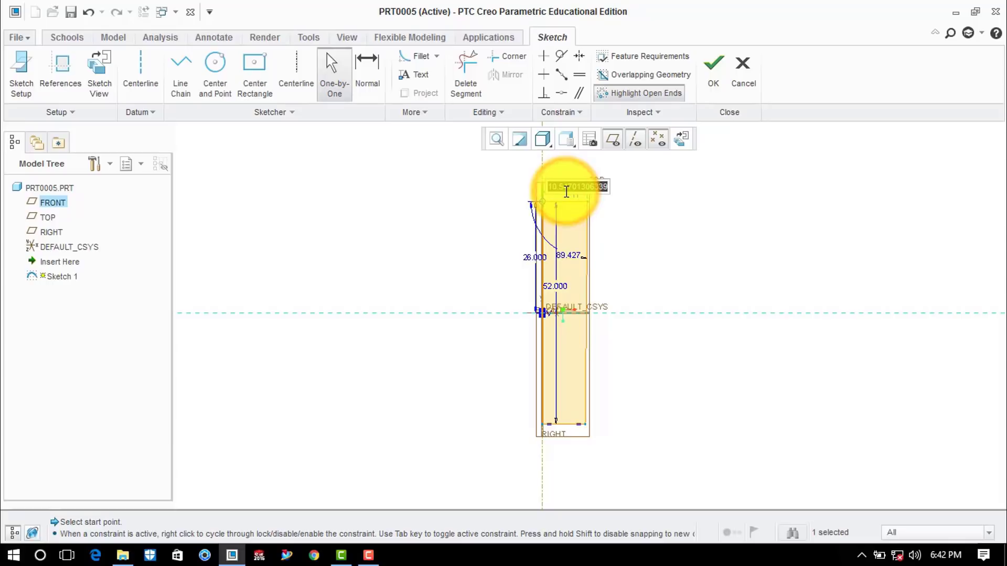
{"action": "type", "text": "3"}
{"action": "key", "text": "Return"}
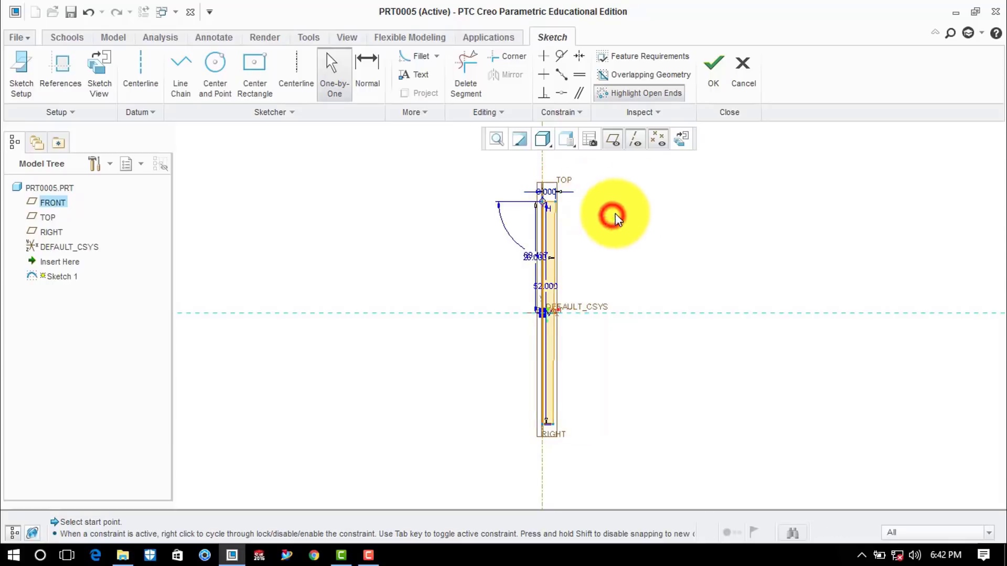
Step: Finish the sketch and revolve the tapered profile 360 degrees about its centerline into a solid pin
{"action": "left_click", "coordinate": [719, 88]}
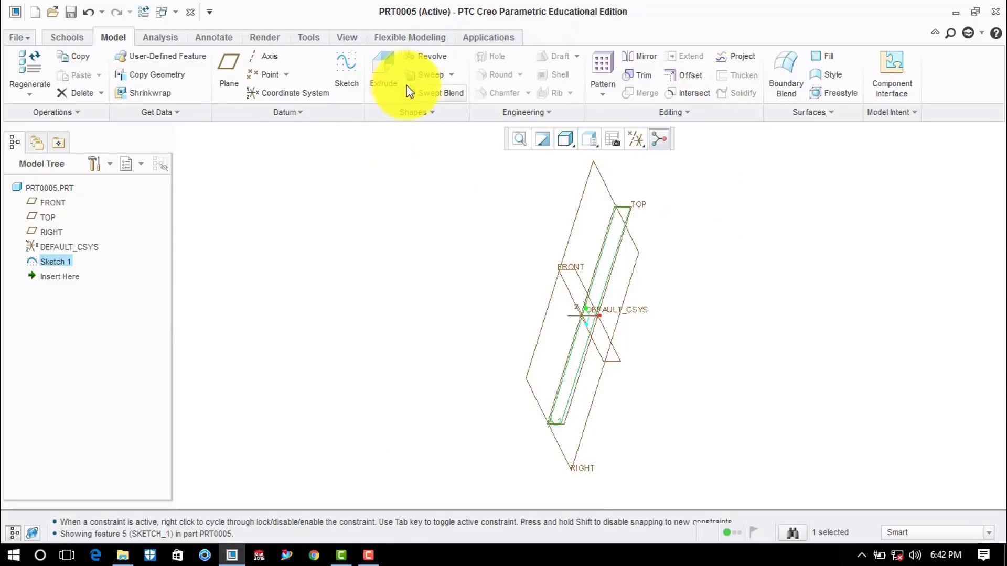
{"action": "left_click", "coordinate": [425, 57]}
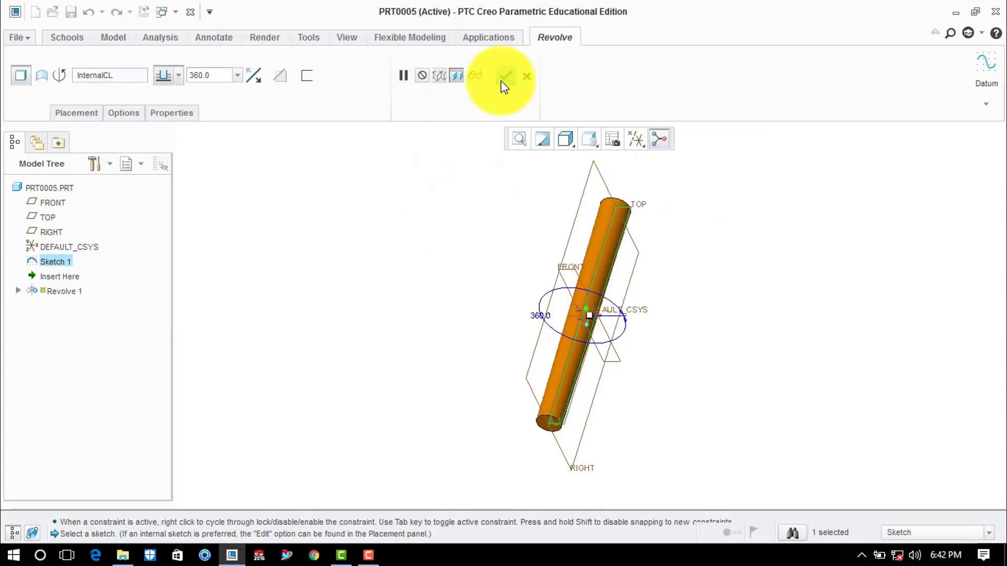
{"action": "left_click", "coordinate": [505, 78]}
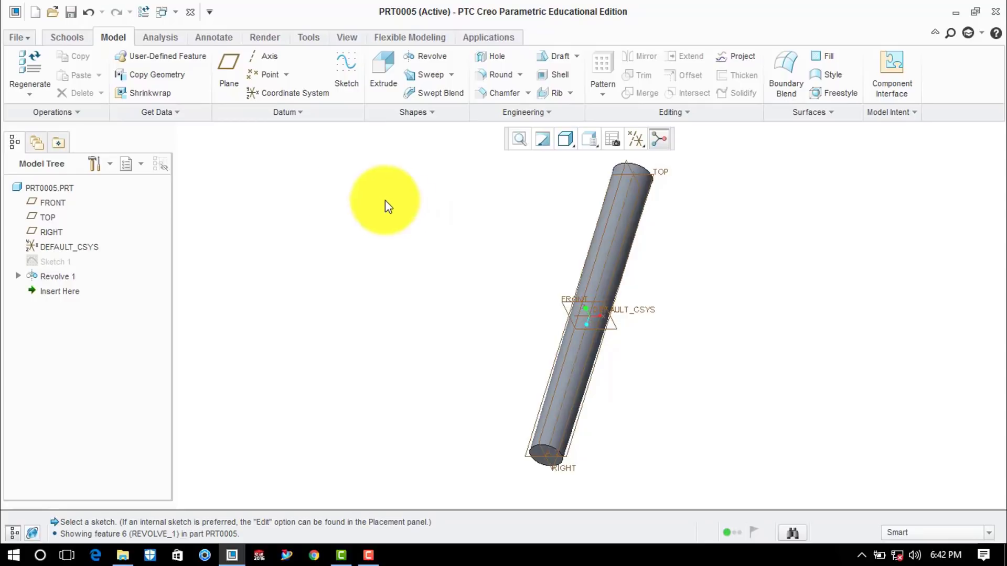
Step: Save a copy of the pin part as taper_pin in the knuckle joint folder
{"action": "left_click", "coordinate": [23, 35]}
{"action": "left_click", "coordinate": [54, 148]}
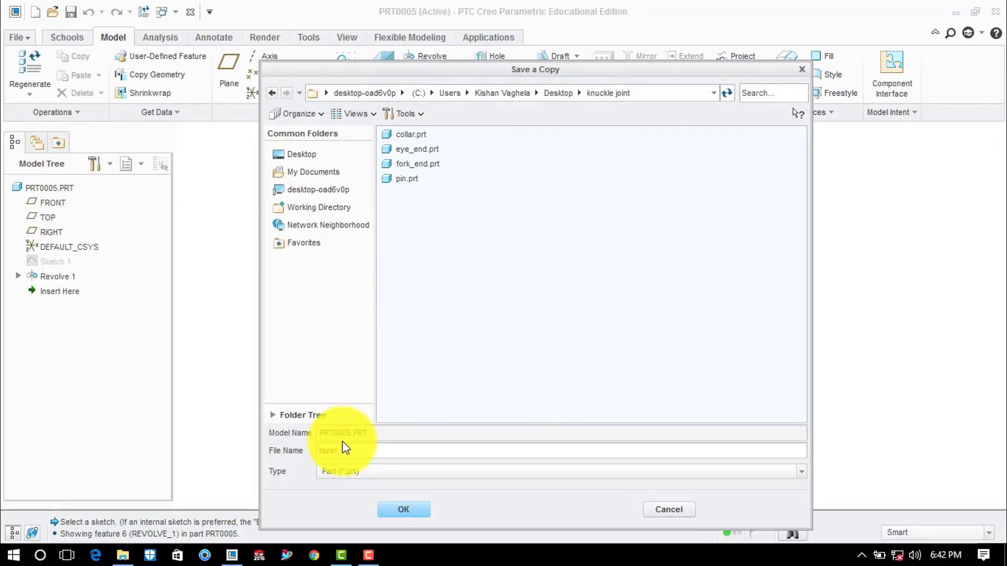
{"action": "type", "text": "taper_pin"}
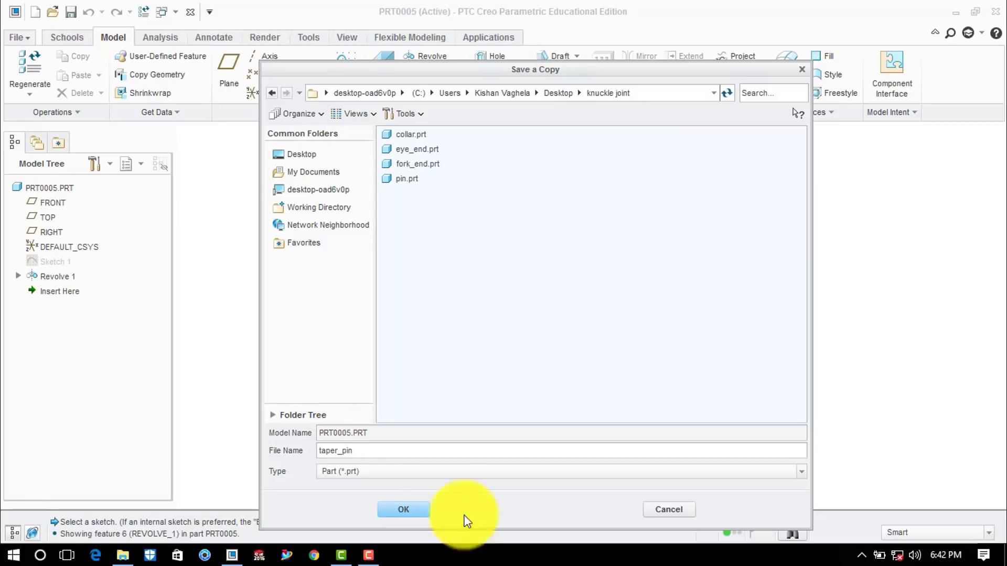
{"action": "left_click", "coordinate": [410, 510]}
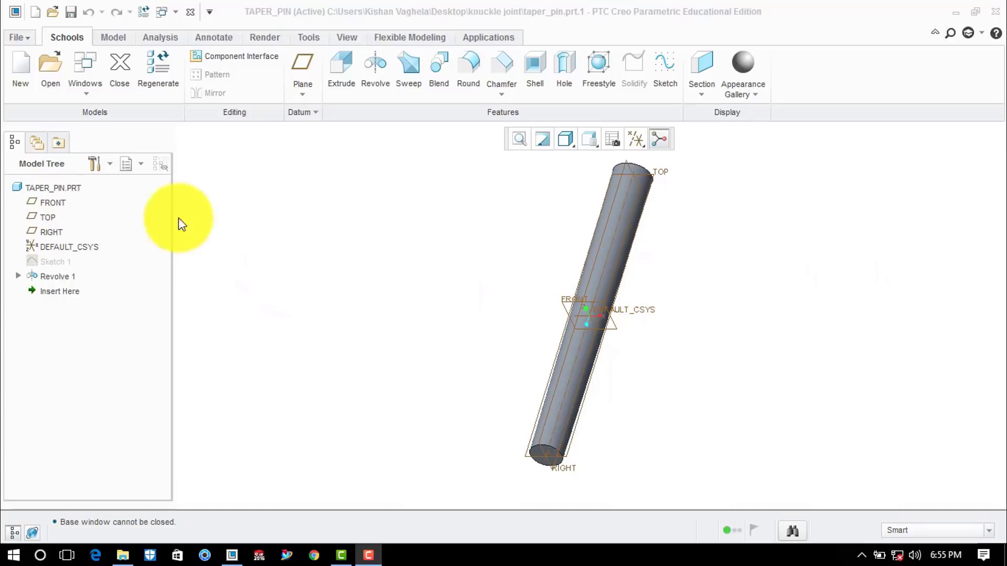
Step: Close the taper pin part and create a new design assembly from the start_assembly_mmks template
{"action": "left_click", "coordinate": [123, 67]}
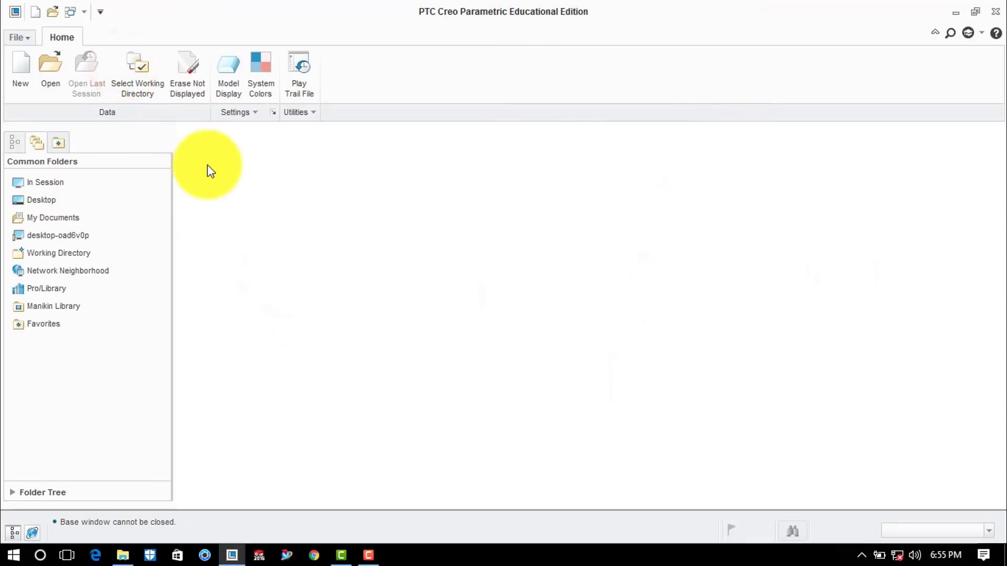
{"action": "left_click", "coordinate": [24, 79]}
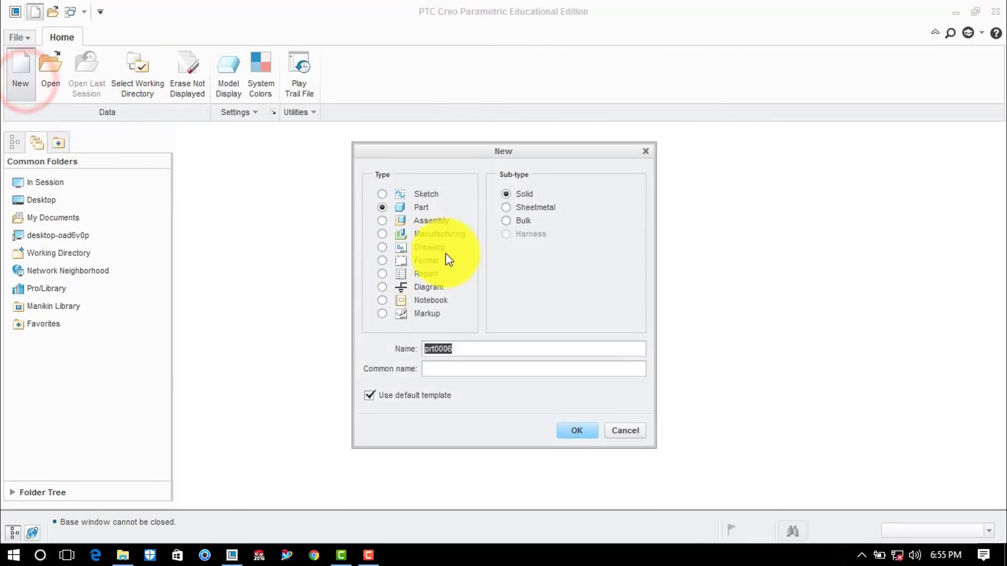
{"action": "left_click", "coordinate": [431, 220]}
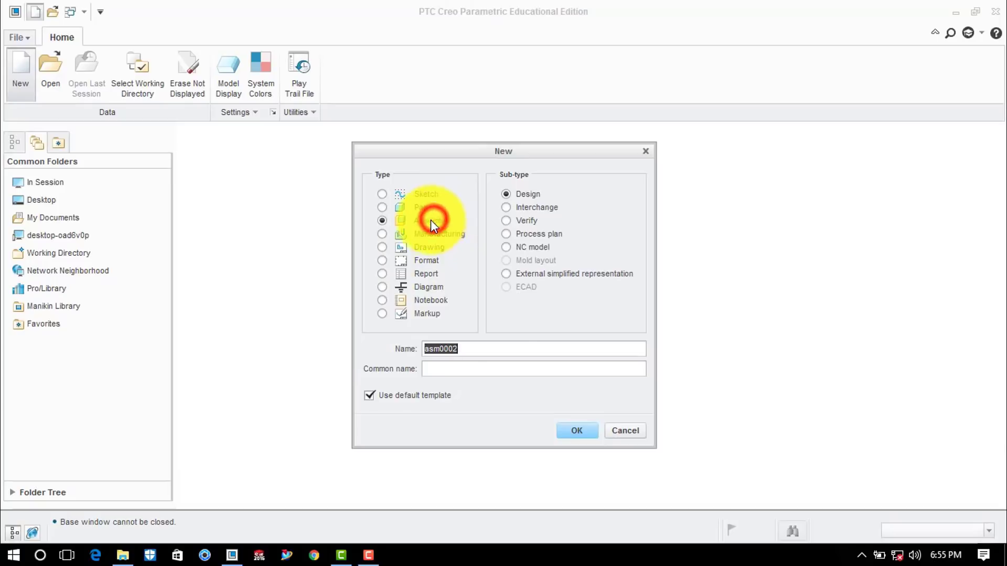
{"action": "left_click", "coordinate": [395, 395]}
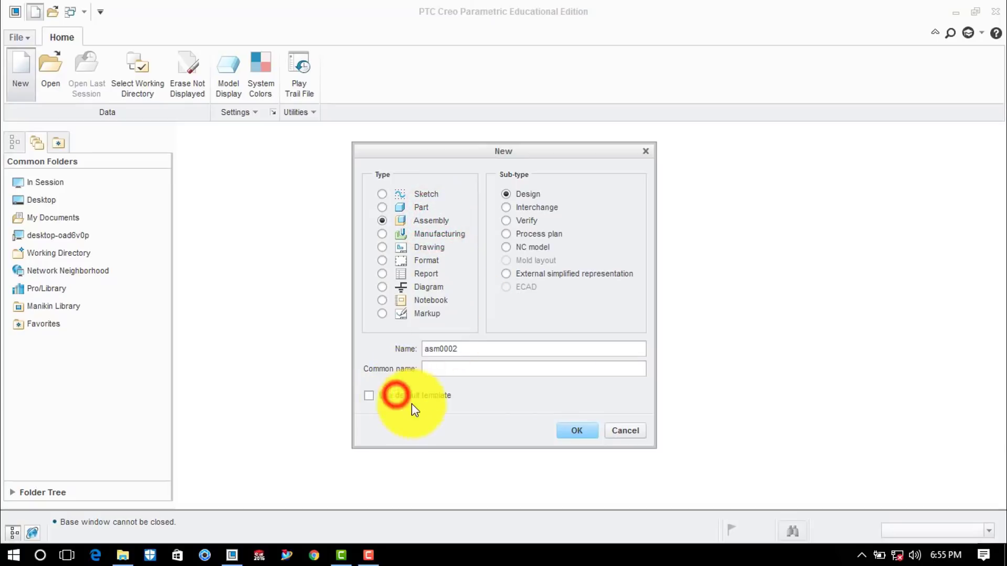
{"action": "left_click", "coordinate": [582, 428]}
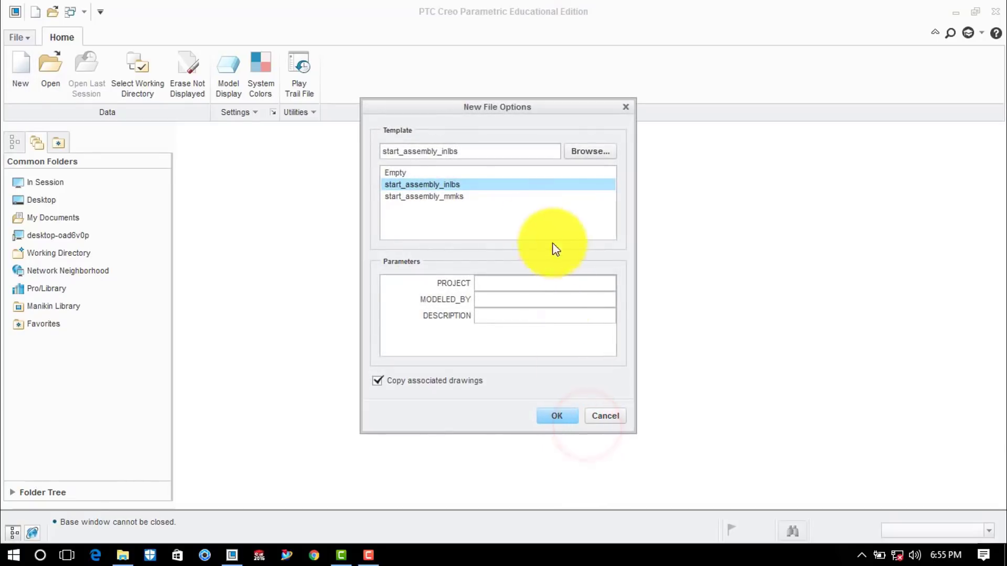
{"action": "left_click", "coordinate": [452, 196]}
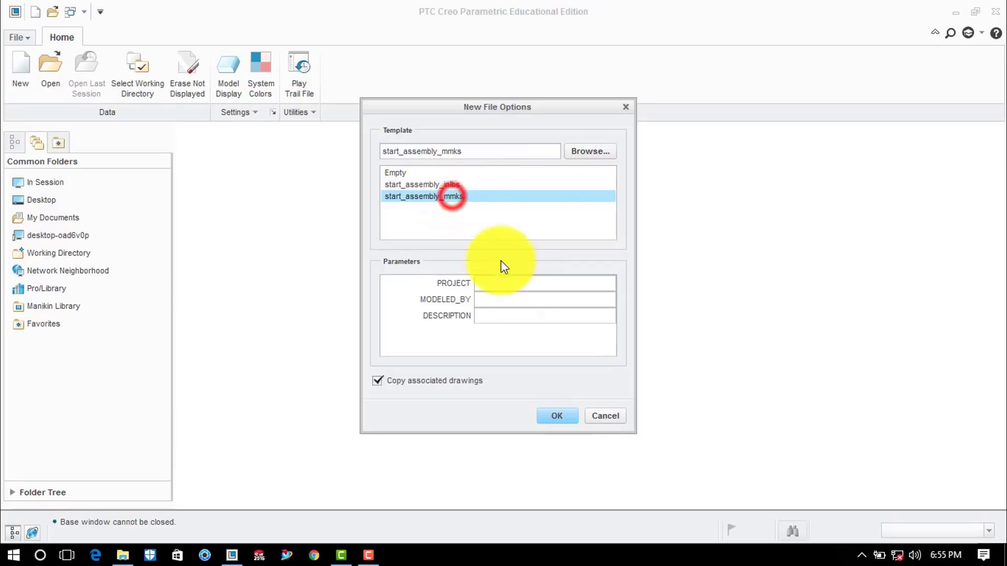
{"action": "left_click", "coordinate": [554, 417]}
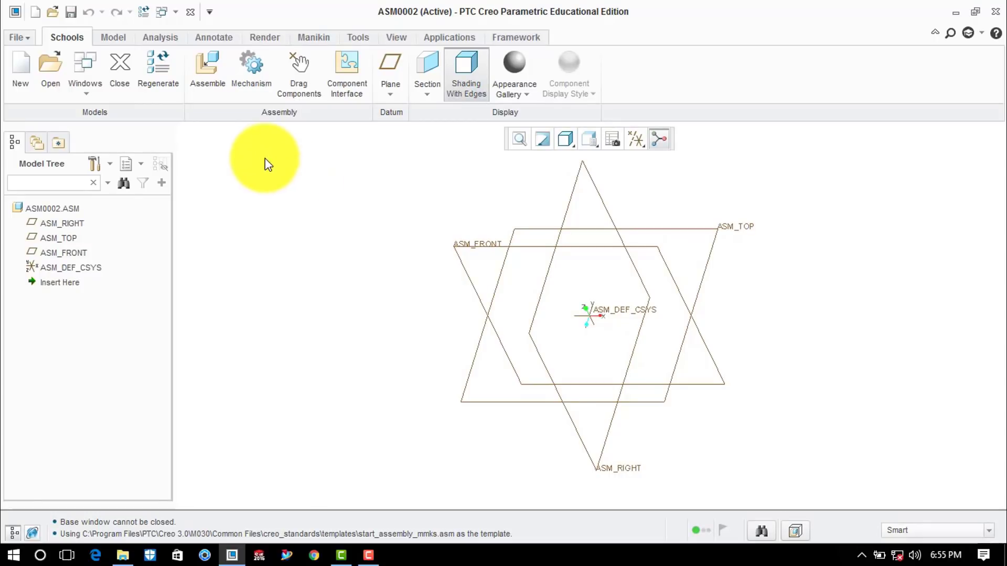
Step: Add fork_end.prt to the assembly and fix it with a Default constraint
{"action": "left_click", "coordinate": [212, 74]}
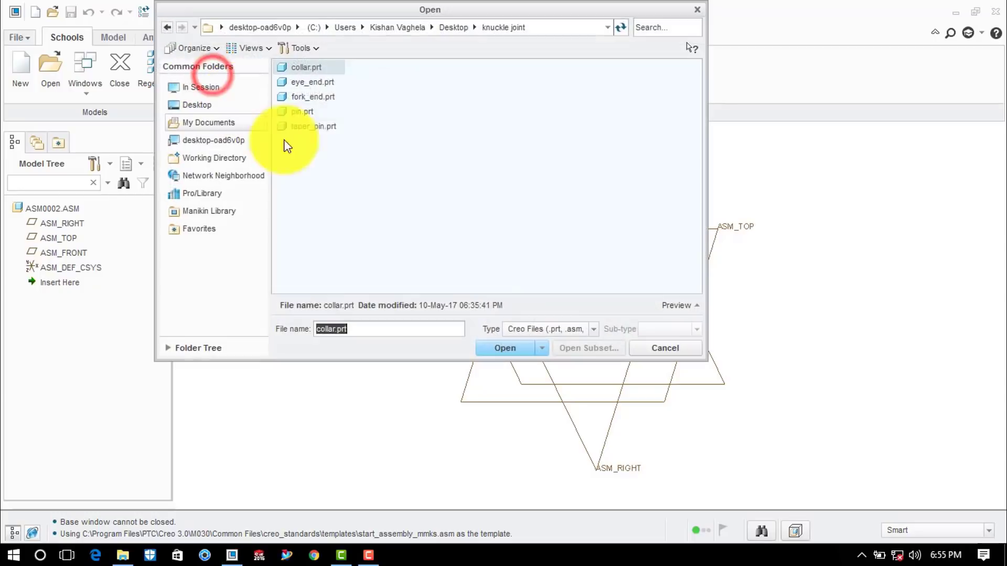
{"action": "left_click", "coordinate": [327, 99]}
{"action": "left_click", "coordinate": [511, 348]}
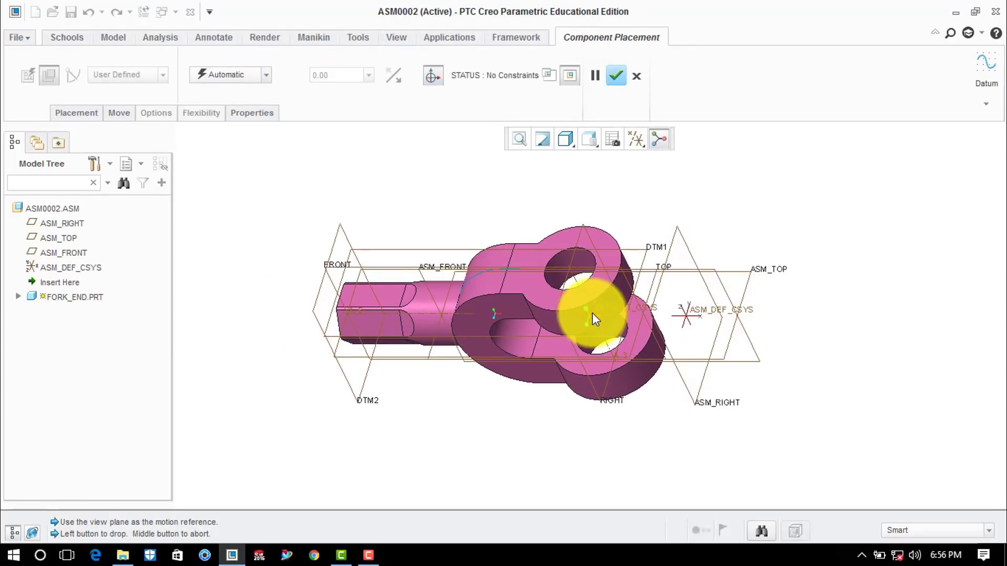
{"action": "left_click", "coordinate": [593, 314]}
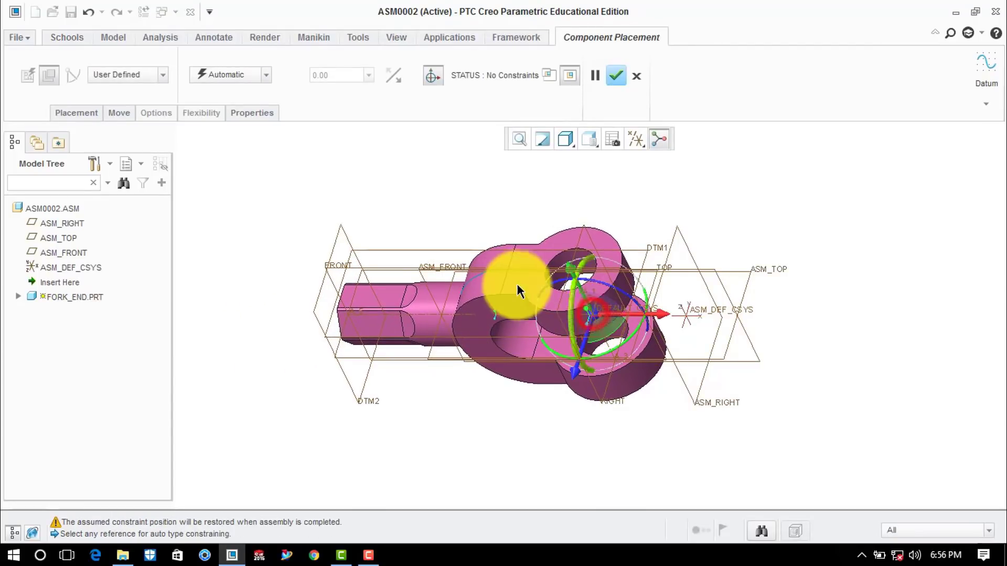
{"action": "left_click", "coordinate": [226, 74]}
{"action": "left_click", "coordinate": [222, 223]}
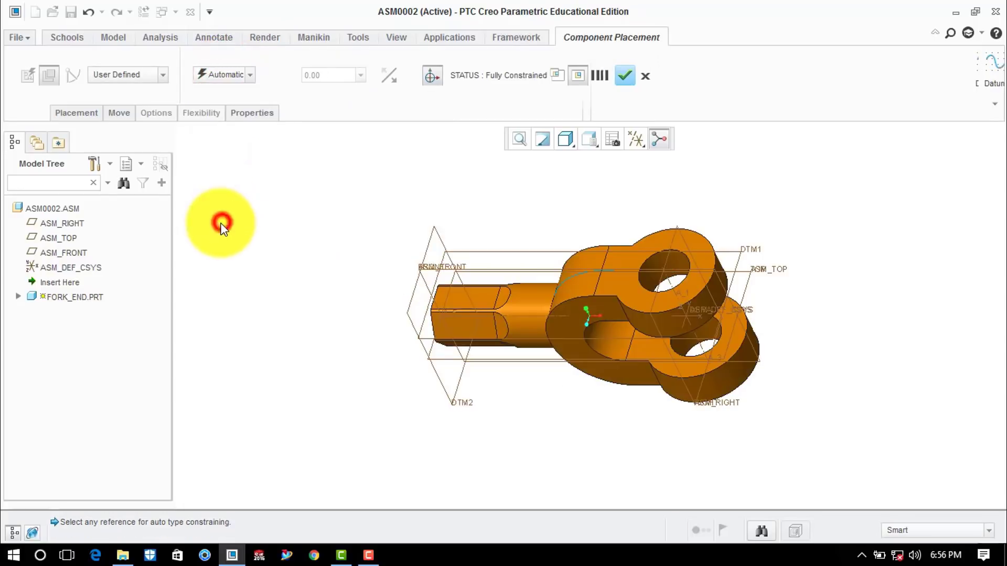
{"action": "left_click", "coordinate": [625, 76]}
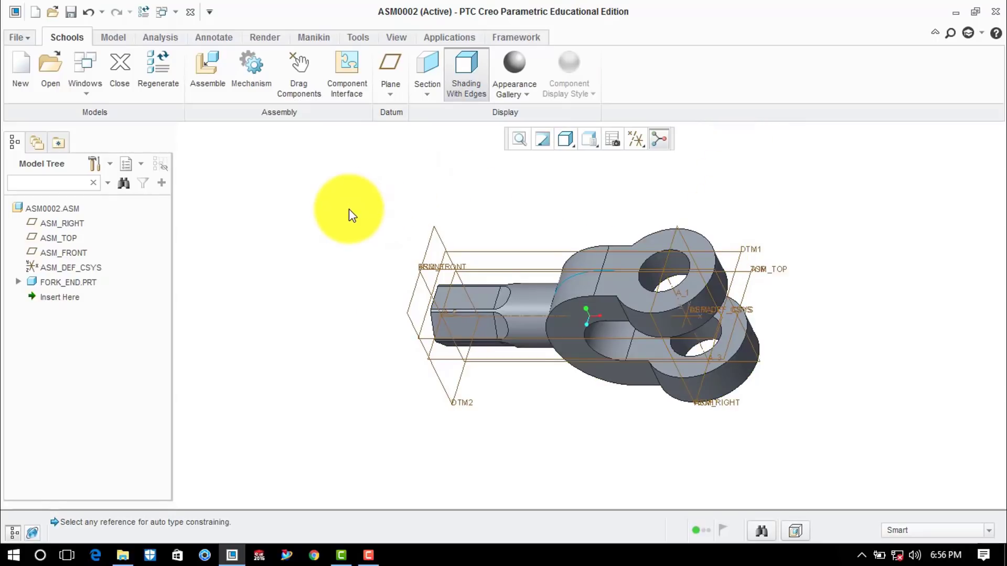
Step: Bring eye_end.prt into the assembly and drop it beside the fork end's open side
{"action": "left_click", "coordinate": [206, 77]}
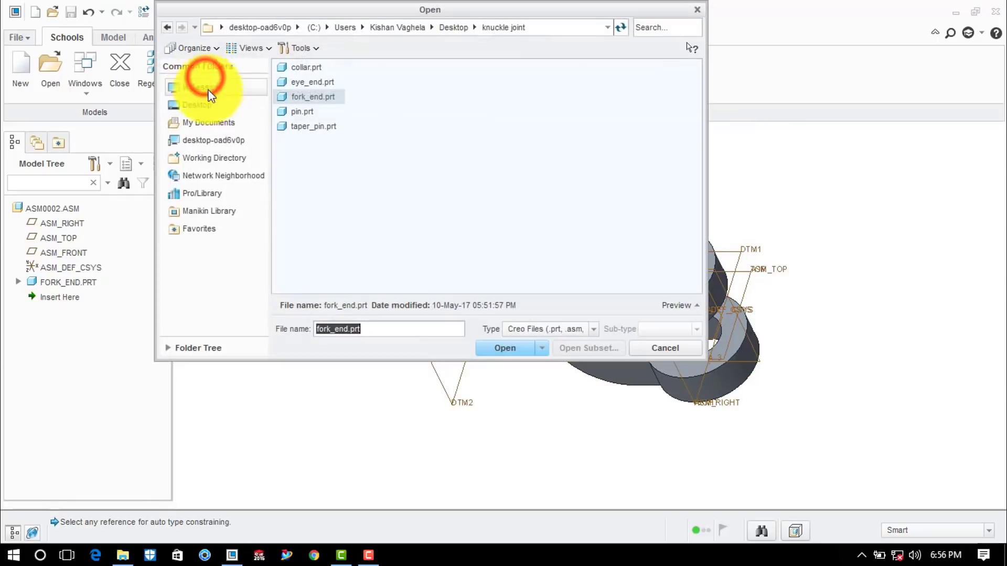
{"action": "left_click", "coordinate": [312, 83]}
{"action": "left_click", "coordinate": [510, 348]}
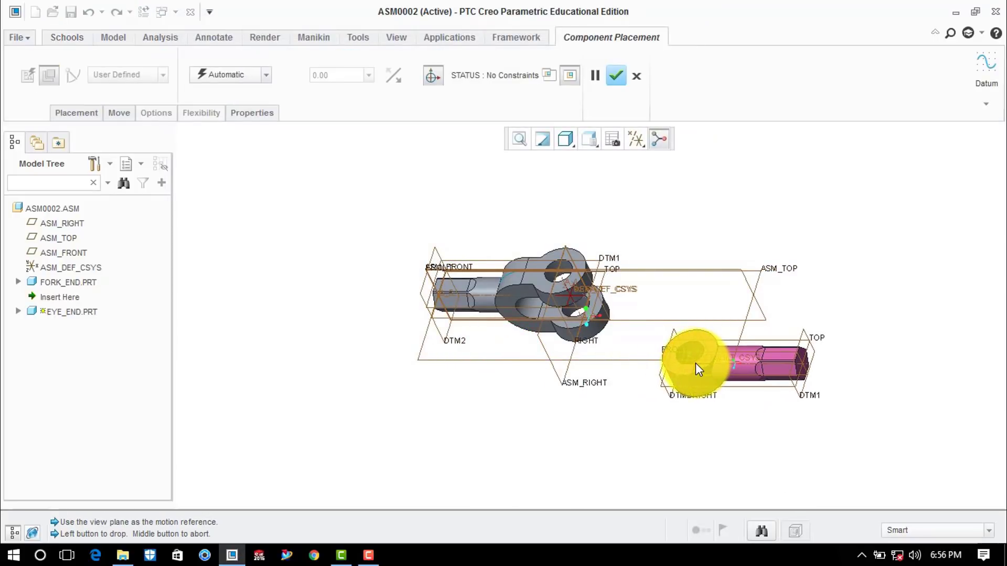
{"action": "left_click", "coordinate": [696, 362]}
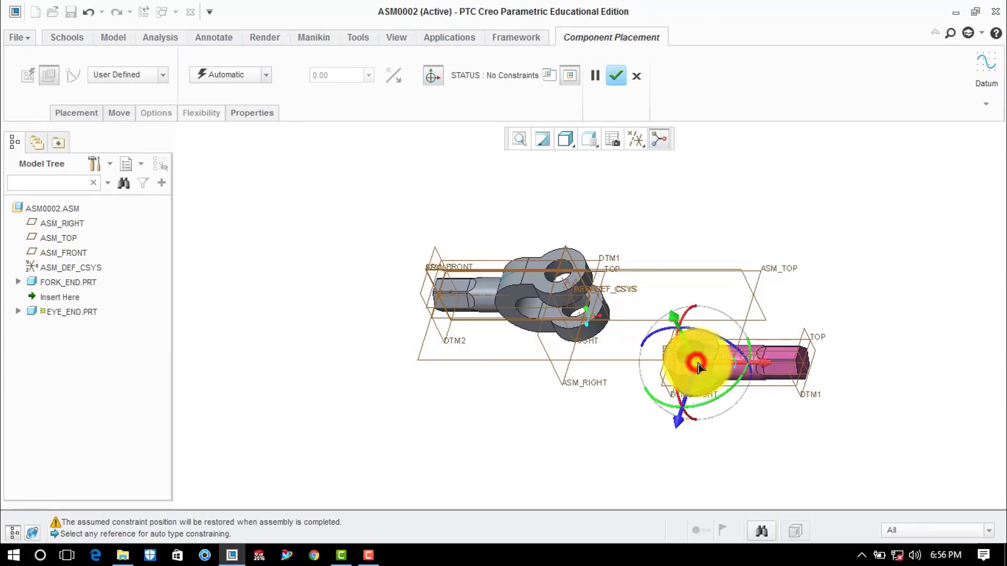
Step: Make the eye end's hole surface coincident with the hole surface in the fork end's lower lug
{"action": "scroll", "coordinate": [684, 348], "scroll_direction": "down", "scroll_amount": 5}
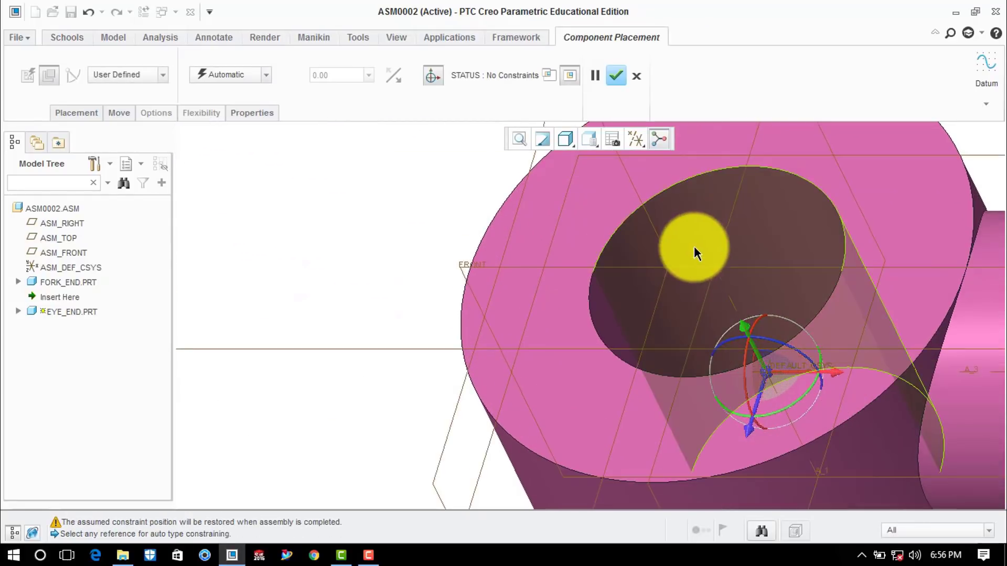
{"action": "left_click", "coordinate": [697, 233]}
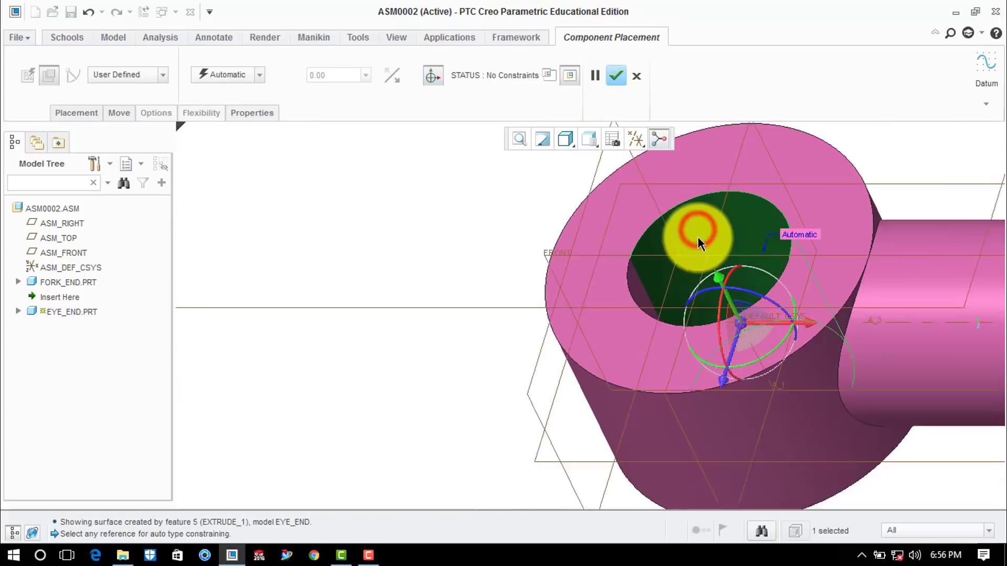
{"action": "scroll", "coordinate": [681, 236], "scroll_direction": "up", "scroll_amount": 5}
{"action": "scroll", "coordinate": [522, 171], "scroll_direction": "down", "scroll_amount": 5}
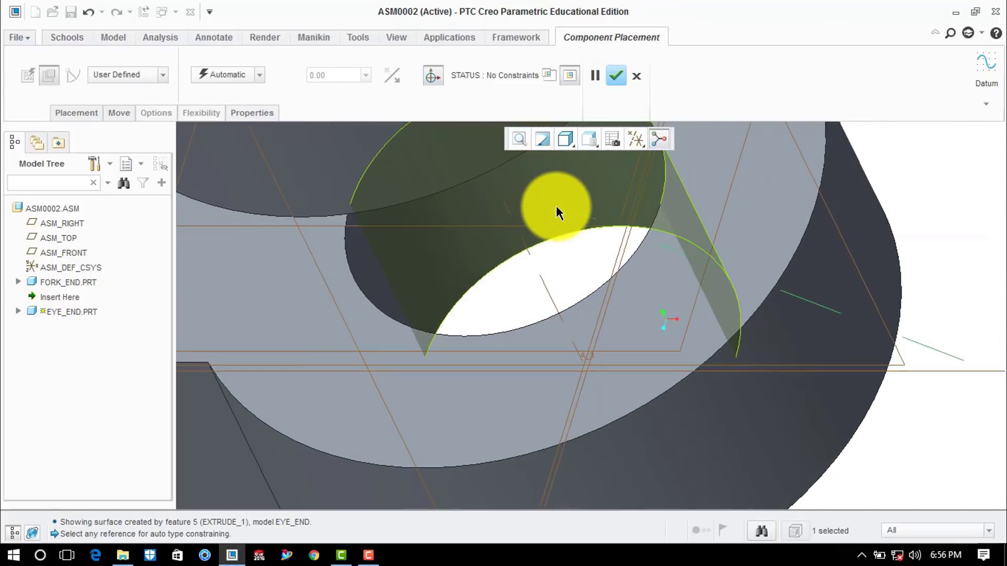
{"action": "left_click", "coordinate": [556, 205]}
{"action": "scroll", "coordinate": [555, 204], "scroll_direction": "up", "scroll_amount": 4}
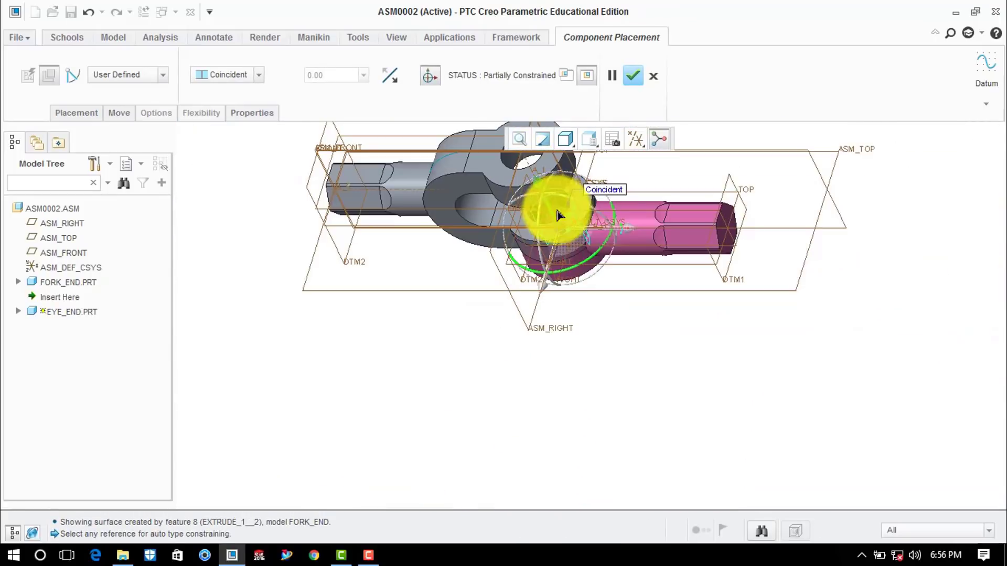
Step: Make the eye end's upper flat face coincident with the inner face of the fork's upper lug and accept the placement
{"action": "left_click_drag", "start_coordinate": [537, 184], "coordinate": [578, 278]}
{"action": "scroll", "coordinate": [606, 266], "scroll_direction": "down", "scroll_amount": 4}
{"action": "scroll", "coordinate": [605, 273], "scroll_direction": "down", "scroll_amount": 4}
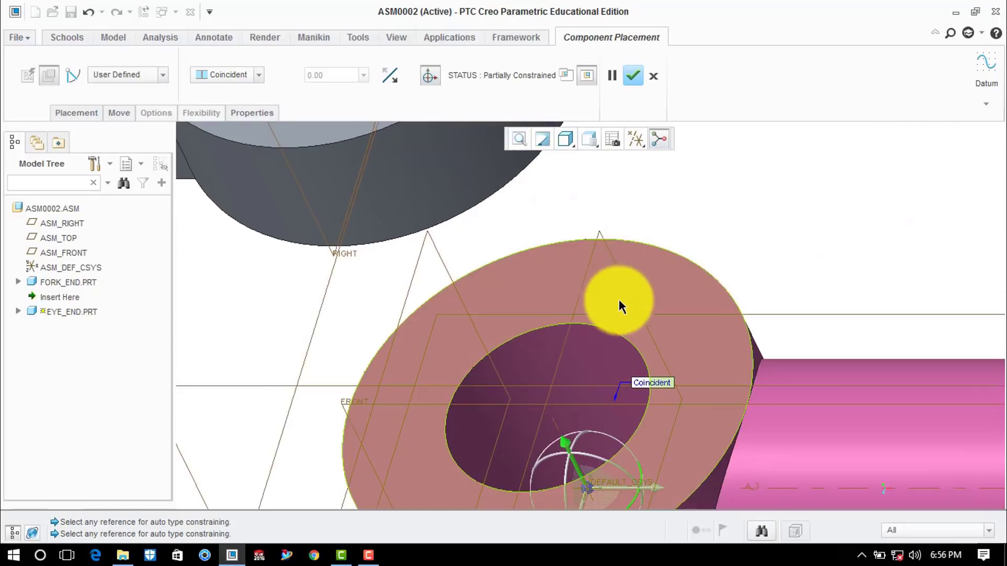
{"action": "left_click", "coordinate": [672, 298]}
{"action": "scroll", "coordinate": [672, 296], "scroll_direction": "up", "scroll_amount": 5}
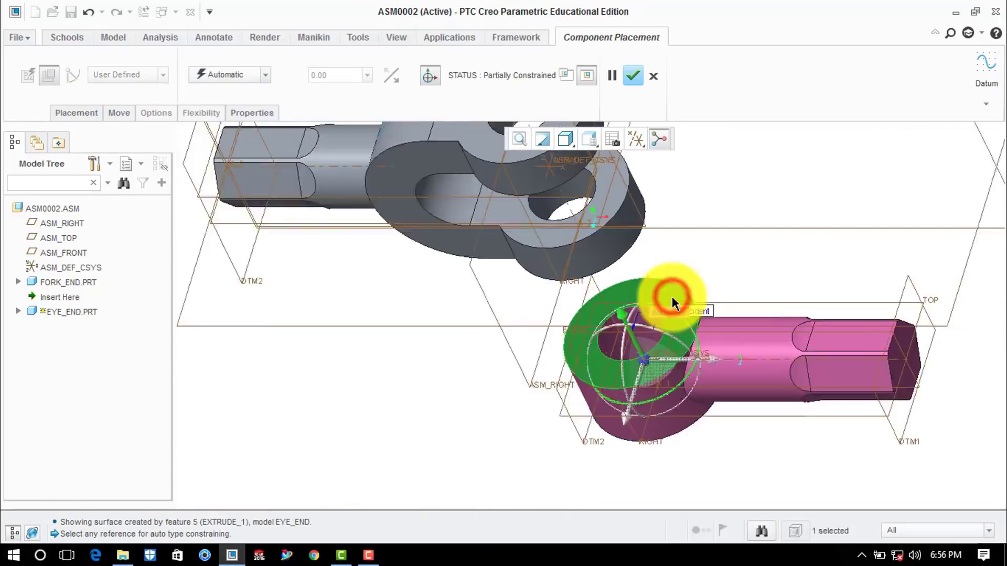
{"action": "middle_click_drag", "start_coordinate": [672, 296], "coordinate": [650, 209]}
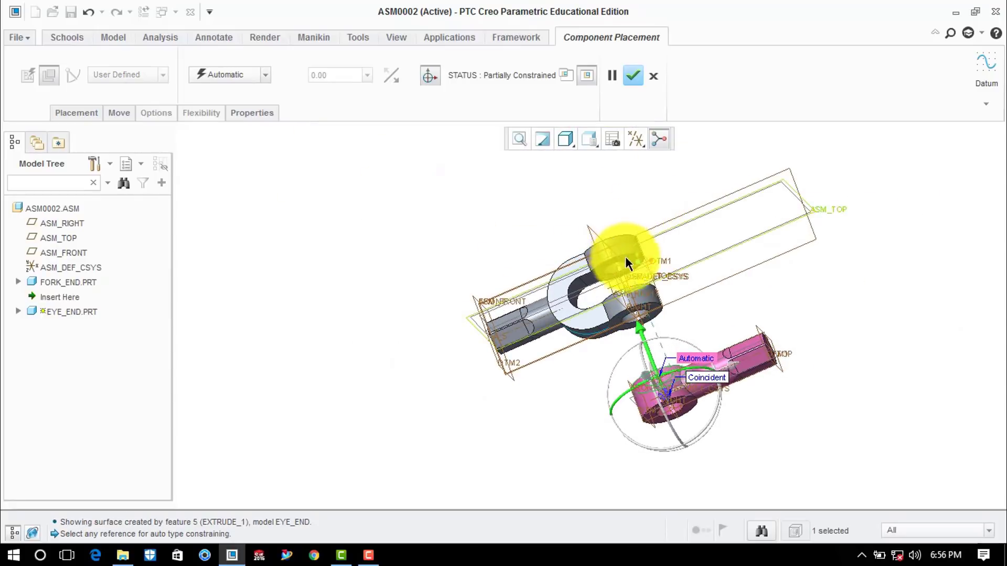
{"action": "scroll", "coordinate": [647, 266], "scroll_direction": "down", "scroll_amount": 6}
{"action": "left_click", "coordinate": [646, 260]}
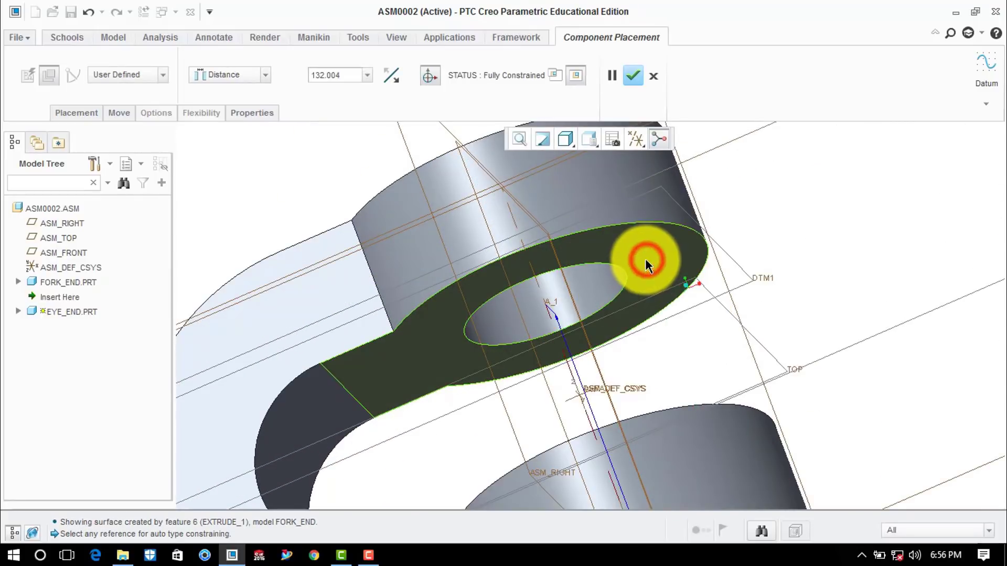
{"action": "left_click", "coordinate": [218, 75]}
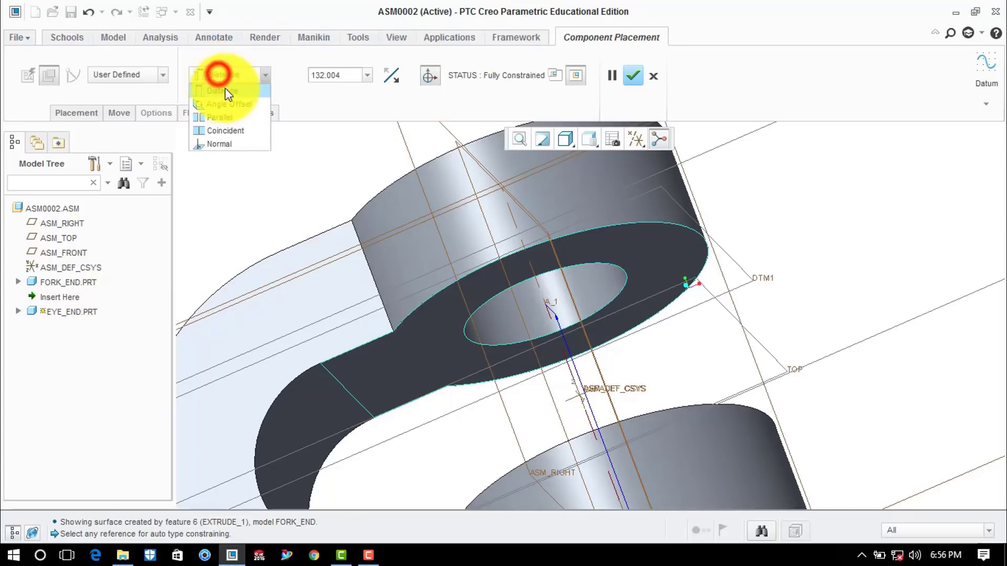
{"action": "left_click", "coordinate": [236, 129]}
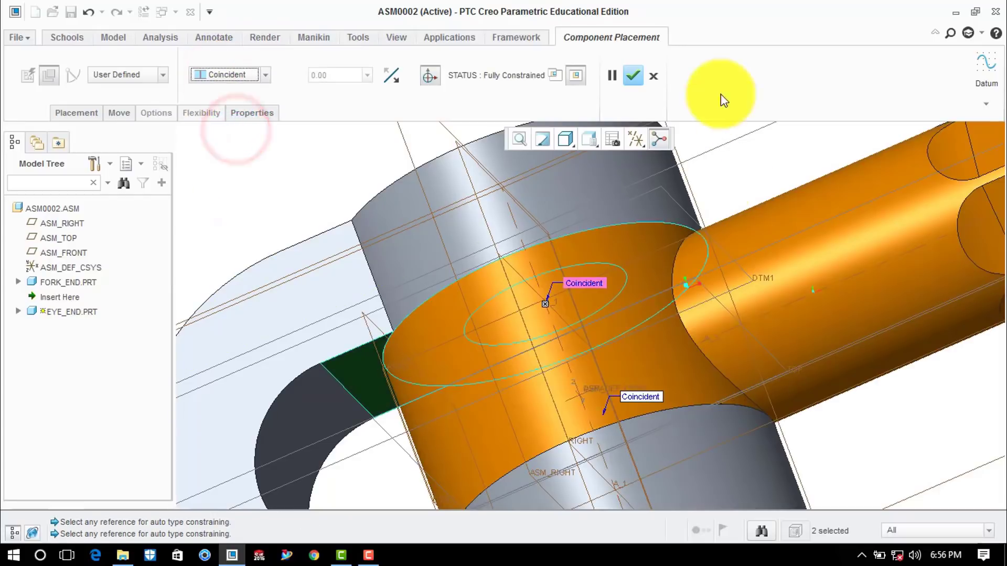
{"action": "left_click", "coordinate": [633, 78]}
Step: Bring pin.prt into the assembly and drop it beside the joined fork and eye ends
{"action": "left_click", "coordinate": [255, 140]}
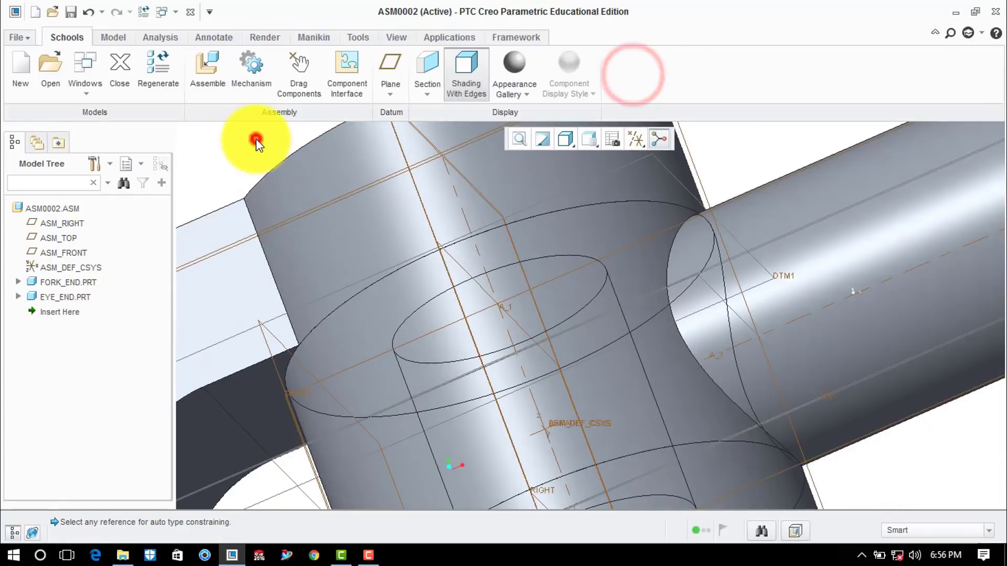
{"action": "key", "text": "ctrl+d"}
{"action": "left_click", "coordinate": [584, 213]}
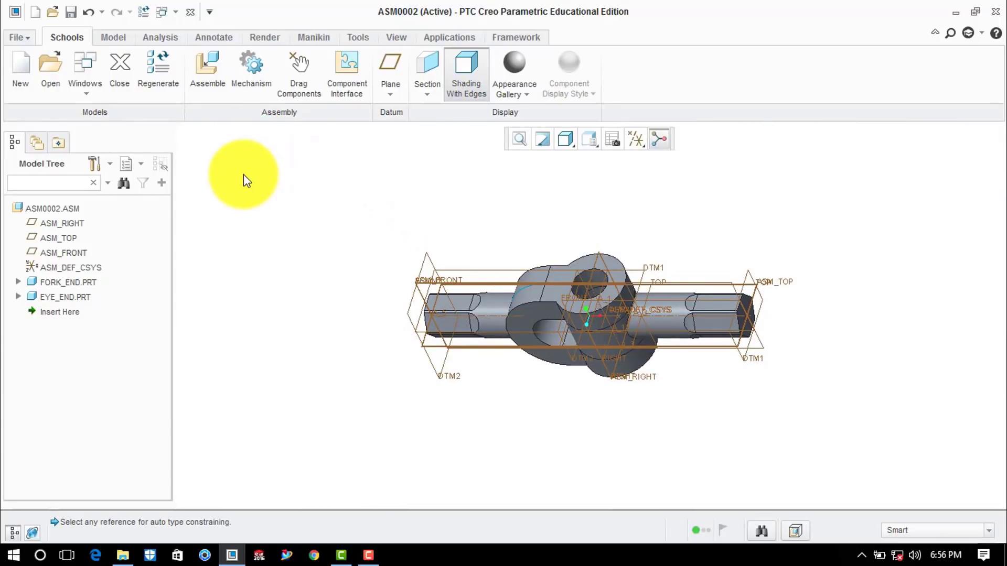
{"action": "left_click", "coordinate": [205, 67]}
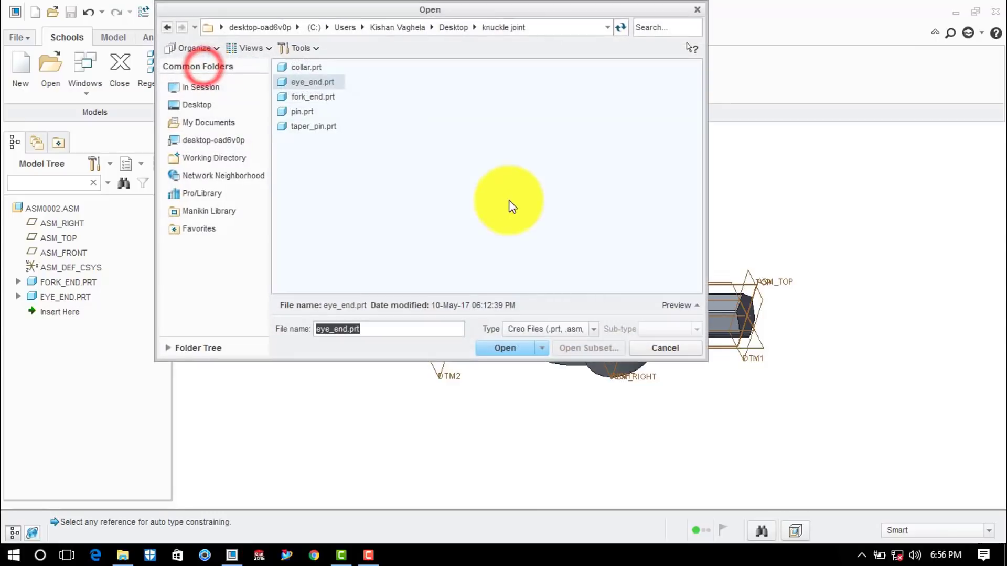
{"action": "left_click", "coordinate": [309, 110]}
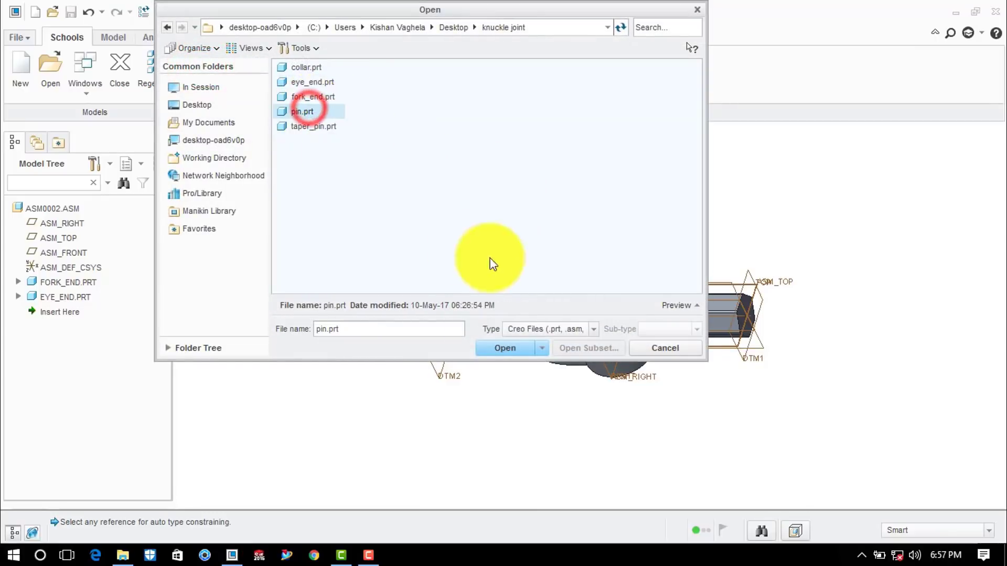
{"action": "left_click", "coordinate": [510, 348]}
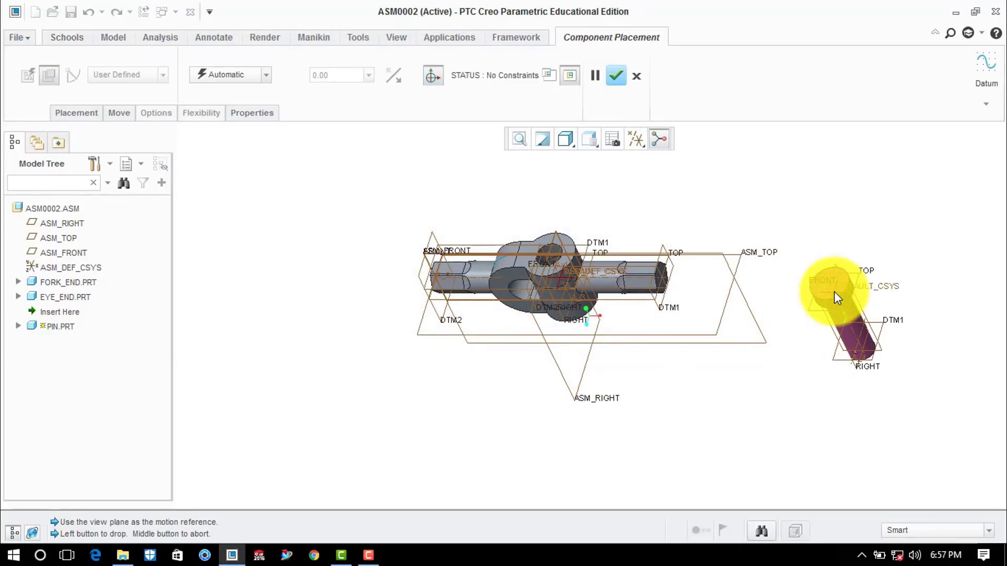
{"action": "left_click", "coordinate": [834, 291]}
Step: Make the pin's cylindrical shank surface coincident with the hole surface in the fork end's upper lug
{"action": "scroll", "coordinate": [871, 349], "scroll_direction": "down", "scroll_amount": 2}
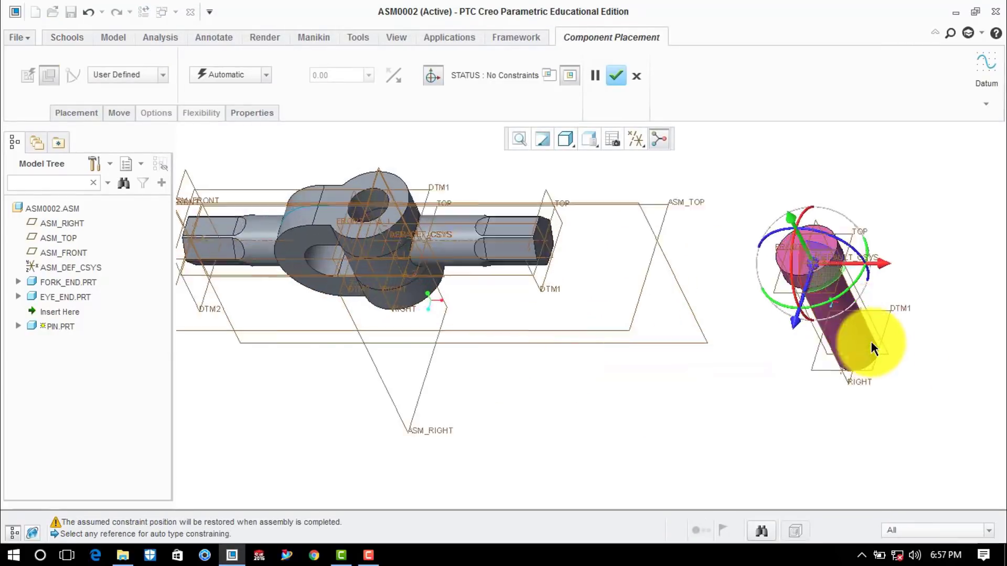
{"action": "scroll", "coordinate": [871, 349], "scroll_direction": "down", "scroll_amount": 5}
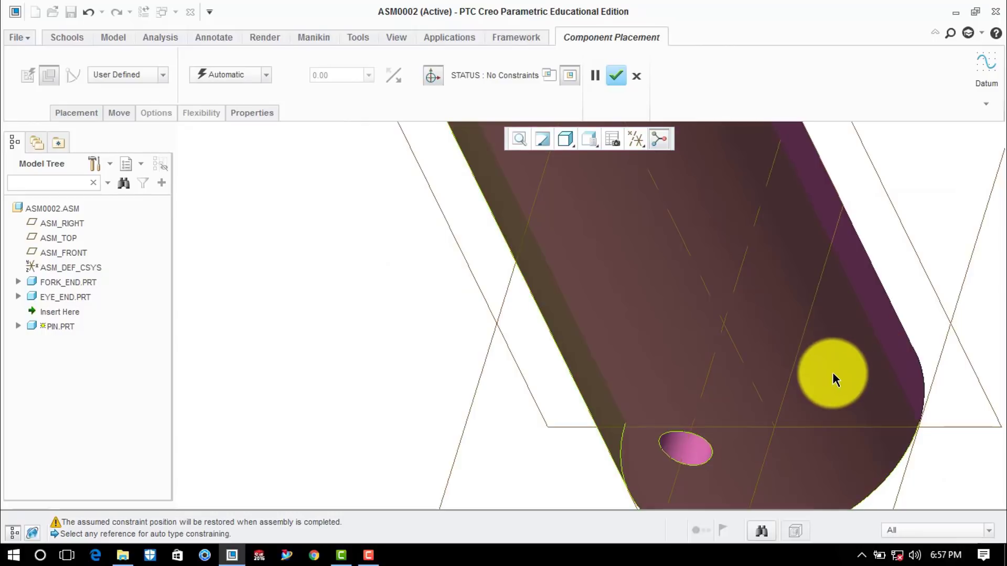
{"action": "left_click", "coordinate": [839, 381]}
{"action": "scroll", "coordinate": [842, 386], "scroll_direction": "up", "scroll_amount": 8}
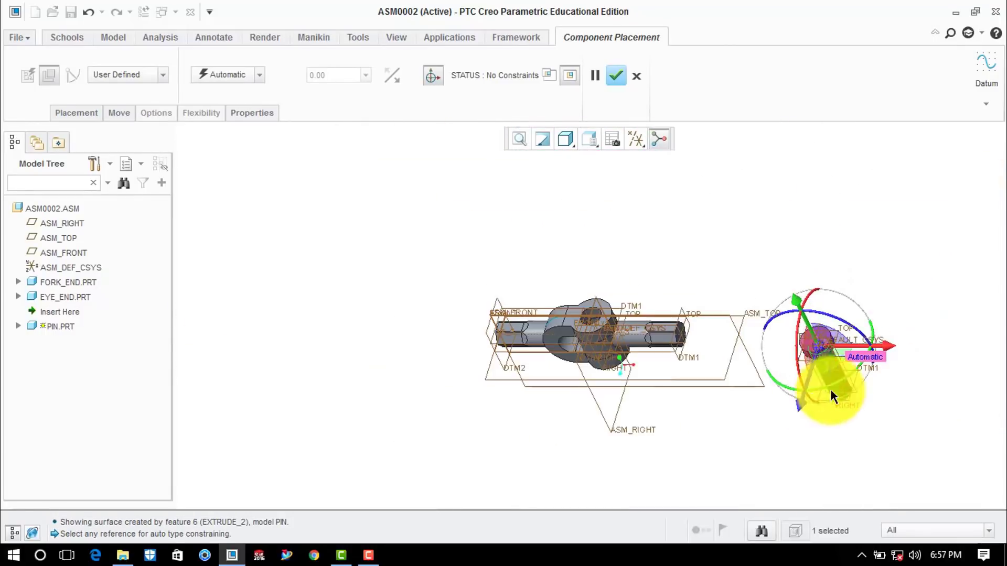
{"action": "scroll", "coordinate": [595, 317], "scroll_direction": "down", "scroll_amount": 7}
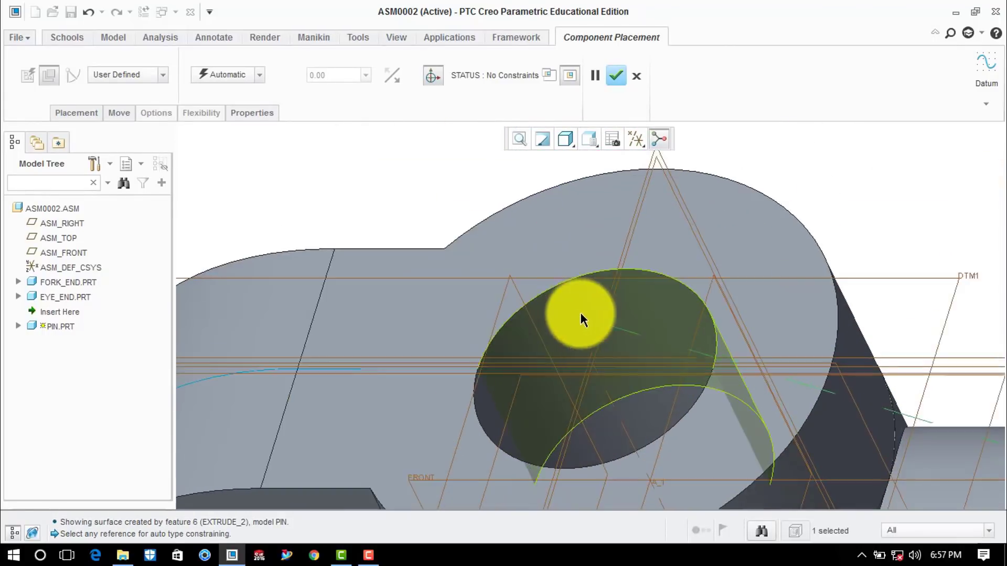
{"action": "left_click", "coordinate": [577, 317]}
{"action": "scroll", "coordinate": [588, 325], "scroll_direction": "up", "scroll_amount": 7}
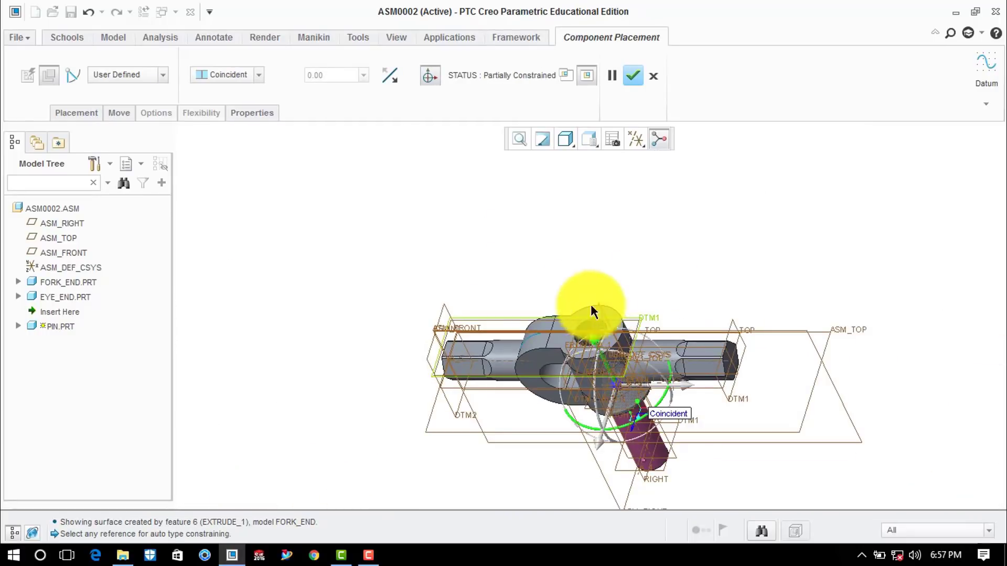
Step: Move the pin above the fork end and make its head's underside coincident with the top face of the fork's upper lug
{"action": "left_click_drag", "start_coordinate": [597, 342], "coordinate": [552, 215]}
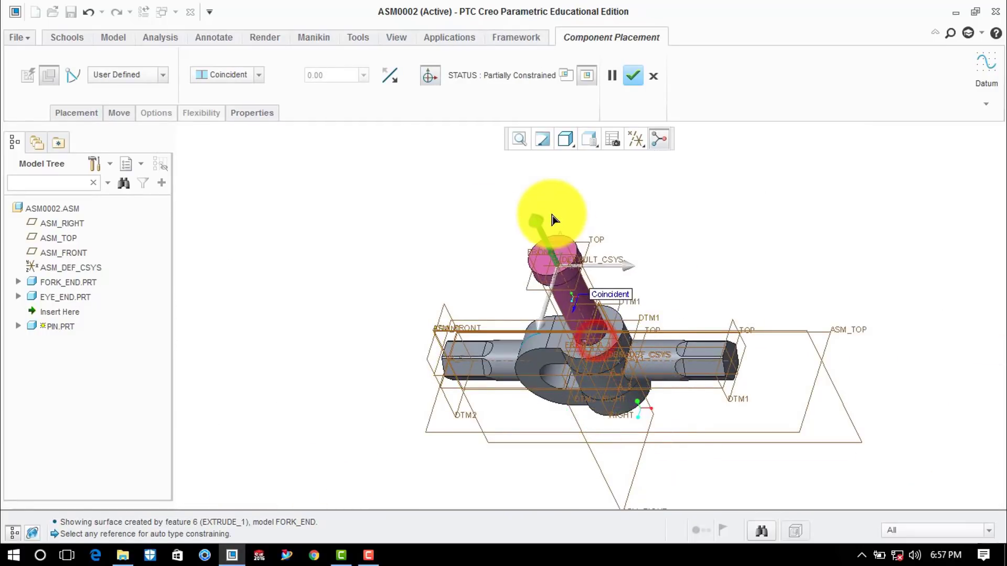
{"action": "scroll", "coordinate": [627, 318], "scroll_direction": "down", "scroll_amount": 6}
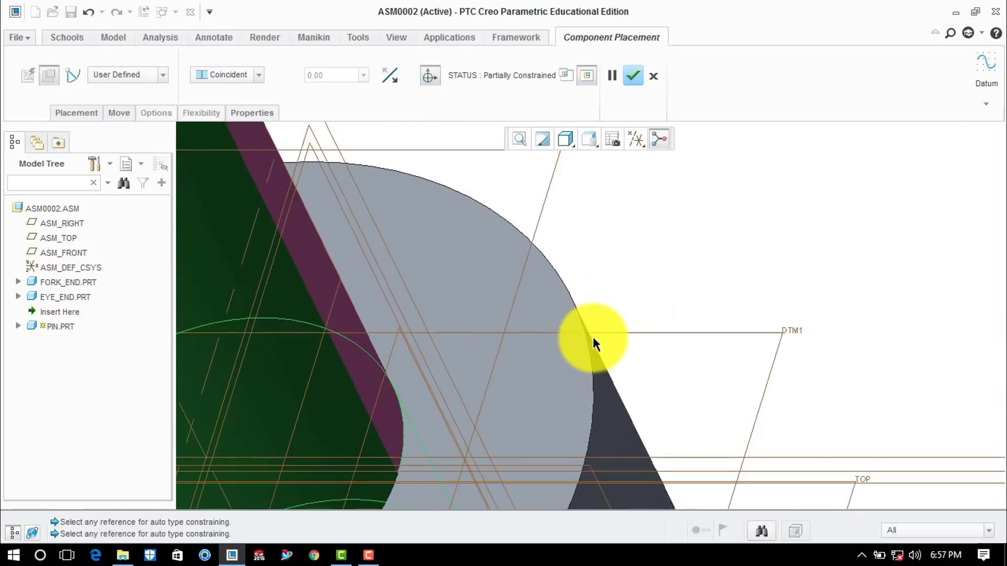
{"action": "left_click", "coordinate": [558, 381]}
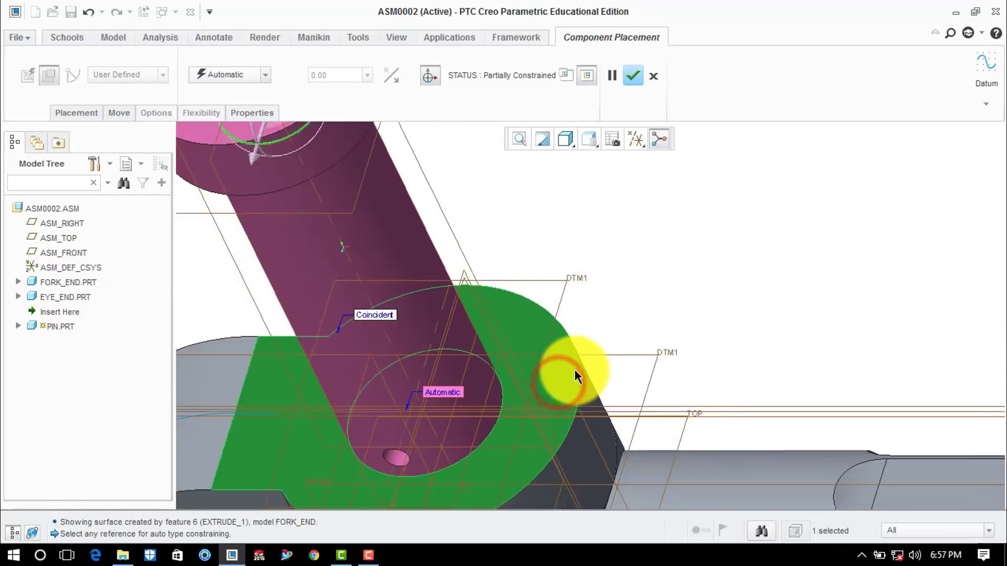
{"action": "scroll", "coordinate": [575, 376], "scroll_direction": "up", "scroll_amount": 6}
{"action": "scroll", "coordinate": [470, 256], "scroll_direction": "down", "scroll_amount": 6}
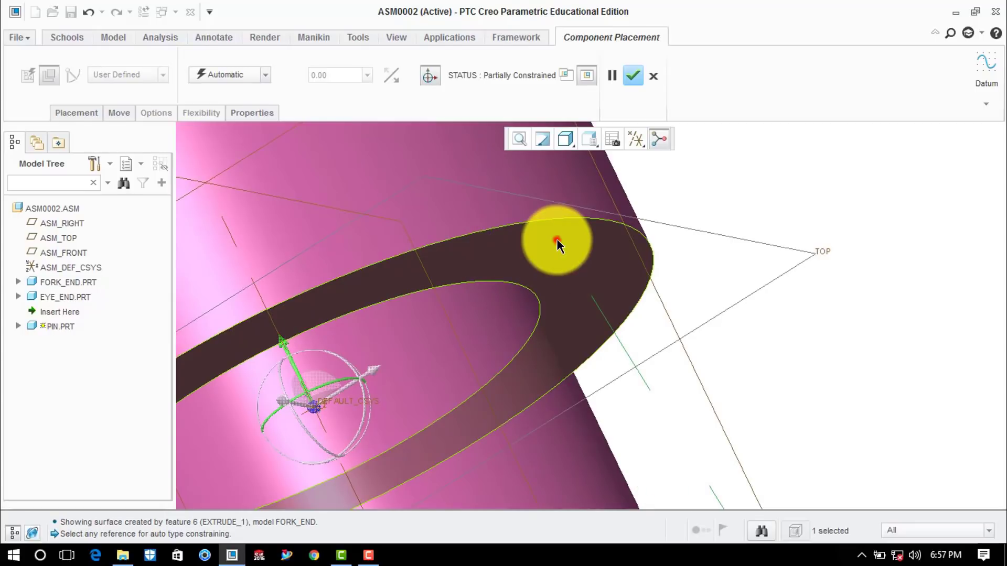
{"action": "left_click", "coordinate": [556, 242]}
{"action": "left_click", "coordinate": [233, 75]}
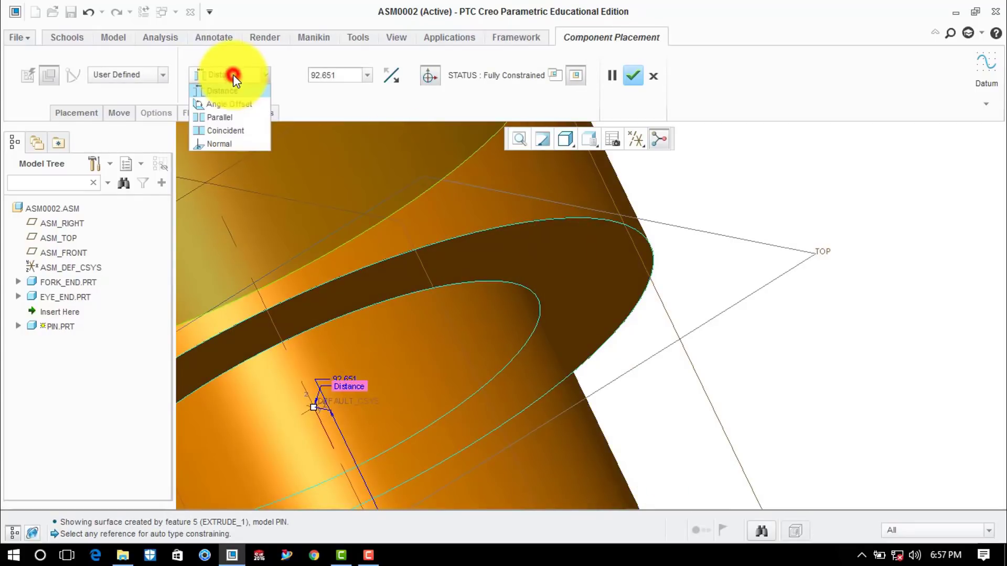
{"action": "left_click", "coordinate": [236, 131]}
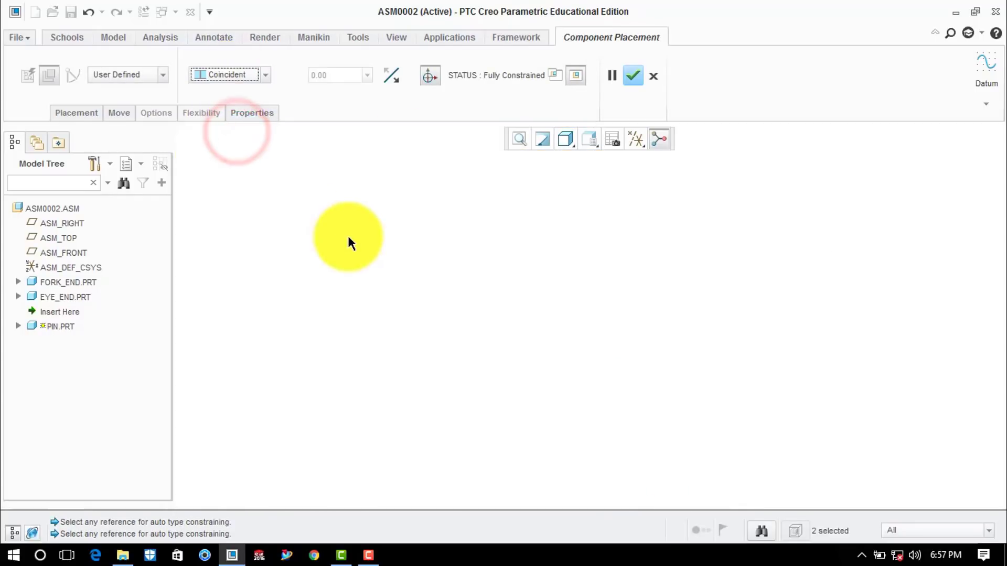
Step: Inspect the pin's protruding lower end and its cross hole below the fork's lower lug, and accept the pin placement
{"action": "scroll", "coordinate": [557, 264], "scroll_direction": "down", "scroll_amount": 5}
{"action": "scroll", "coordinate": [564, 262], "scroll_direction": "up", "scroll_amount": 3}
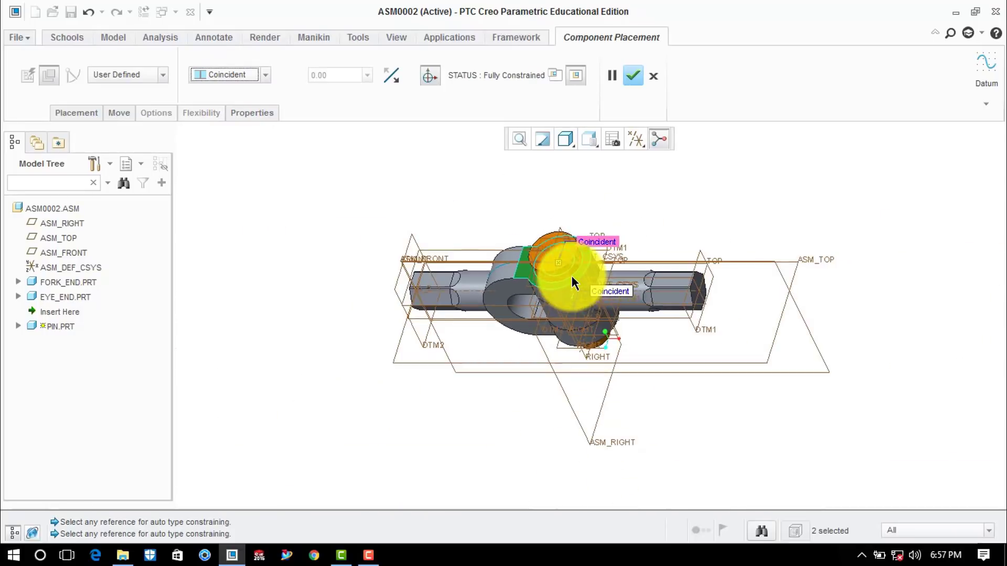
{"action": "scroll", "coordinate": [571, 267], "scroll_direction": "down", "scroll_amount": 5}
{"action": "scroll", "coordinate": [572, 270], "scroll_direction": "up", "scroll_amount": 4}
{"action": "middle_click_drag", "start_coordinate": [570, 267], "coordinate": [568, 315]}
{"action": "scroll", "coordinate": [580, 242], "scroll_direction": "up", "scroll_amount": 4}
{"action": "scroll", "coordinate": [566, 341], "scroll_direction": "down", "scroll_amount": 6}
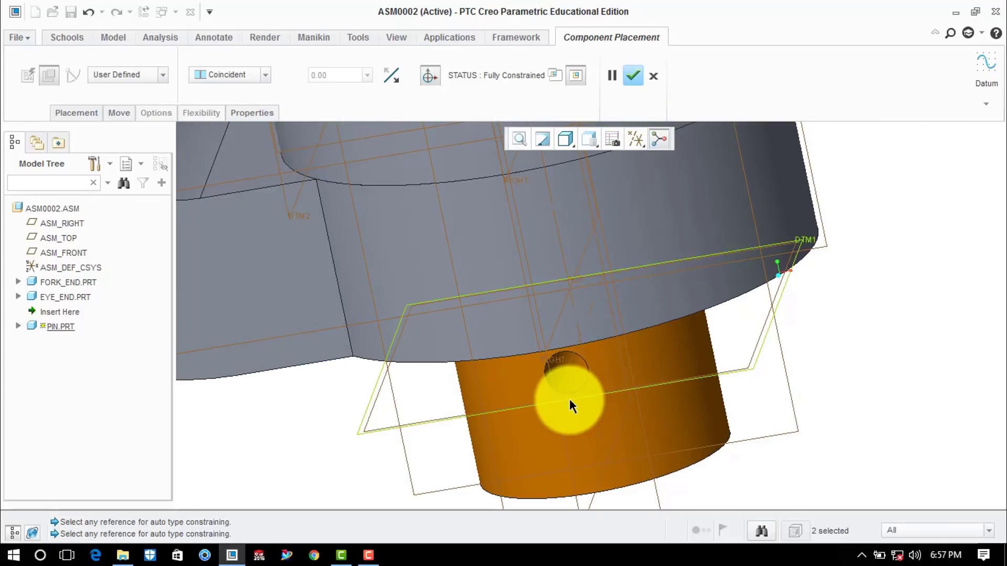
{"action": "left_click", "coordinate": [636, 77]}
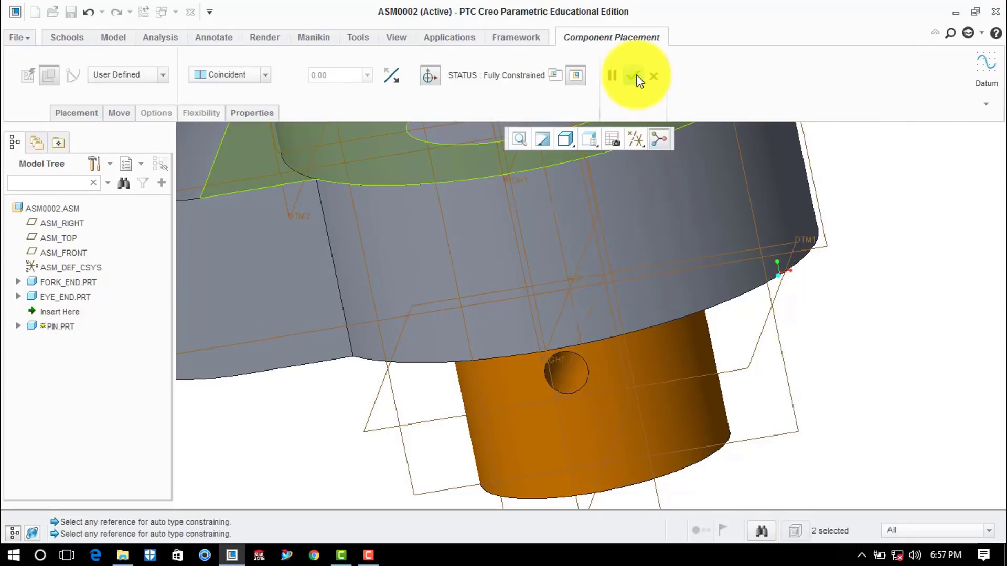
{"action": "left_click", "coordinate": [637, 75]}
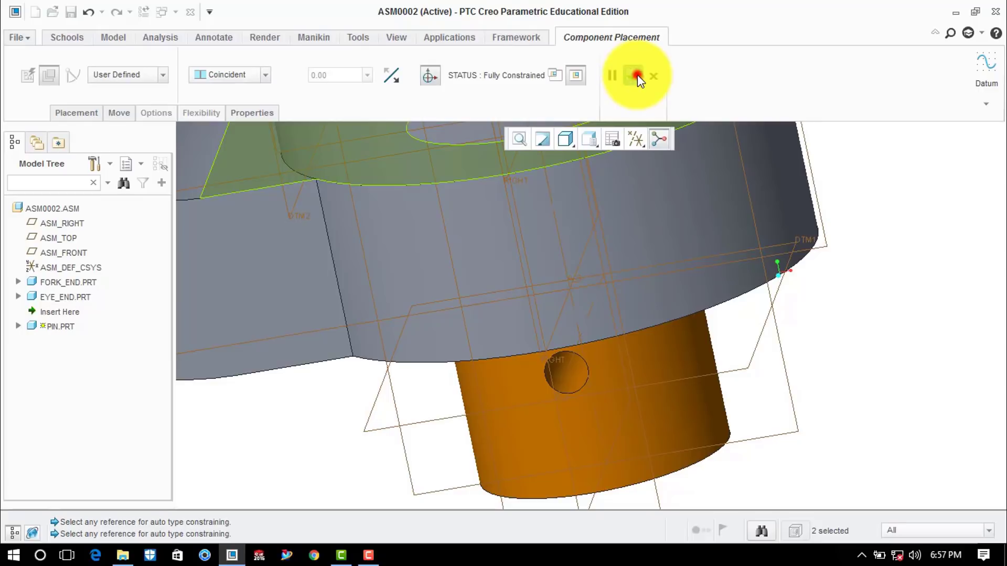
Step: Bring collar.prt into the assembly and drop it beside the joined parts
{"action": "left_click", "coordinate": [894, 238]}
{"action": "key", "text": "ctrl+d"}
{"action": "left_click", "coordinate": [680, 214]}
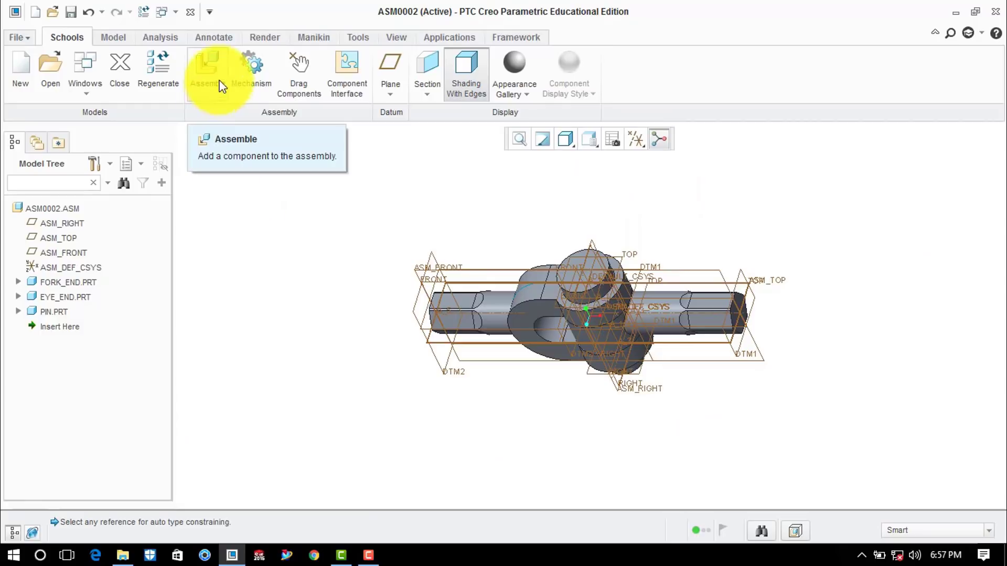
{"action": "left_click", "coordinate": [216, 67]}
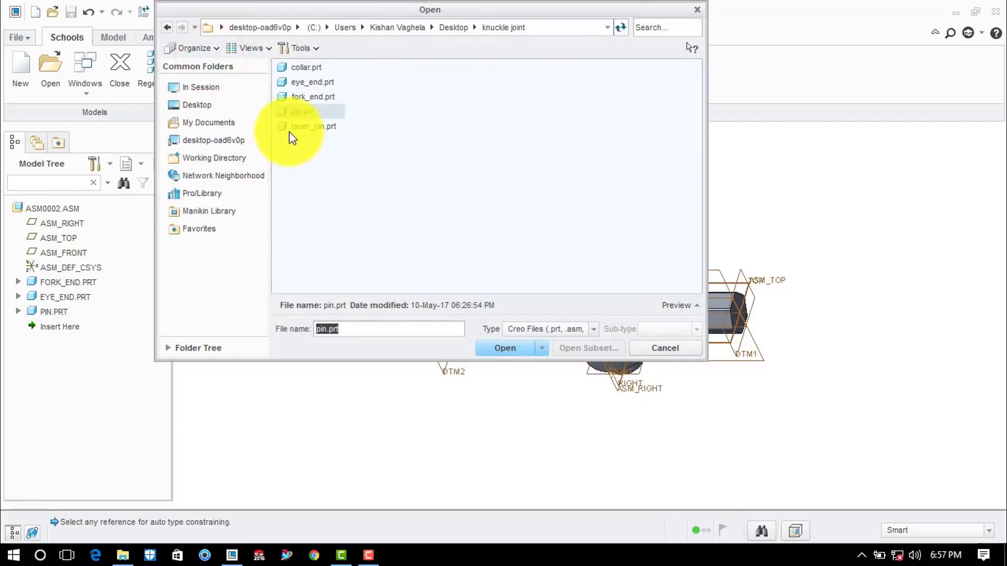
{"action": "left_click", "coordinate": [306, 68]}
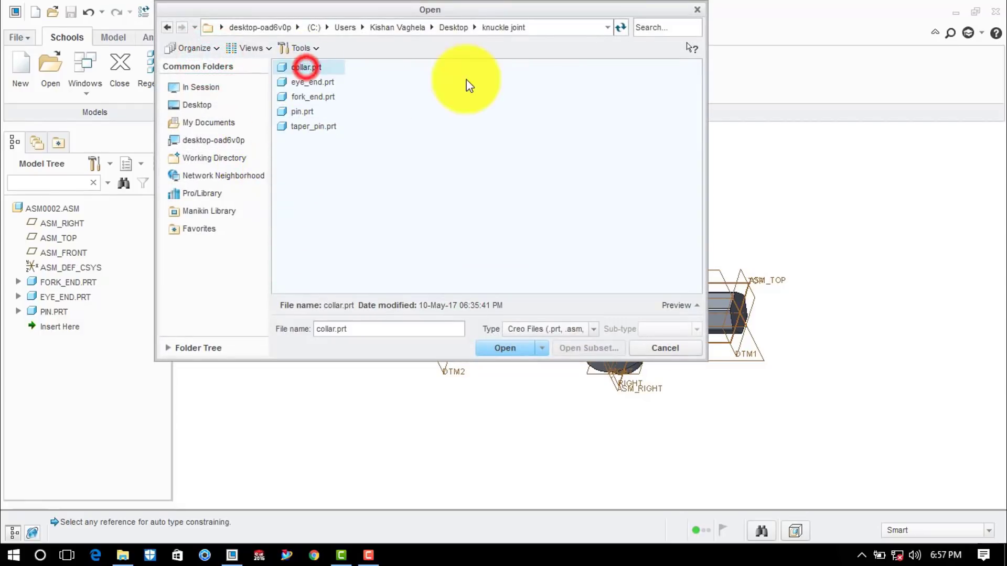
{"action": "left_click", "coordinate": [495, 349]}
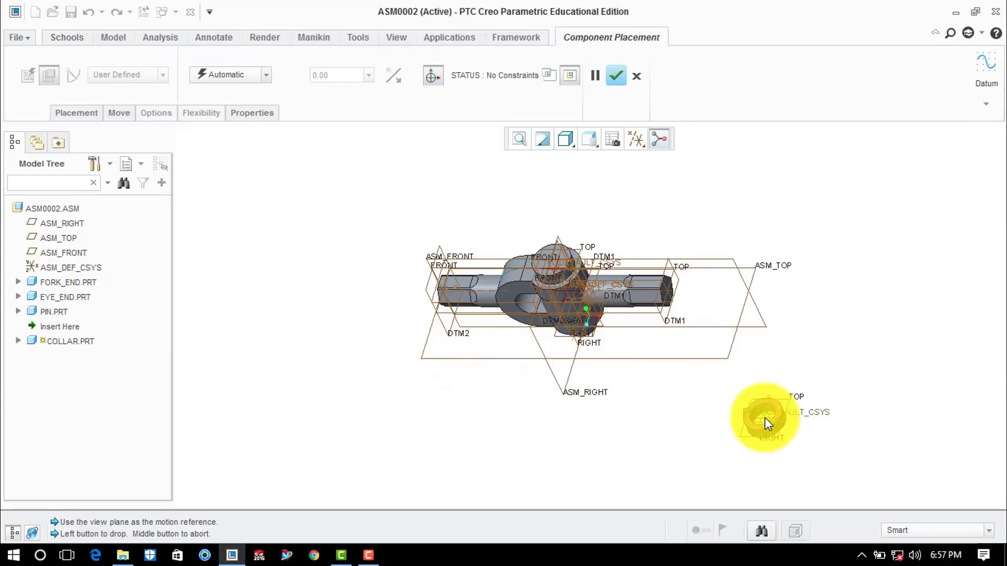
{"action": "left_click", "coordinate": [764, 418]}
Step: Make the collar's inner bore surface coincident with the cylindrical surface of the pin's shank below the fork
{"action": "scroll", "coordinate": [764, 418], "scroll_direction": "up", "scroll_amount": 8}
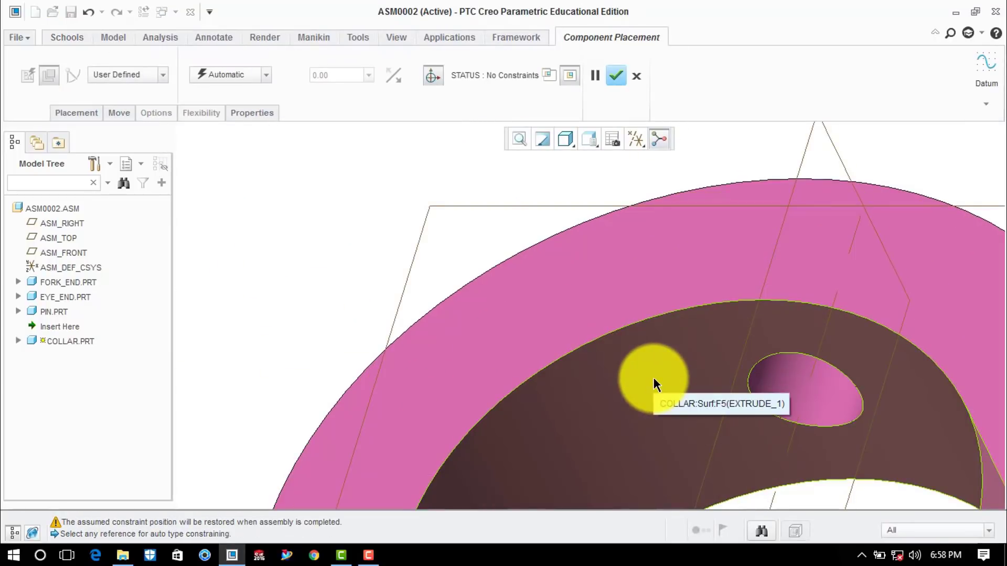
{"action": "left_click", "coordinate": [653, 378]}
{"action": "scroll", "coordinate": [654, 378], "scroll_direction": "down", "scroll_amount": 4}
{"action": "scroll", "coordinate": [655, 379], "scroll_direction": "down", "scroll_amount": 5}
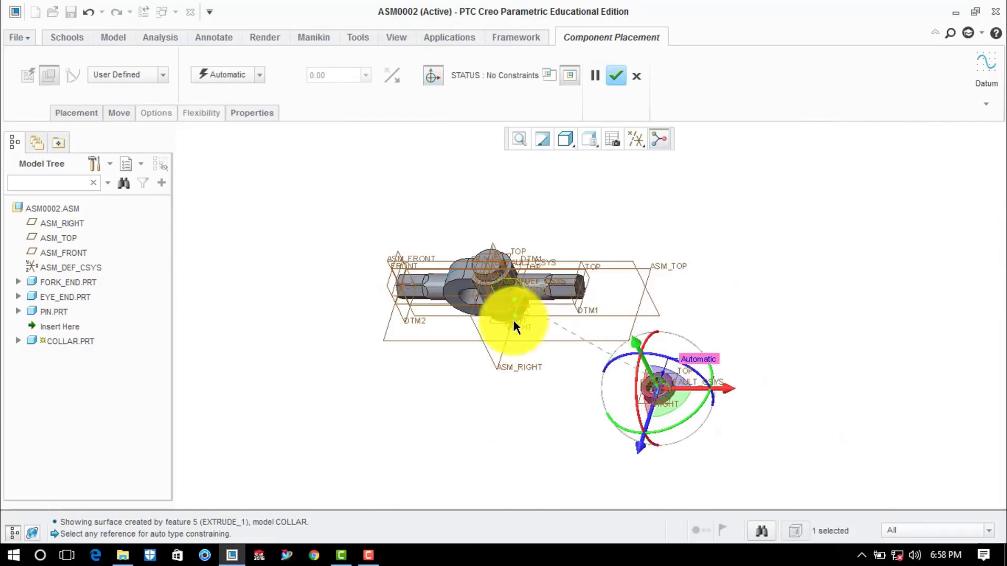
{"action": "scroll", "coordinate": [521, 323], "scroll_direction": "up", "scroll_amount": 6}
{"action": "scroll", "coordinate": [521, 324], "scroll_direction": "up", "scroll_amount": 4}
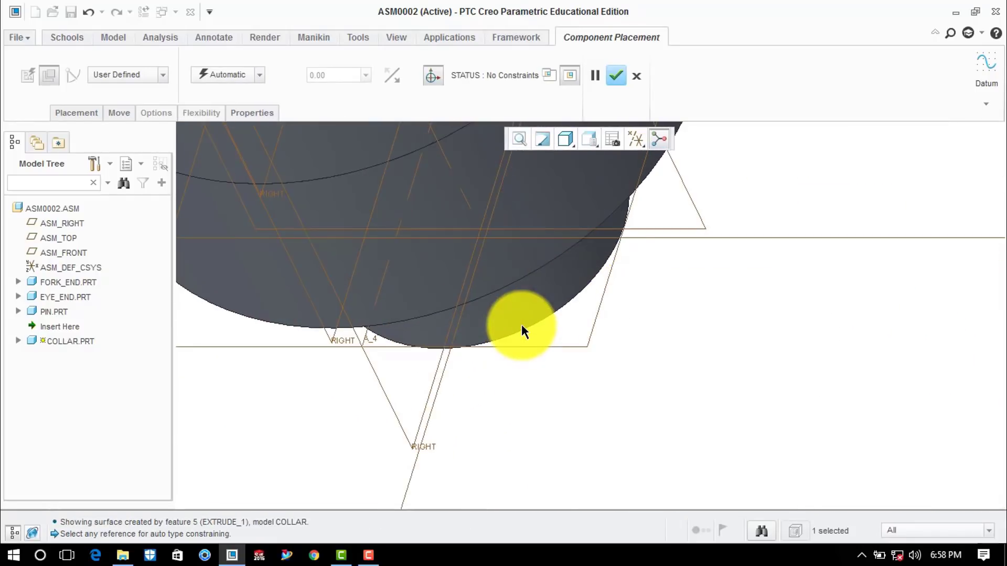
{"action": "left_click", "coordinate": [515, 295]}
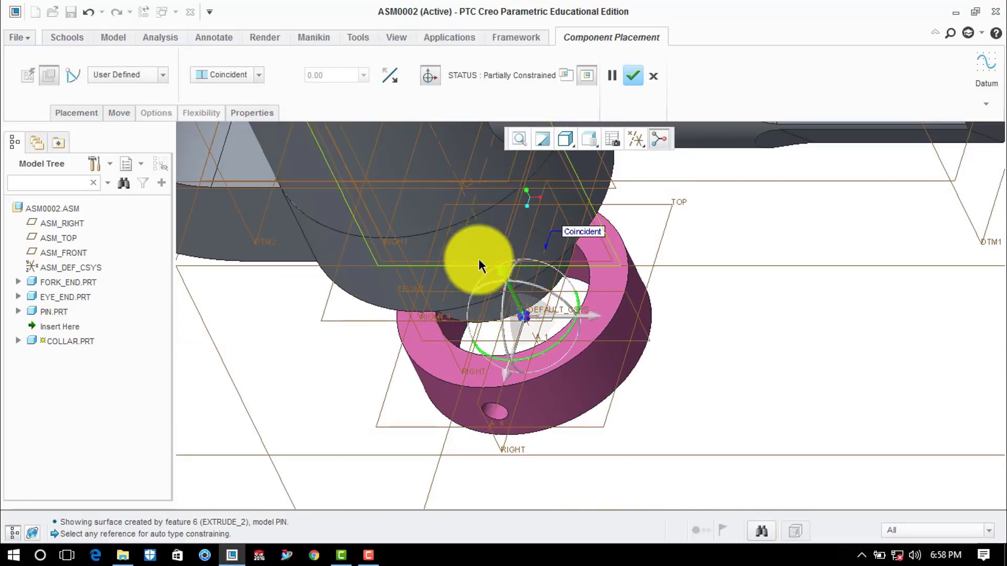
Step: Make the collar's upper flat face coincident with the underside of the fork end's lower lug
{"action": "scroll", "coordinate": [602, 278], "scroll_direction": "up", "scroll_amount": 5}
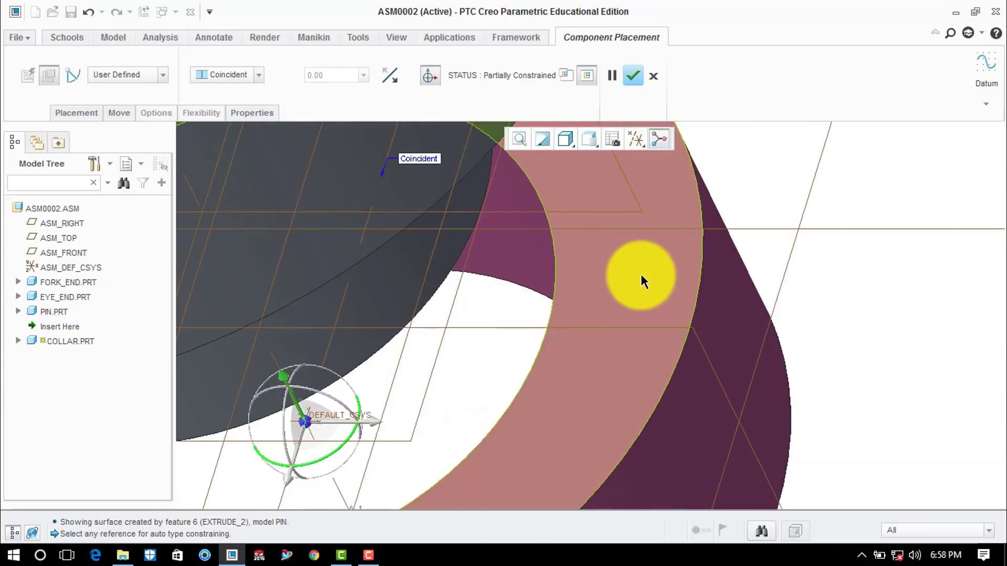
{"action": "left_click", "coordinate": [639, 277]}
{"action": "scroll", "coordinate": [636, 278], "scroll_direction": "down", "scroll_amount": 5}
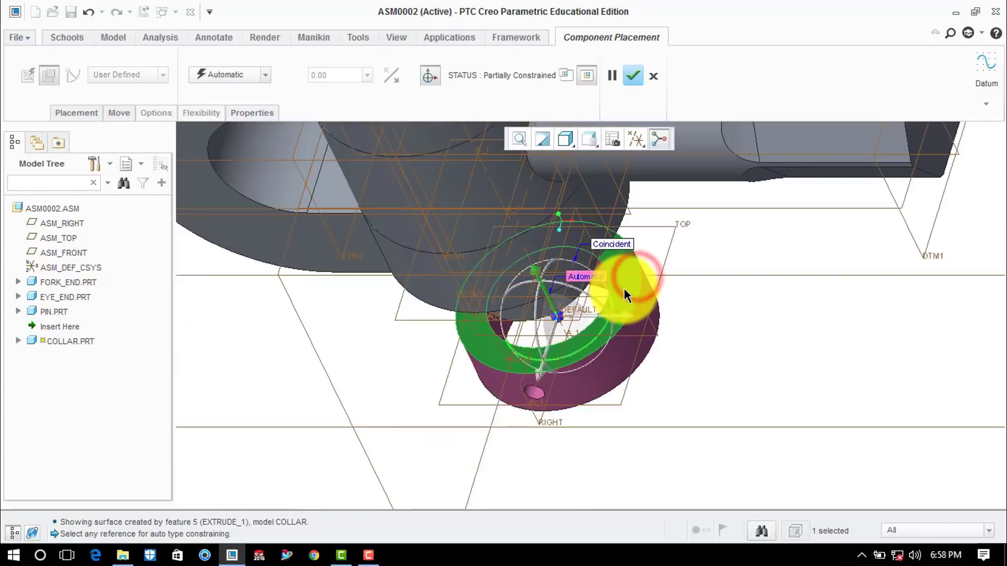
{"action": "middle_click_drag", "start_coordinate": [624, 283], "coordinate": [584, 388]}
{"action": "scroll", "coordinate": [598, 339], "scroll_direction": "up", "scroll_amount": 6}
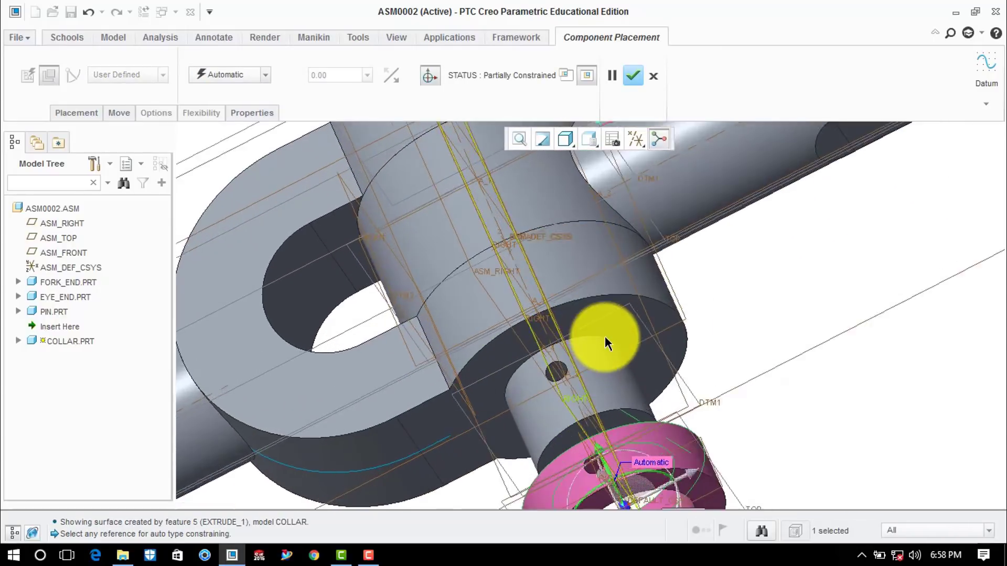
{"action": "left_click", "coordinate": [587, 268]}
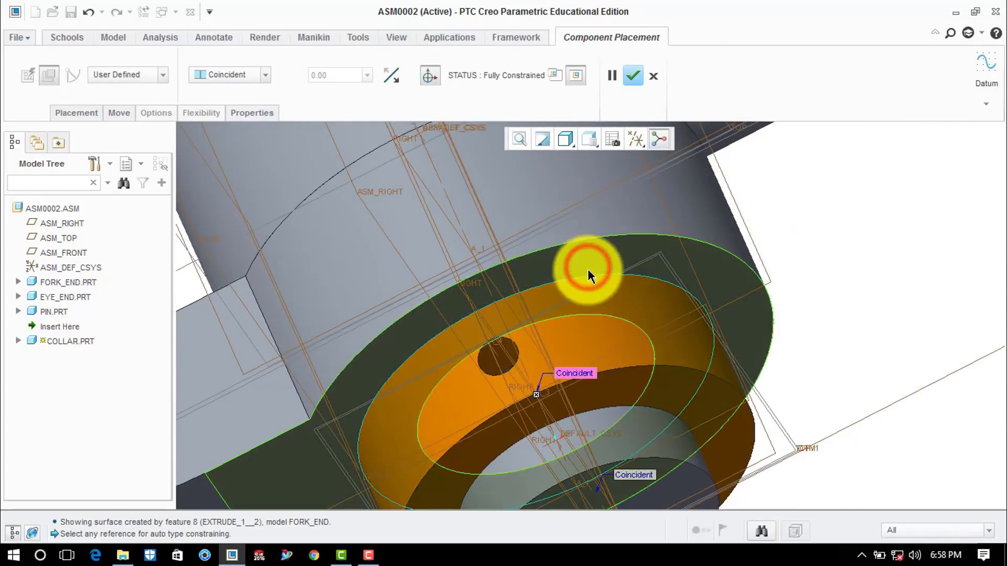
Step: Examine how the collar's cross hole lines up with the pin's cross hole and accept the collar placement
{"action": "key", "text": "ctrl+d"}
{"action": "scroll", "coordinate": [583, 318], "scroll_direction": "down", "scroll_amount": 6}
{"action": "scroll", "coordinate": [580, 323], "scroll_direction": "up", "scroll_amount": 3}
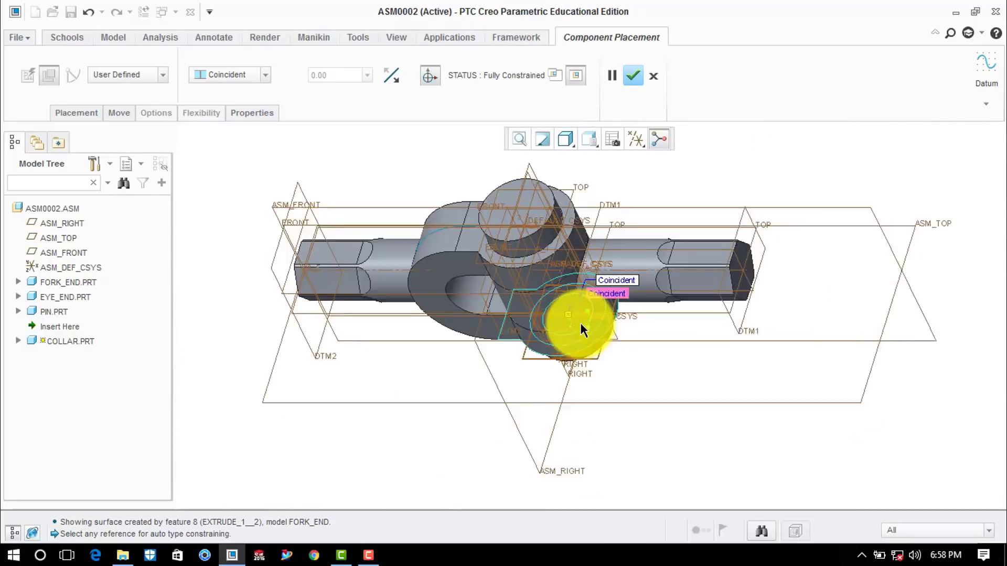
{"action": "mouse_move", "coordinate": [580, 323]}
{"action": "middle_mouse_down"}
{"action": "mouse_move", "coordinate": [596, 281]}
{"action": "mouse_move", "coordinate": [578, 311]}
{"action": "middle_mouse_up"}
{"action": "scroll", "coordinate": [553, 402], "scroll_direction": "down", "scroll_amount": 5}
{"action": "scroll", "coordinate": [554, 404], "scroll_direction": "down", "scroll_amount": 6}
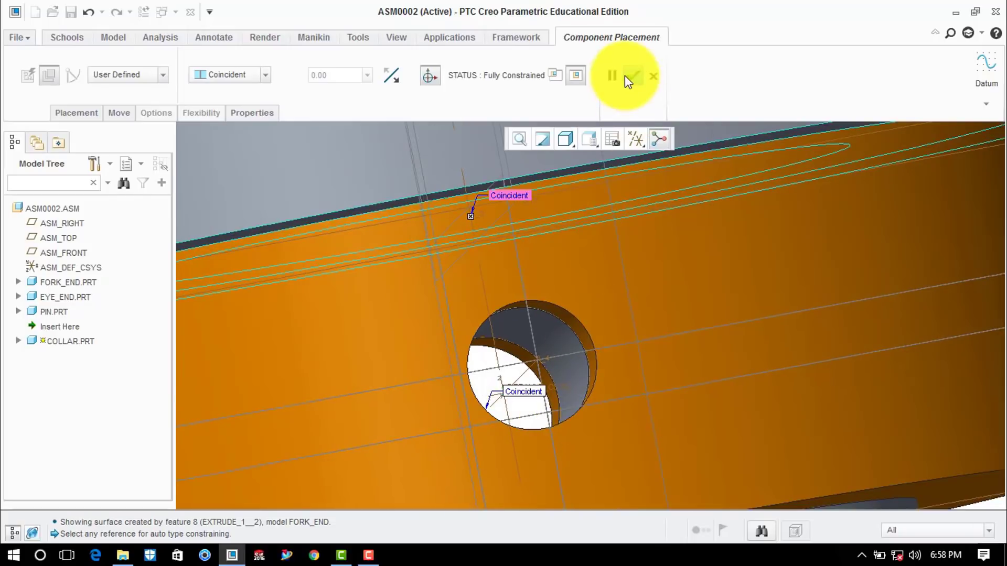
{"action": "left_click", "coordinate": [633, 76]}
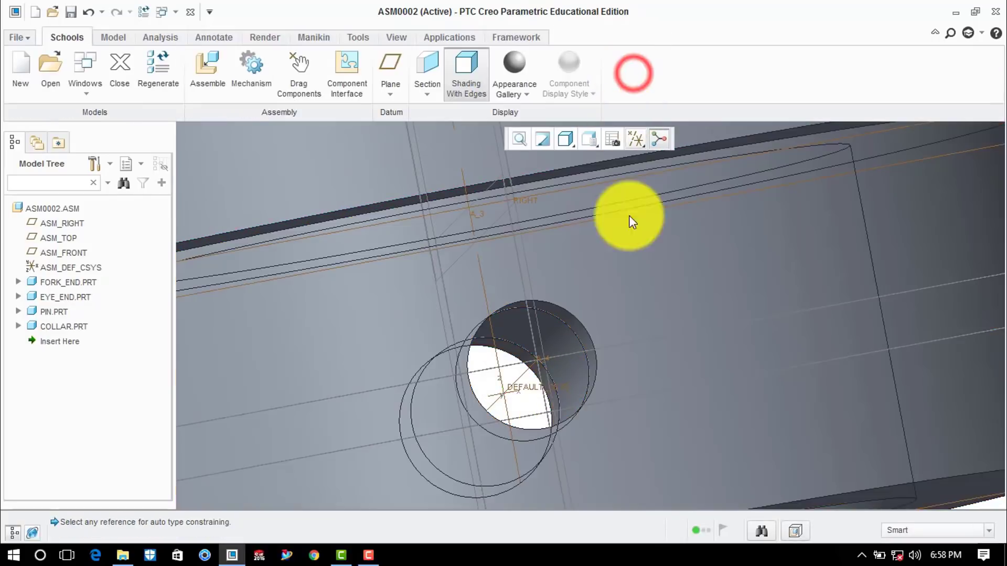
Step: Bring taper_pin.prt into the assembly and drop it beside the joined parts
{"action": "key", "text": "ctrl+d"}
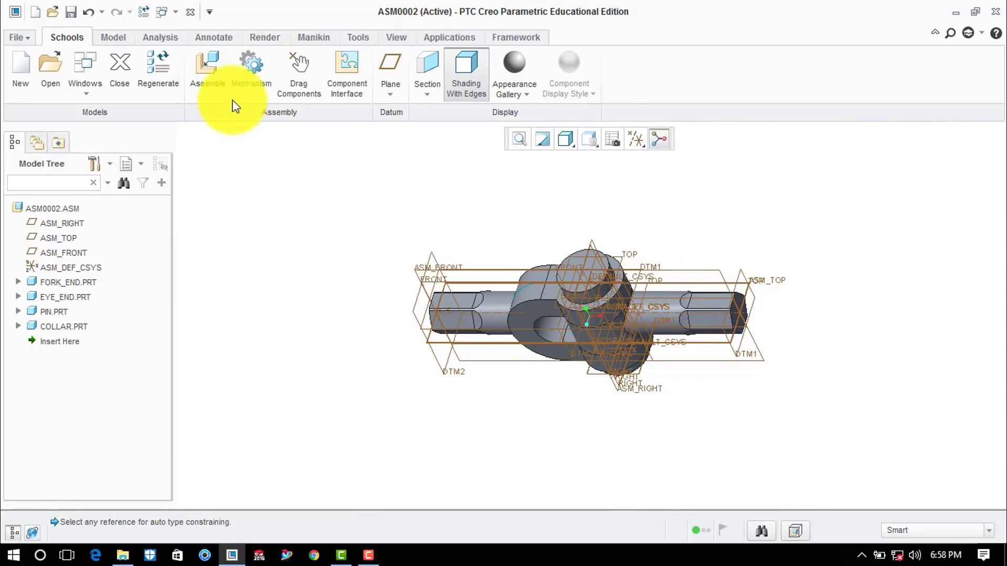
{"action": "left_click", "coordinate": [215, 59]}
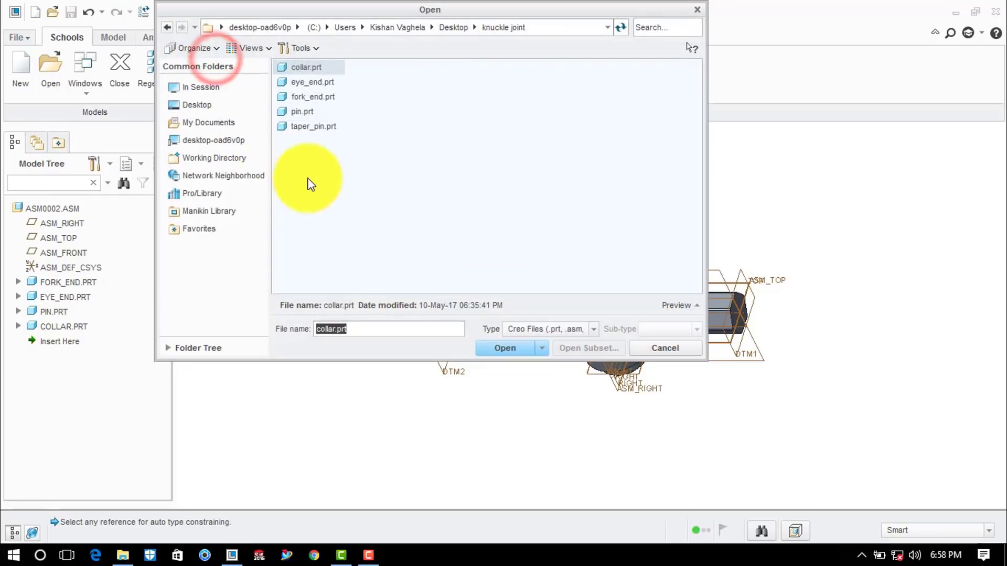
{"action": "left_click", "coordinate": [297, 112]}
{"action": "left_click", "coordinate": [303, 127]}
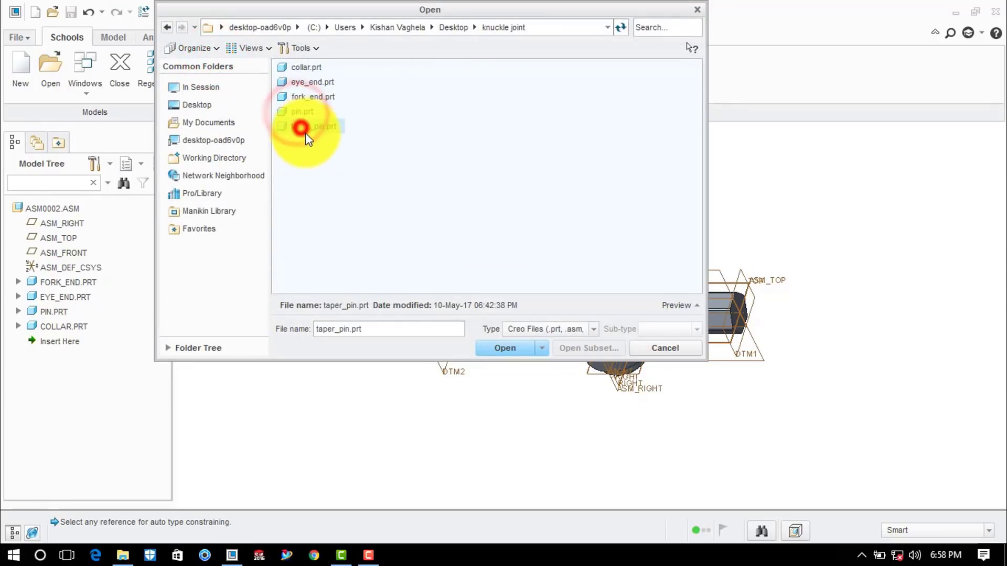
{"action": "left_click", "coordinate": [508, 348]}
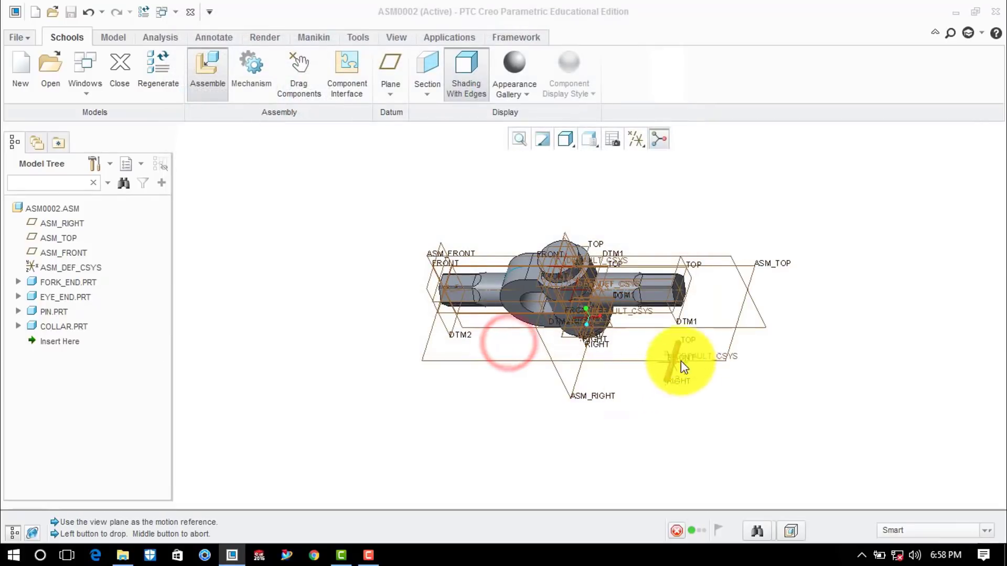
{"action": "left_click", "coordinate": [778, 382]}
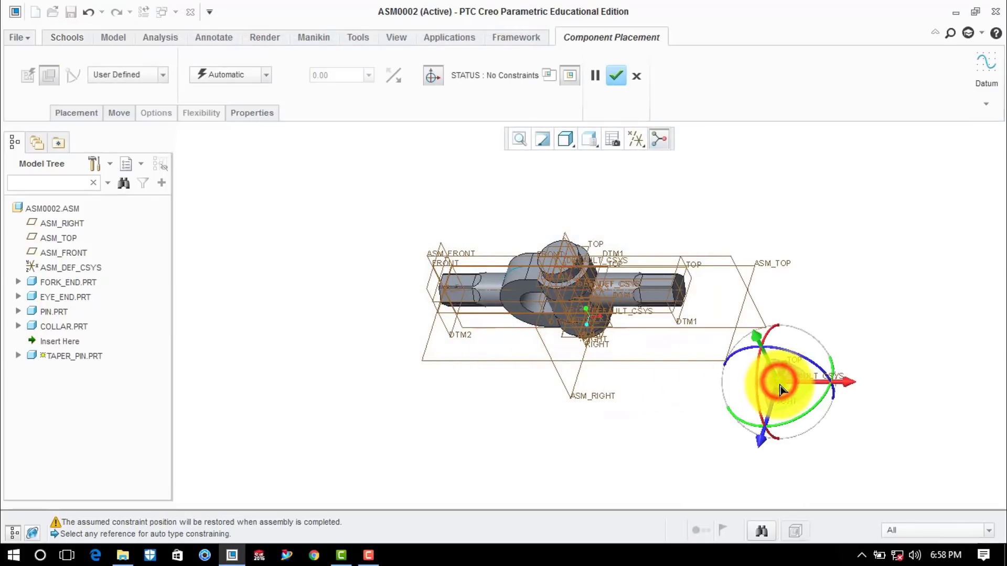
Step: Make the taper pin's centre axis coincident with the axis of the collar's cross hole
{"action": "scroll", "coordinate": [781, 375], "scroll_direction": "down", "scroll_amount": 5}
{"action": "scroll", "coordinate": [777, 346], "scroll_direction": "down", "scroll_amount": 5}
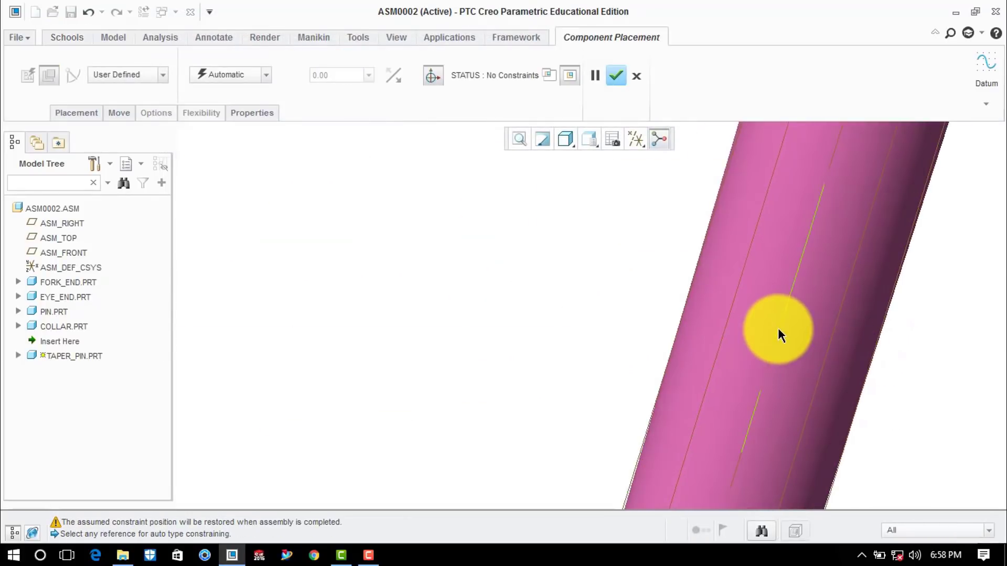
{"action": "left_click", "coordinate": [778, 332]}
{"action": "scroll", "coordinate": [771, 335], "scroll_direction": "up", "scroll_amount": 8}
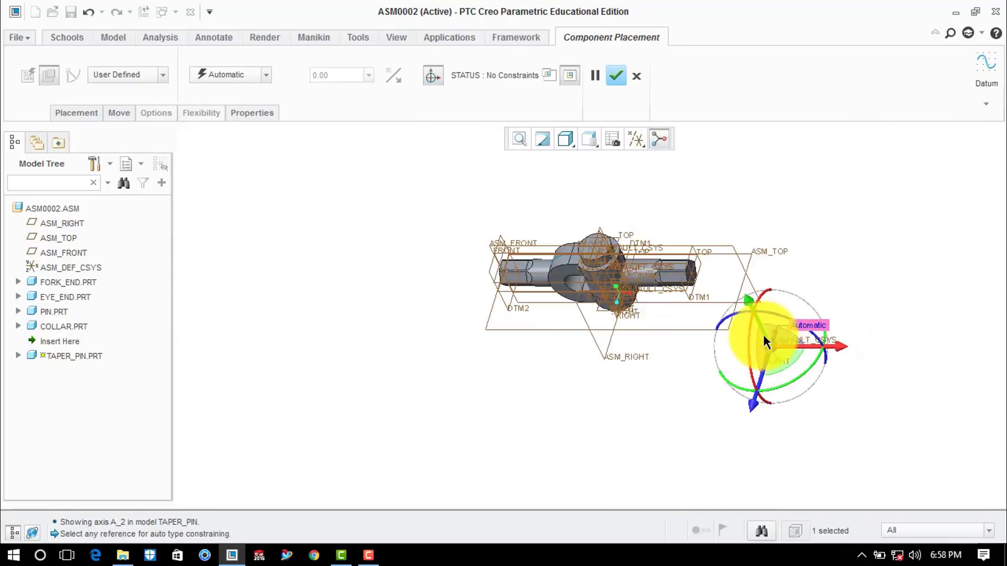
{"action": "scroll", "coordinate": [616, 306], "scroll_direction": "down", "scroll_amount": 5}
{"action": "scroll", "coordinate": [615, 306], "scroll_direction": "down", "scroll_amount": 6}
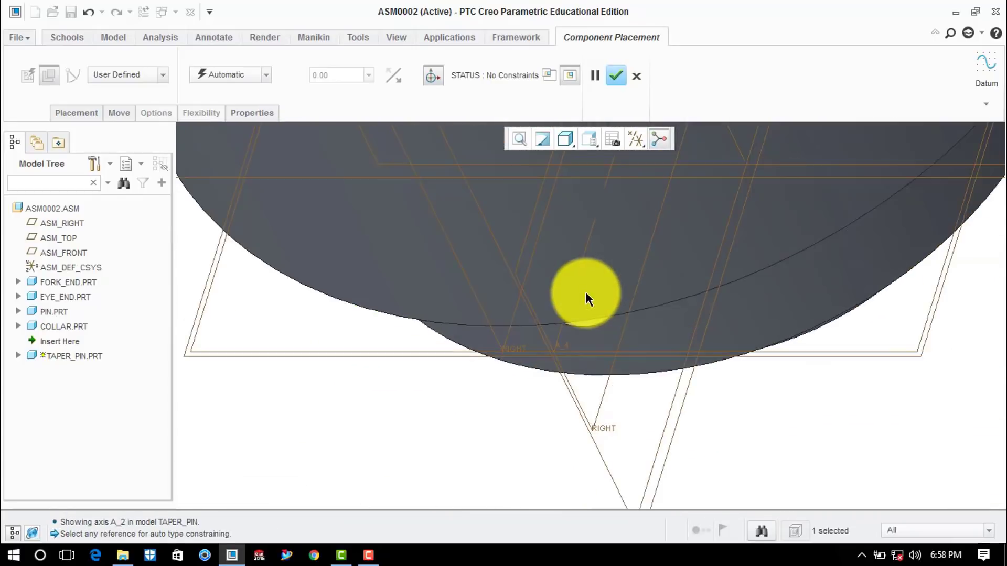
{"action": "left_click", "coordinate": [580, 271]}
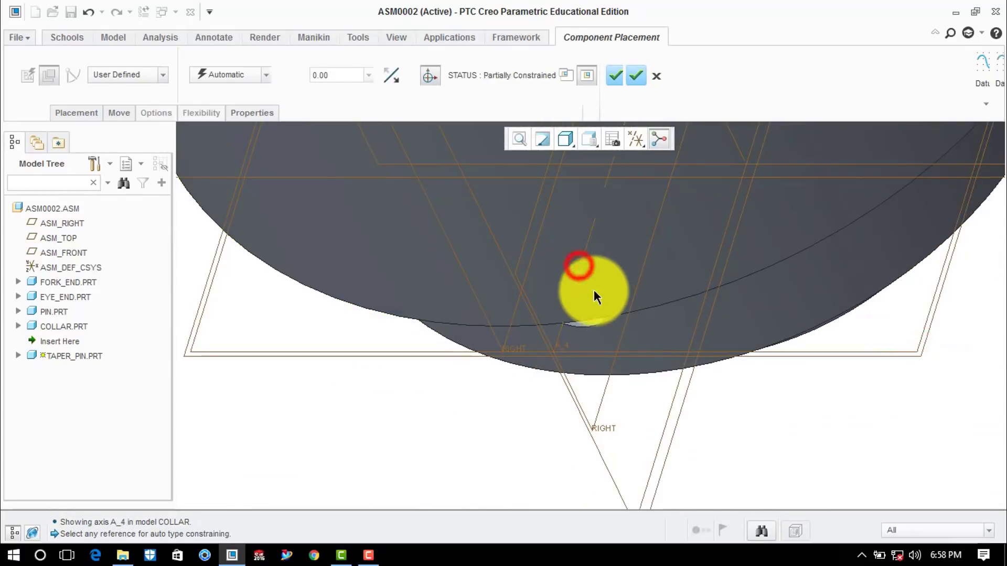
{"action": "scroll", "coordinate": [594, 291], "scroll_direction": "up", "scroll_amount": 3}
{"action": "scroll", "coordinate": [666, 305], "scroll_direction": "up", "scroll_amount": 6}
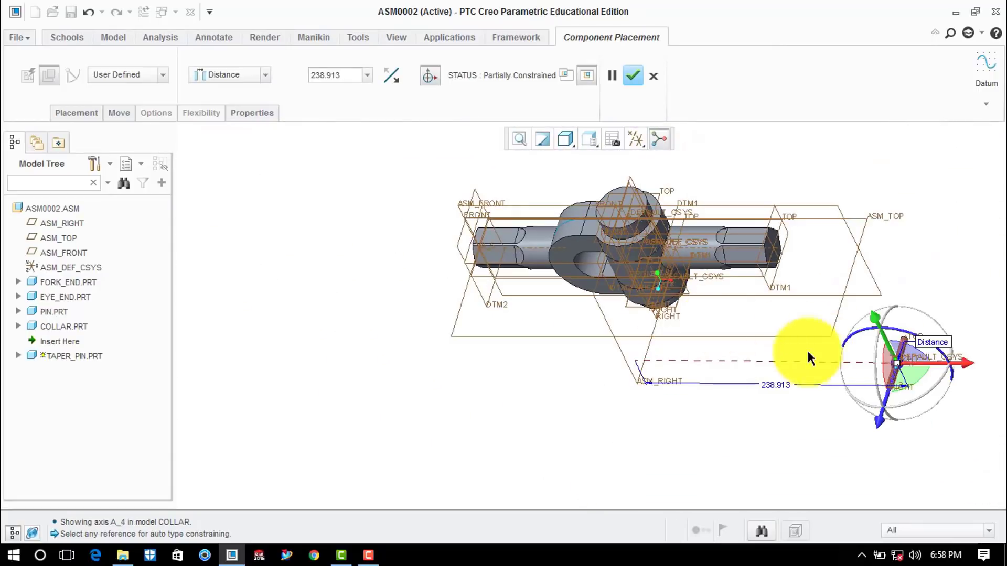
{"action": "left_click", "coordinate": [216, 77]}
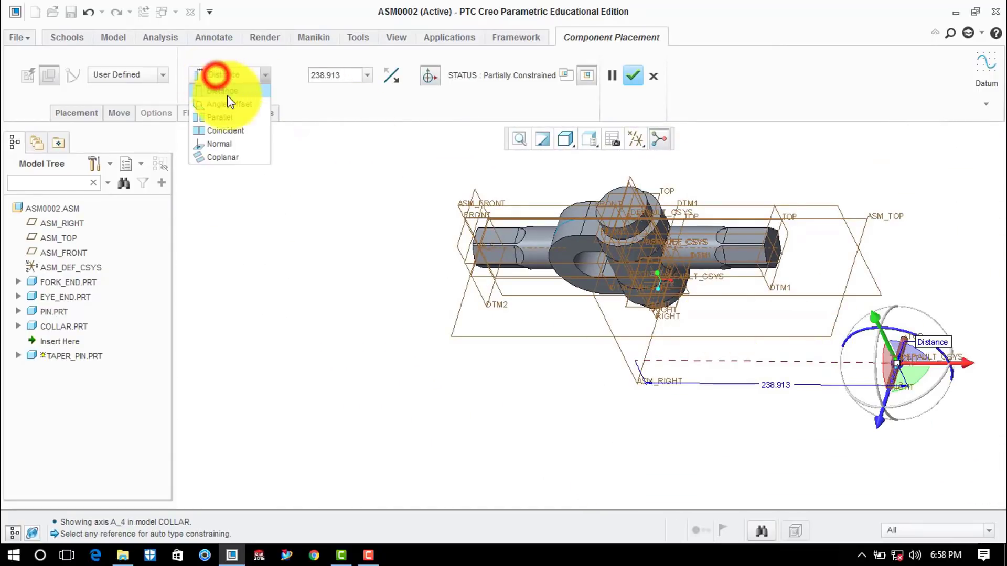
{"action": "left_click", "coordinate": [239, 127]}
Step: Slide the taper pin in and out along the cross-hole axis to examine how it enters the collar
{"action": "scroll", "coordinate": [605, 337], "scroll_direction": "down", "scroll_amount": 5}
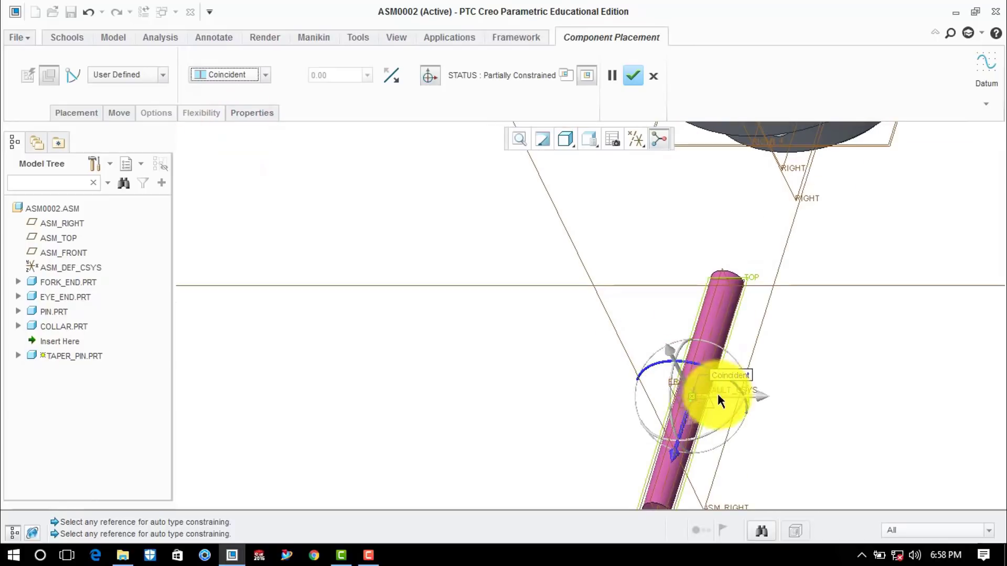
{"action": "left_click_drag", "start_coordinate": [681, 433], "coordinate": [714, 288]}
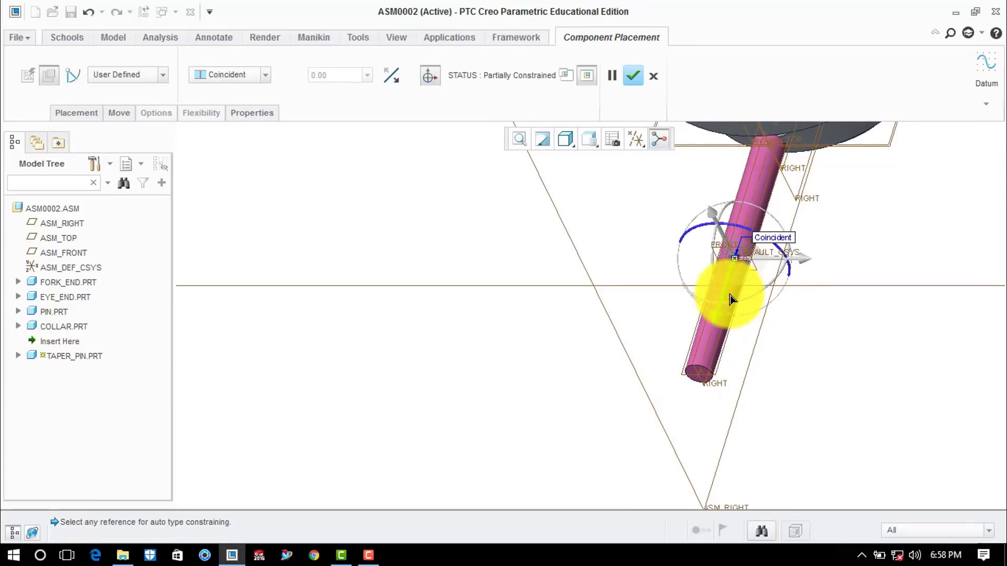
{"action": "scroll", "coordinate": [739, 270], "scroll_direction": "up", "scroll_amount": 2}
{"action": "middle_click_drag", "start_coordinate": [739, 270], "coordinate": [741, 265]}
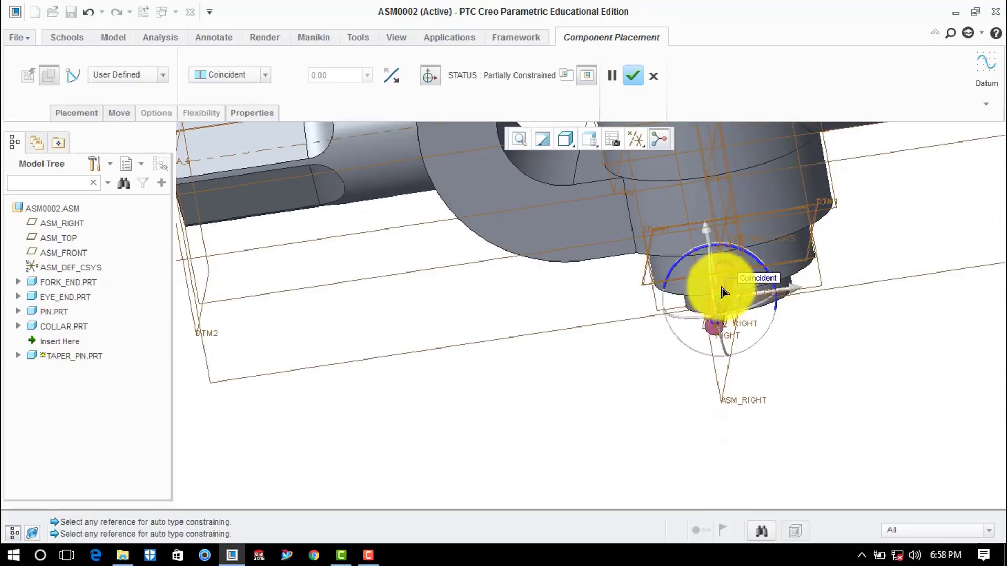
{"action": "middle_click_drag", "start_coordinate": [725, 266], "coordinate": [722, 282]}
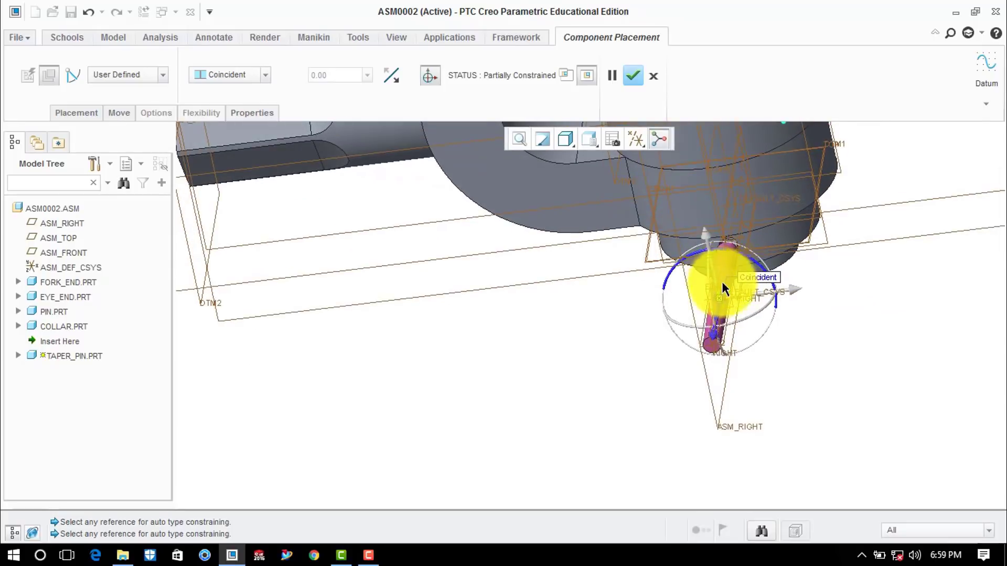
{"action": "left_click_drag", "start_coordinate": [717, 325], "coordinate": [736, 247]}
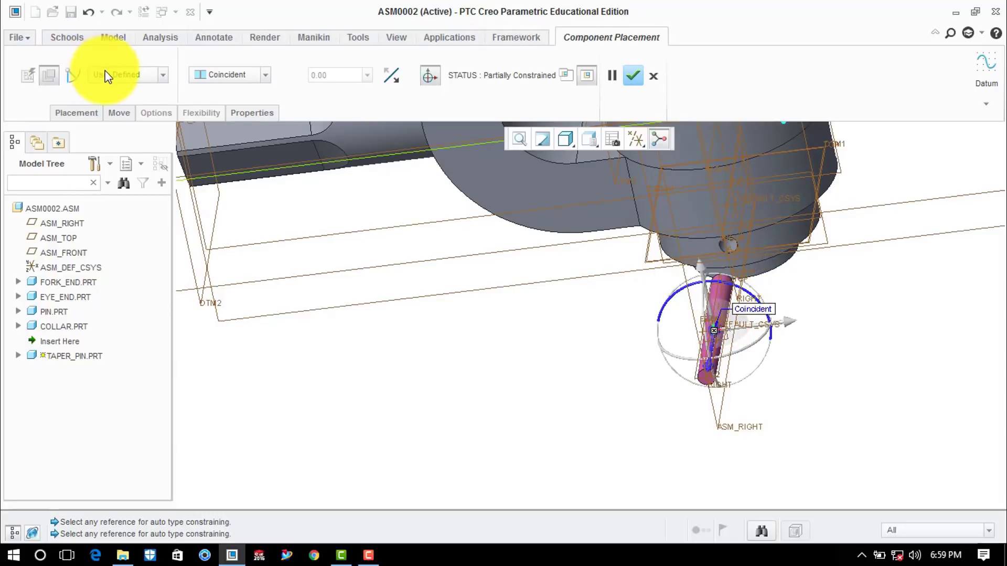
Step: Flip the taper pin's direction in its coincident axis constraint so it points the opposite way along the hole
{"action": "left_click", "coordinate": [76, 112]}
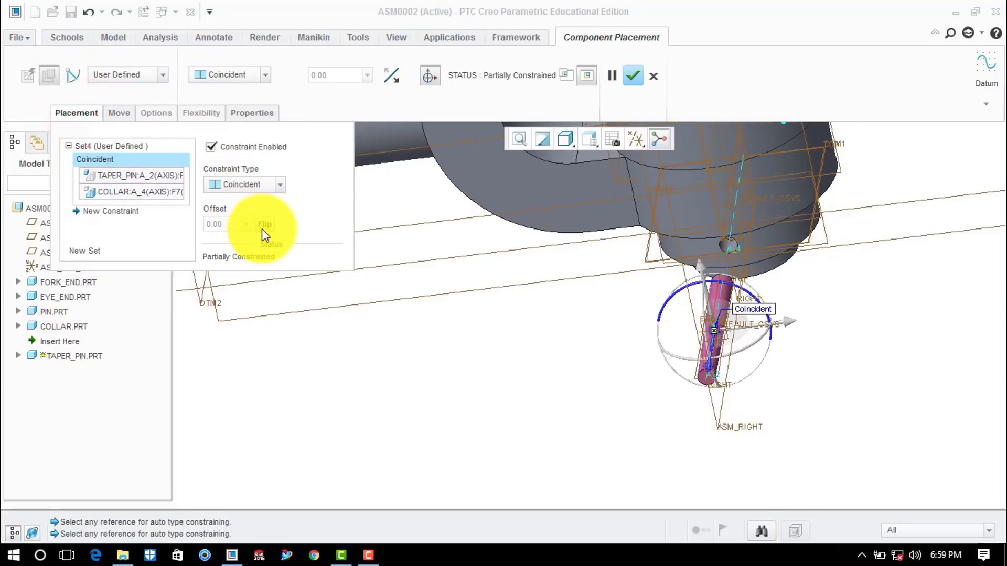
{"action": "left_click", "coordinate": [76, 112]}
{"action": "scroll", "coordinate": [658, 232], "scroll_direction": "up", "scroll_amount": 4}
{"action": "middle_click_drag", "start_coordinate": [658, 232], "coordinate": [619, 336]}
{"action": "scroll", "coordinate": [610, 351], "scroll_direction": "up", "scroll_amount": 2}
Step: Make the taper pin's FRONT plane coincident with the assembly's ASM_FRONT plane and accept the placement
{"action": "scroll", "coordinate": [598, 362], "scroll_direction": "down", "scroll_amount": 8}
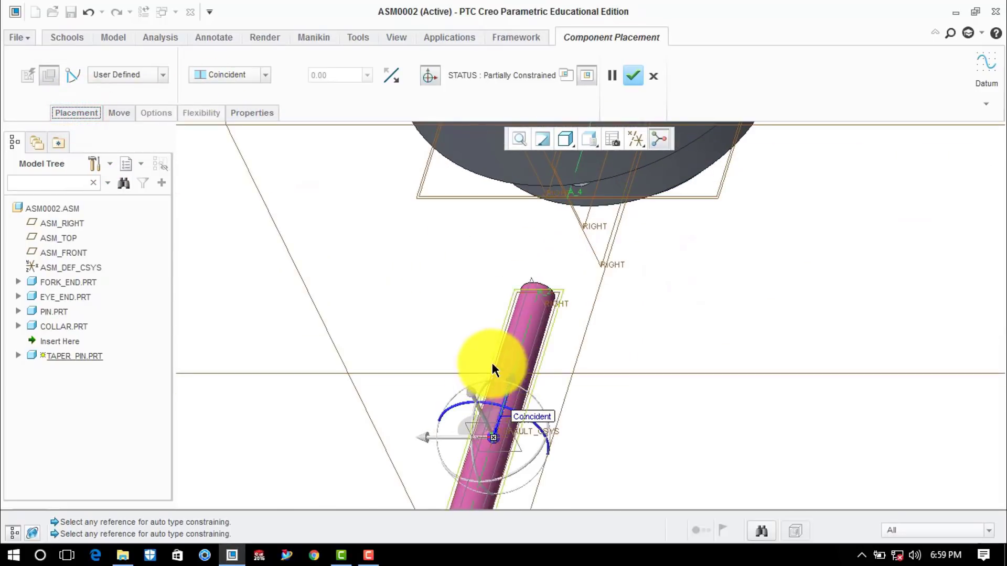
{"action": "scroll", "coordinate": [467, 436], "scroll_direction": "down", "scroll_amount": 5}
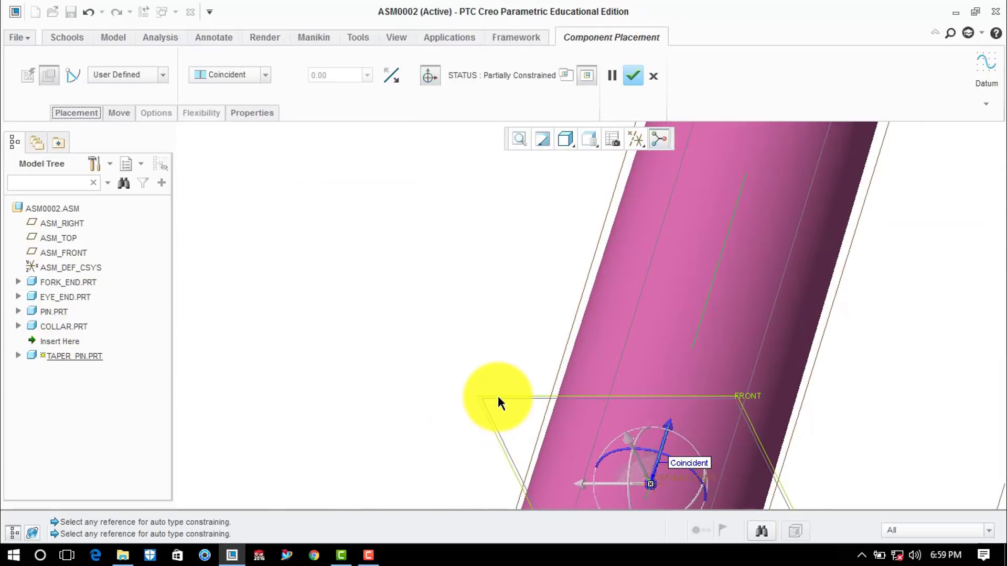
{"action": "left_click", "coordinate": [498, 399]}
{"action": "scroll", "coordinate": [515, 400], "scroll_direction": "up", "scroll_amount": 4}
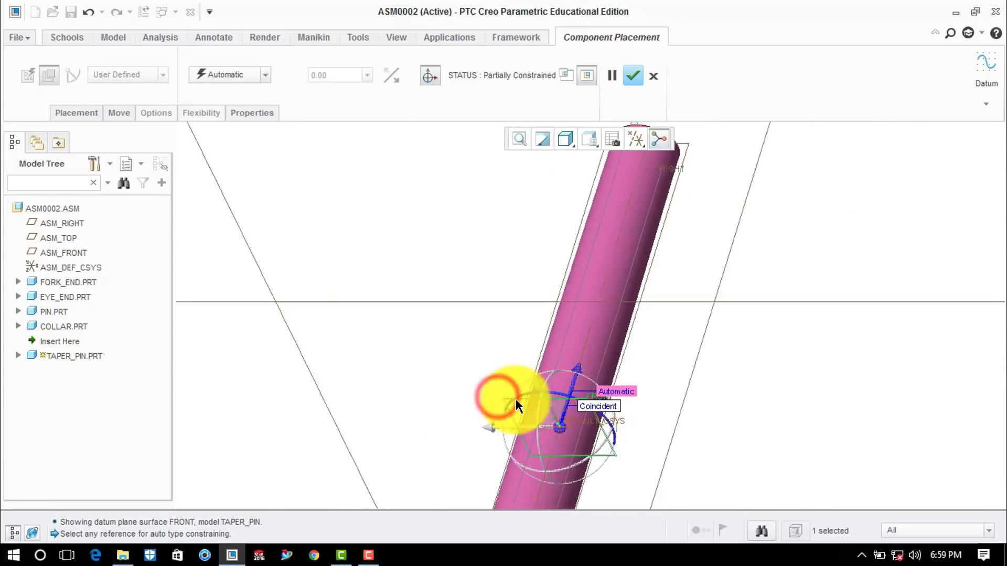
{"action": "scroll", "coordinate": [515, 403], "scroll_direction": "up", "scroll_amount": 4}
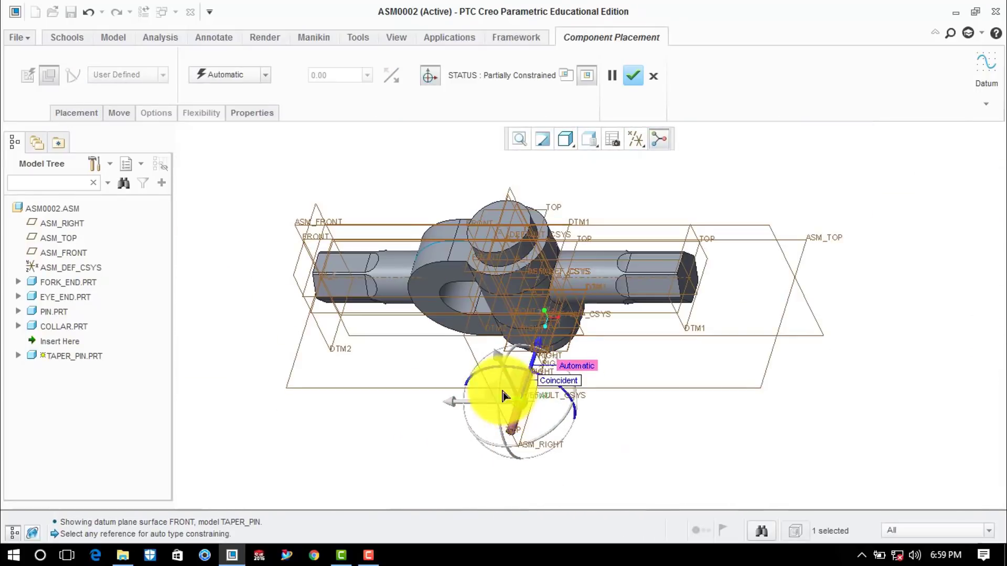
{"action": "left_click", "coordinate": [760, 225]}
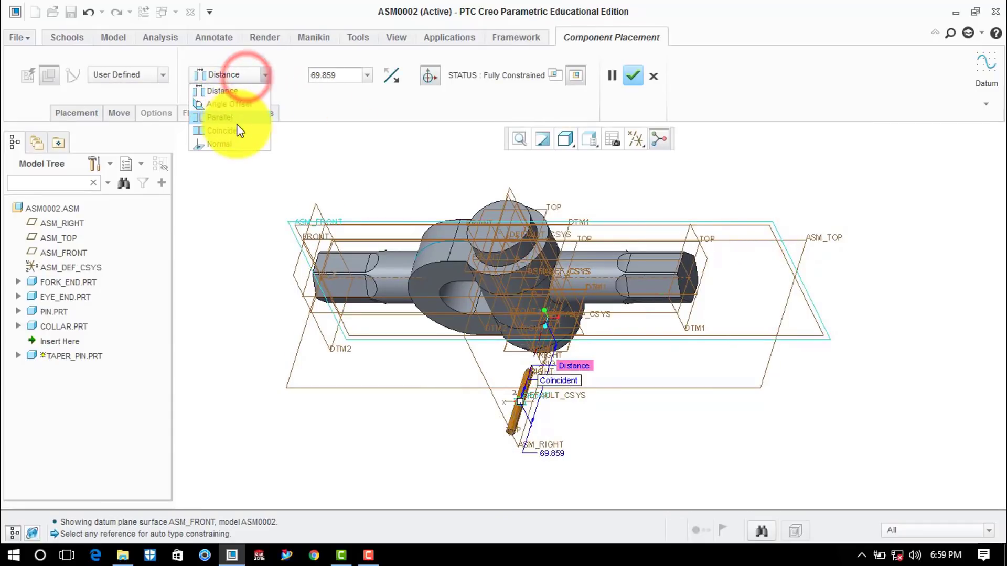
{"action": "left_click", "coordinate": [237, 129]}
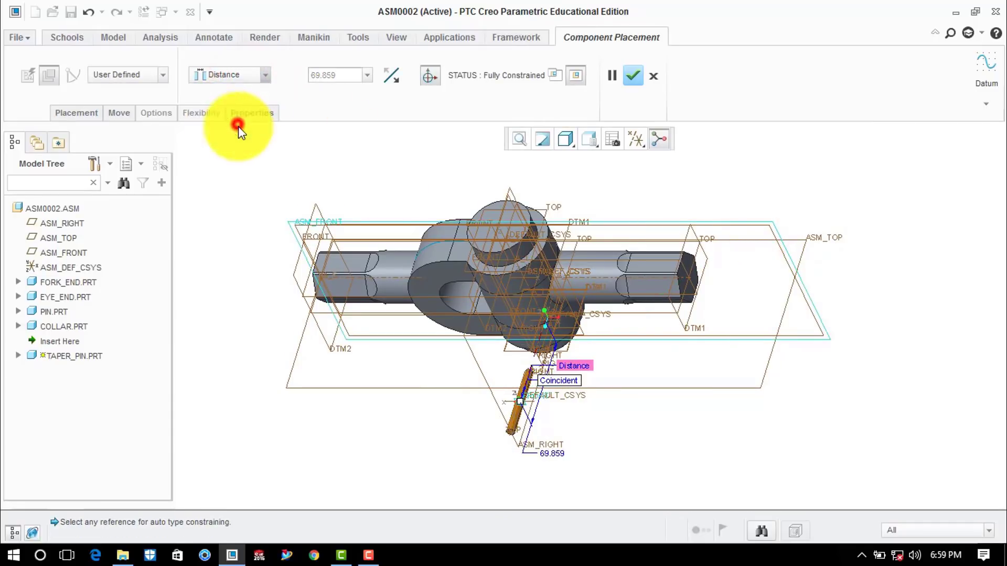
{"action": "left_click", "coordinate": [628, 75]}
Step: Hide all datum axes, points, coordinate systems and planes, and view the finished knuckle joint from another angle
{"action": "left_click", "coordinate": [633, 139]}
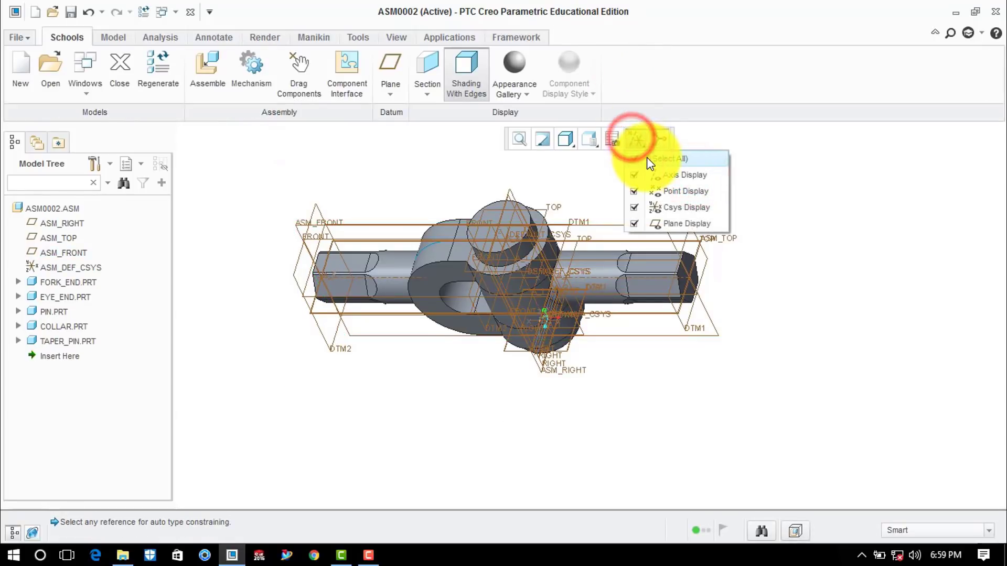
{"action": "left_click", "coordinate": [647, 158]}
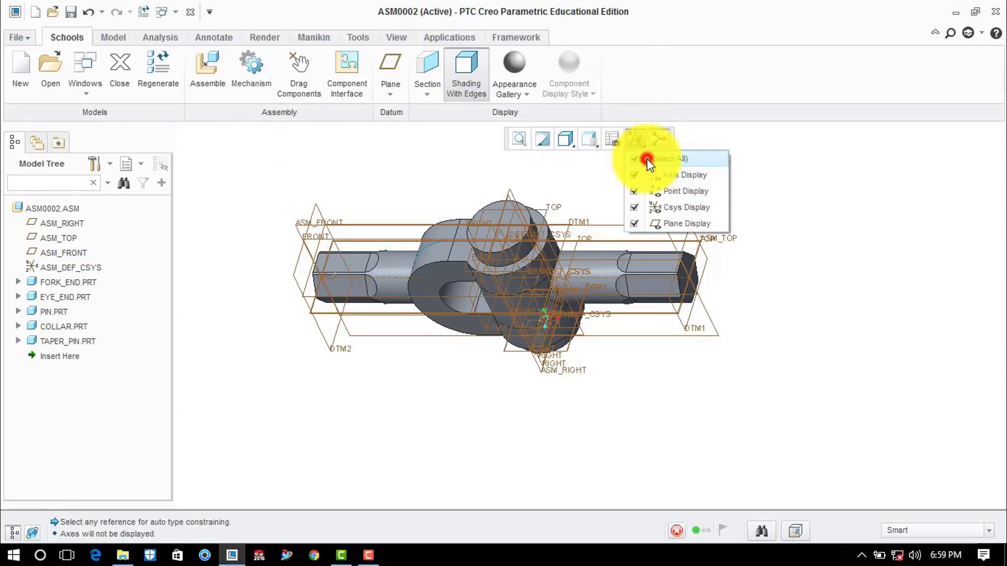
{"action": "left_click", "coordinate": [874, 212]}
{"action": "middle_click_drag", "start_coordinate": [873, 210], "coordinate": [681, 259]}
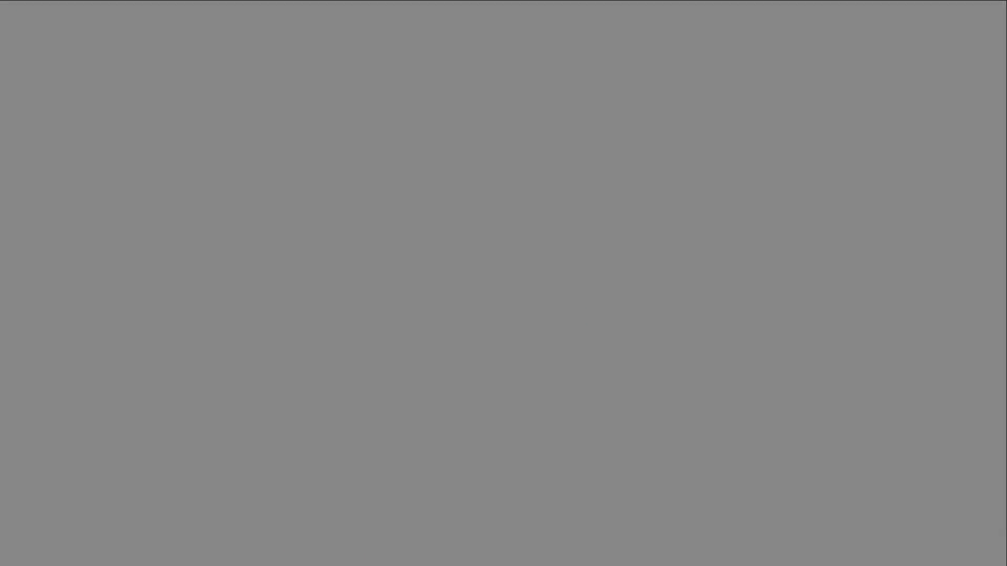